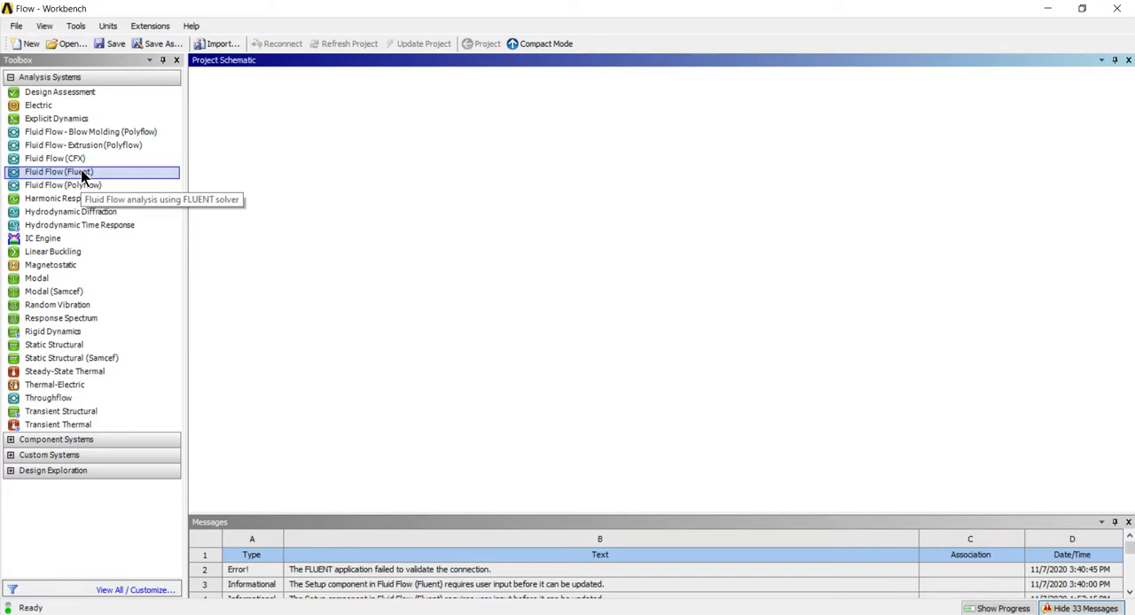
Add a Fluid Flow (Fluent) analysis system to the project and import Model 2.IGS as its geometry
{"action": "left_click_drag", "start_coordinate": [61, 174], "coordinate": [311, 145]}
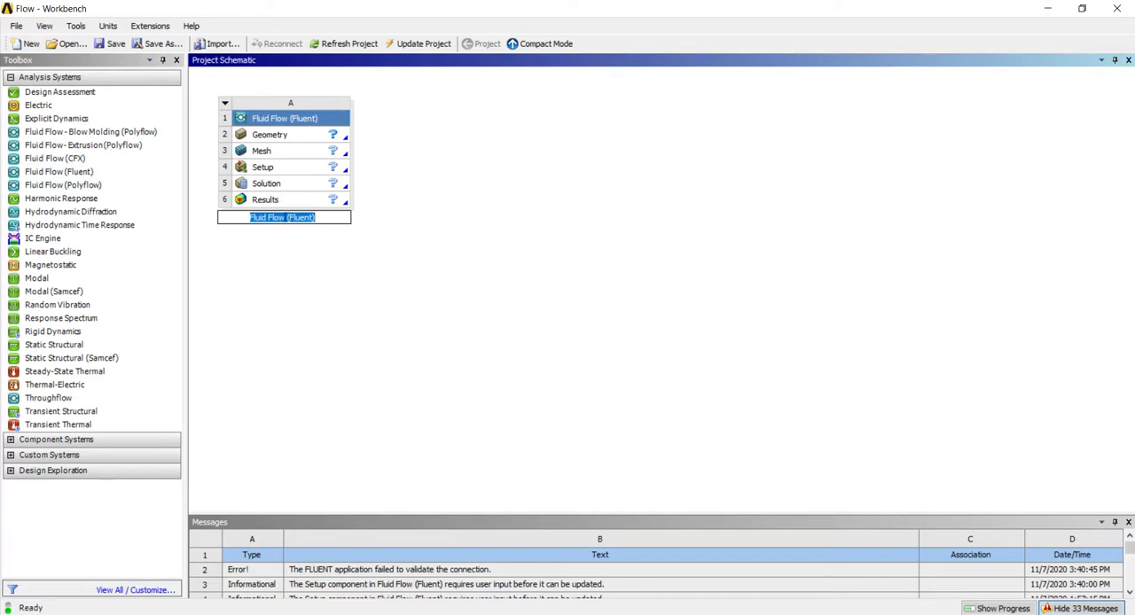
{"action": "left_click", "coordinate": [308, 244]}
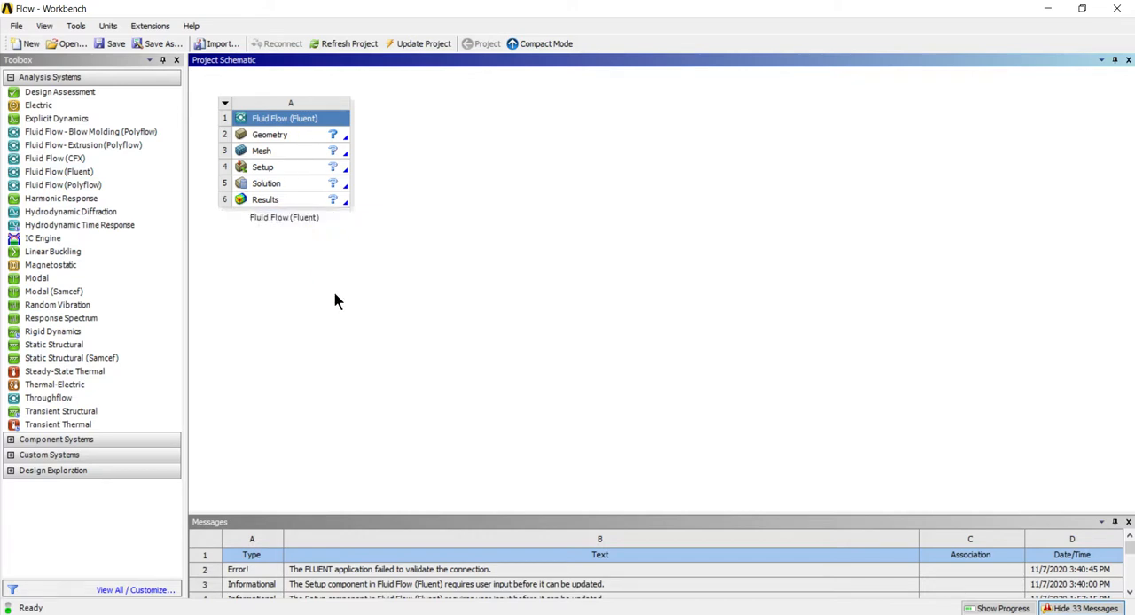
{"action": "left_click", "coordinate": [289, 136]}
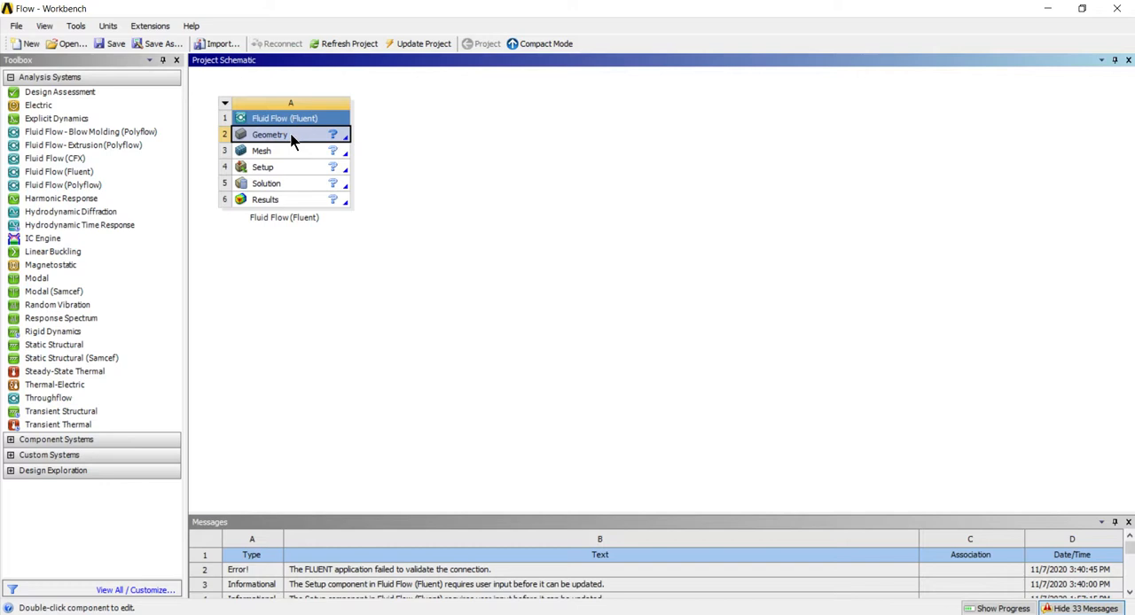
{"action": "right_click", "coordinate": [291, 135]}
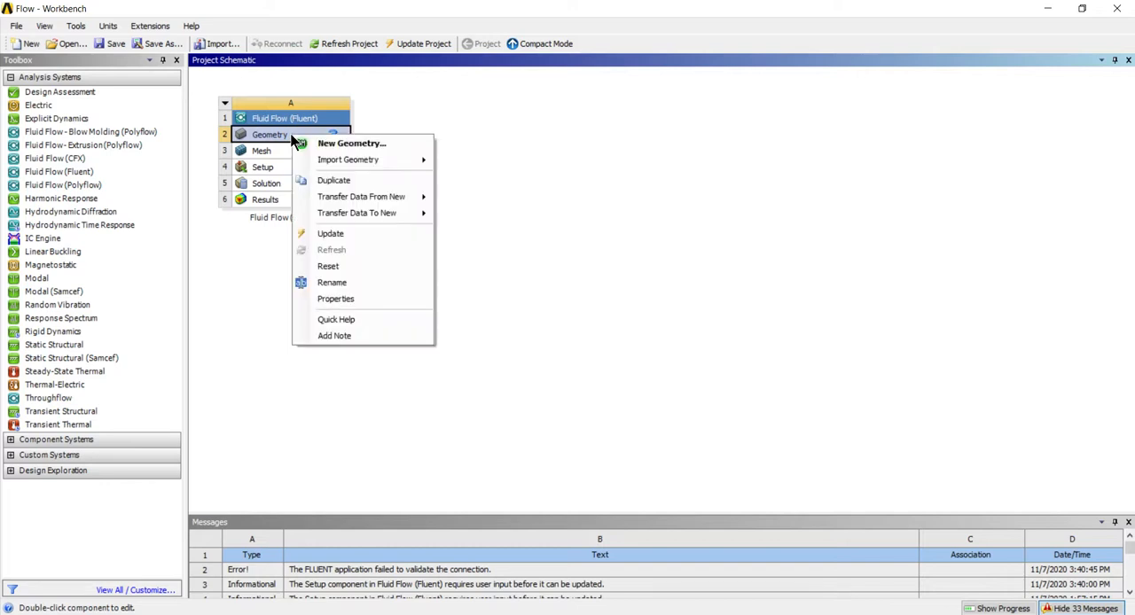
{"action": "mouse_move", "coordinate": [414, 160]}
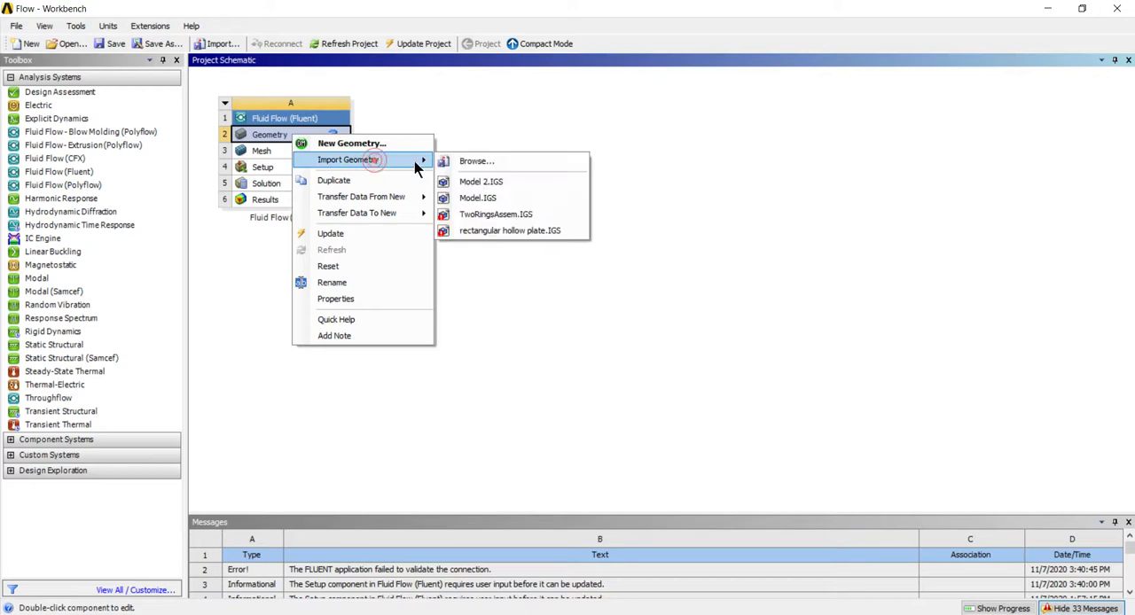
{"action": "left_click", "coordinate": [514, 185]}
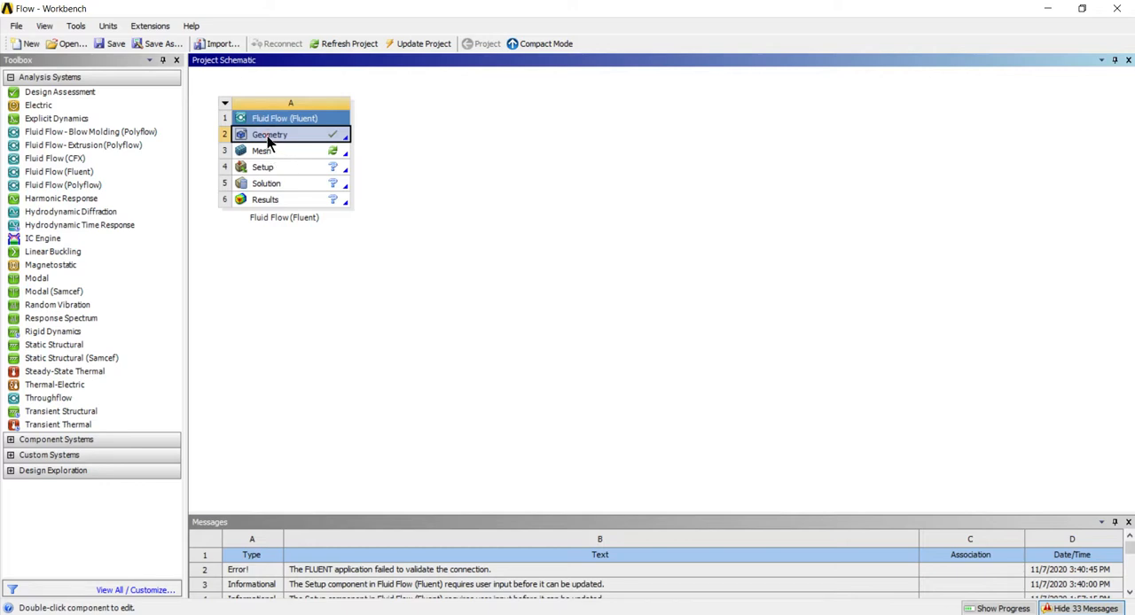
Open the geometry in DesignModeler with millimetres as the length unit and generate the imported pipe body
{"action": "double_click", "coordinate": [270, 140]}
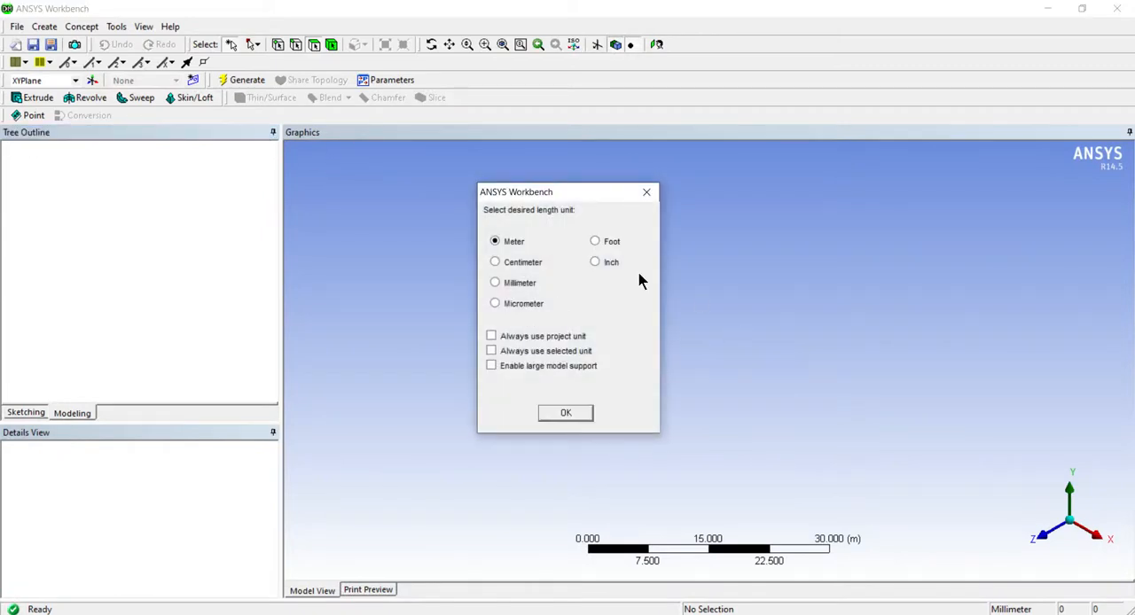
{"action": "left_click", "coordinate": [496, 283]}
{"action": "left_click", "coordinate": [563, 413]}
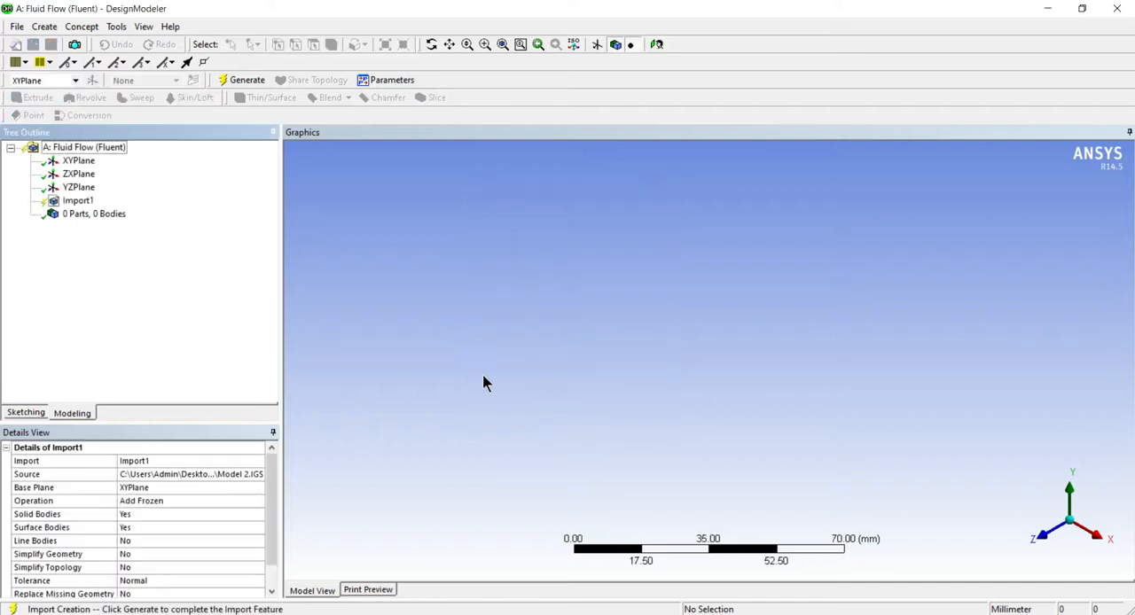
{"action": "left_click", "coordinate": [246, 80]}
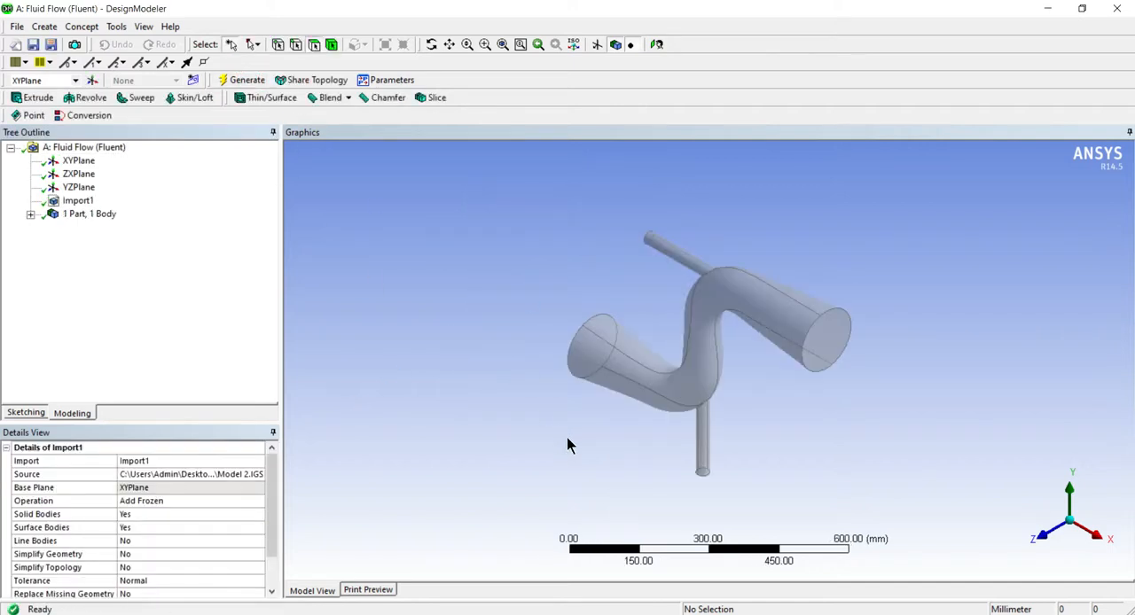
Slice all bodies of the pipe model by the XYPlane and generate the slice
{"action": "middle_click_drag", "start_coordinate": [772, 405], "coordinate": [578, 457]}
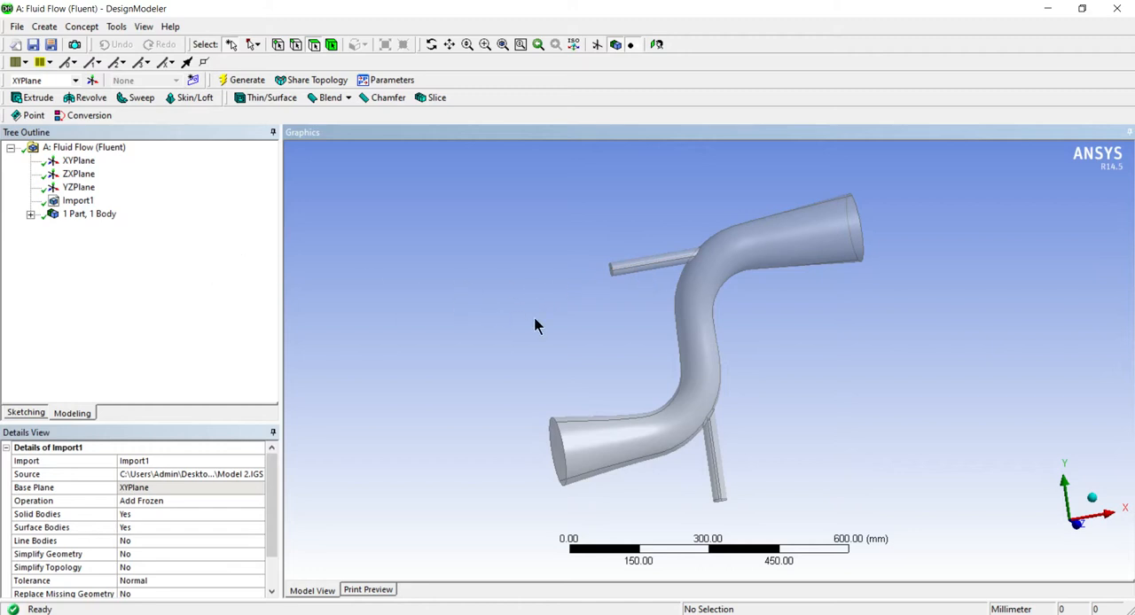
{"action": "middle_click_drag", "start_coordinate": [602, 368], "coordinate": [644, 361]}
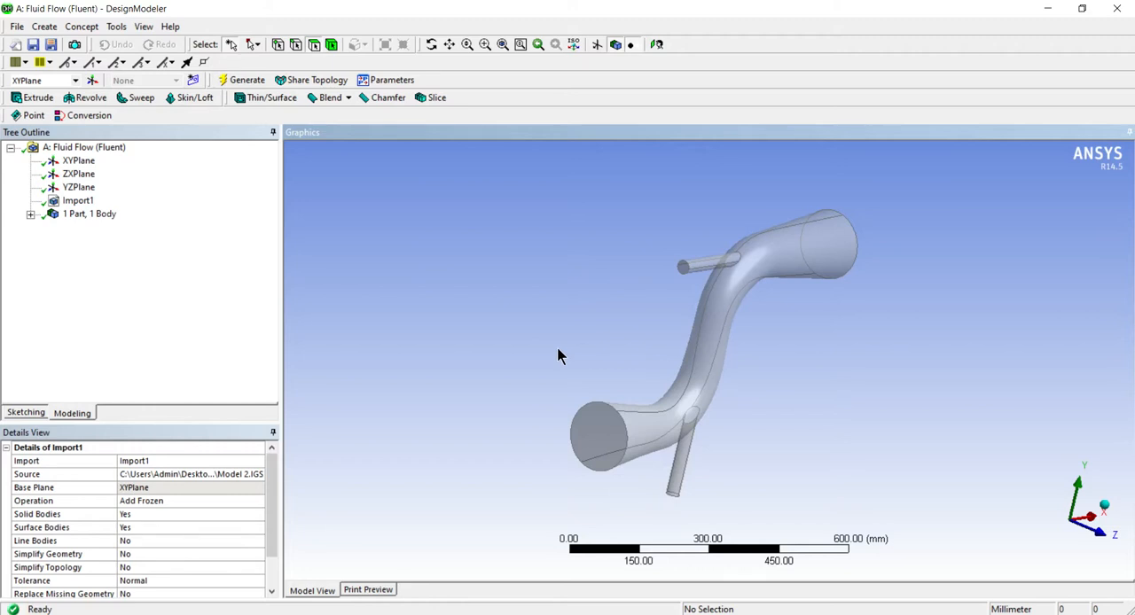
{"action": "left_click", "coordinate": [592, 428]}
{"action": "left_click", "coordinate": [522, 371]}
{"action": "middle_click_drag", "start_coordinate": [521, 371], "coordinate": [432, 354]}
{"action": "middle_click_drag", "start_coordinate": [573, 329], "coordinate": [494, 321]}
{"action": "left_click", "coordinate": [434, 98]}
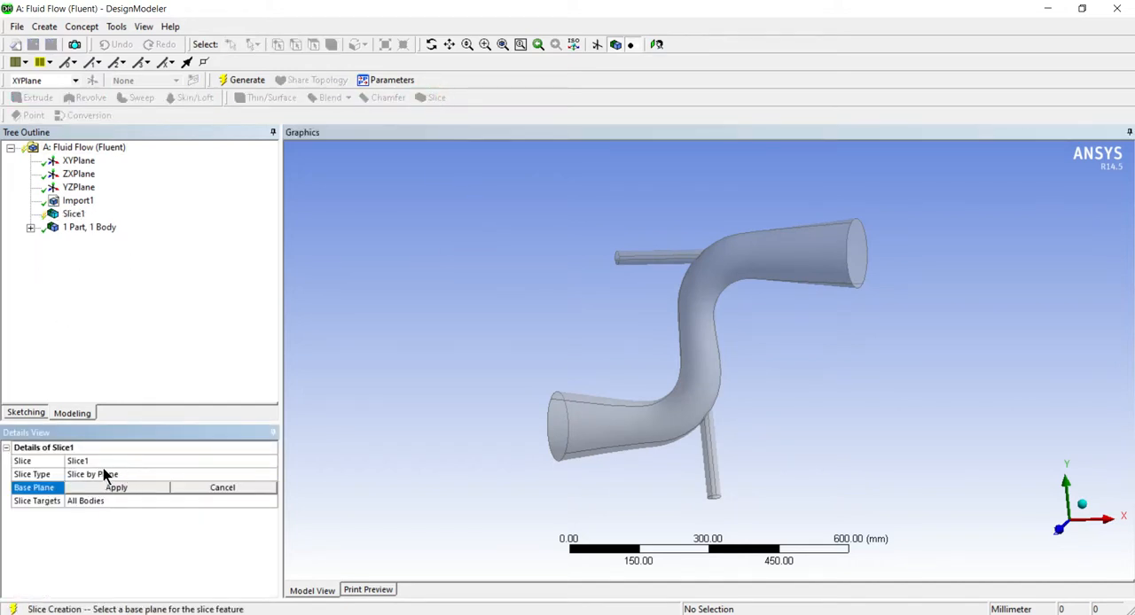
{"action": "left_click", "coordinate": [78, 161]}
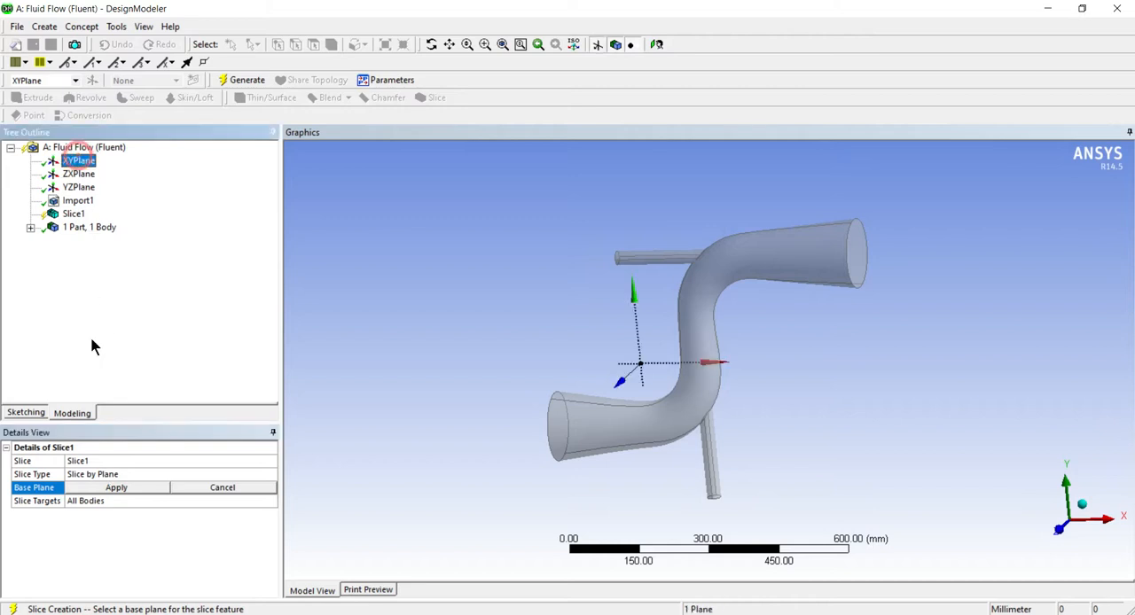
{"action": "left_click", "coordinate": [93, 489]}
{"action": "left_click", "coordinate": [230, 80]}
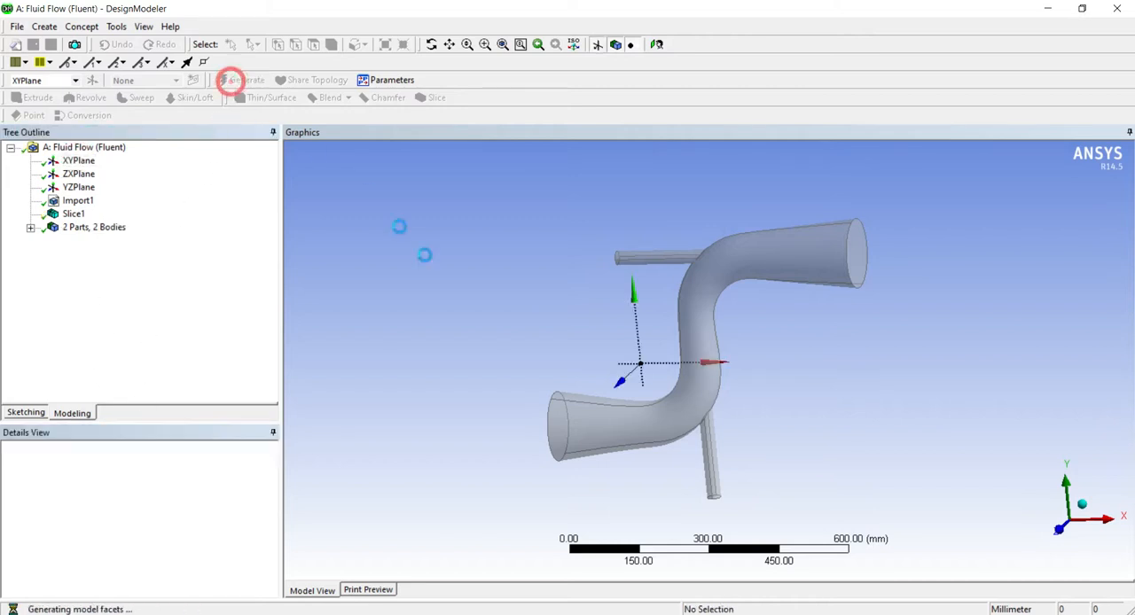
{"action": "middle_click_drag", "start_coordinate": [481, 309], "coordinate": [456, 349]}
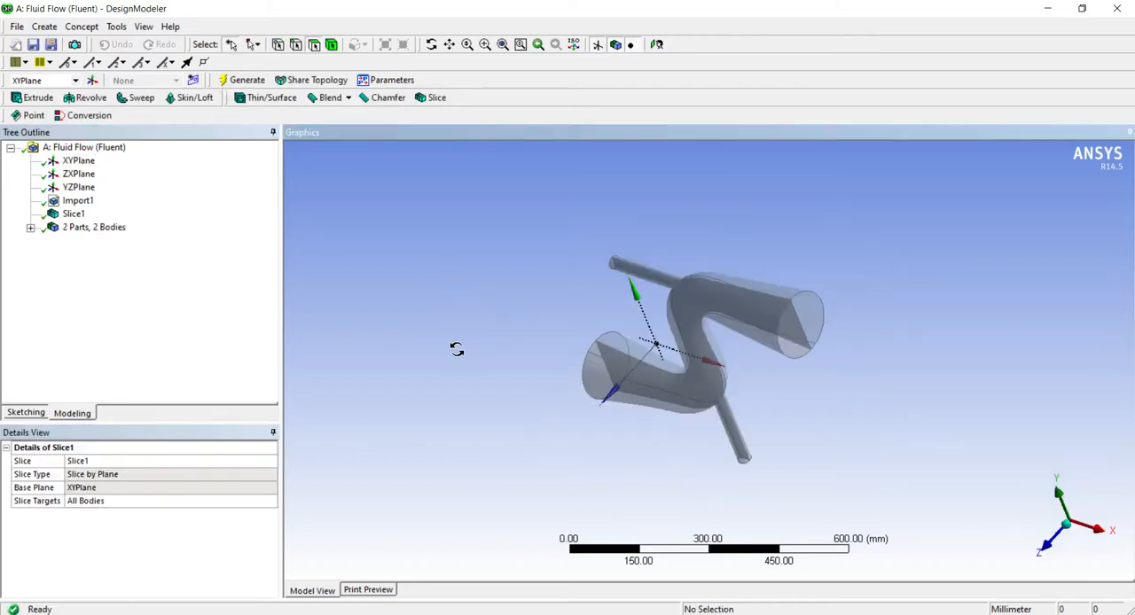
{"action": "left_click", "coordinate": [797, 321]}
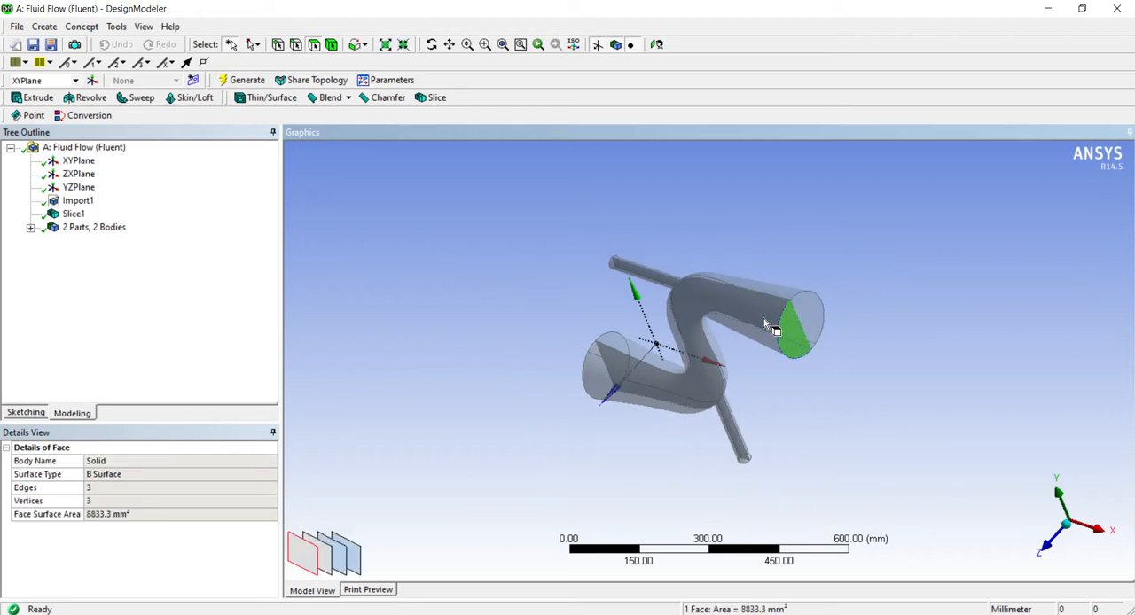
{"action": "left_click", "coordinate": [761, 318]}
{"action": "left_click", "coordinate": [768, 313]}
{"action": "left_click", "coordinate": [767, 313]}
{"action": "right_click", "coordinate": [766, 313]}
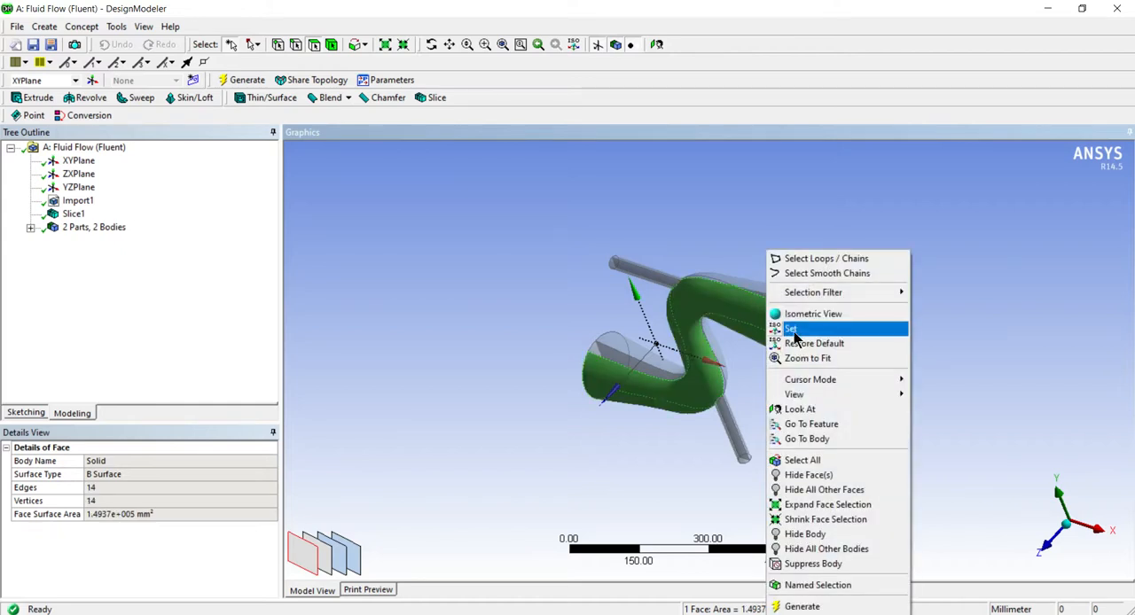
{"action": "mouse_move", "coordinate": [824, 390]}
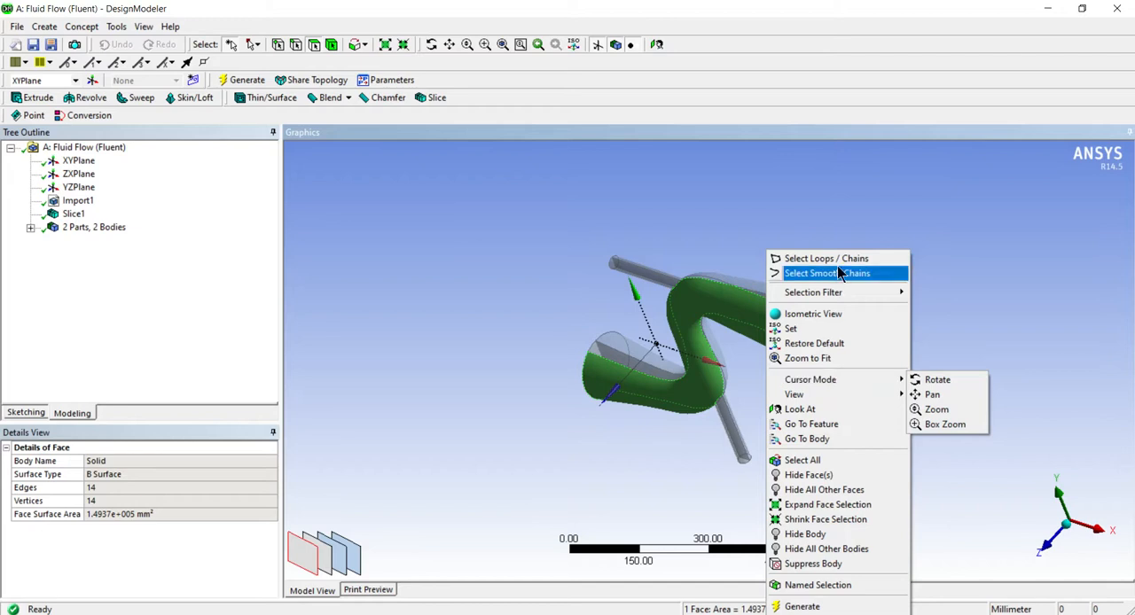
{"action": "left_click", "coordinate": [553, 317]}
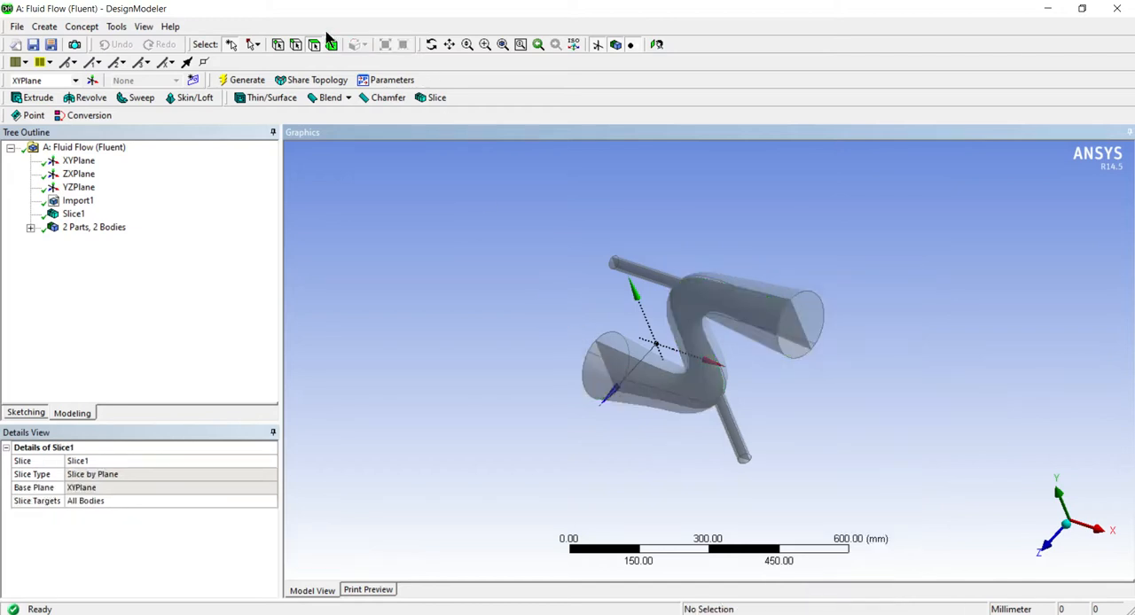
{"action": "middle_click_drag", "start_coordinate": [501, 301], "coordinate": [663, 225]}
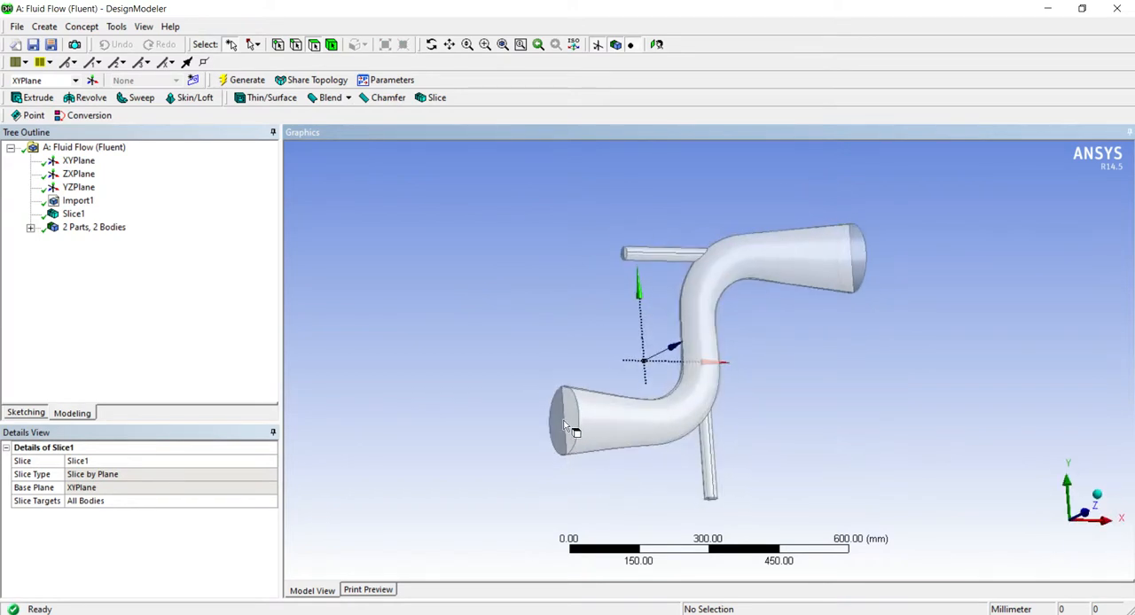
{"action": "left_click", "coordinate": [651, 428]}
{"action": "right_click", "coordinate": [652, 427]}
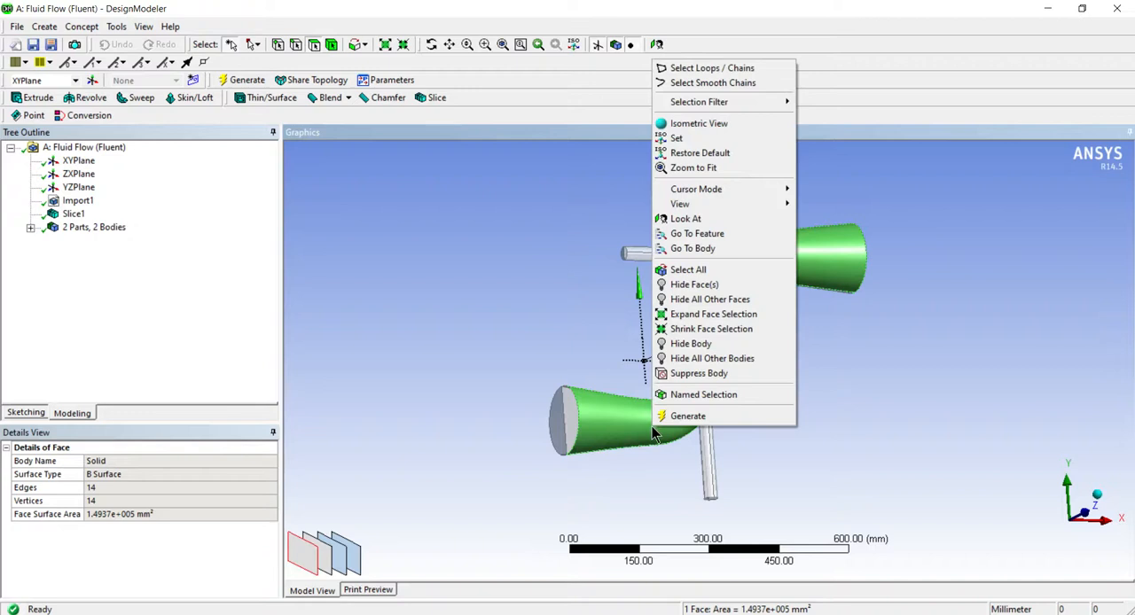
{"action": "left_click", "coordinate": [464, 360]}
Create a named selection called Symmetry from the planar internal face on the pipe's slice plane
{"action": "left_click", "coordinate": [645, 441]}
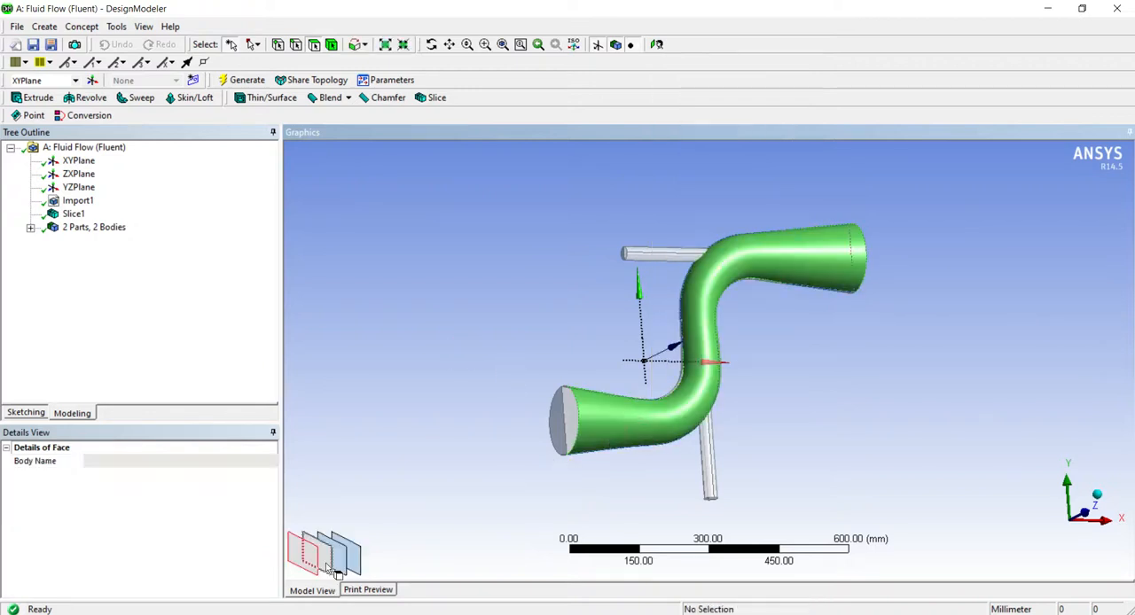
{"action": "left_click", "coordinate": [326, 564]}
{"action": "left_click", "coordinate": [340, 559]}
{"action": "middle_click_drag", "start_coordinate": [443, 470], "coordinate": [559, 441]}
{"action": "middle_click_drag", "start_coordinate": [501, 481], "coordinate": [647, 443]}
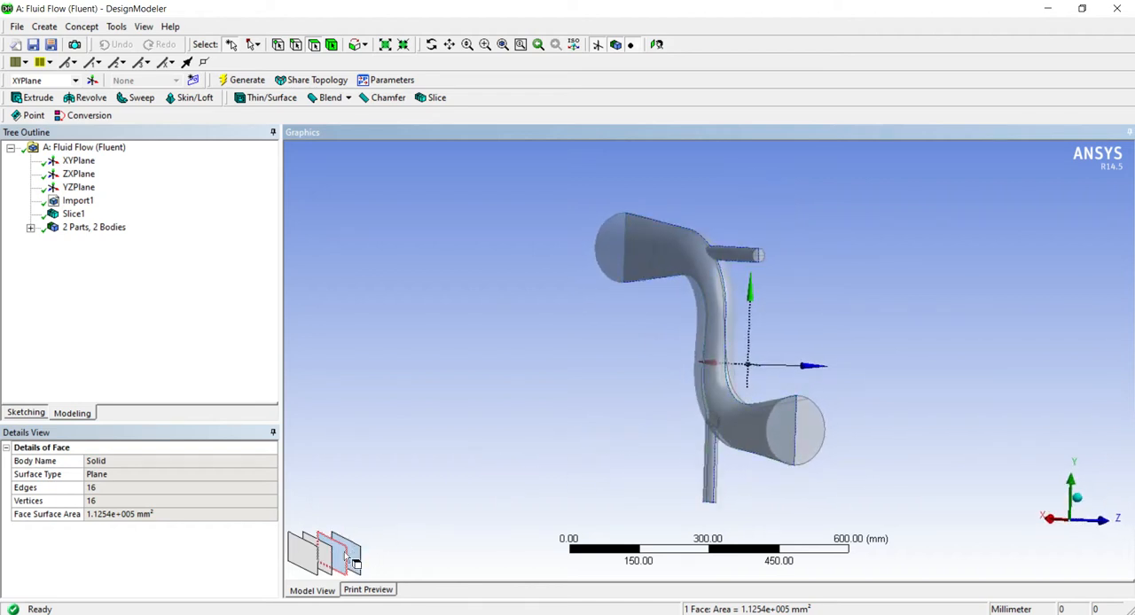
{"action": "right_click", "coordinate": [348, 557]}
{"action": "left_click", "coordinate": [381, 520]}
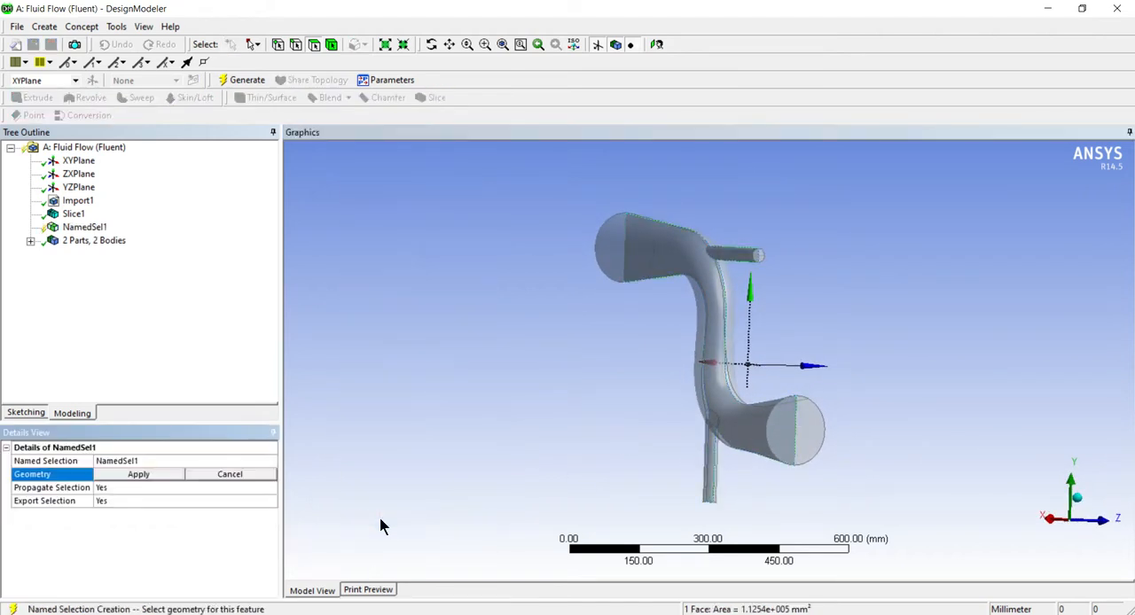
{"action": "left_click", "coordinate": [176, 460]}
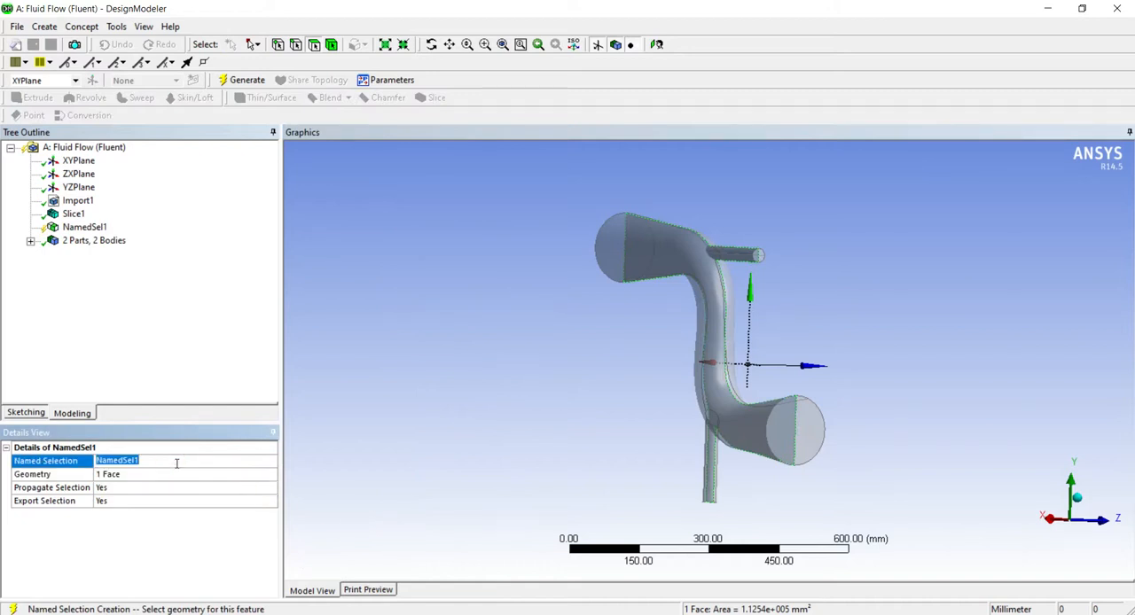
{"action": "type", "text": "Symm"}
{"action": "type", "text": "etry"}
{"action": "left_click", "coordinate": [217, 353]}
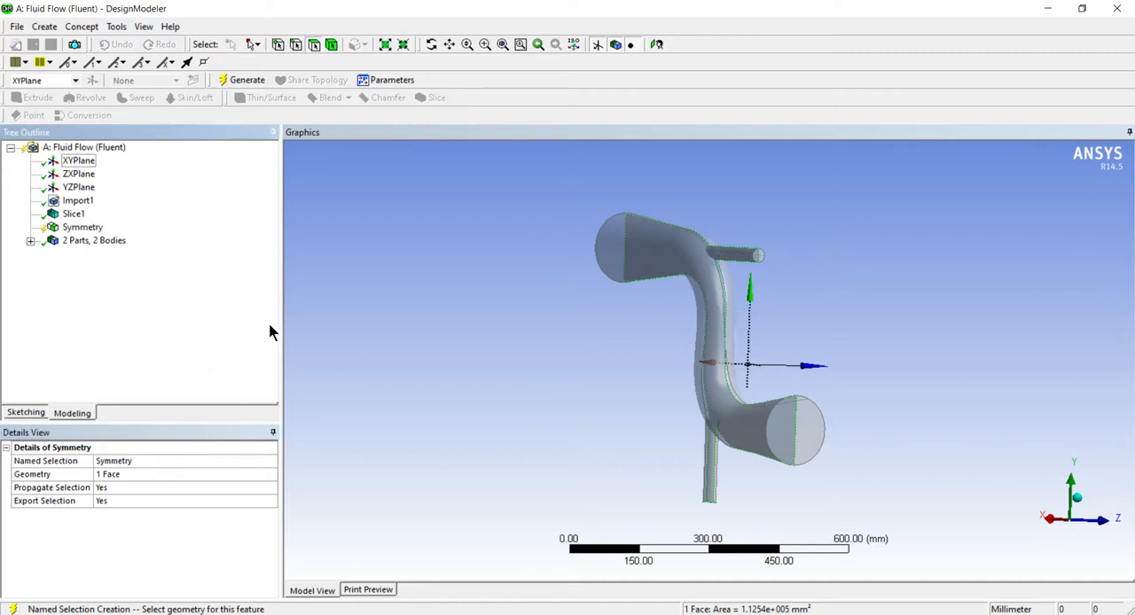
Generate the Symmetry named selection
{"action": "middle_click_drag", "start_coordinate": [418, 299], "coordinate": [344, 363]}
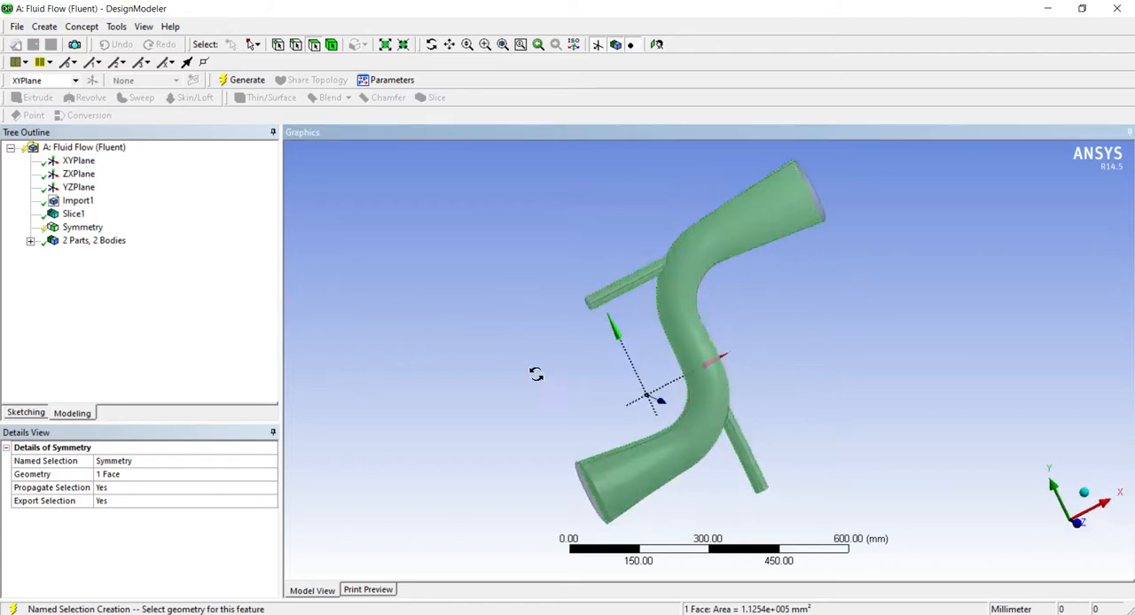
{"action": "middle_click_drag", "start_coordinate": [608, 325], "coordinate": [471, 398]}
{"action": "left_click", "coordinate": [731, 295]}
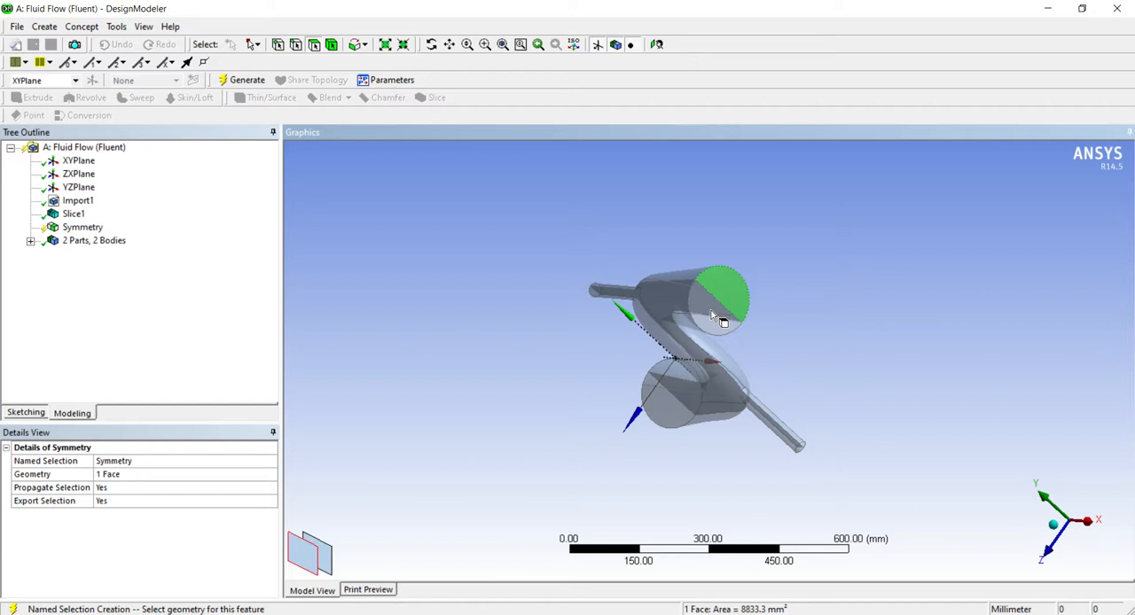
{"action": "left_click", "coordinate": [715, 315], "text": "ctrl"}
{"action": "right_click", "coordinate": [715, 315]}
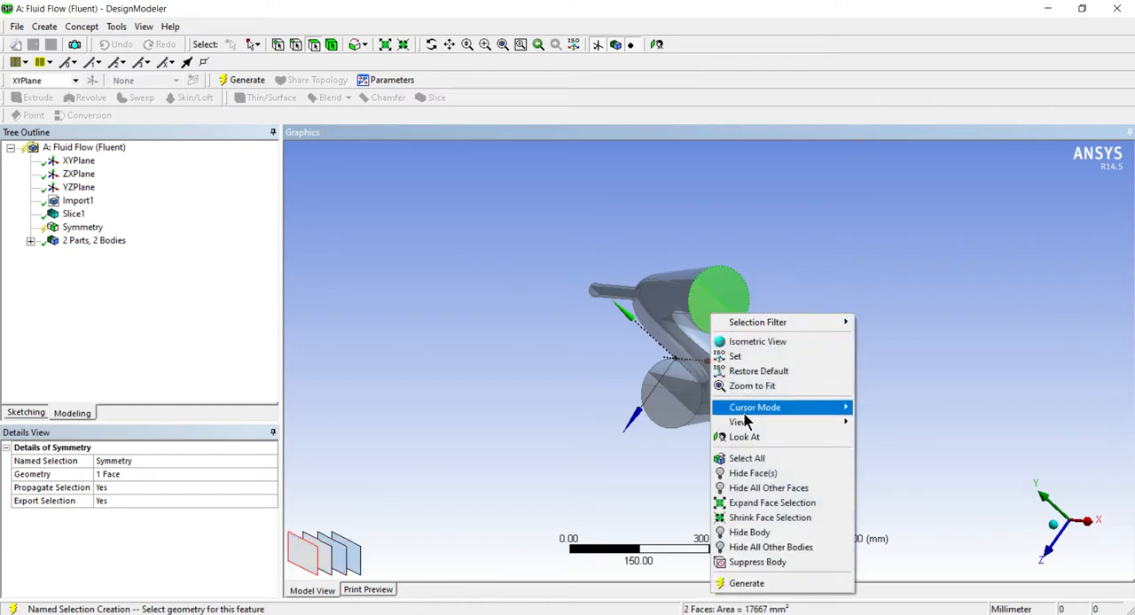
{"action": "mouse_move", "coordinate": [745, 411]}
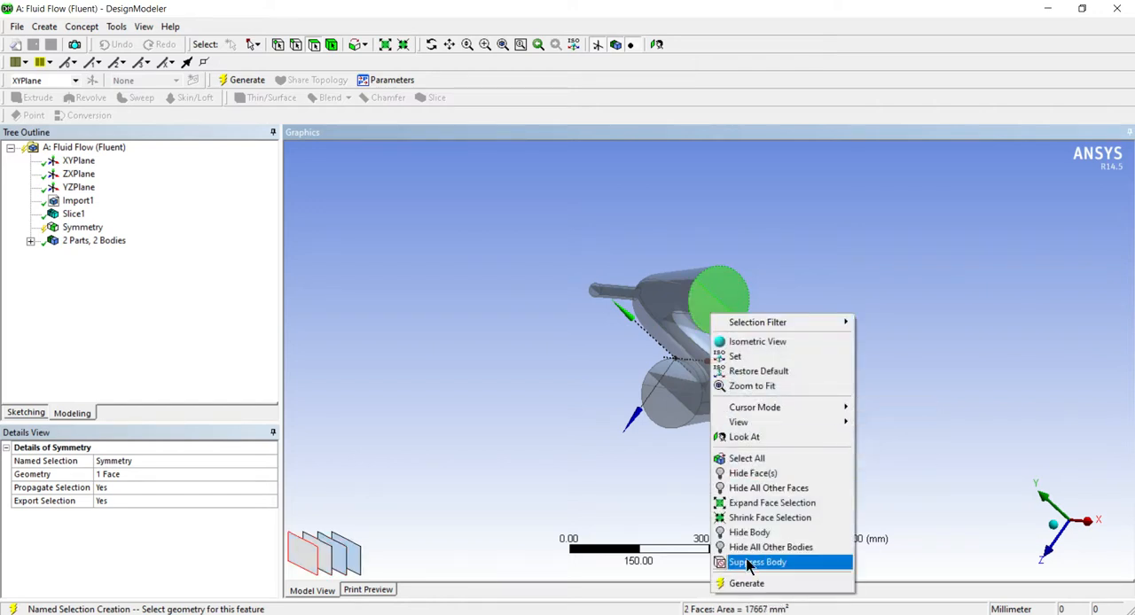
{"action": "left_click", "coordinate": [747, 585]}
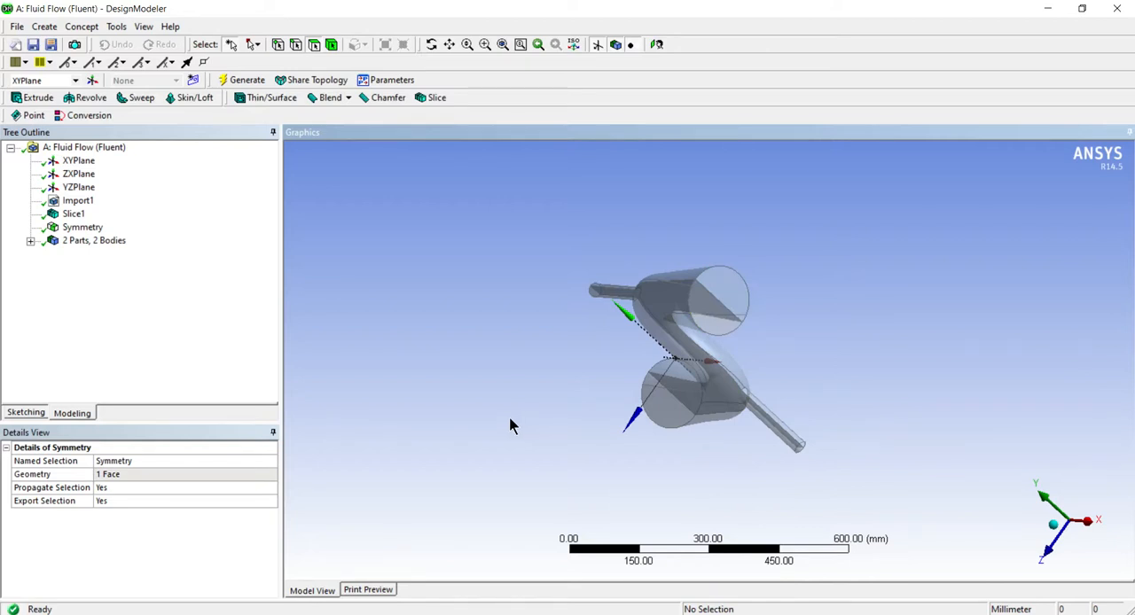
Create and generate a named selection called Outlet from the two end faces of the pipe's upper wide end
{"action": "left_click", "coordinate": [742, 298]}
{"action": "left_click", "coordinate": [740, 296], "text": "ctrl"}
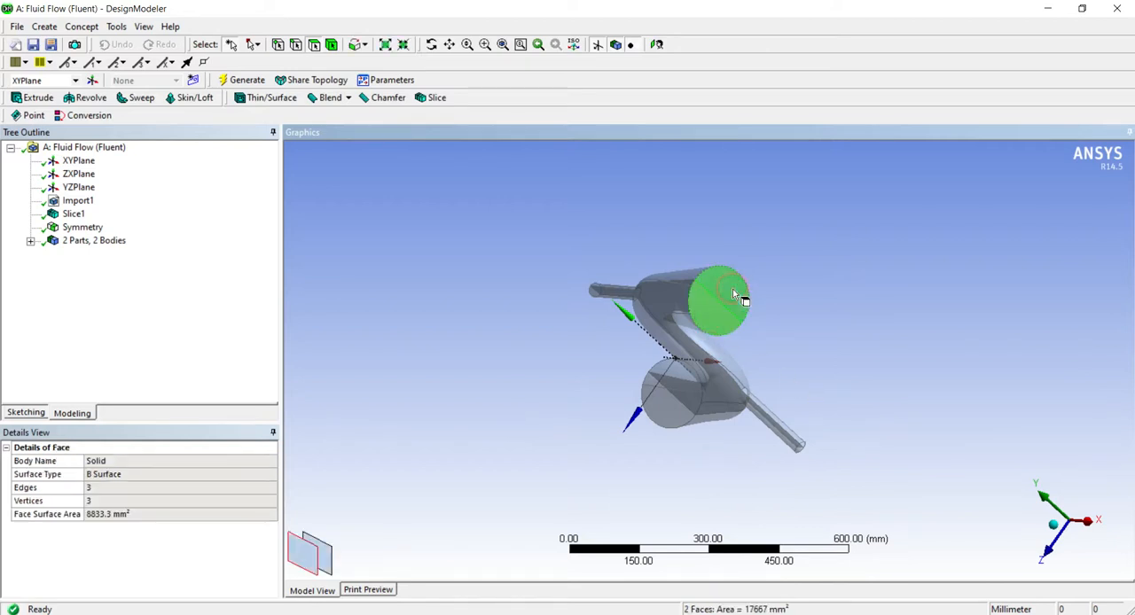
{"action": "right_click", "coordinate": [740, 297]}
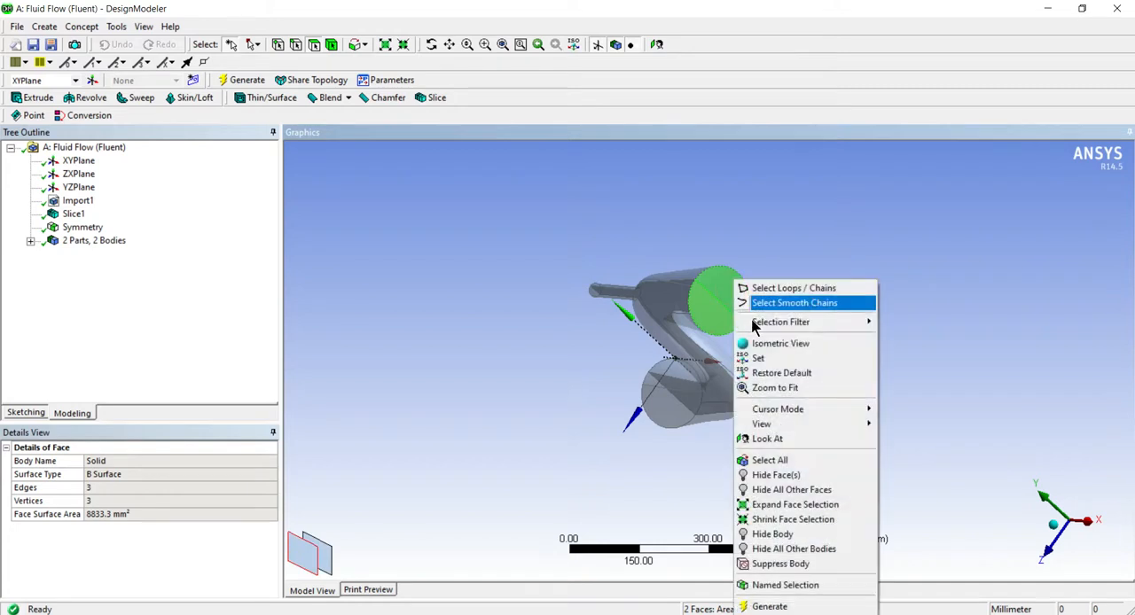
{"action": "left_click", "coordinate": [803, 585]}
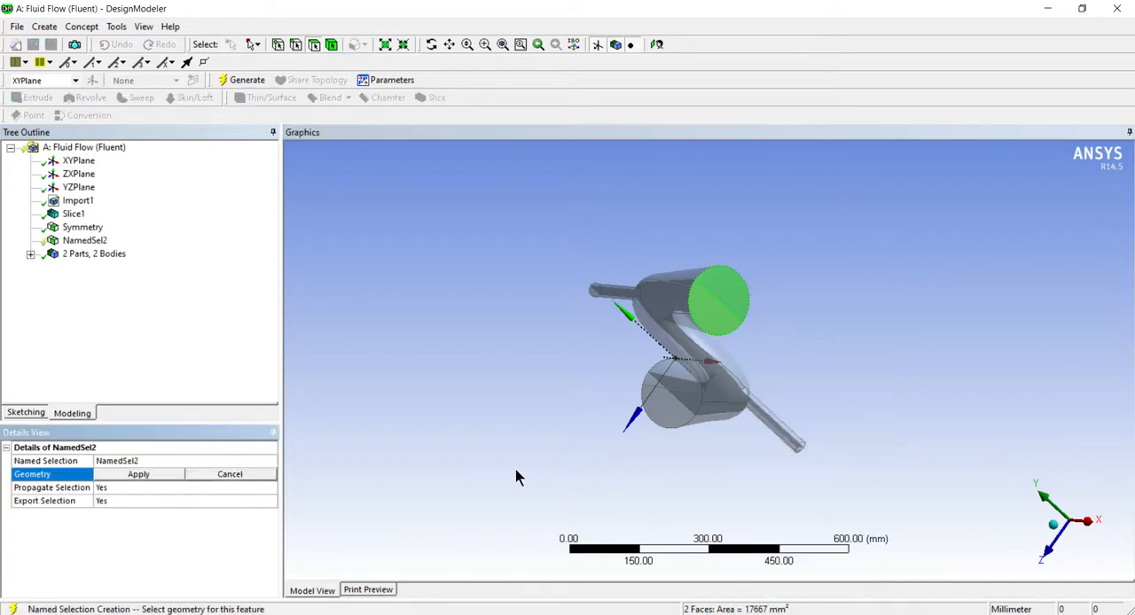
{"action": "left_click", "coordinate": [167, 463]}
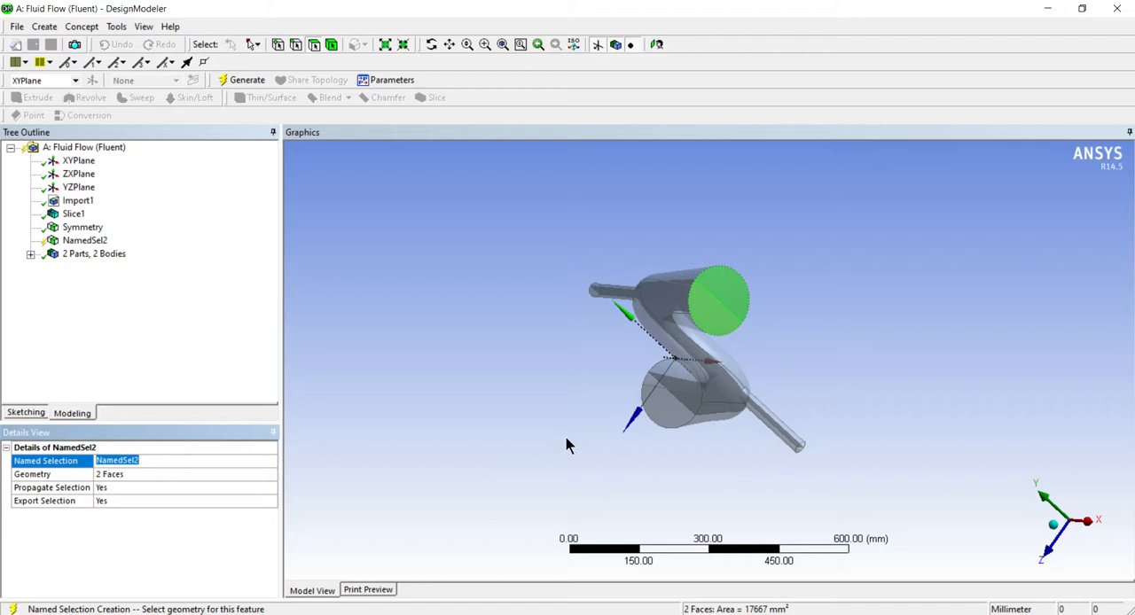
{"action": "type", "text": "Outlet"}
{"action": "left_click", "coordinate": [162, 383]}
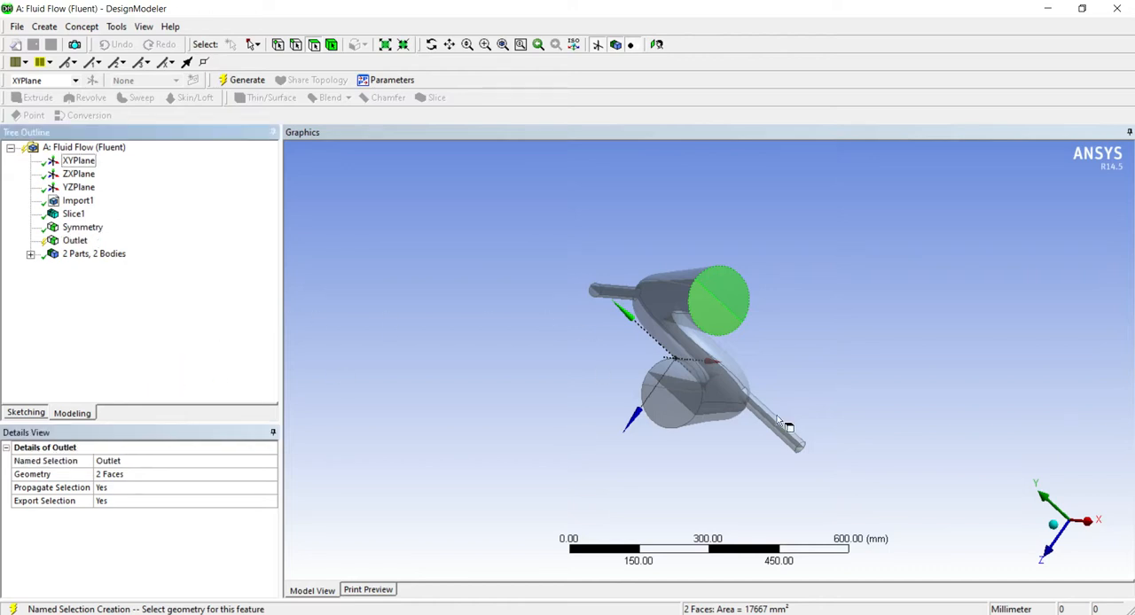
{"action": "left_click", "coordinate": [227, 79]}
Create and generate a named selection called LargeInlet from the two end faces of the pipe's lower wide end
{"action": "middle_click_drag", "start_coordinate": [461, 340], "coordinate": [472, 474]}
{"action": "left_click", "coordinate": [735, 389]}
{"action": "left_click", "coordinate": [737, 386], "text": "ctrl"}
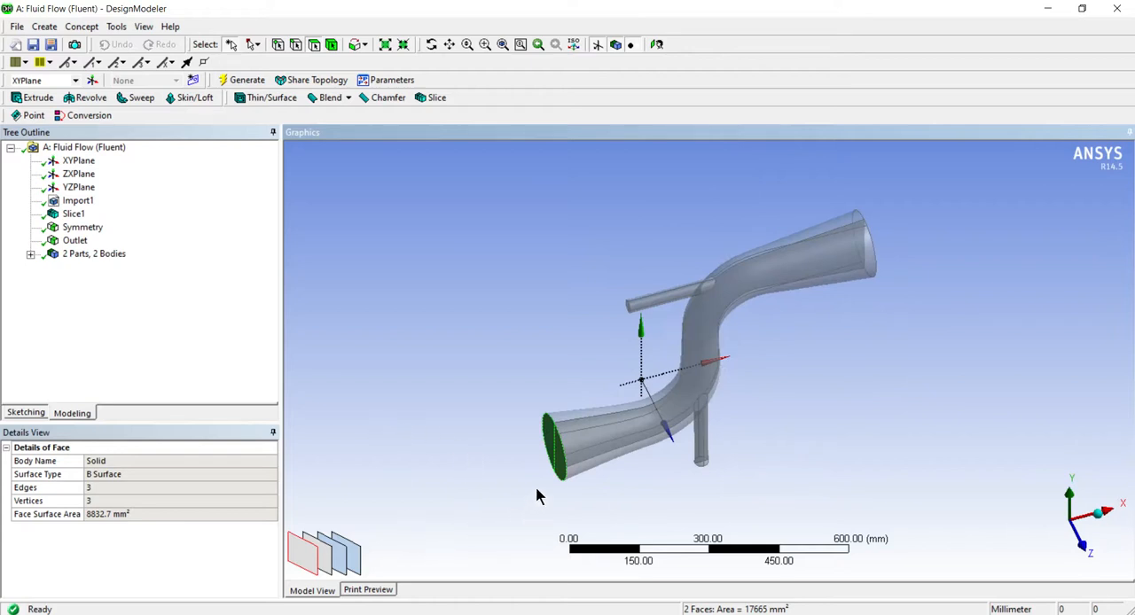
{"action": "right_click", "coordinate": [558, 474]}
{"action": "left_click", "coordinate": [620, 432]}
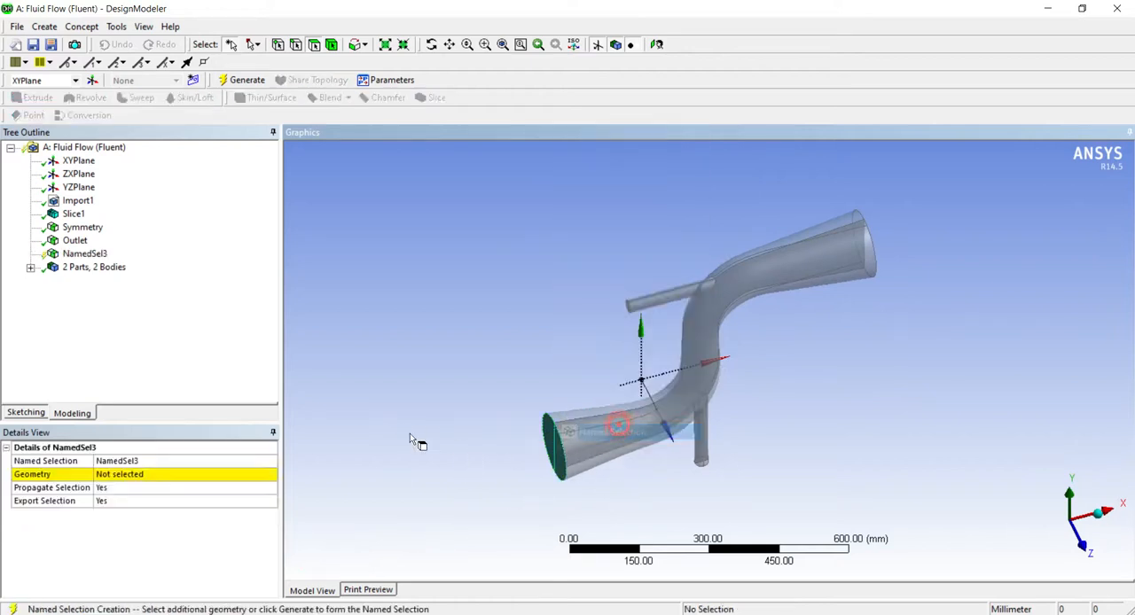
{"action": "left_click", "coordinate": [162, 459]}
{"action": "type", "text": "Inlet"}
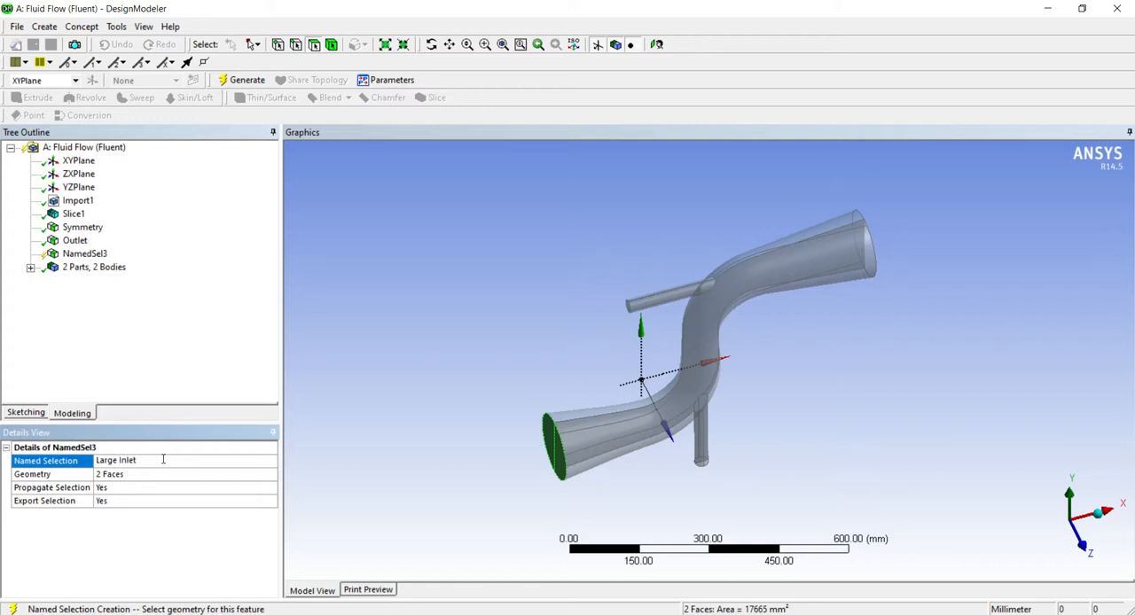
{"action": "left_click", "coordinate": [168, 364]}
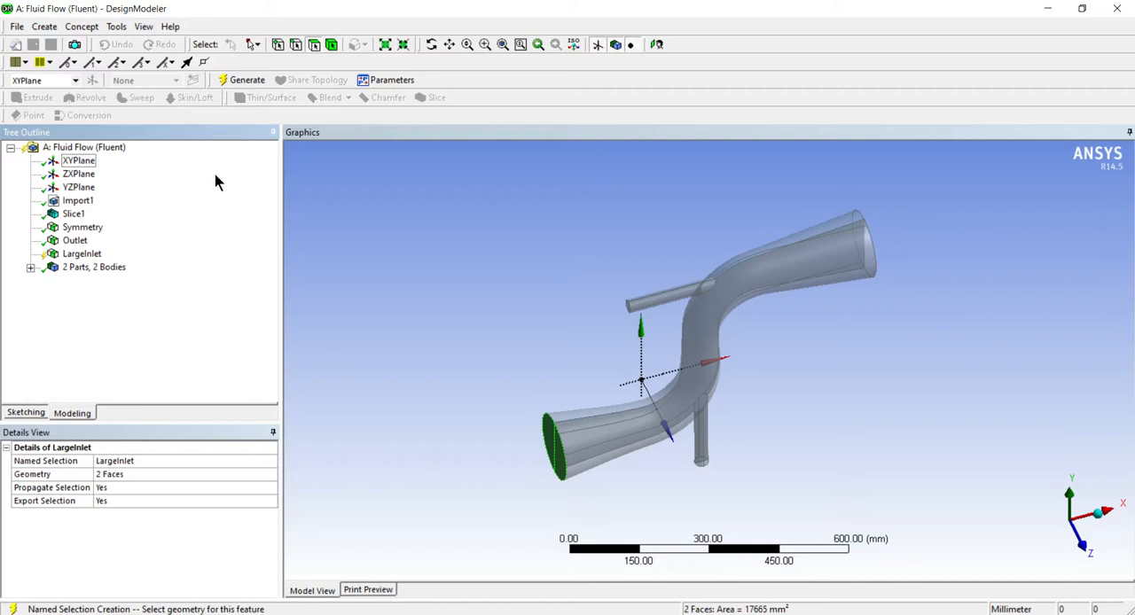
{"action": "left_click", "coordinate": [236, 79]}
Create and generate a named selection called Bottominlet from the two end faces of the lower small branch pipe
{"action": "middle_click_drag", "start_coordinate": [486, 466], "coordinate": [475, 363]}
{"action": "scroll", "coordinate": [661, 486], "scroll_direction": "down", "scroll_amount": 4}
{"action": "scroll", "coordinate": [679, 417], "scroll_direction": "up", "scroll_amount": 6}
{"action": "scroll", "coordinate": [646, 515], "scroll_direction": "up", "scroll_amount": 2}
{"action": "middle_click_drag", "start_coordinate": [646, 508], "coordinate": [661, 415]}
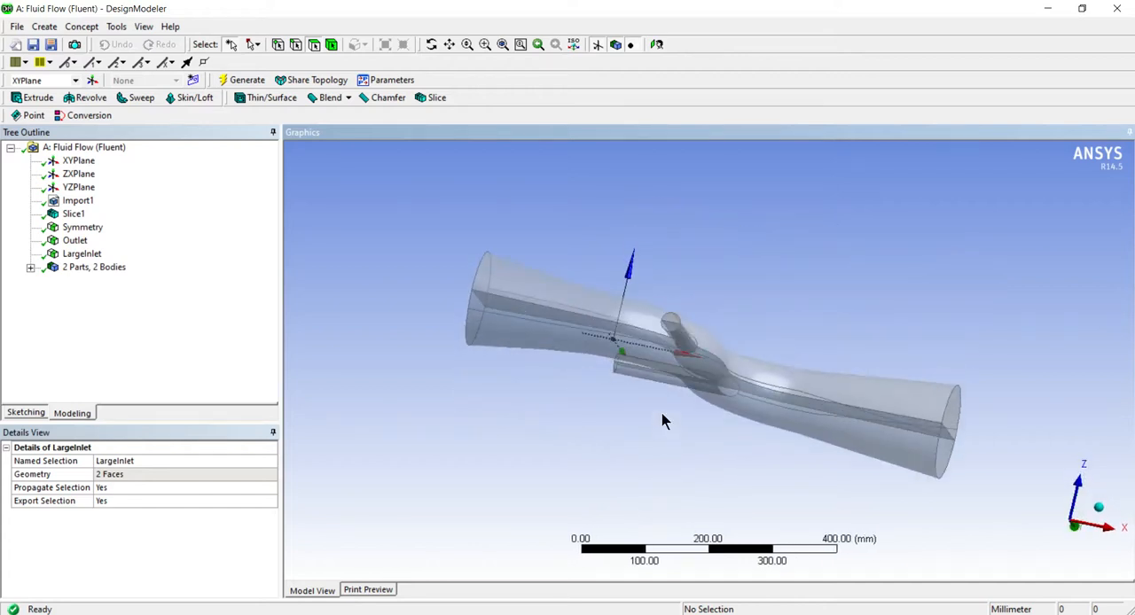
{"action": "scroll", "coordinate": [660, 380], "scroll_direction": "up", "scroll_amount": 6}
{"action": "scroll", "coordinate": [656, 313], "scroll_direction": "up", "scroll_amount": 1}
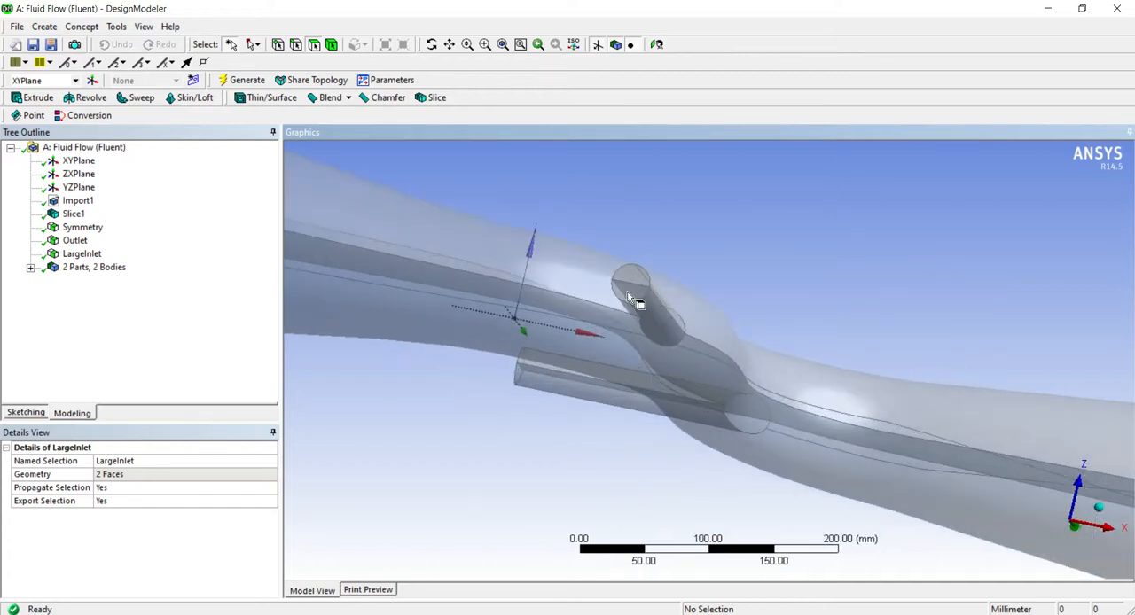
{"action": "left_click", "coordinate": [630, 293]}
{"action": "right_click", "coordinate": [633, 282]}
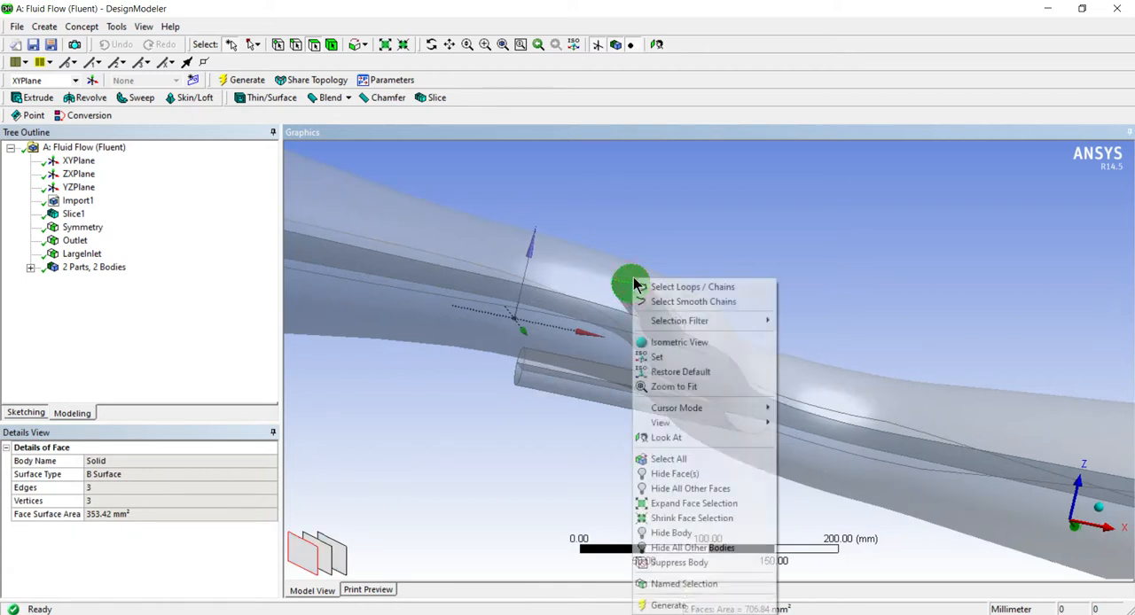
{"action": "left_click", "coordinate": [680, 587]}
{"action": "left_click", "coordinate": [124, 474]}
{"action": "left_click", "coordinate": [133, 475]}
{"action": "left_click", "coordinate": [157, 461]}
{"action": "type", "text": "BottomInlet"}
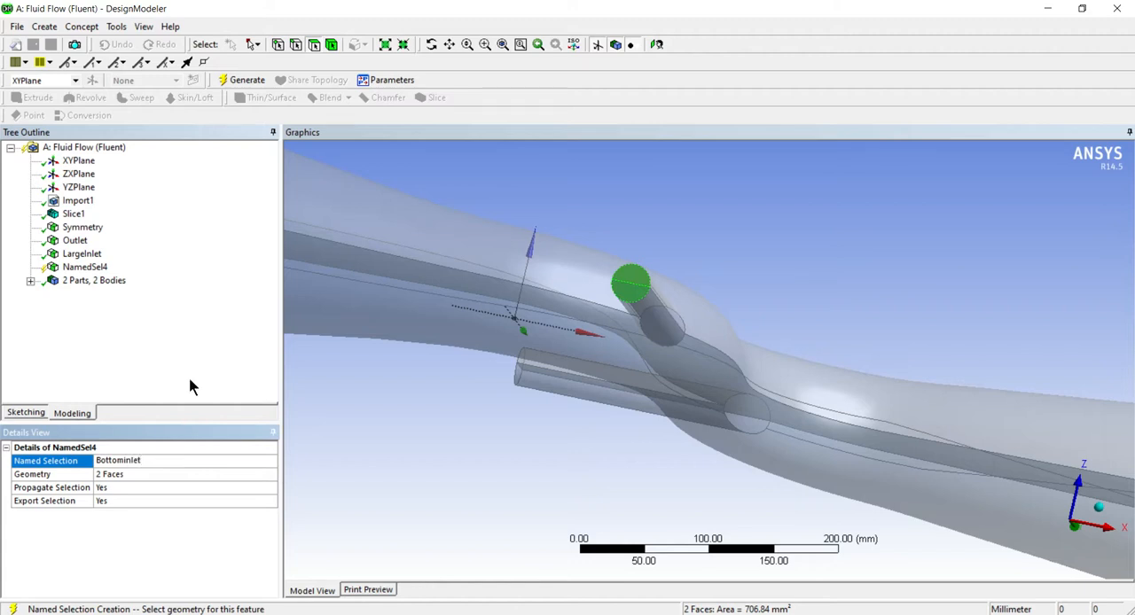
{"action": "left_click", "coordinate": [225, 80]}
Create and generate a named selection called Topinlet from the two end faces of the upper small branch pipe
{"action": "scroll", "coordinate": [556, 297], "scroll_direction": "up", "scroll_amount": 3}
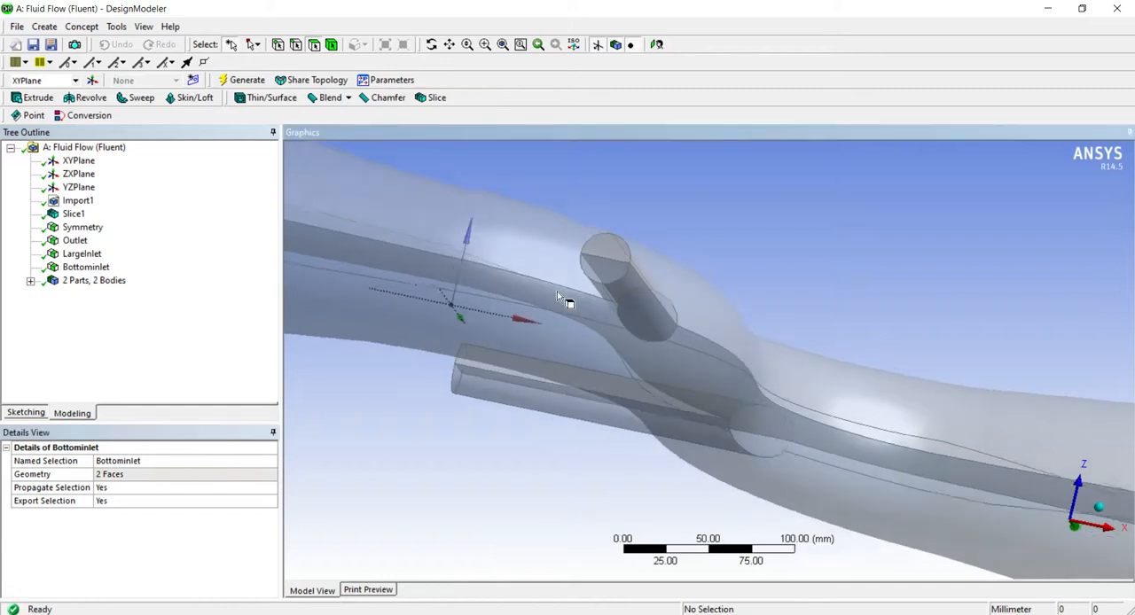
{"action": "scroll", "coordinate": [556, 297], "scroll_direction": "down", "scroll_amount": 3}
{"action": "middle_click_drag", "start_coordinate": [539, 269], "coordinate": [586, 337]}
{"action": "scroll", "coordinate": [623, 277], "scroll_direction": "down", "scroll_amount": 1}
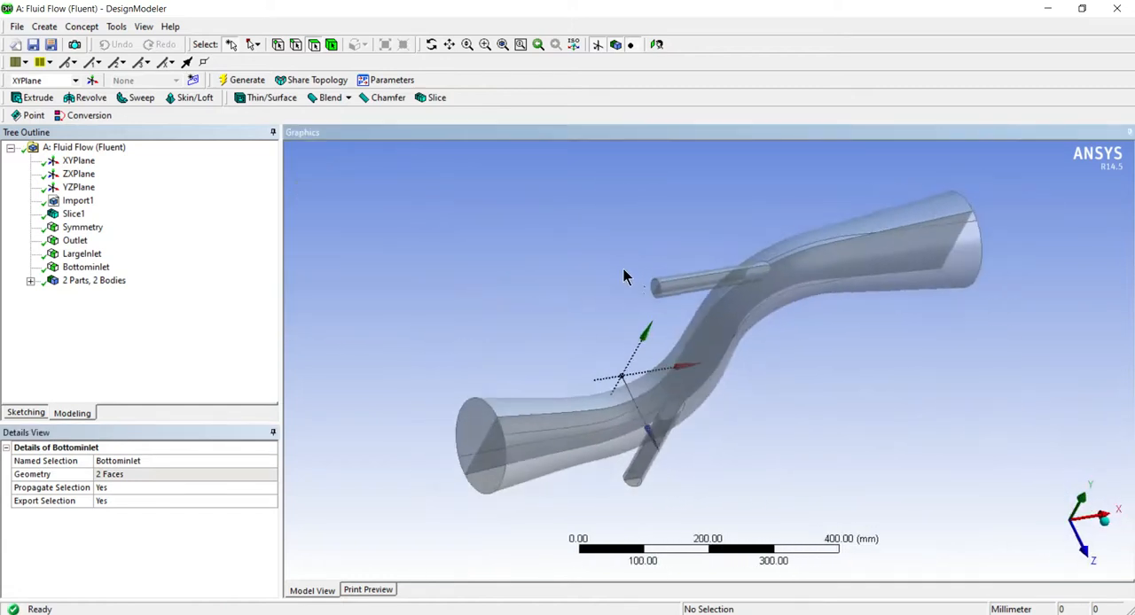
{"action": "scroll", "coordinate": [623, 276], "scroll_direction": "up", "scroll_amount": 2}
{"action": "left_click", "coordinate": [623, 245]}
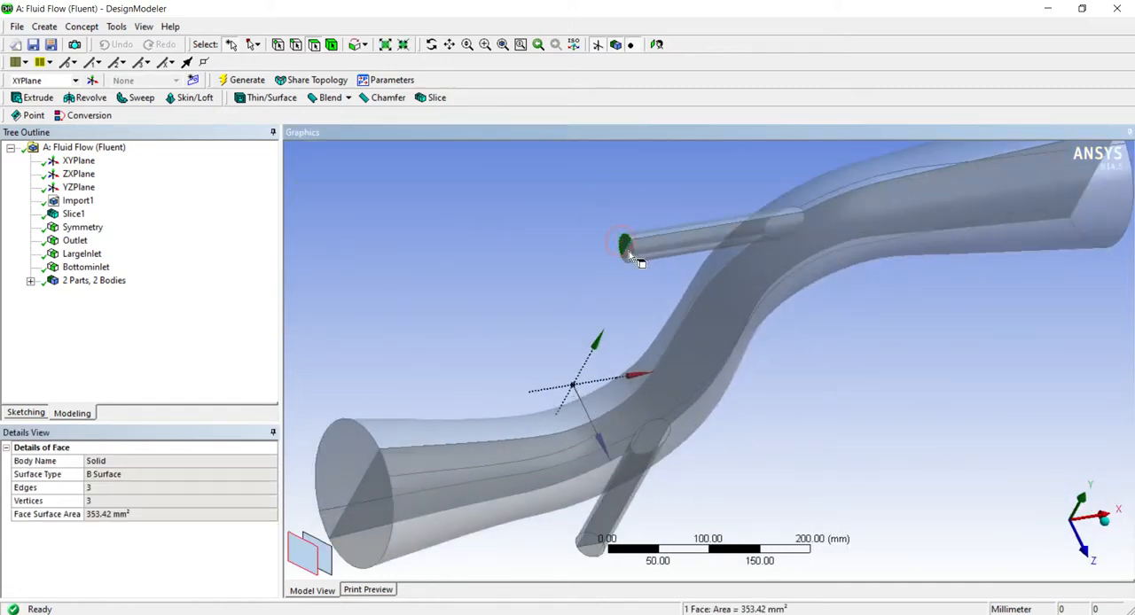
{"action": "left_click", "coordinate": [628, 250], "text": "ctrl"}
{"action": "right_click", "coordinate": [629, 252]}
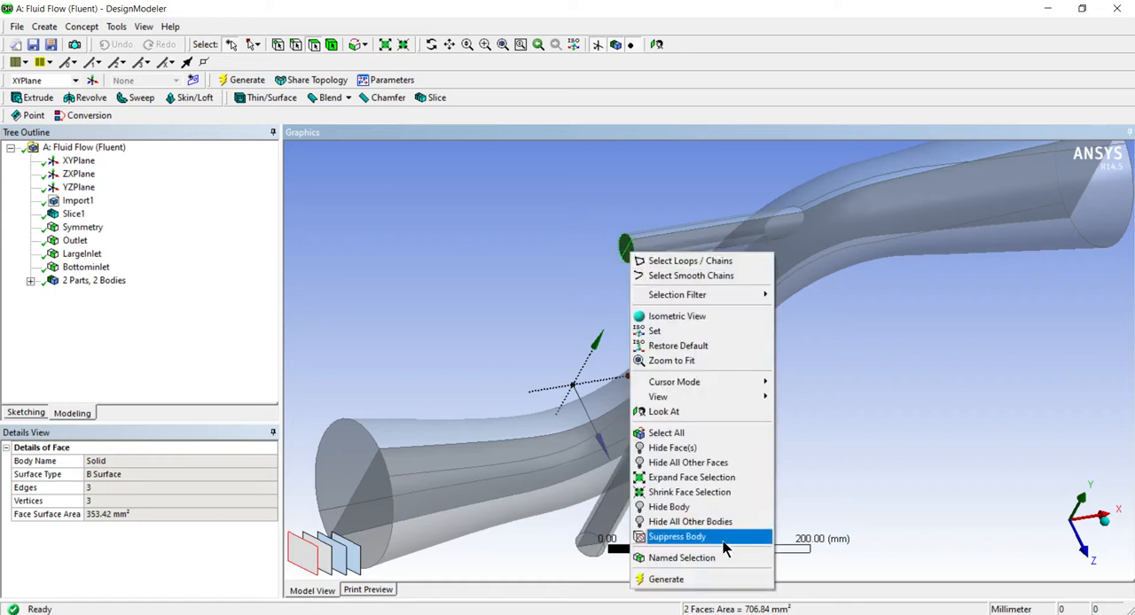
{"action": "left_click", "coordinate": [687, 558]}
{"action": "left_click", "coordinate": [180, 474]}
{"action": "left_click", "coordinate": [177, 461]}
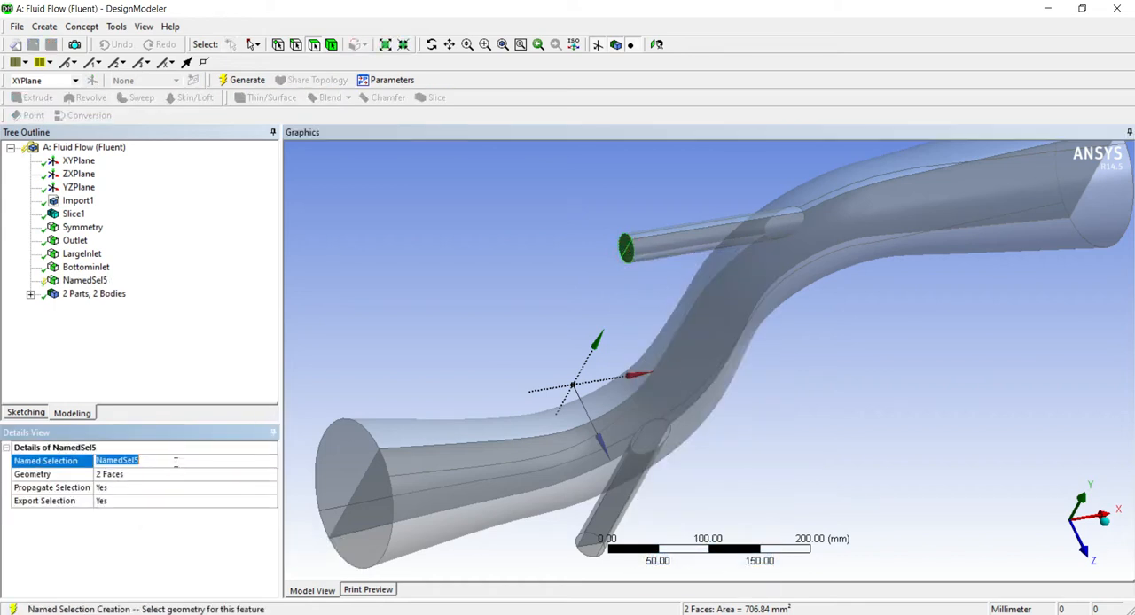
{"action": "type", "text": "T"}
{"action": "key", "text": "Return"}
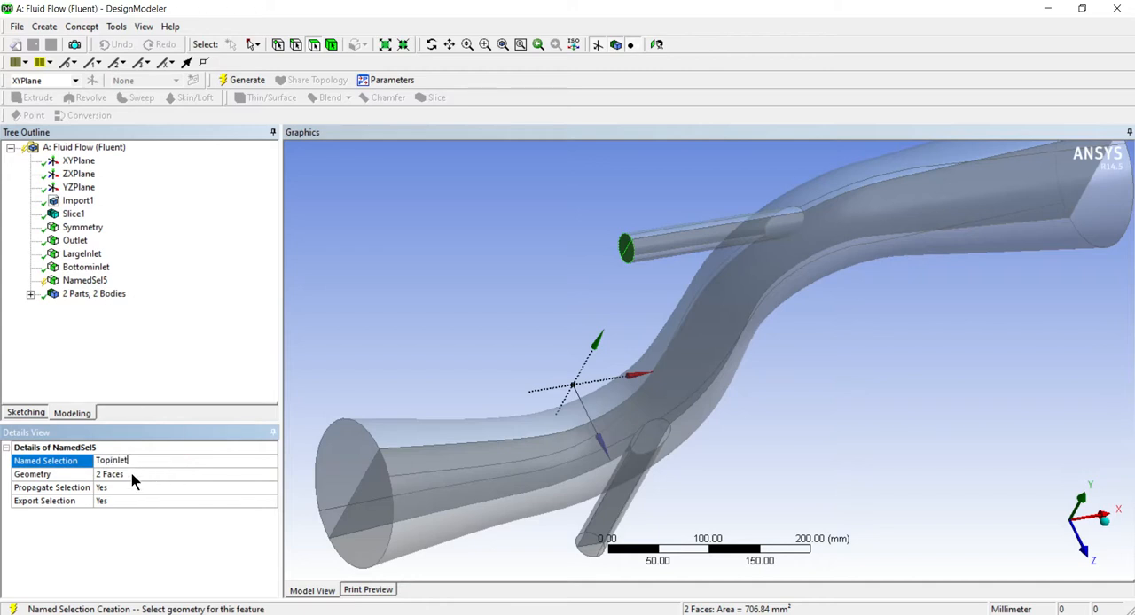
{"action": "left_click", "coordinate": [233, 79]}
Create and generate a named selection called Body from both solid bodies of the sliced pipe
{"action": "scroll", "coordinate": [674, 324], "scroll_direction": "up", "scroll_amount": 1}
{"action": "scroll", "coordinate": [675, 324], "scroll_direction": "down", "scroll_amount": 1}
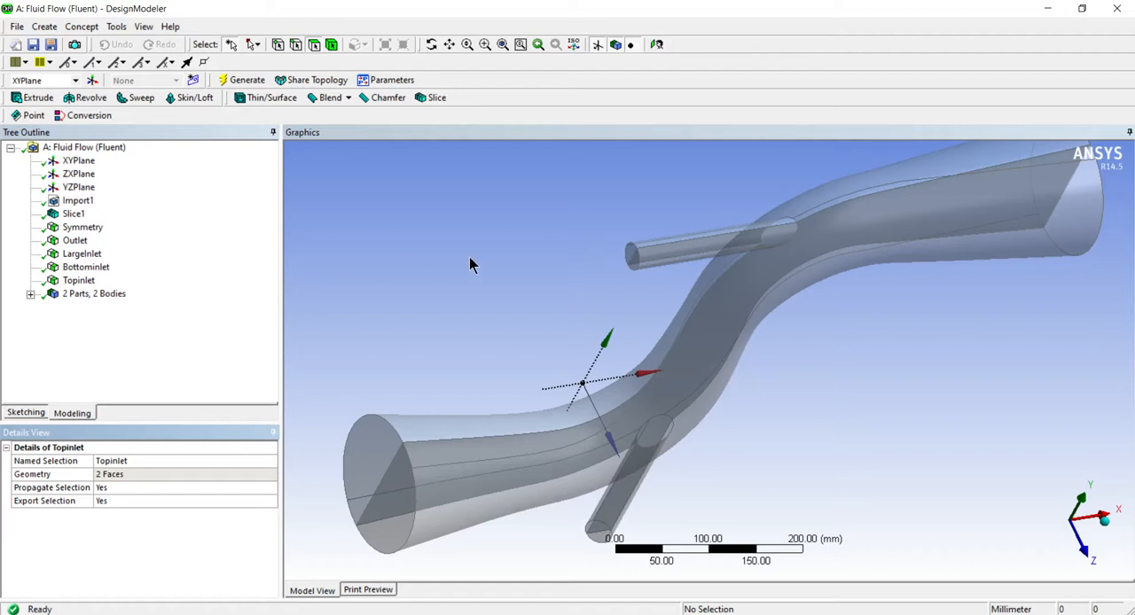
{"action": "mouse_move", "coordinate": [471, 294]}
{"action": "middle_mouse_down"}
{"action": "mouse_move", "coordinate": [469, 304]}
{"action": "mouse_move", "coordinate": [539, 301]}
{"action": "mouse_move", "coordinate": [500, 281]}
{"action": "mouse_move", "coordinate": [452, 298]}
{"action": "middle_mouse_up"}
{"action": "left_click", "coordinate": [333, 44]}
{"action": "left_click", "coordinate": [770, 284]}
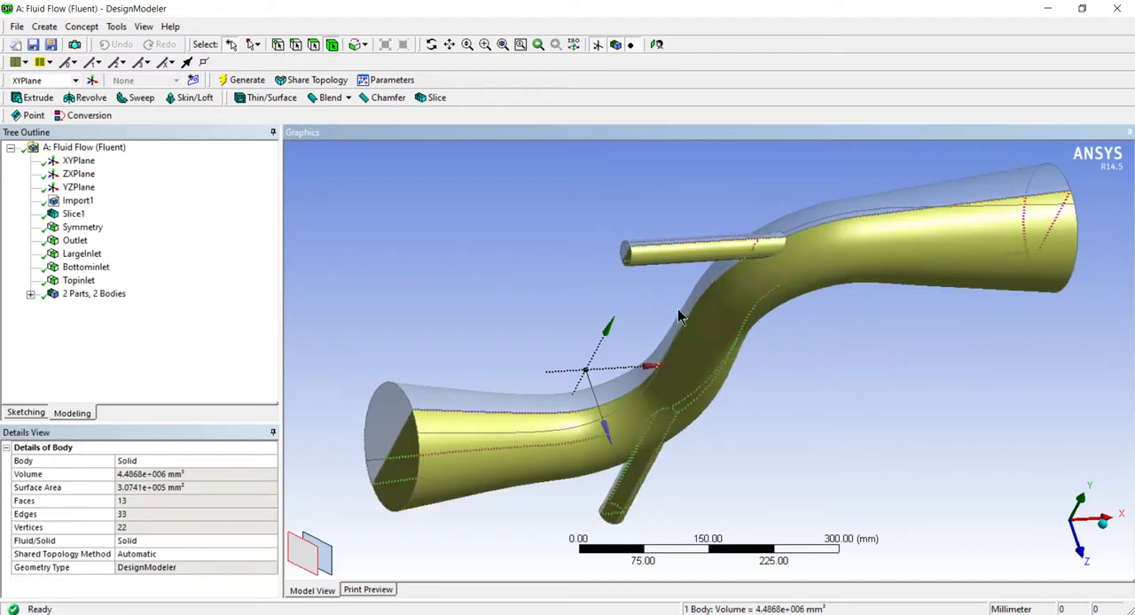
{"action": "left_click", "coordinate": [801, 223]}
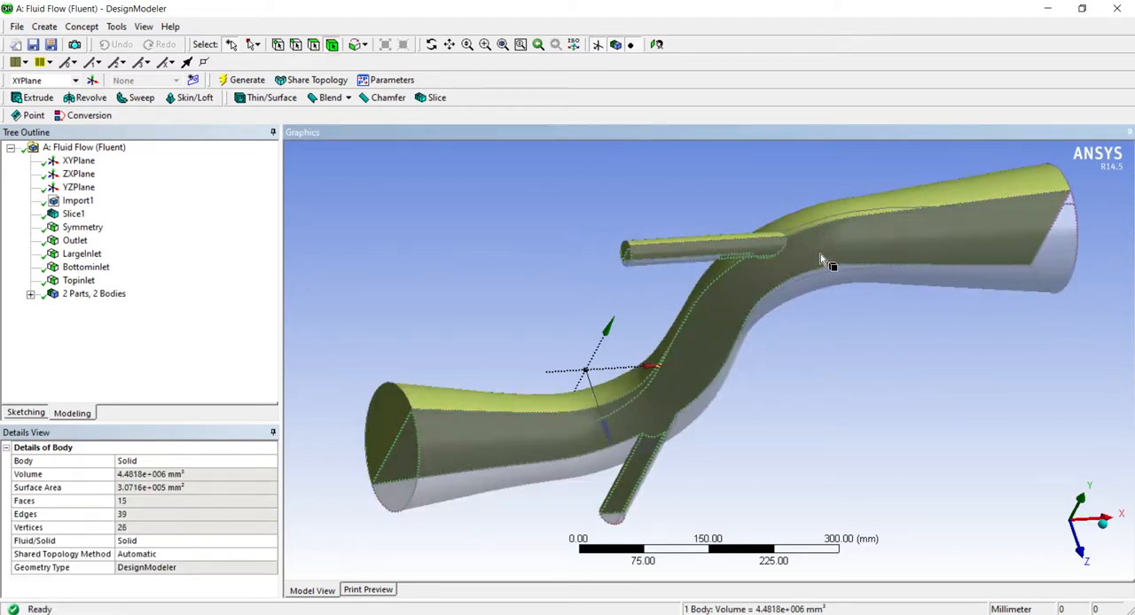
{"action": "middle_click_drag", "start_coordinate": [823, 258], "coordinate": [761, 262]}
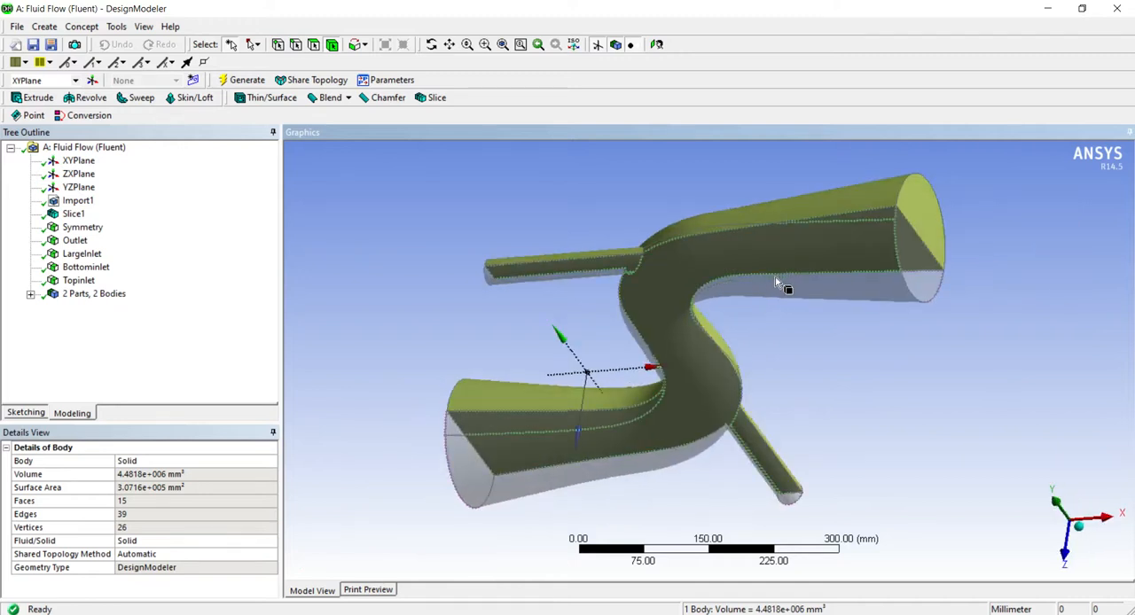
{"action": "left_click", "coordinate": [774, 274], "text": "ctrl"}
{"action": "middle_click_drag", "start_coordinate": [476, 362], "coordinate": [420, 330]}
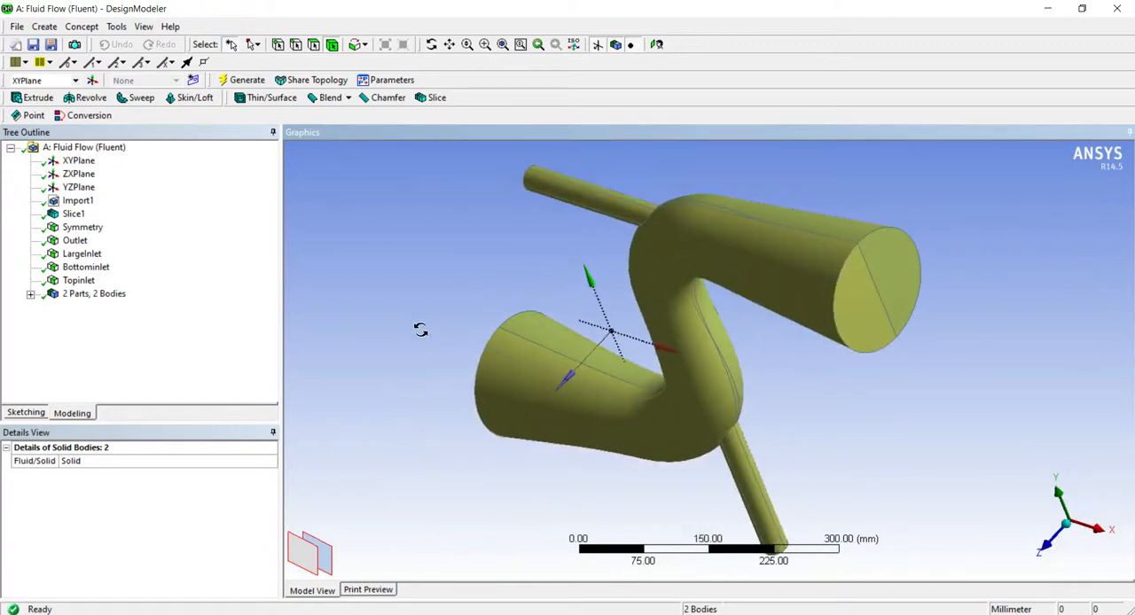
{"action": "middle_click_drag", "start_coordinate": [420, 330], "coordinate": [499, 342]}
{"action": "right_click", "coordinate": [517, 404]}
{"action": "left_click", "coordinate": [543, 373]}
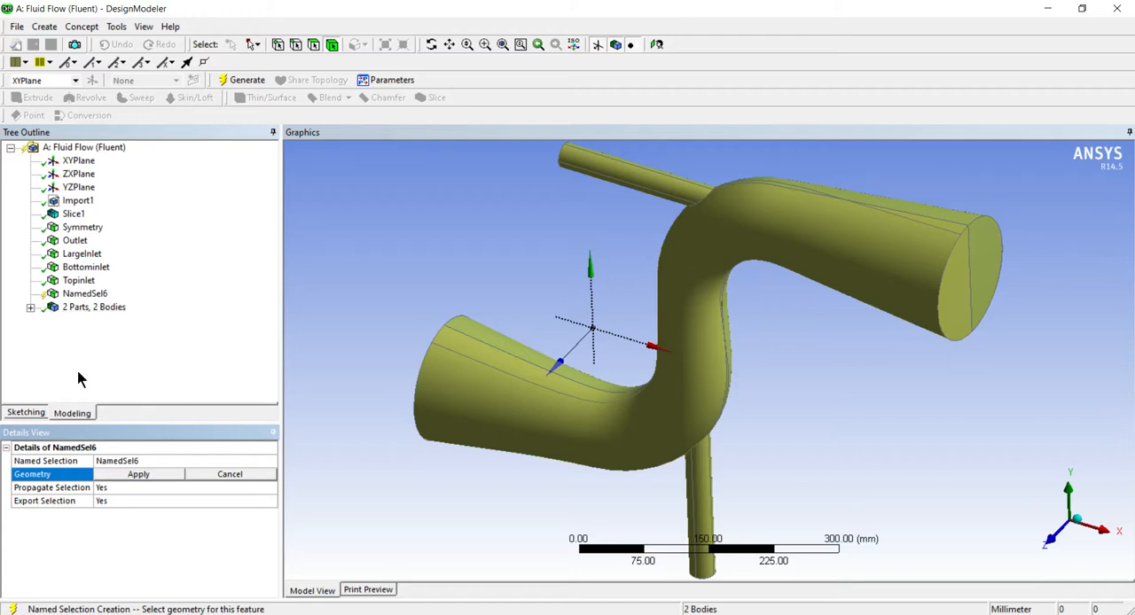
{"action": "left_click", "coordinate": [139, 474]}
{"action": "left_click", "coordinate": [139, 461]}
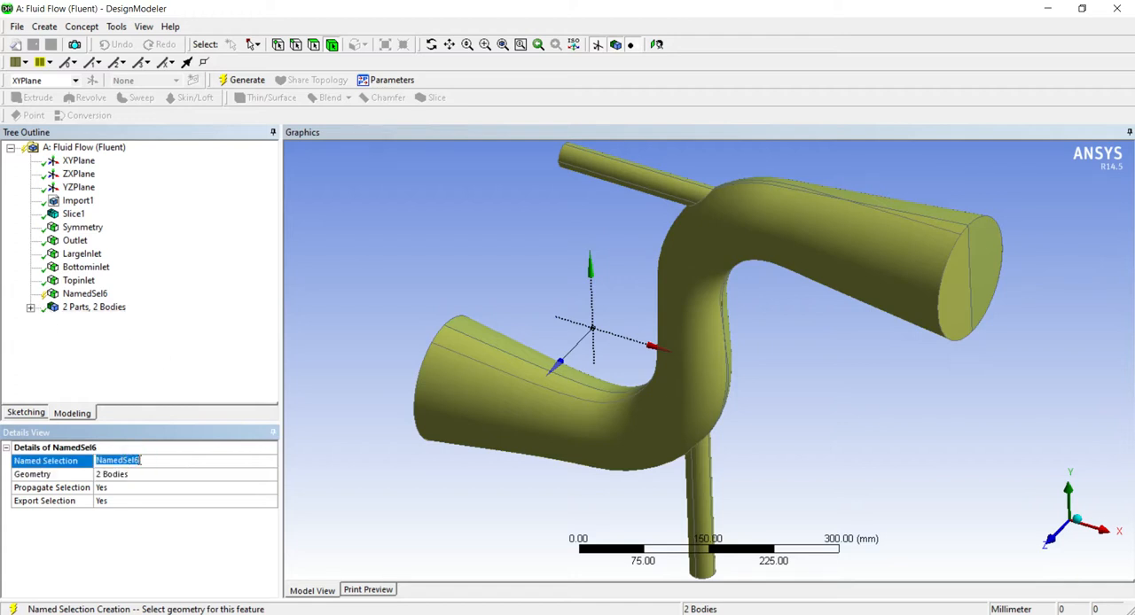
{"action": "type", "text": "Body"}
{"action": "left_click", "coordinate": [223, 80]}
Examine the slice, Symmetry selection and import details, and compare the two solid bodies of the pipe
{"action": "middle_click_drag", "start_coordinate": [586, 347], "coordinate": [492, 296]}
{"action": "left_click", "coordinate": [157, 353]}
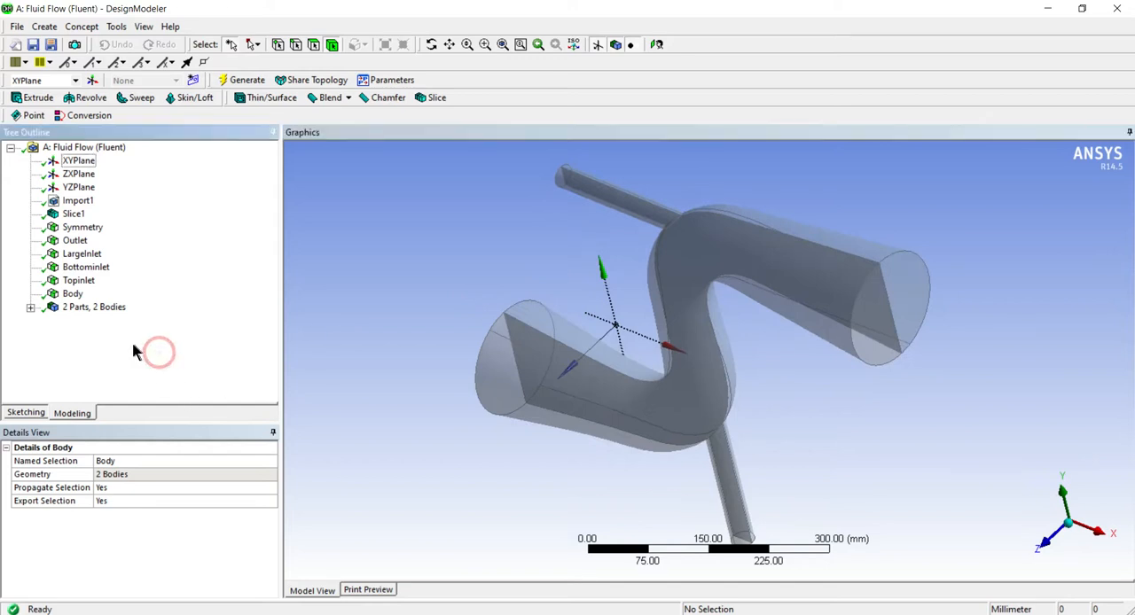
{"action": "left_click", "coordinate": [75, 214]}
{"action": "left_click", "coordinate": [78, 232]}
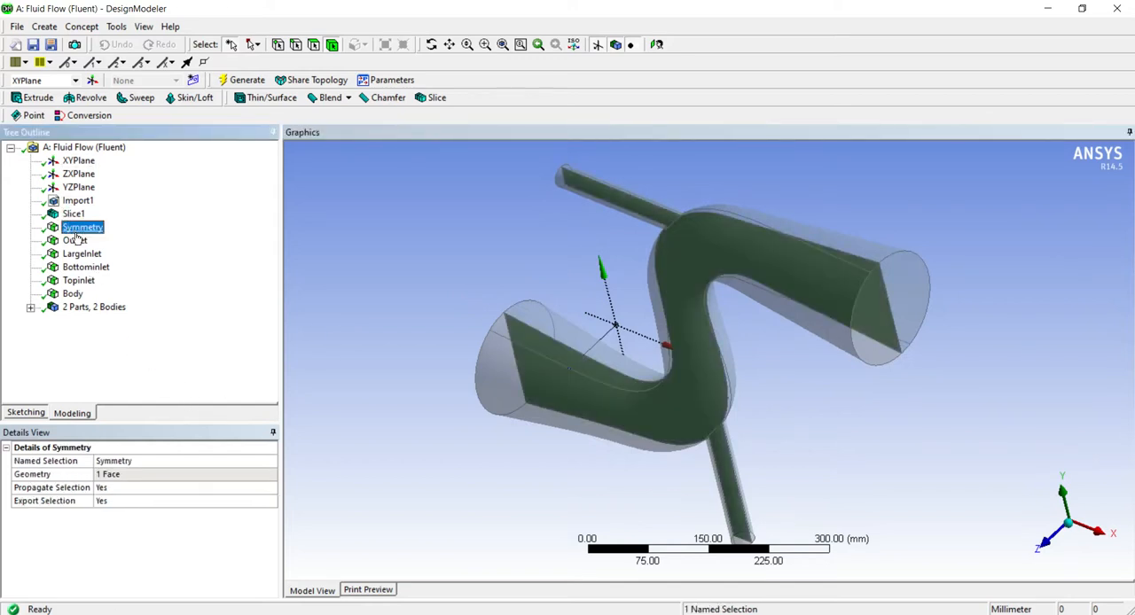
{"action": "left_click", "coordinate": [77, 201]}
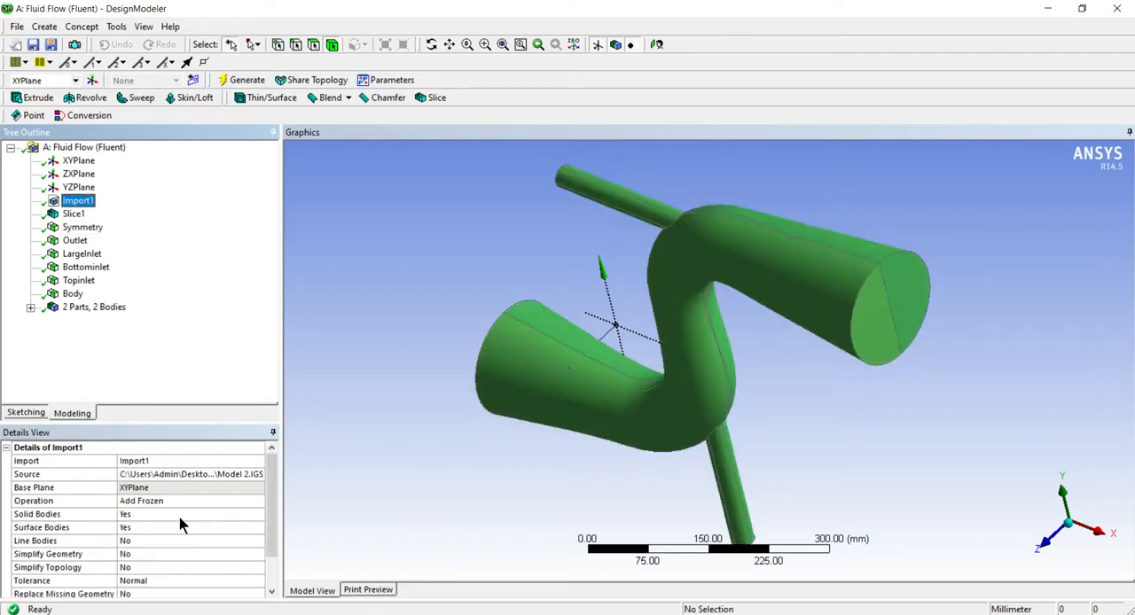
{"action": "left_click_drag", "start_coordinate": [274, 520], "coordinate": [275, 553]}
{"action": "left_click", "coordinate": [30, 308]}
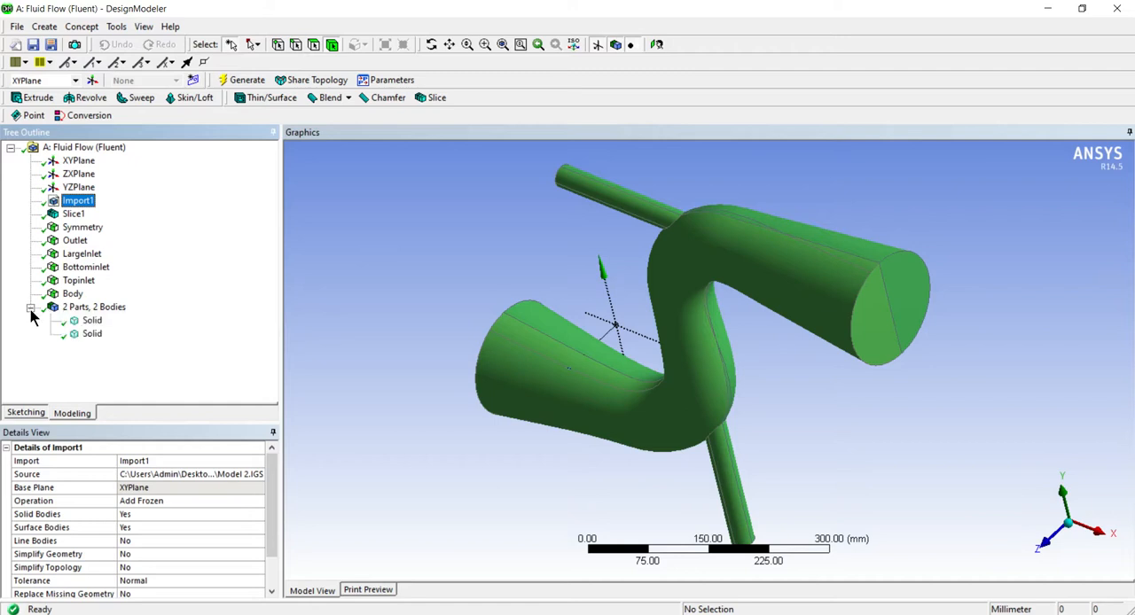
{"action": "left_click", "coordinate": [91, 321]}
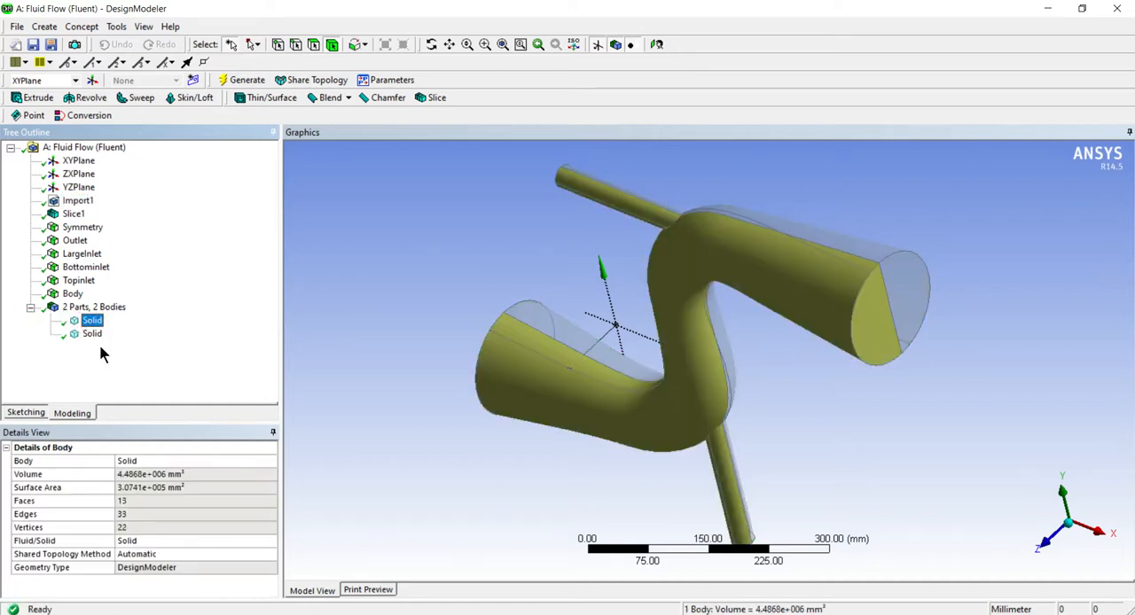
{"action": "left_click", "coordinate": [92, 334]}
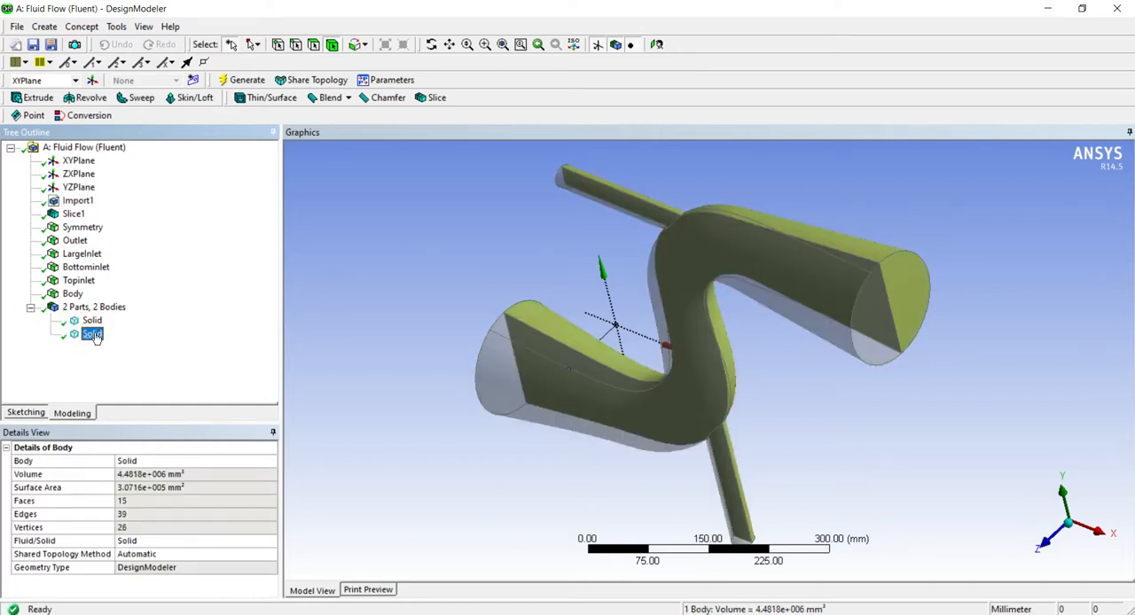
{"action": "left_click", "coordinate": [92, 321]}
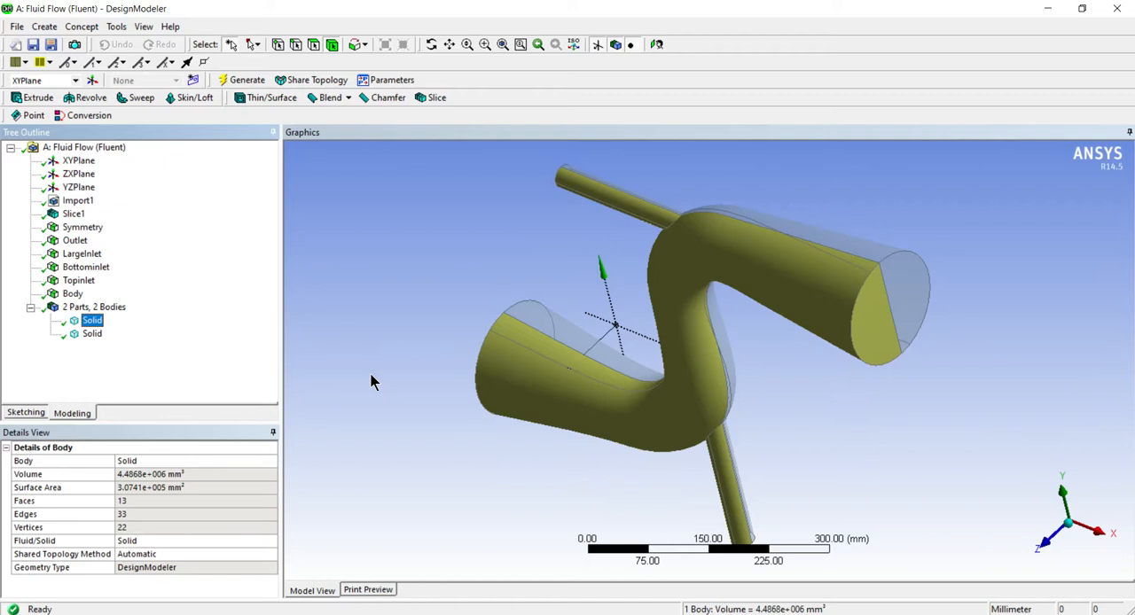
{"action": "left_click", "coordinate": [92, 334]}
Set the Fluid/Solid type of the first solid body in the parts list to Fluid
{"action": "left_click", "coordinate": [92, 320]}
{"action": "scroll", "coordinate": [405, 382], "scroll_direction": "down", "scroll_amount": 2}
{"action": "middle_click_drag", "start_coordinate": [404, 382], "coordinate": [427, 375]}
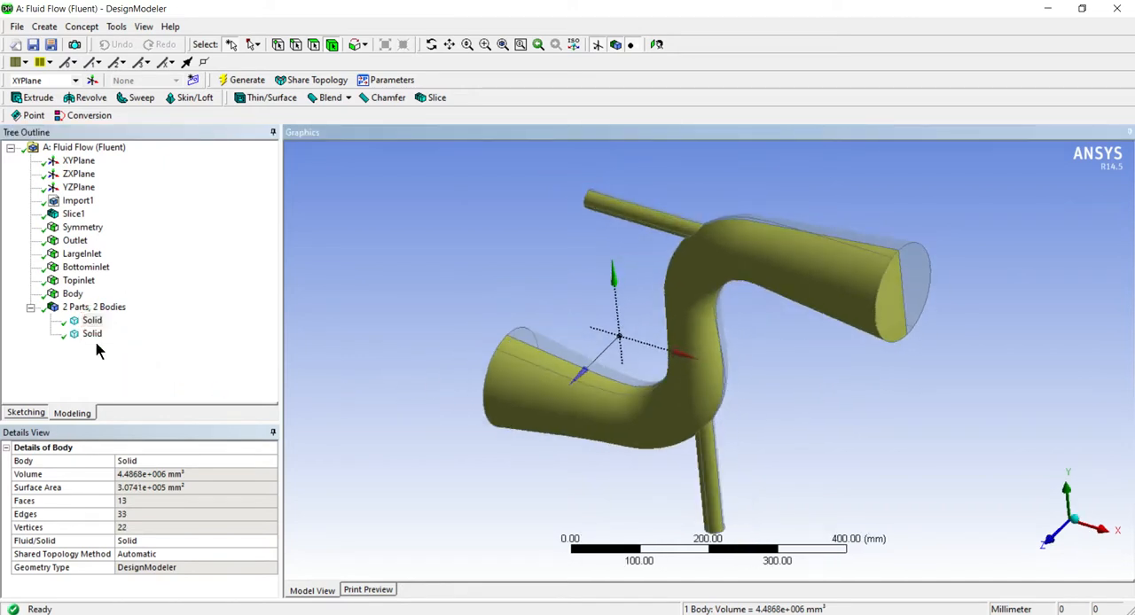
{"action": "left_click", "coordinate": [122, 541]}
{"action": "left_click", "coordinate": [270, 541]}
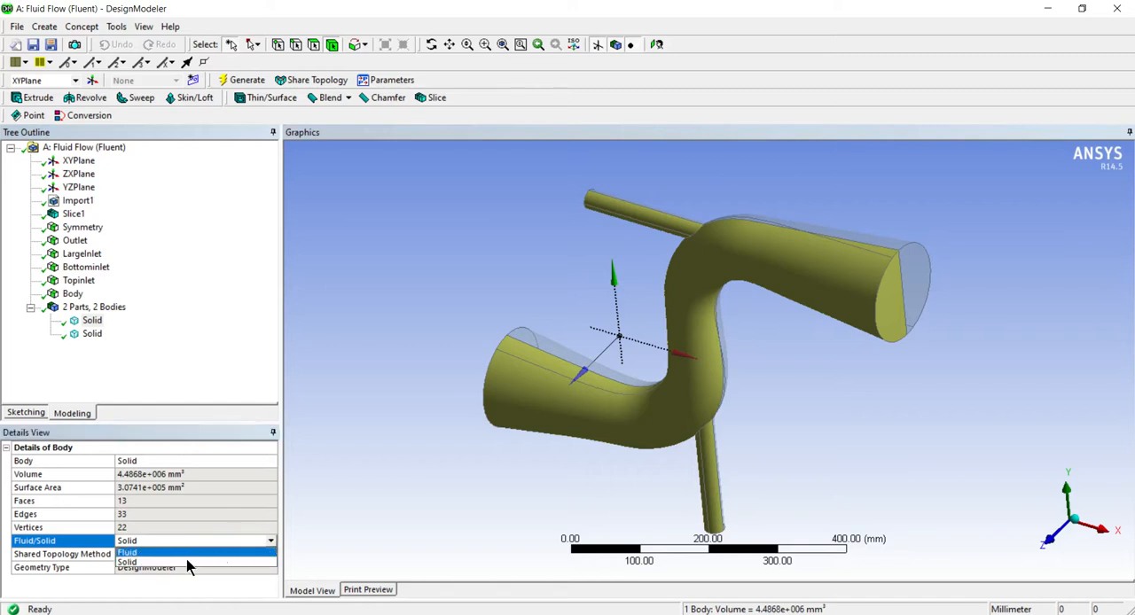
{"action": "left_click", "coordinate": [153, 553]}
Set the second solid body's Fluid/Solid type to Fluid and regenerate the geometry
{"action": "left_click", "coordinate": [92, 333]}
{"action": "left_click", "coordinate": [191, 541]}
{"action": "left_click", "coordinate": [270, 541]}
{"action": "left_click", "coordinate": [182, 566]}
{"action": "left_click", "coordinate": [174, 393]}
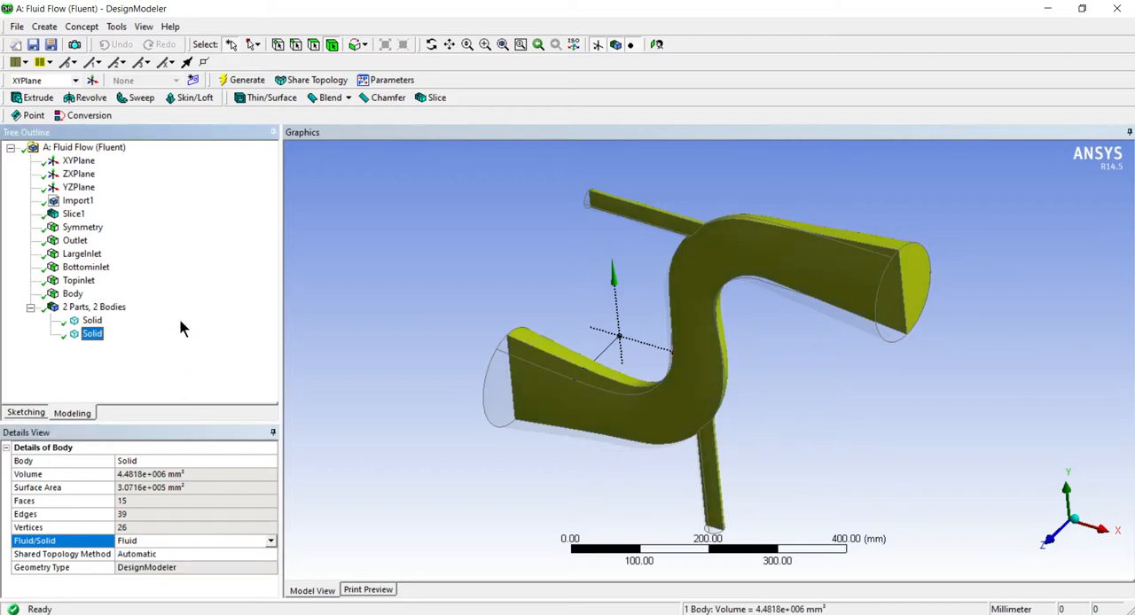
{"action": "left_click", "coordinate": [238, 79]}
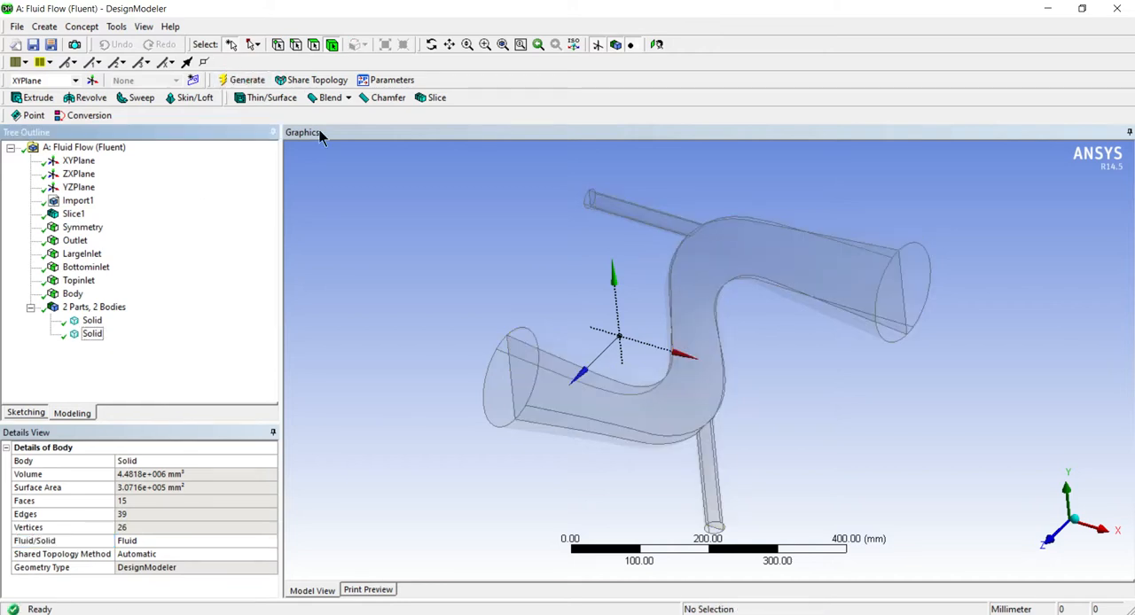
{"action": "left_click", "coordinate": [225, 80]}
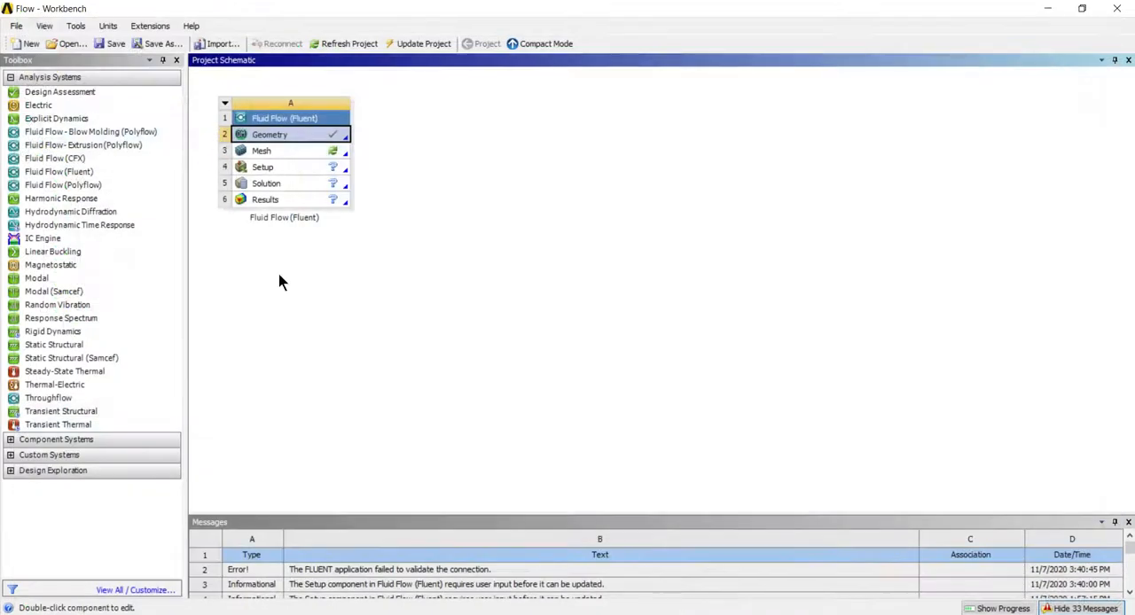
Open the Fluid Flow system's mesh in Meshing and set the relevance center to Fine and smoothing to High
{"action": "double_click", "coordinate": [266, 151]}
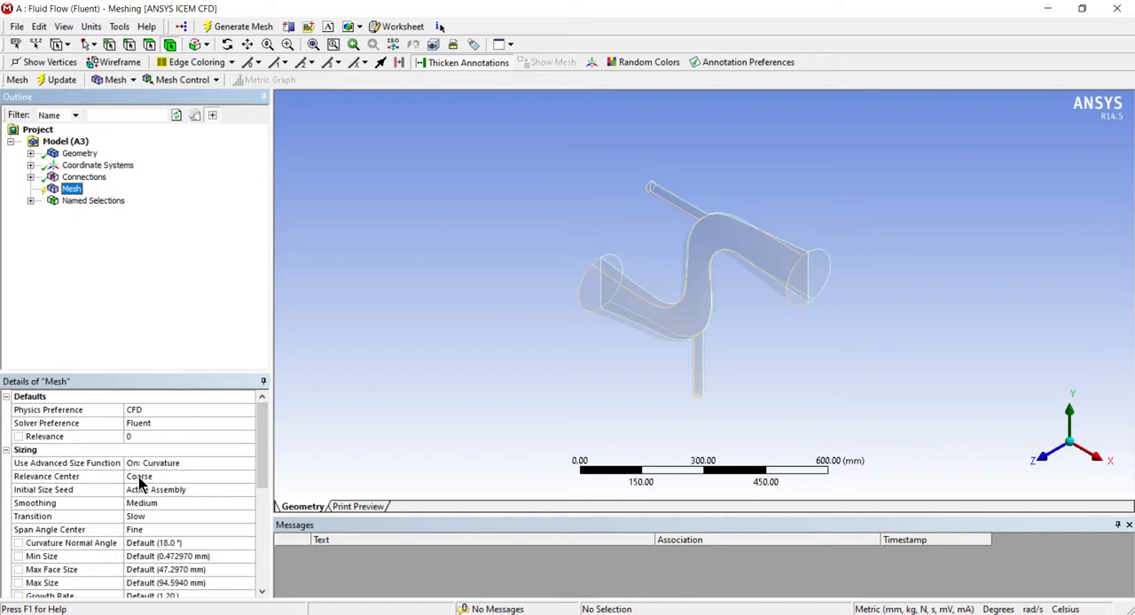
{"action": "left_click", "coordinate": [144, 480]}
{"action": "left_click", "coordinate": [166, 506]}
{"action": "left_click", "coordinate": [166, 504]}
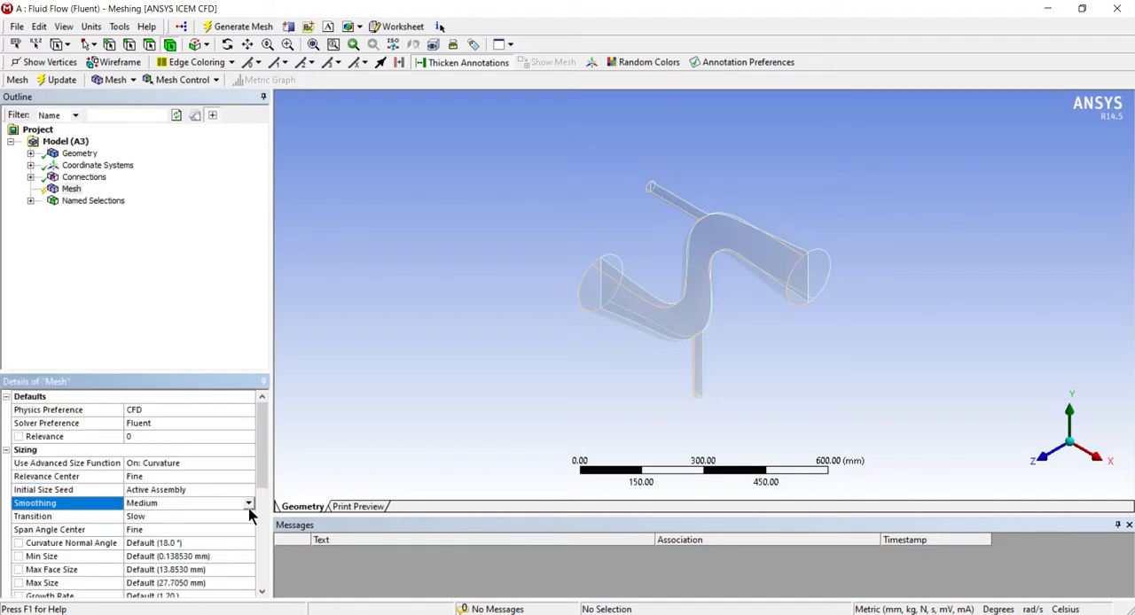
{"action": "left_click", "coordinate": [249, 503]}
{"action": "left_click", "coordinate": [183, 531]}
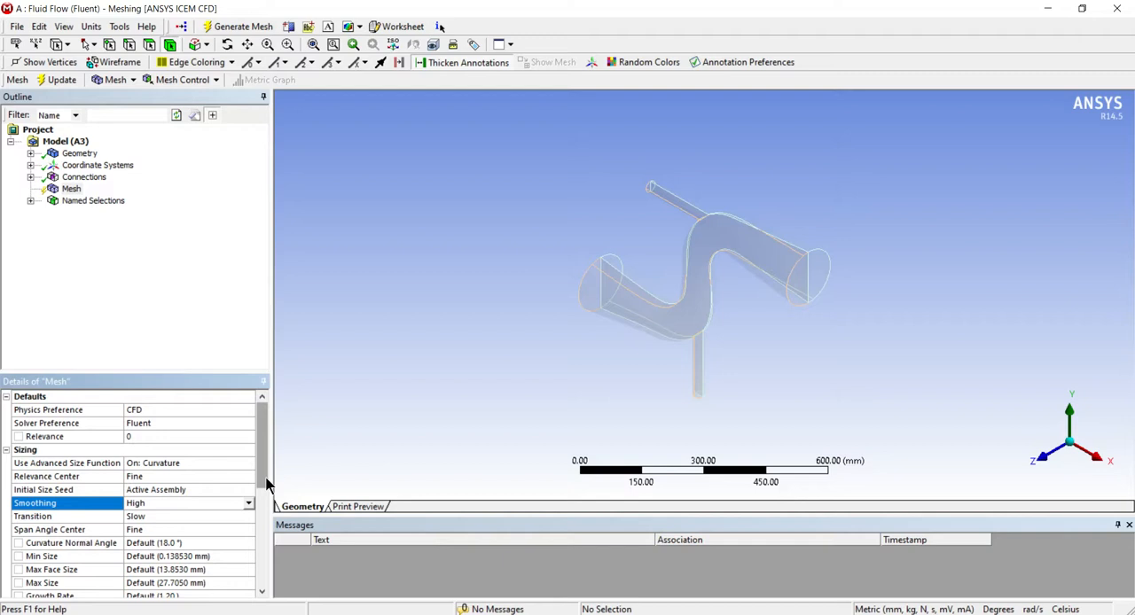
Set the mesh's automatic inflation to Program Controlled
{"action": "scroll", "coordinate": [252, 494], "scroll_direction": "down", "scroll_amount": 1}
{"action": "scroll", "coordinate": [253, 496], "scroll_direction": "down", "scroll_amount": 1}
{"action": "scroll", "coordinate": [251, 510], "scroll_direction": "down", "scroll_amount": 4}
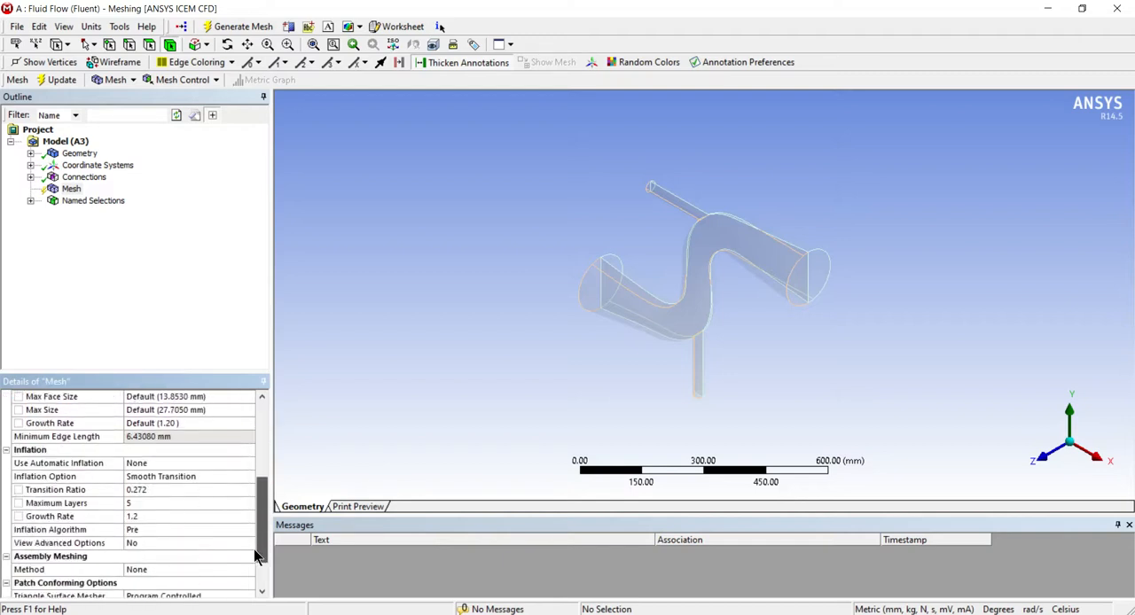
{"action": "scroll", "coordinate": [253, 554], "scroll_direction": "down", "scroll_amount": 3}
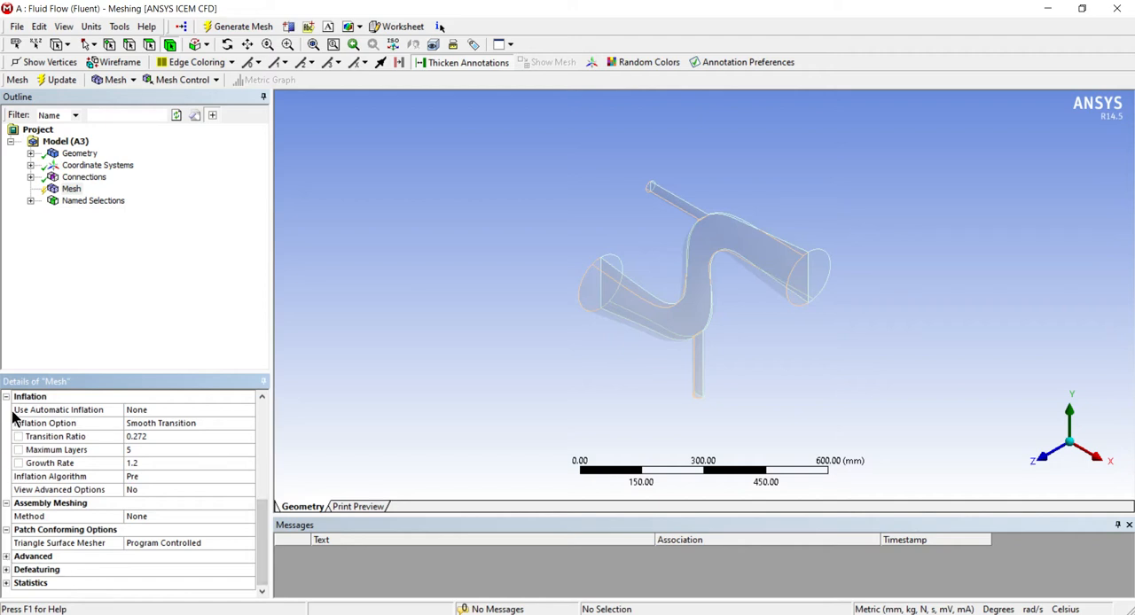
{"action": "left_click", "coordinate": [177, 410]}
{"action": "left_click", "coordinate": [247, 410]}
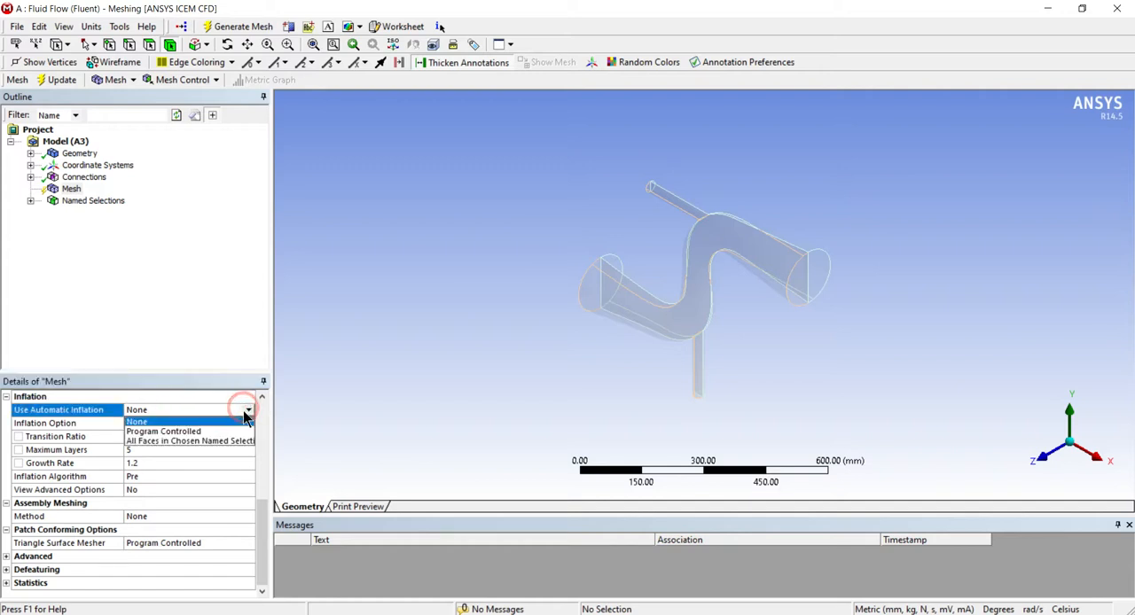
{"action": "left_click", "coordinate": [195, 431]}
{"action": "left_click", "coordinate": [90, 317]}
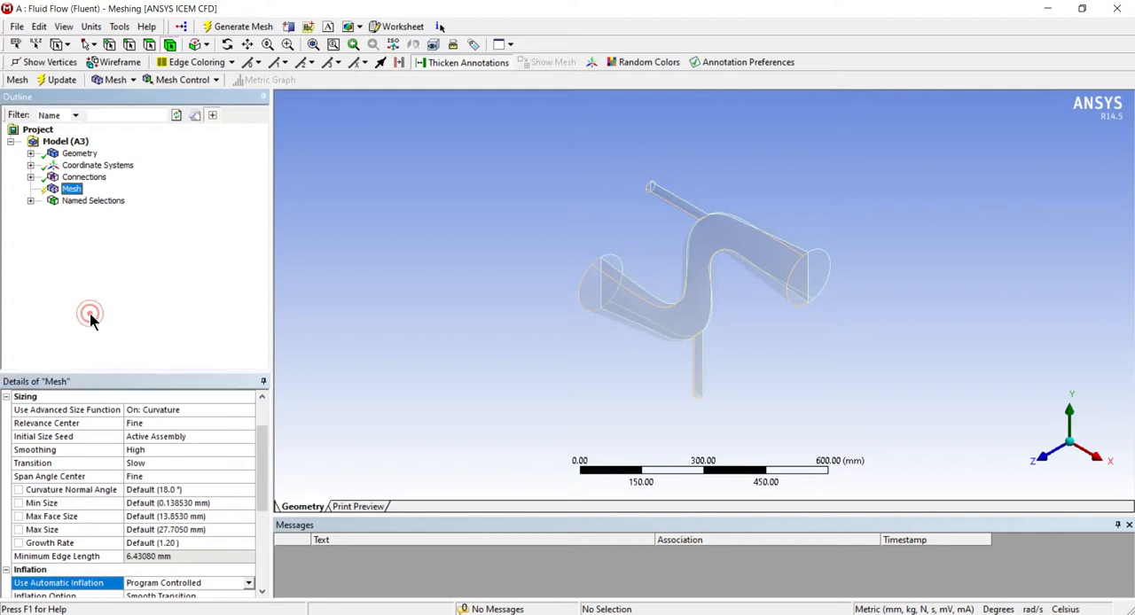
Add a mesh sizing scoped to both pipe bodies with an element size of 6 mm
{"action": "middle_click_drag", "start_coordinate": [438, 334], "coordinate": [337, 345]}
{"action": "right_click", "coordinate": [76, 190]}
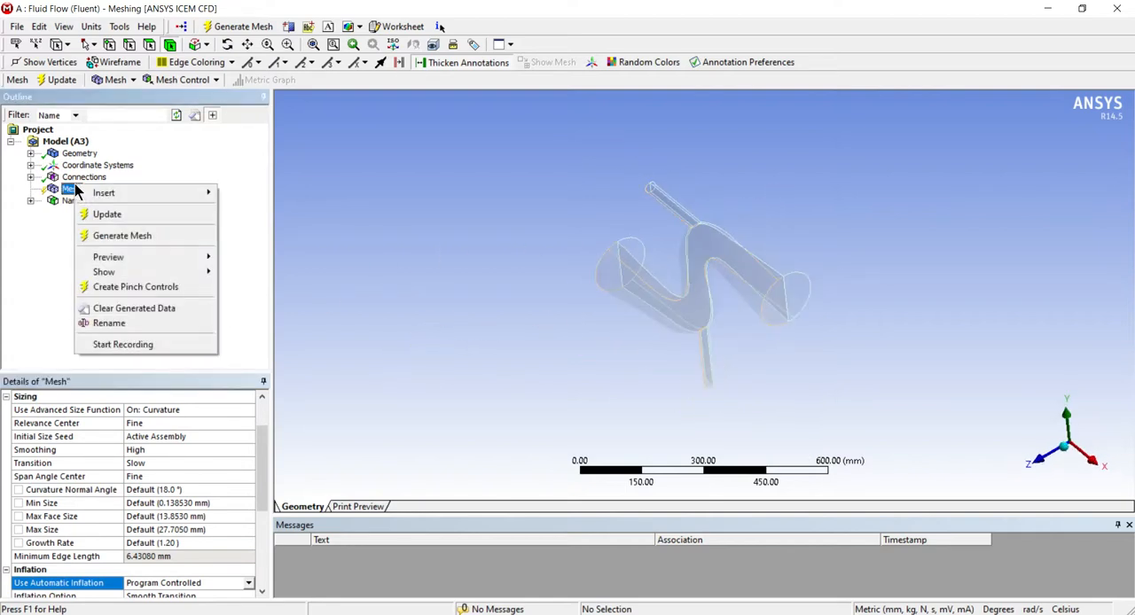
{"action": "mouse_move", "coordinate": [121, 194]}
{"action": "left_click", "coordinate": [248, 211]}
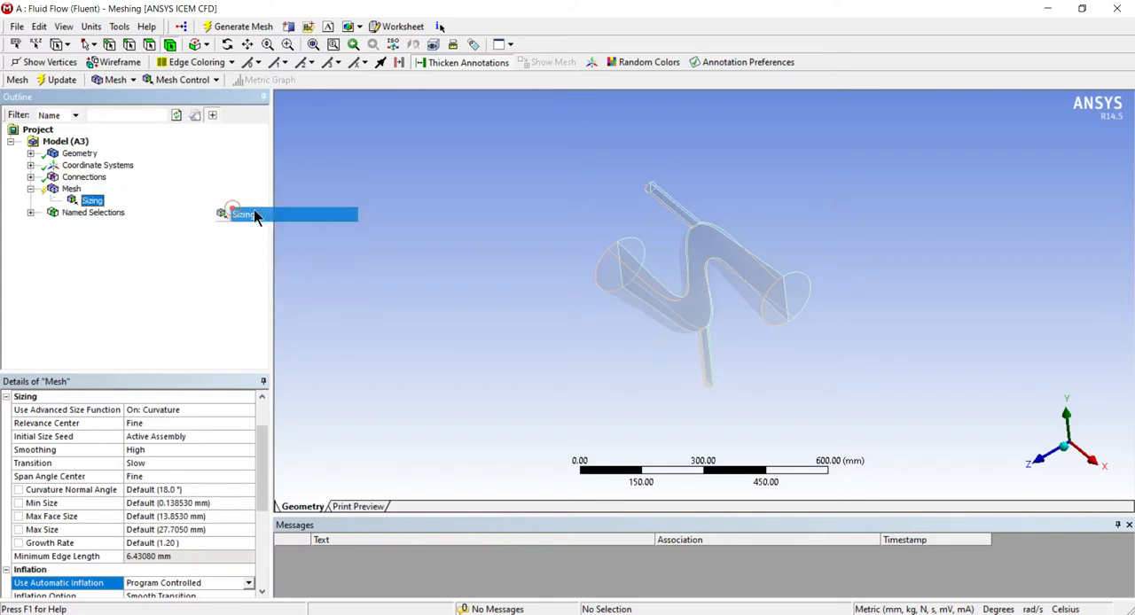
{"action": "left_click", "coordinate": [721, 259]}
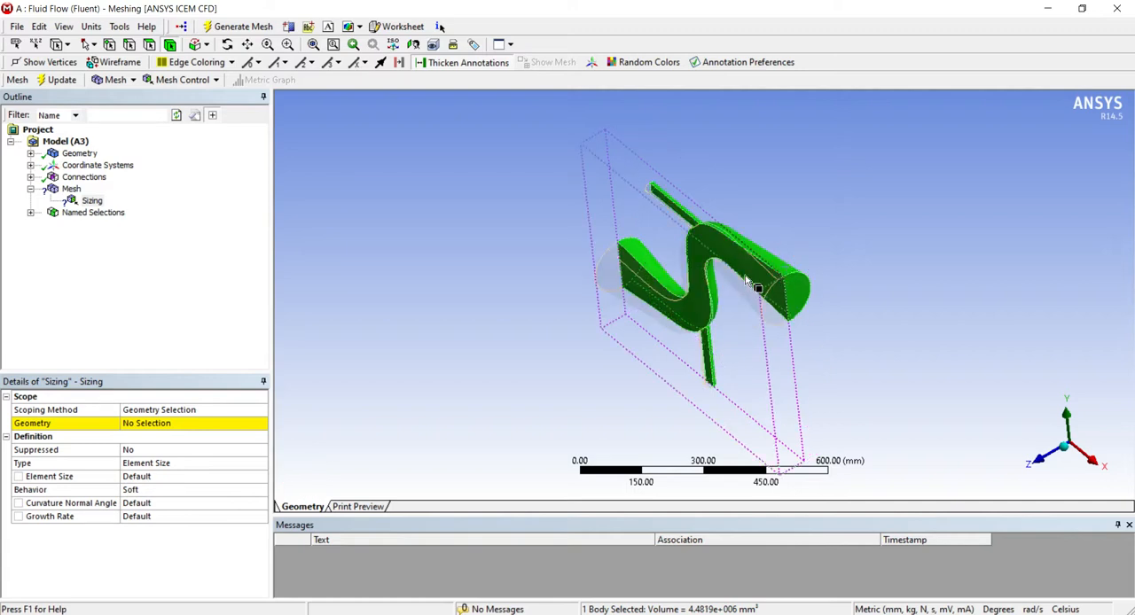
{"action": "left_click", "coordinate": [745, 277], "text": "ctrl"}
{"action": "left_click", "coordinate": [132, 429]}
{"action": "left_click", "coordinate": [147, 424]}
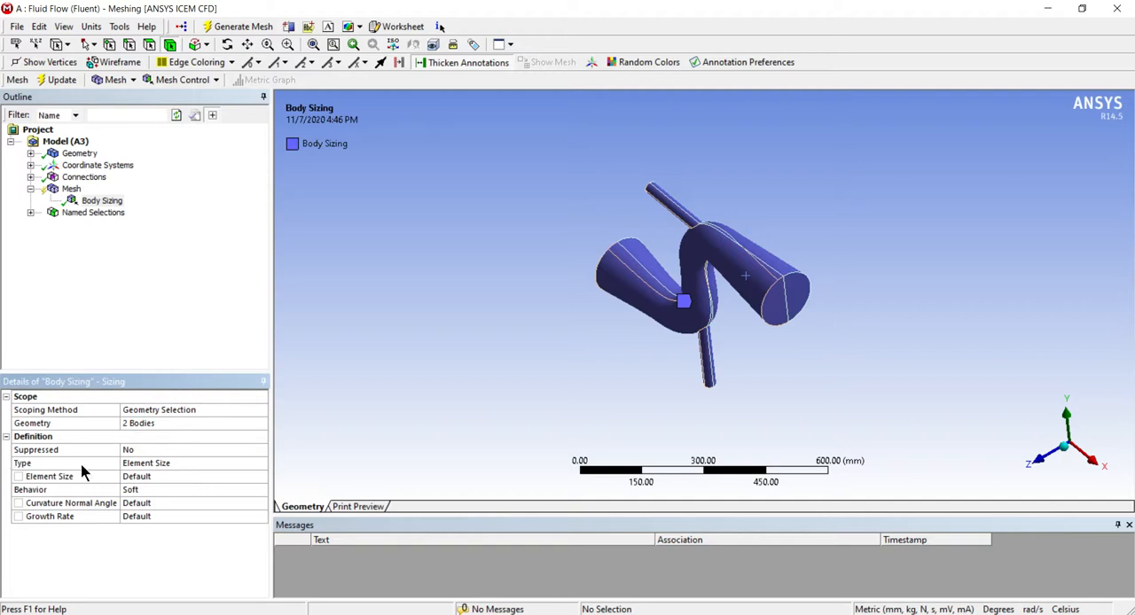
{"action": "left_click", "coordinate": [163, 474]}
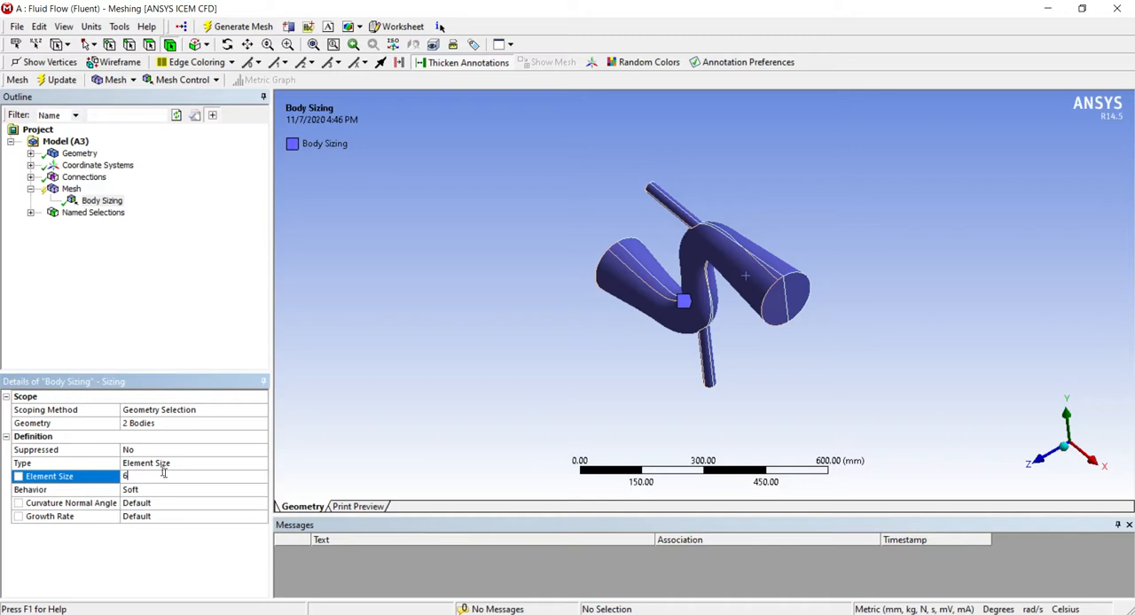
{"action": "left_click", "coordinate": [115, 316]}
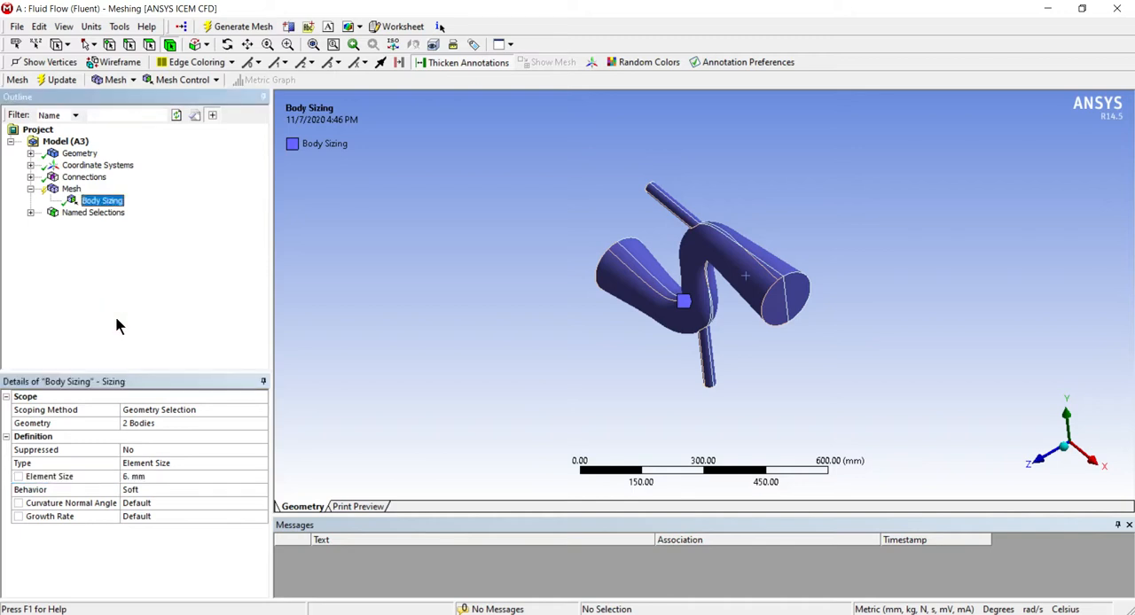
Generate the mesh for the pipe and display it on the model
{"action": "middle_click_drag", "start_coordinate": [446, 375], "coordinate": [437, 346]}
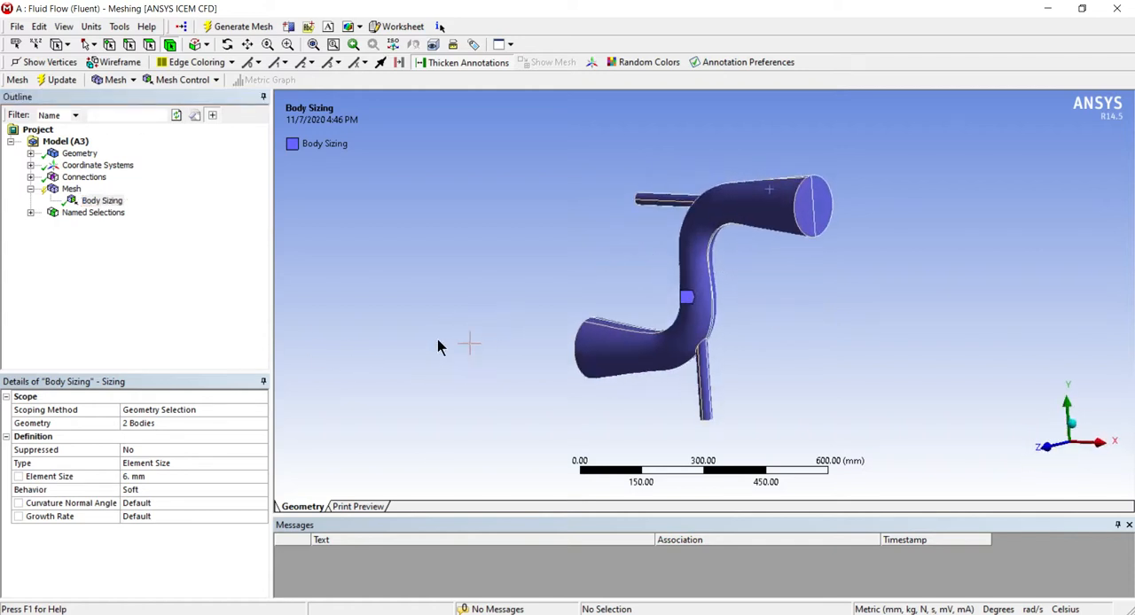
{"action": "left_click", "coordinate": [237, 27]}
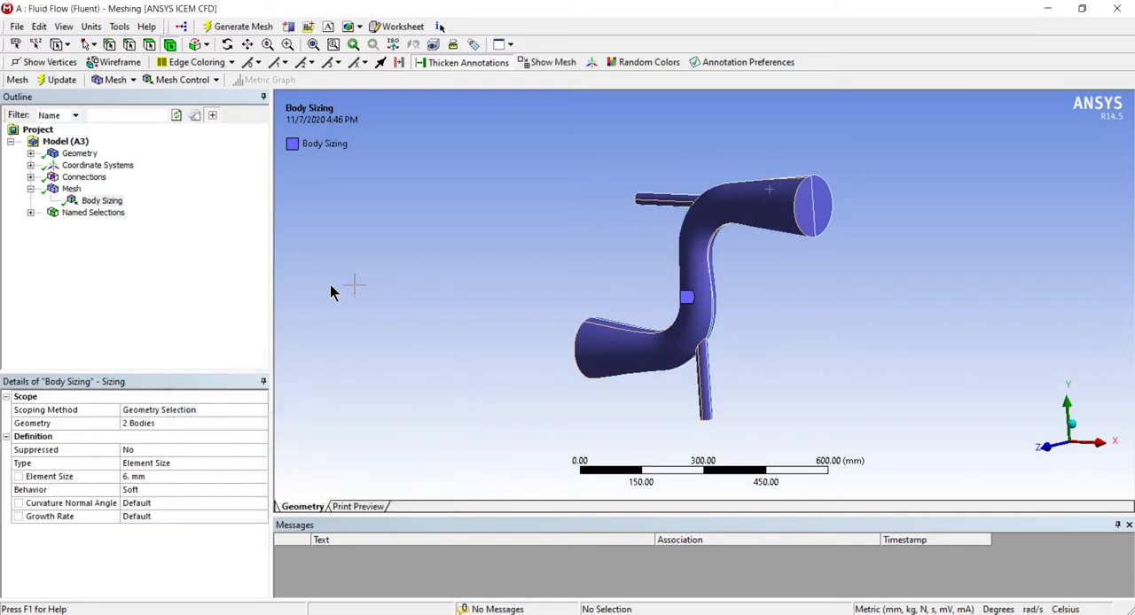
{"action": "left_click", "coordinate": [71, 189]}
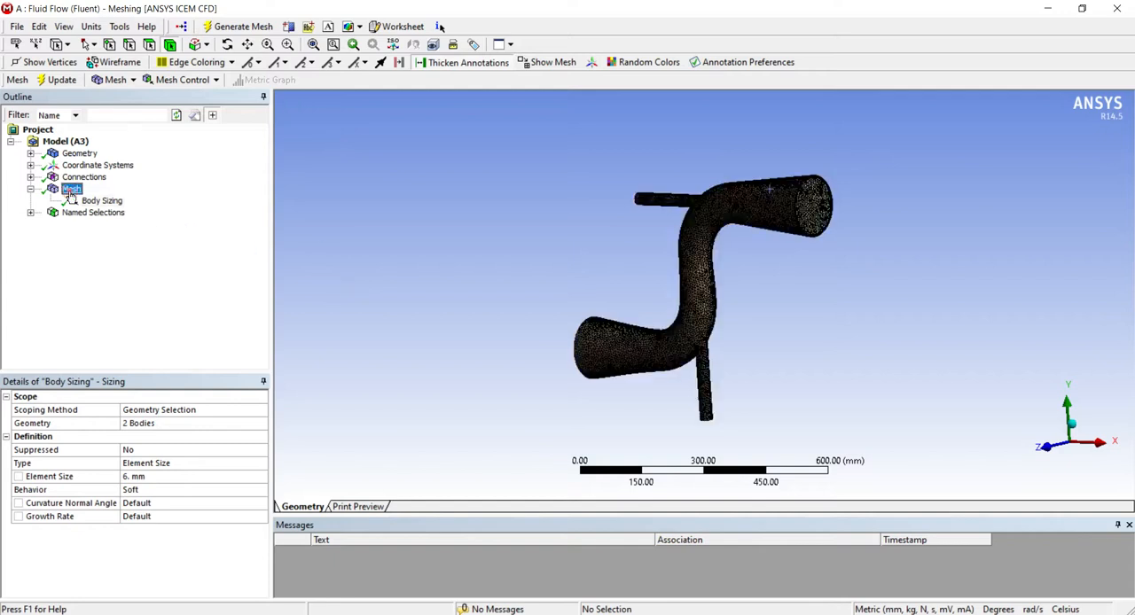
Examine the generated mesh on the pipe's outer surfaces and end faces from several angles
{"action": "middle_click_drag", "start_coordinate": [639, 291], "coordinate": [615, 375]}
{"action": "scroll", "coordinate": [718, 218], "scroll_direction": "up", "scroll_amount": 5}
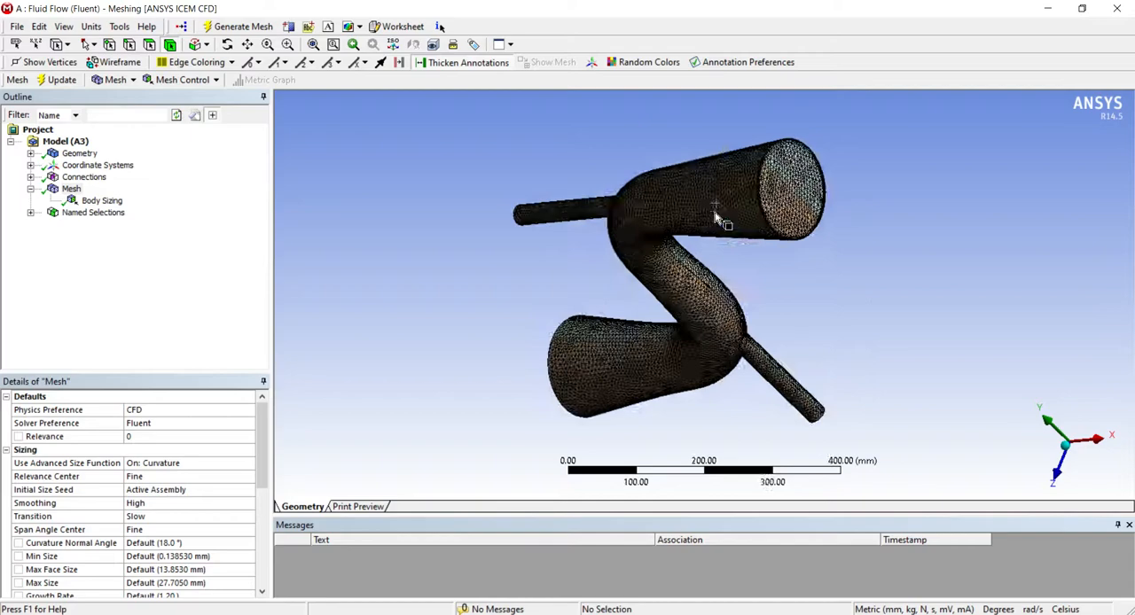
{"action": "scroll", "coordinate": [715, 211], "scroll_direction": "up", "scroll_amount": 3}
{"action": "scroll", "coordinate": [716, 211], "scroll_direction": "down", "scroll_amount": 3}
{"action": "middle_click_drag", "start_coordinate": [709, 230], "coordinate": [749, 202]}
{"action": "scroll", "coordinate": [417, 273], "scroll_direction": "up", "scroll_amount": 3}
{"action": "scroll", "coordinate": [415, 270], "scroll_direction": "down", "scroll_amount": 4}
{"action": "scroll", "coordinate": [416, 270], "scroll_direction": "down", "scroll_amount": 3}
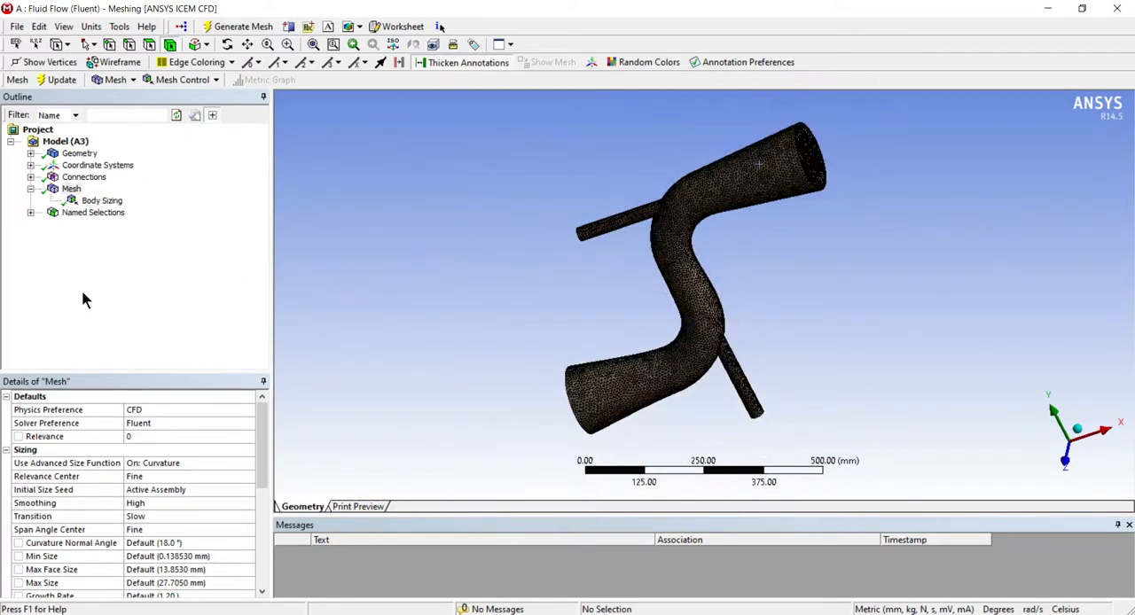
Hide the second solid body and display the mesh of the remaining pipe half
{"action": "left_click", "coordinate": [102, 202]}
{"action": "left_click", "coordinate": [30, 153]}
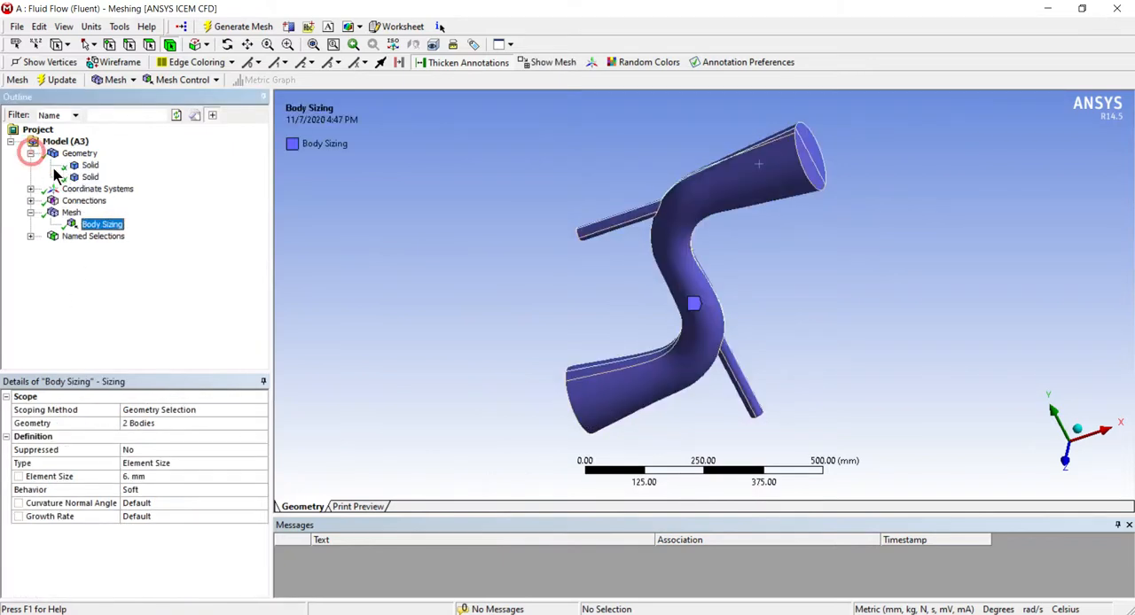
{"action": "right_click", "coordinate": [88, 178]}
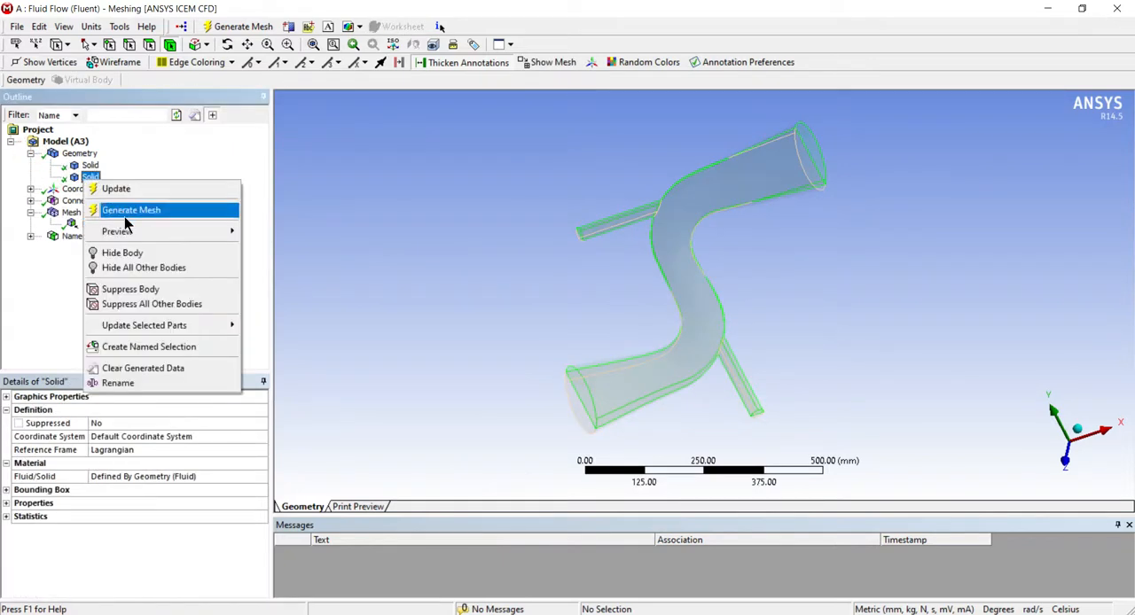
{"action": "left_click", "coordinate": [132, 252]}
{"action": "middle_click_drag", "start_coordinate": [405, 228], "coordinate": [104, 252]}
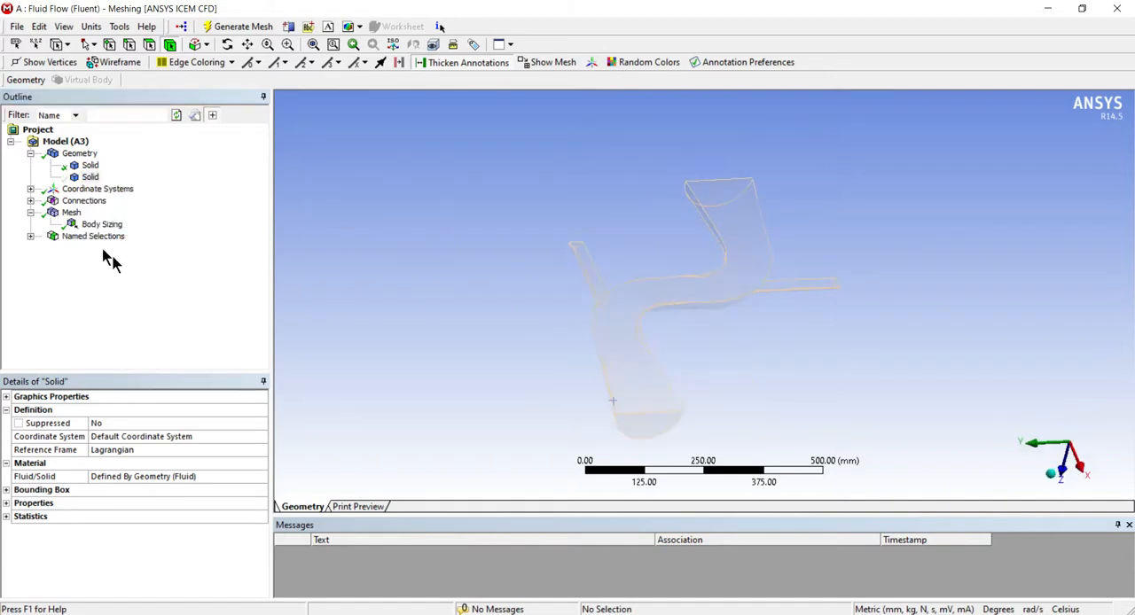
{"action": "left_click", "coordinate": [71, 213]}
Inspect the mesh on the pipe's symmetry cut face, and restore the display of all bodies
{"action": "middle_click_drag", "start_coordinate": [393, 247], "coordinate": [811, 361]}
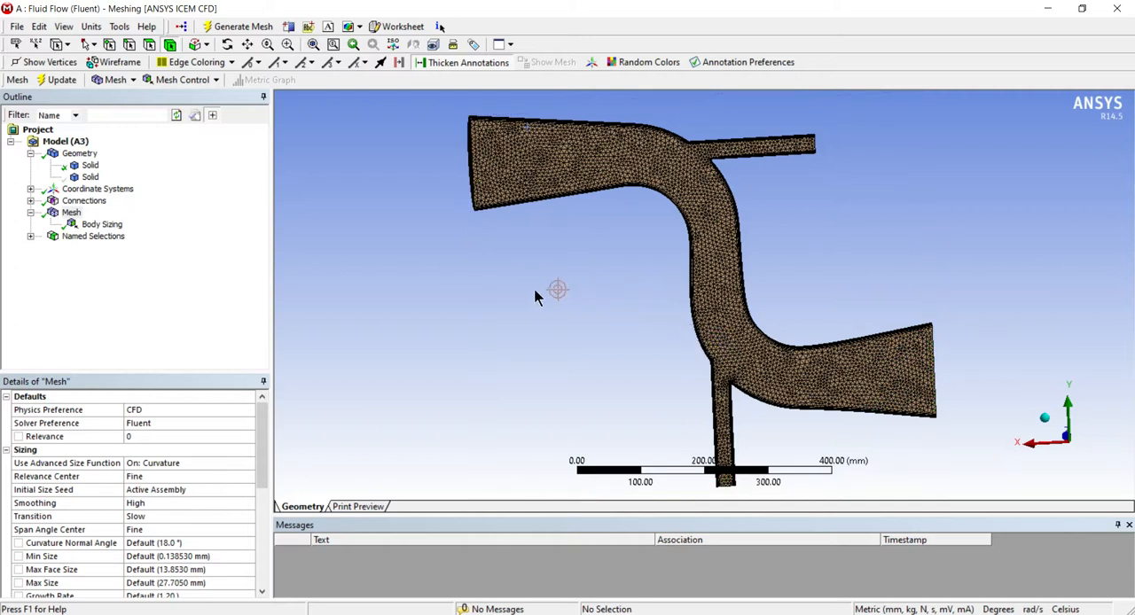
{"action": "scroll", "coordinate": [504, 314], "scroll_direction": "up", "scroll_amount": 1}
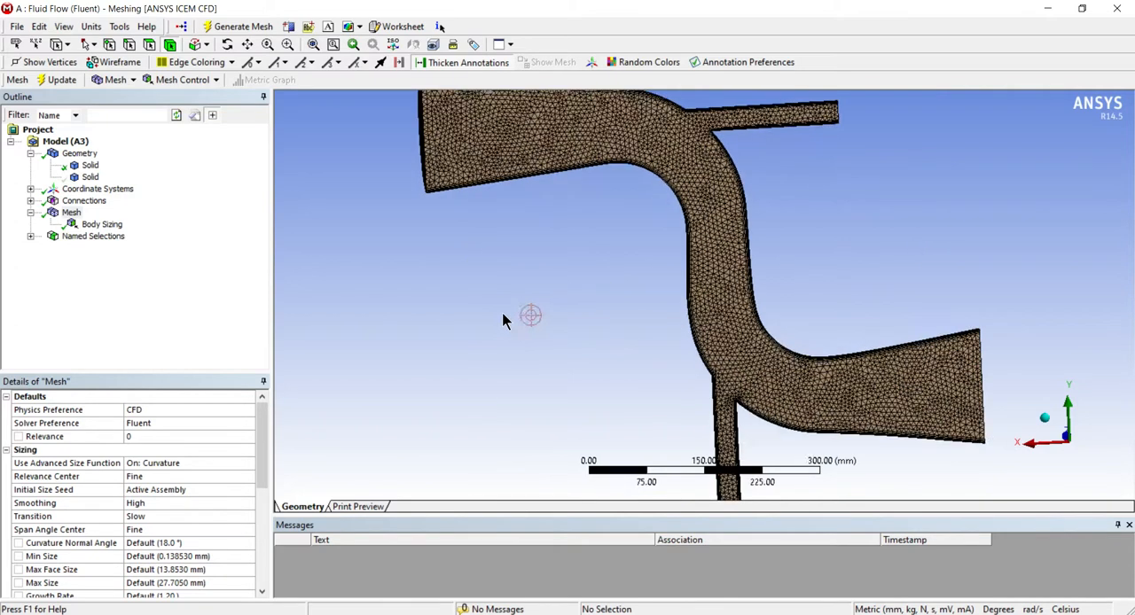
{"action": "scroll", "coordinate": [479, 303], "scroll_direction": "down", "scroll_amount": 3}
{"action": "middle_click_drag", "start_coordinate": [480, 305], "coordinate": [577, 283]}
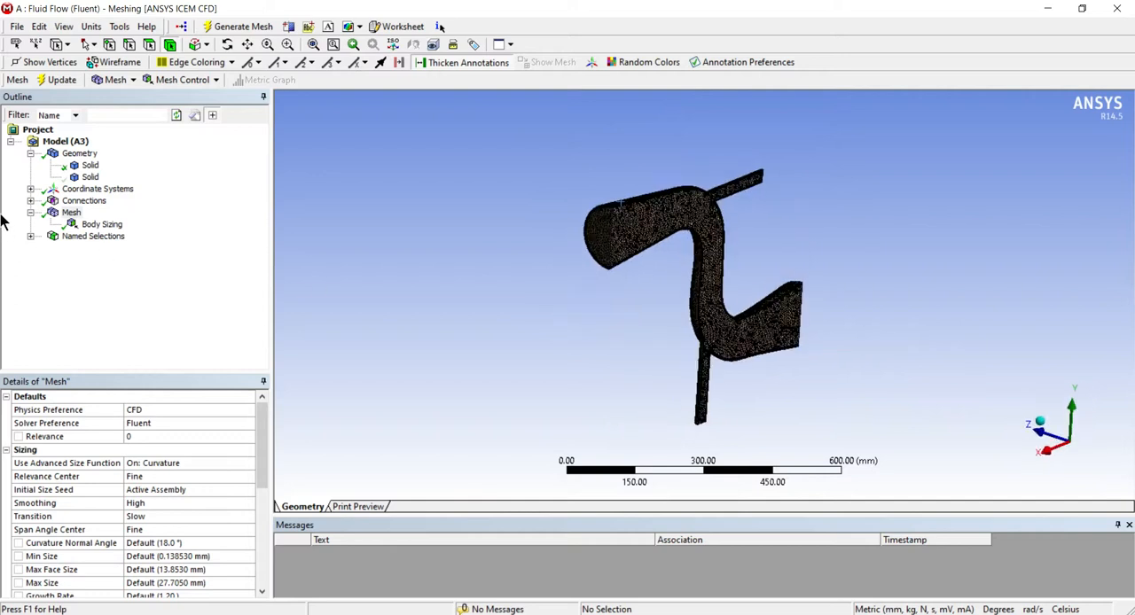
{"action": "right_click", "coordinate": [89, 178]}
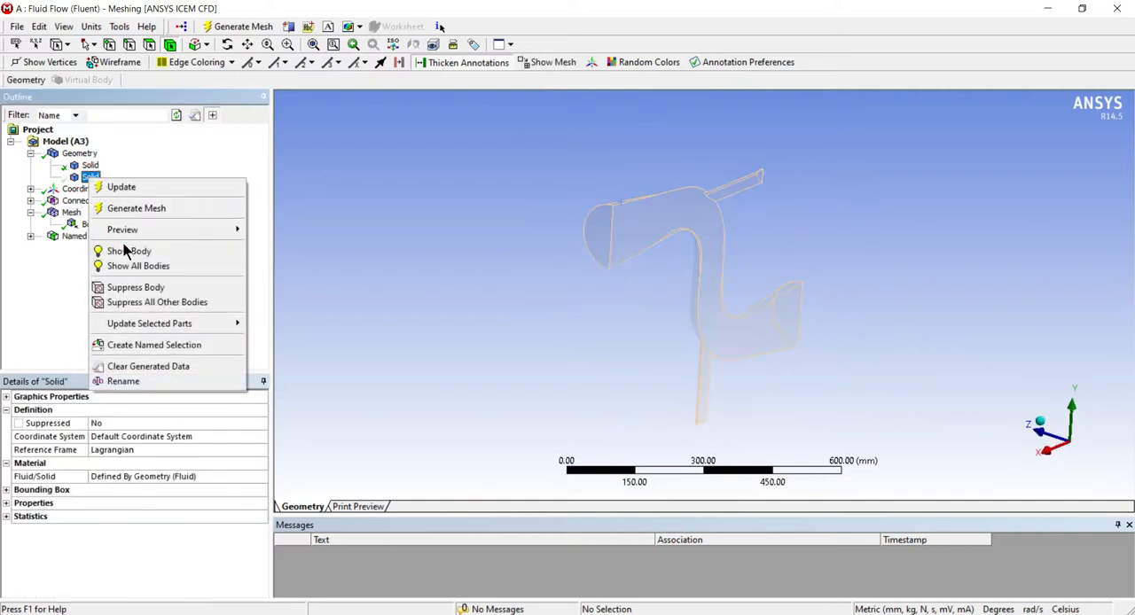
{"action": "left_click", "coordinate": [142, 266]}
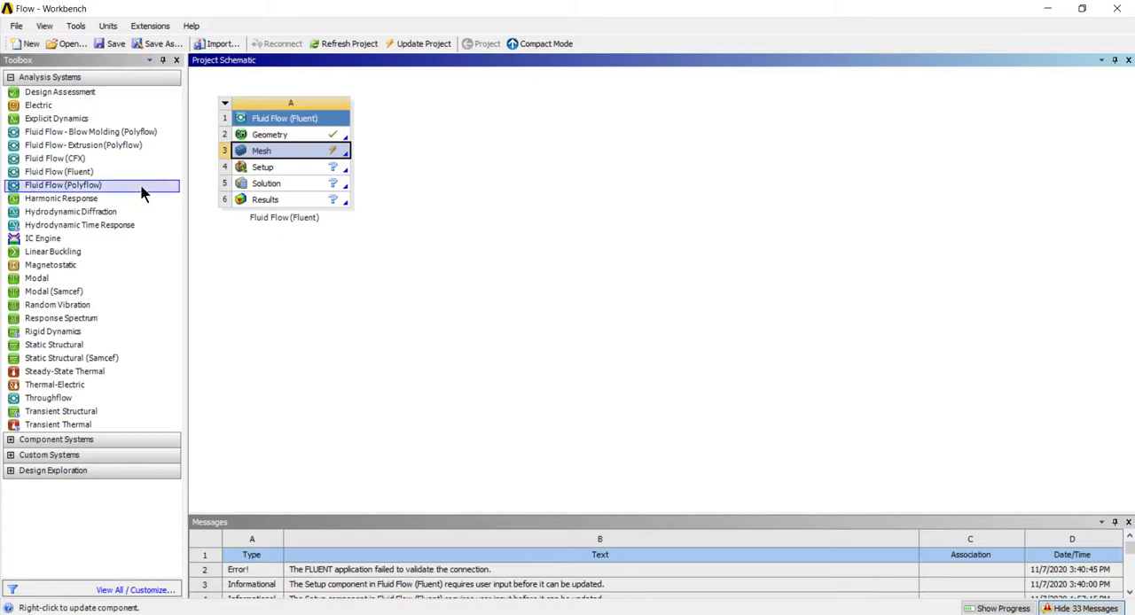
Try to update the project in Workbench and reopen the mesh component in Meshing
{"action": "left_click", "coordinate": [403, 42]}
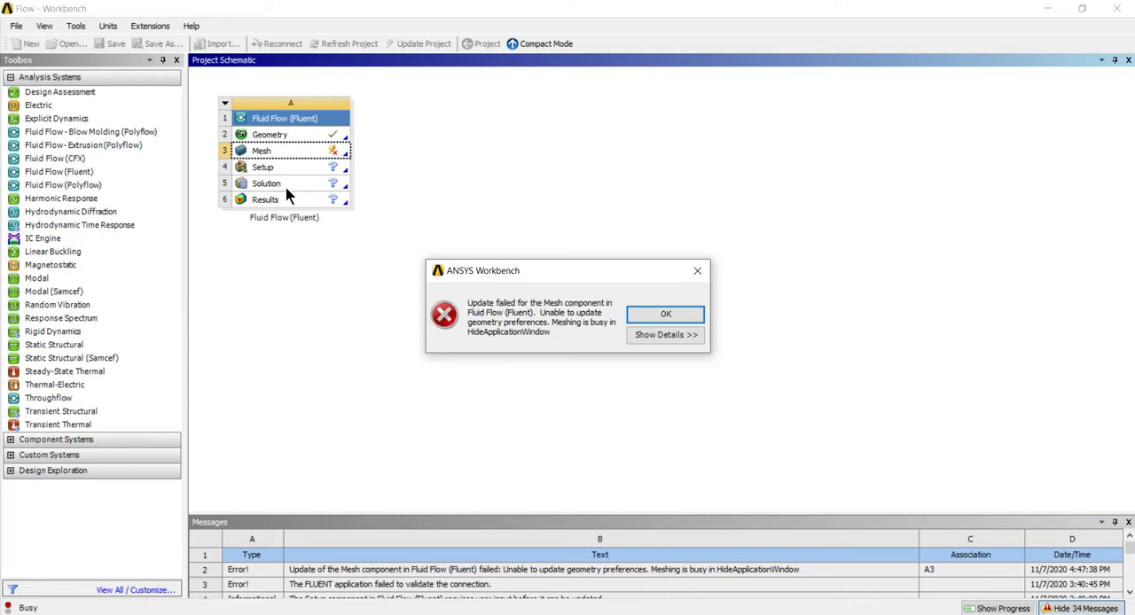
{"action": "left_click", "coordinate": [664, 314]}
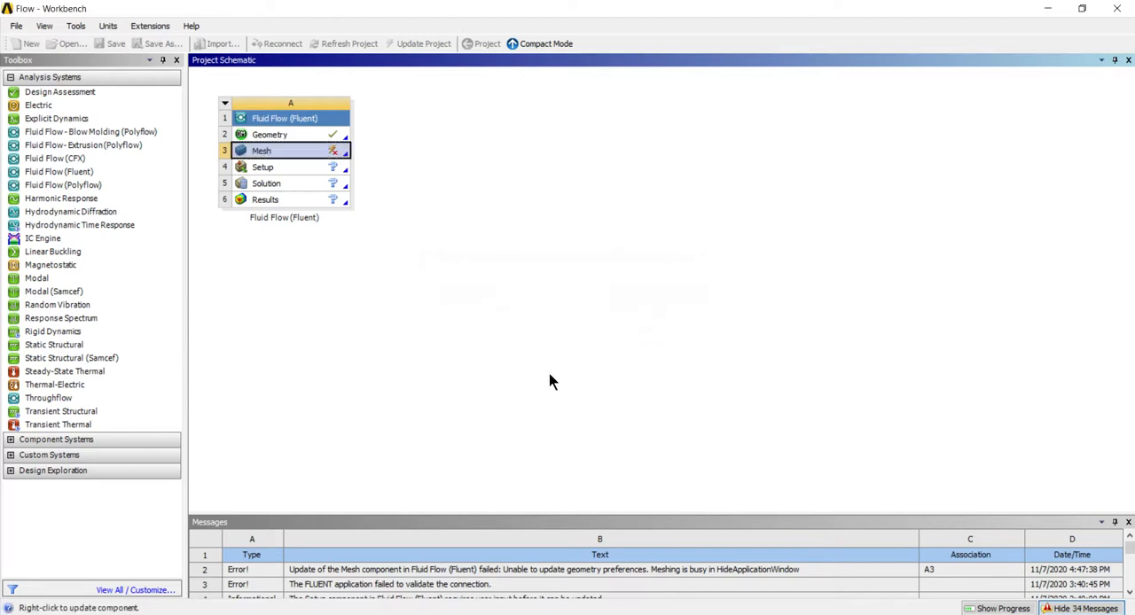
{"action": "double_click", "coordinate": [260, 152]}
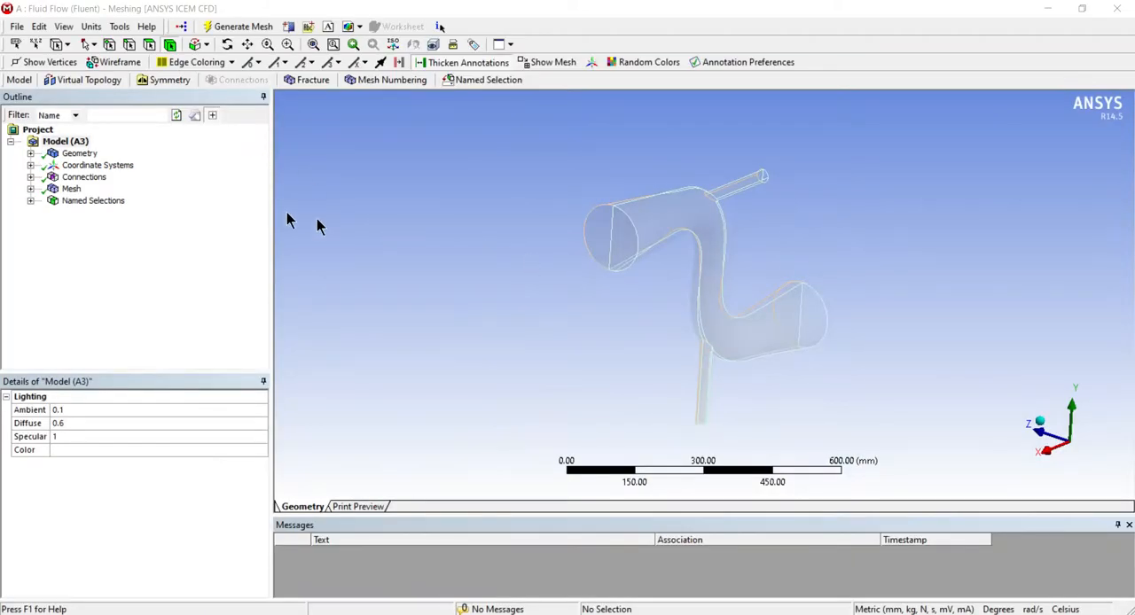
{"action": "mouse_move", "coordinate": [477, 245]}
{"action": "middle_mouse_down"}
{"action": "mouse_move", "coordinate": [514, 256]}
{"action": "mouse_move", "coordinate": [513, 284]}
{"action": "mouse_move", "coordinate": [491, 256]}
{"action": "middle_mouse_up"}
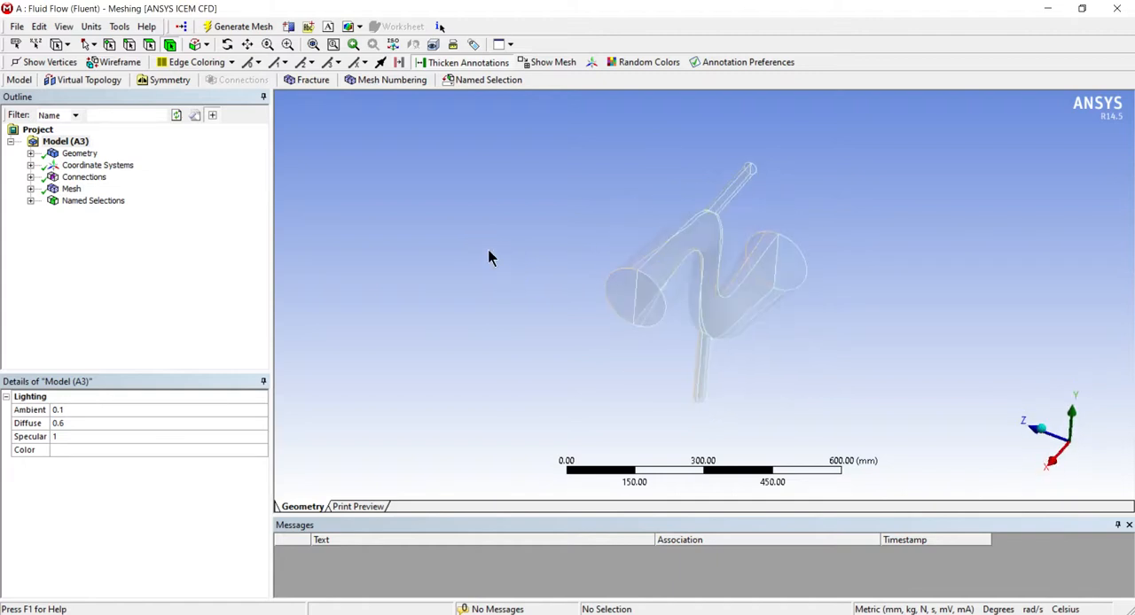
Regenerate the pipe's mesh in Meshing and update the project in Workbench
{"action": "left_click", "coordinate": [245, 26]}
{"action": "left_click", "coordinate": [246, 28]}
{"action": "middle_click_drag", "start_coordinate": [476, 280], "coordinate": [377, 252]}
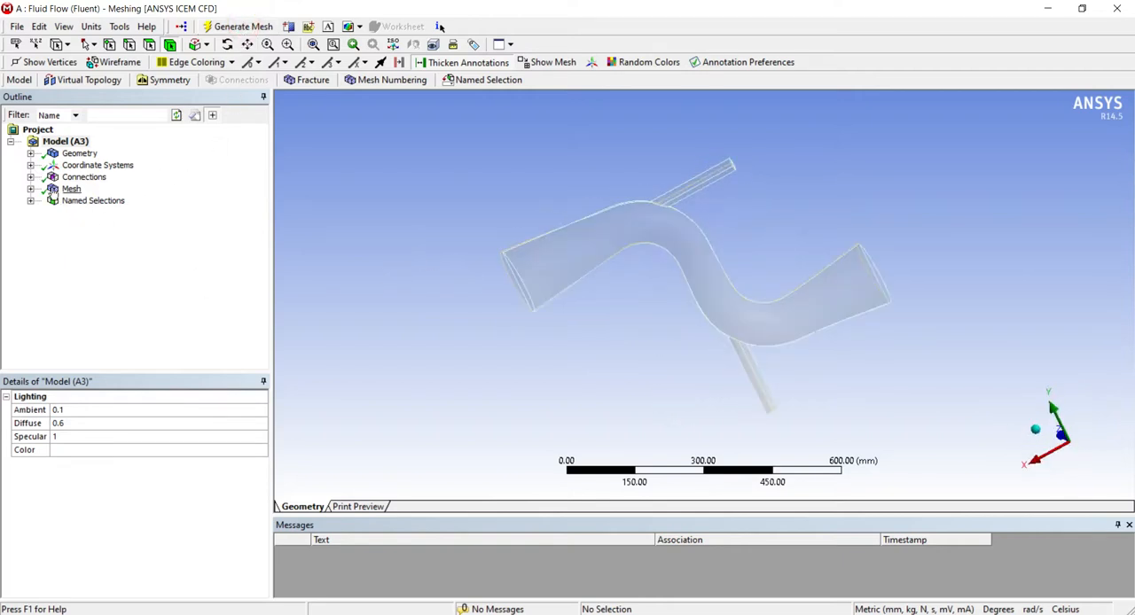
{"action": "left_click", "coordinate": [66, 190]}
{"action": "middle_click_drag", "start_coordinate": [517, 236], "coordinate": [678, 277]}
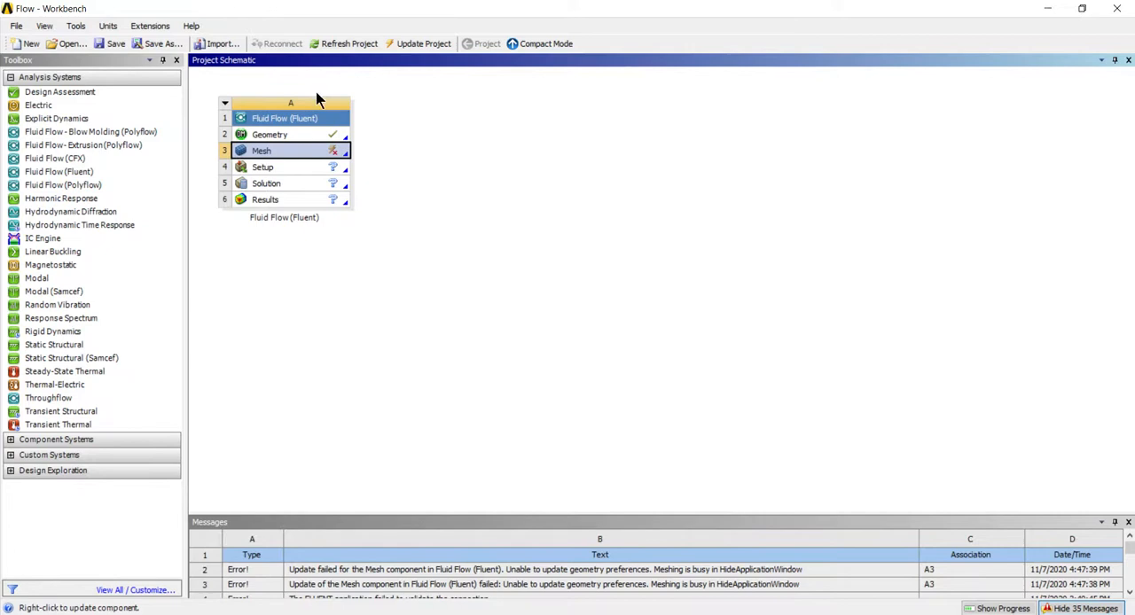
{"action": "left_click", "coordinate": [415, 44]}
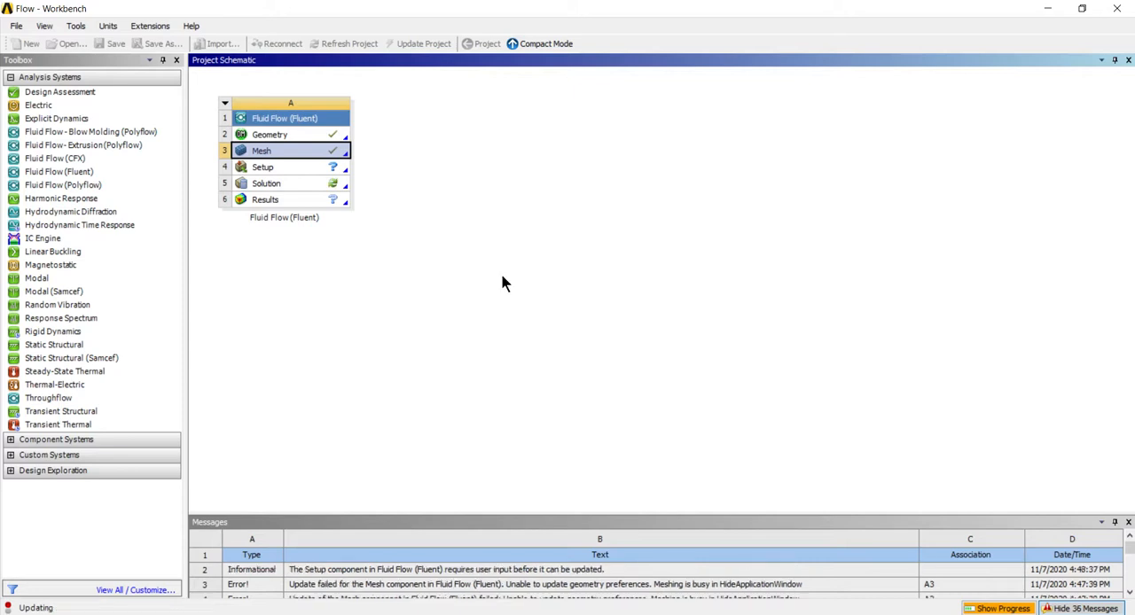
{"action": "left_click", "coordinate": [365, 310]}
Launch Fluent from the Setup cell with Double Precision and Serial processing, maximize its window and dismiss the solver note
{"action": "double_click", "coordinate": [280, 165]}
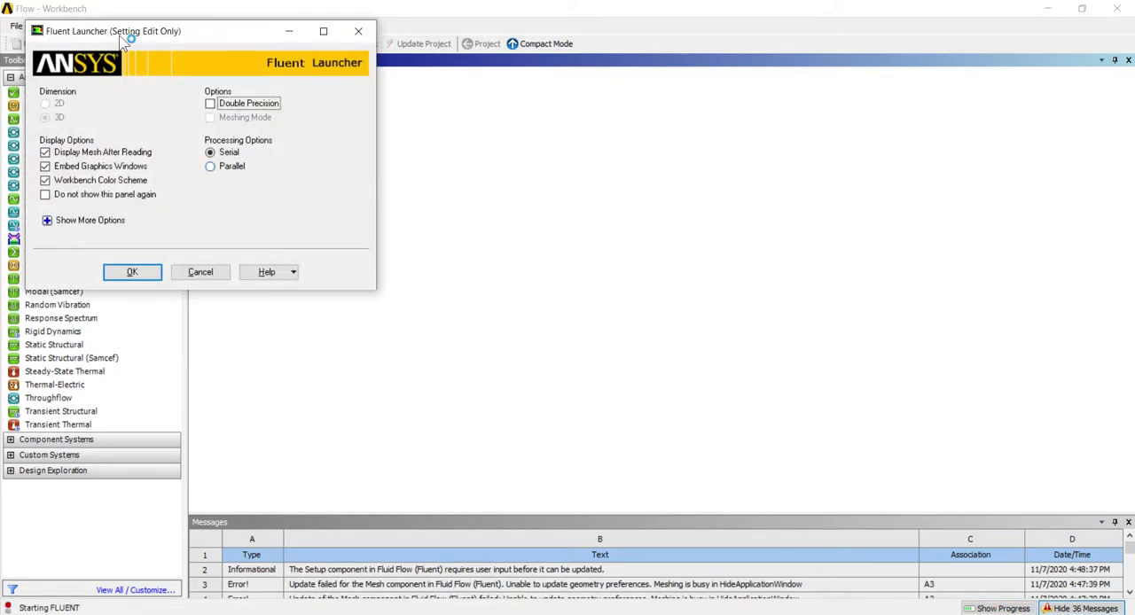
{"action": "left_click_drag", "start_coordinate": [729, 111], "coordinate": [605, 104]}
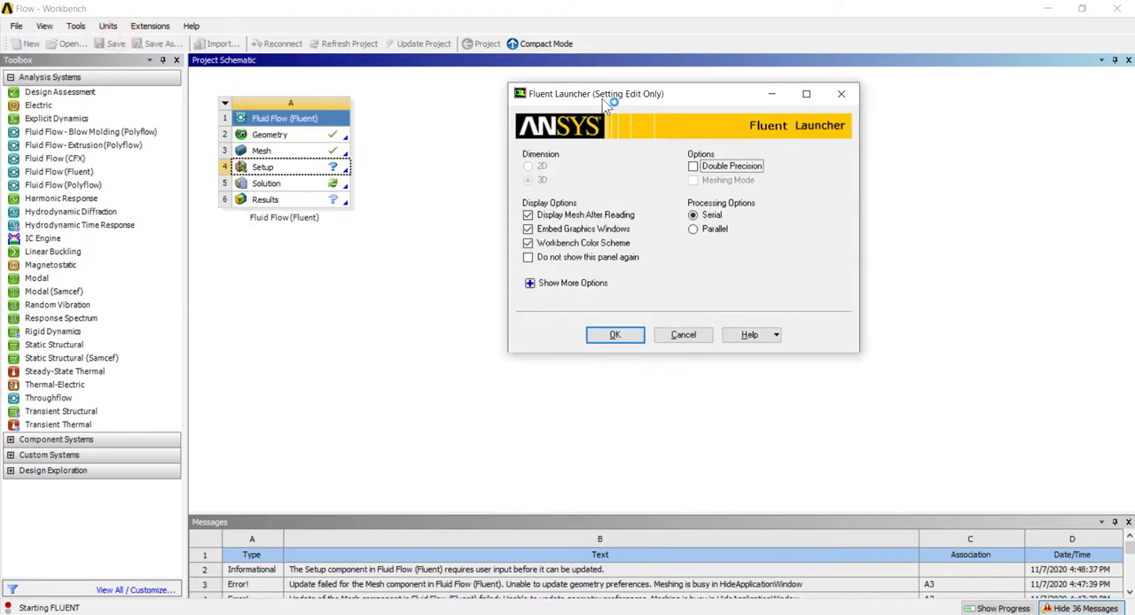
{"action": "left_click", "coordinate": [692, 166]}
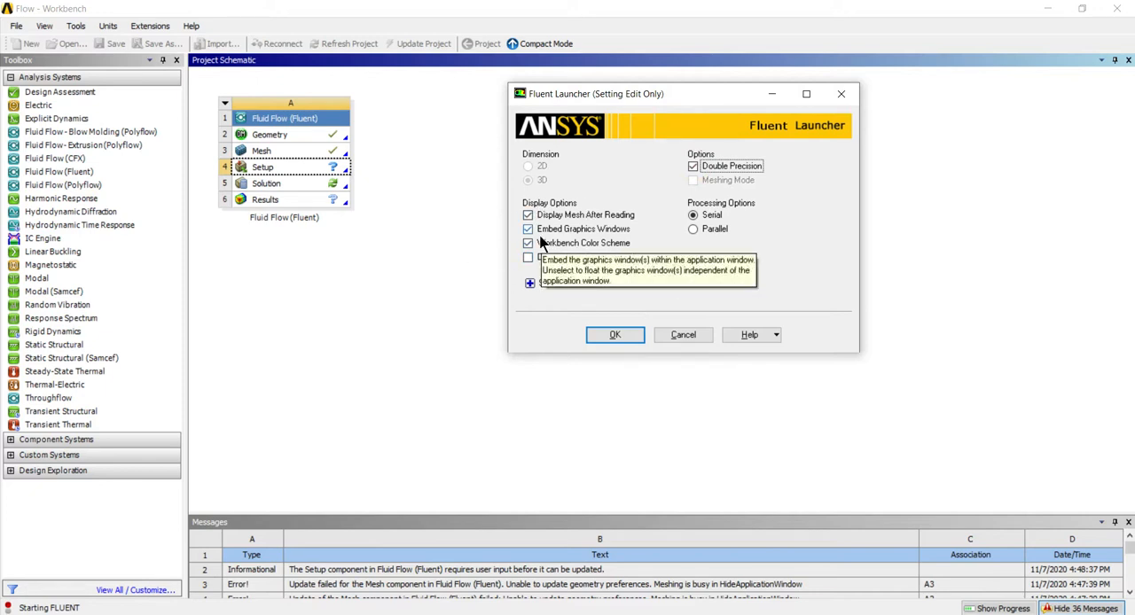
{"action": "left_click", "coordinate": [610, 335]}
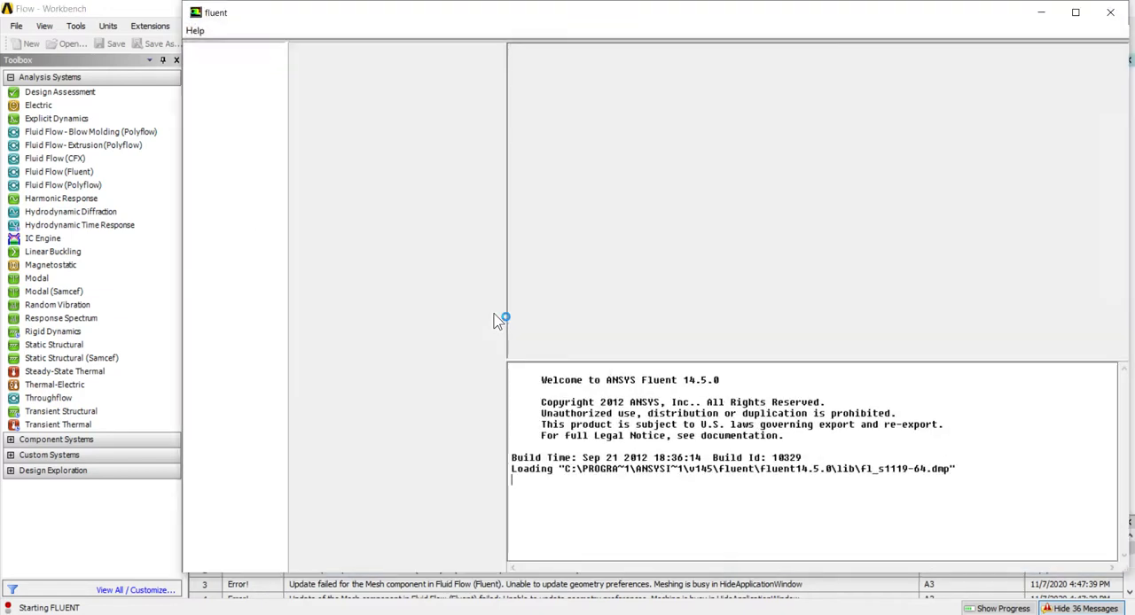
{"action": "left_click", "coordinate": [1072, 16]}
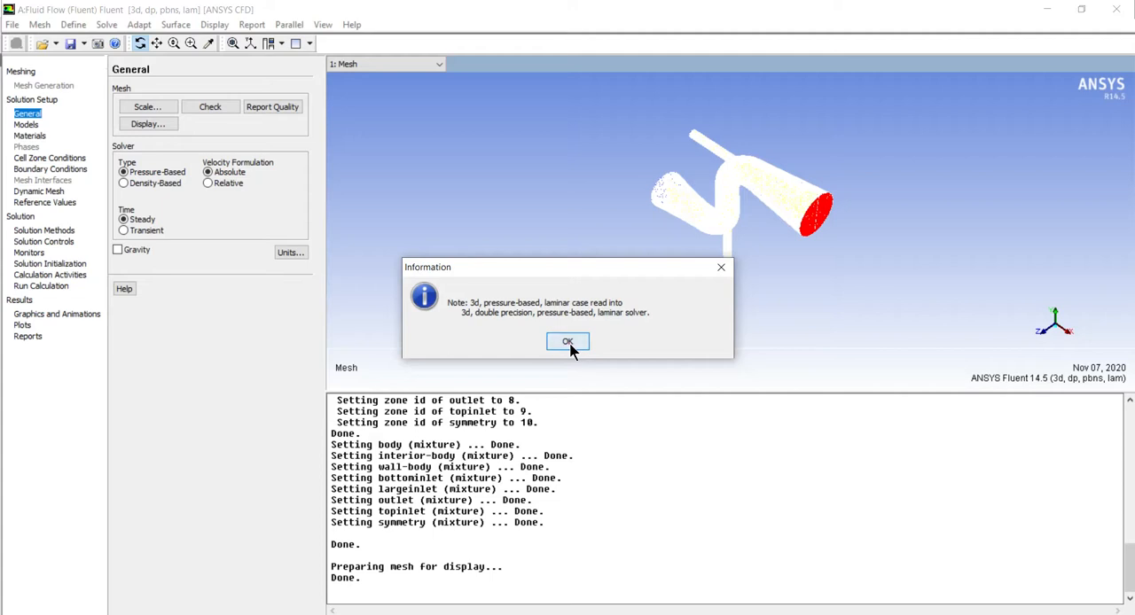
{"action": "left_click", "coordinate": [568, 342]}
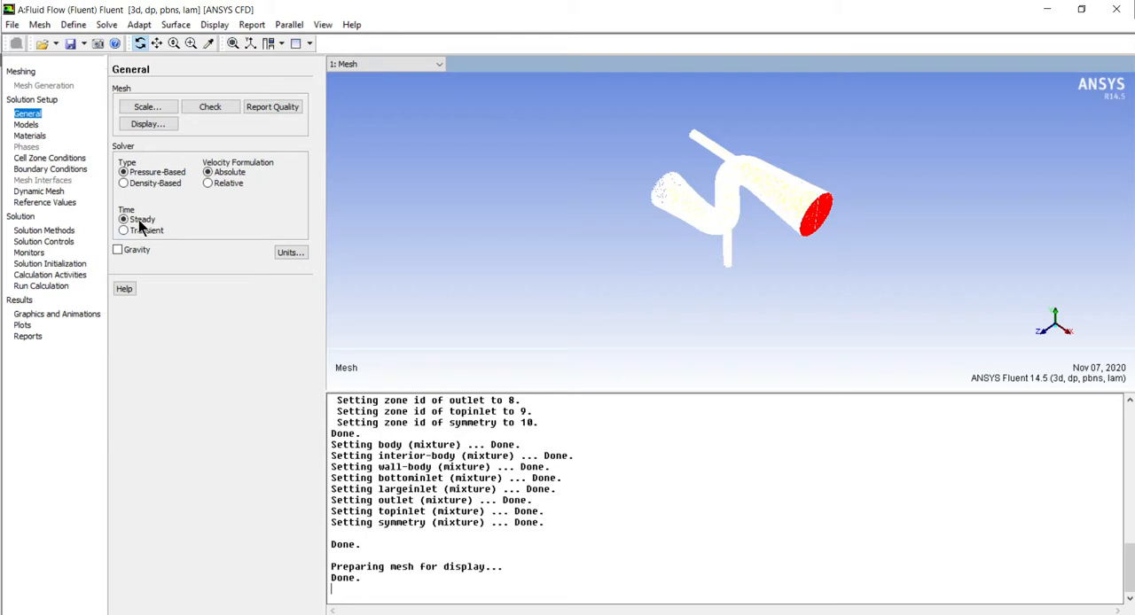
Check the mesh in Fluent and report its quality
{"action": "left_click", "coordinate": [204, 107]}
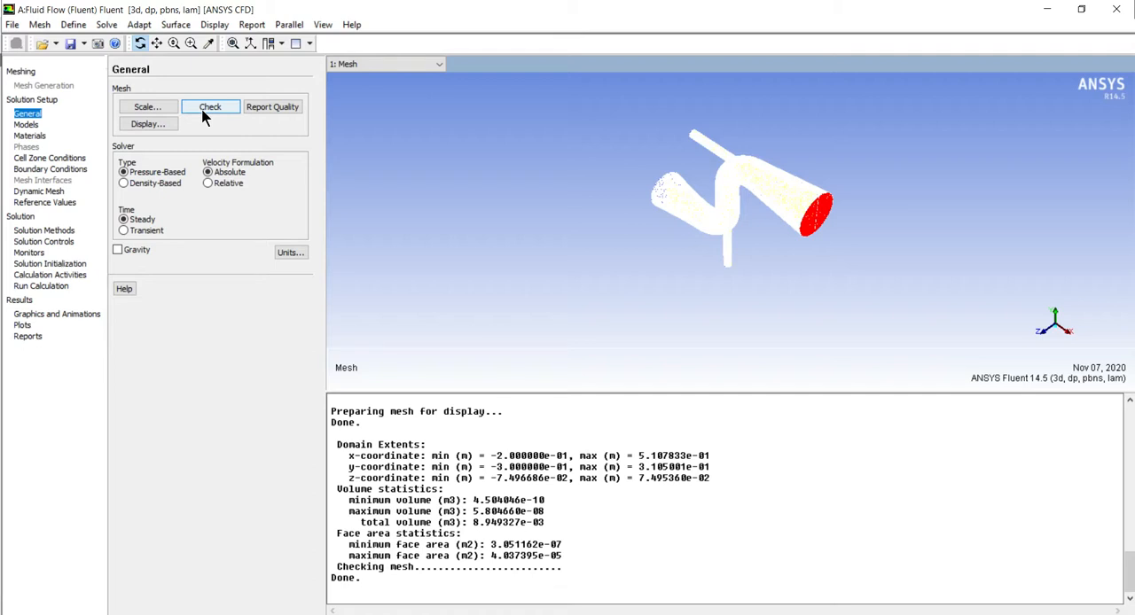
{"action": "left_click", "coordinate": [268, 109]}
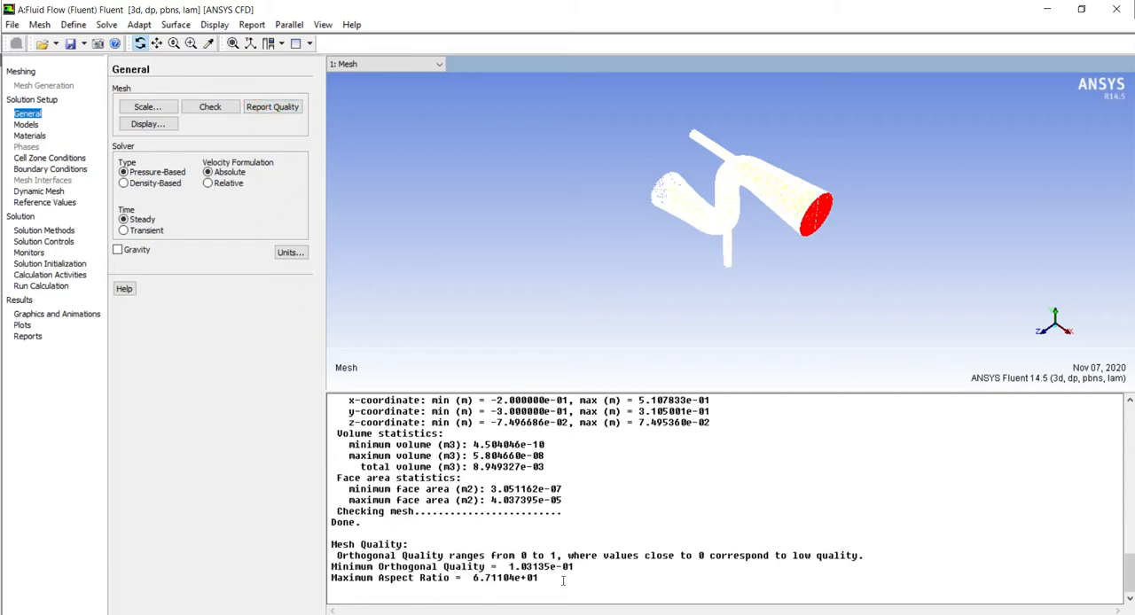
Enable the Energy Equation in the solution models
{"action": "left_click", "coordinate": [25, 125]}
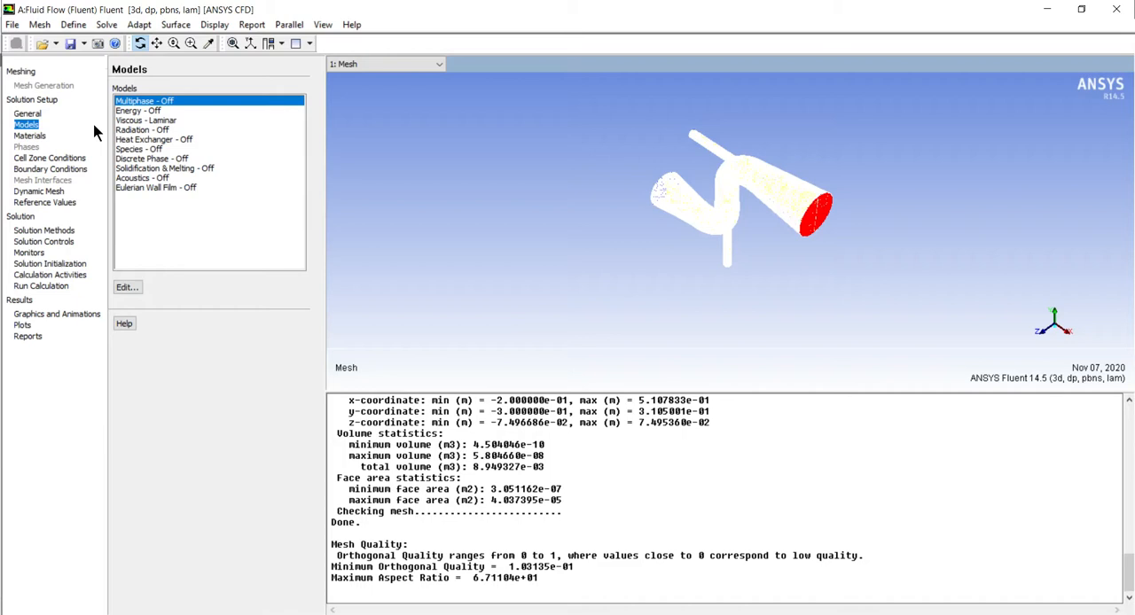
{"action": "double_click", "coordinate": [144, 114]}
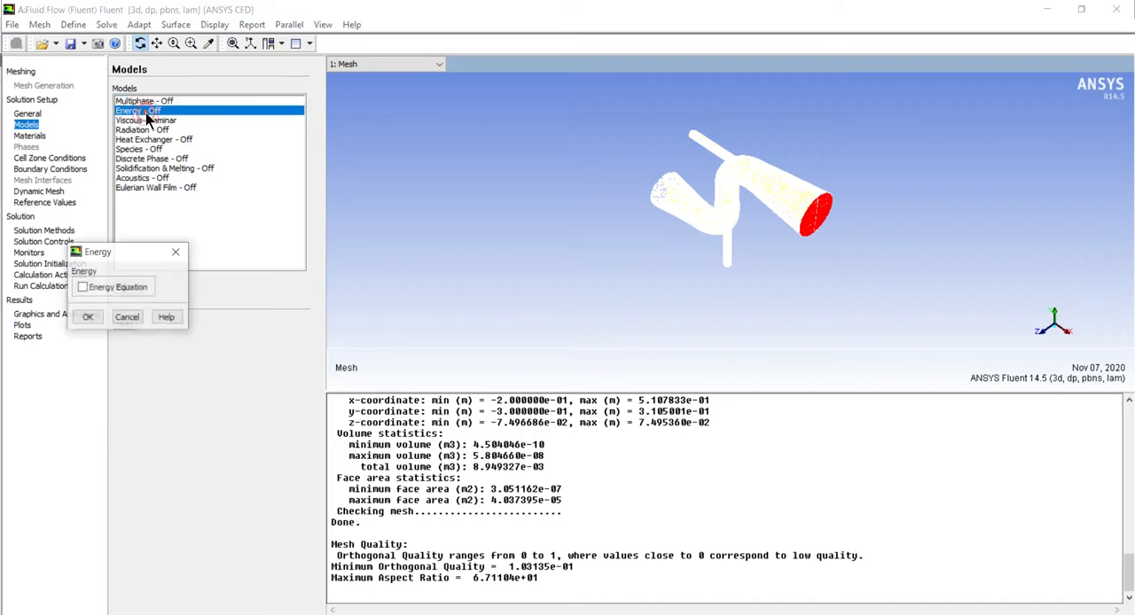
{"action": "left_click", "coordinate": [83, 287]}
{"action": "left_click", "coordinate": [88, 317]}
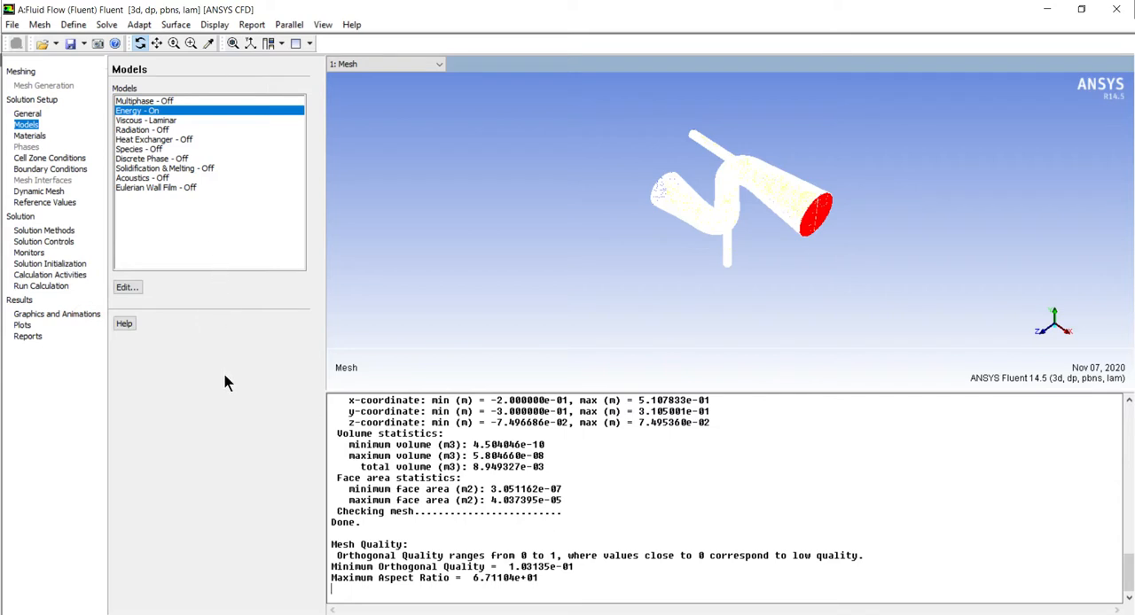
Set the viscous model to Standard k-epsilon (2 eqn) with Enhanced Wall Treatment
{"action": "left_click", "coordinate": [139, 119]}
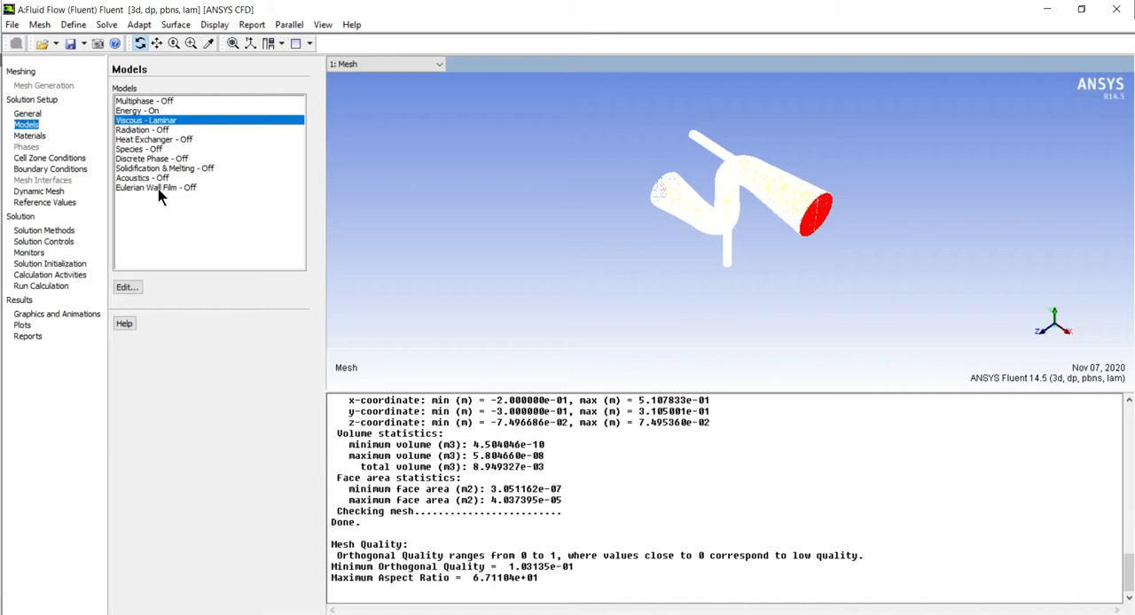
{"action": "double_click", "coordinate": [144, 123]}
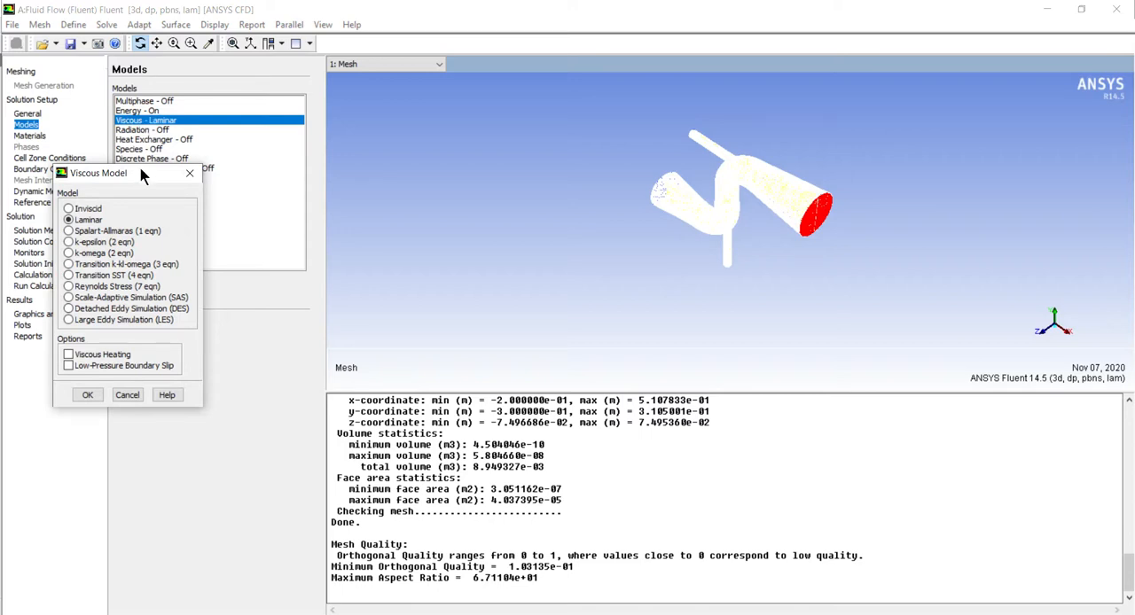
{"action": "left_click_drag", "start_coordinate": [130, 179], "coordinate": [215, 171]}
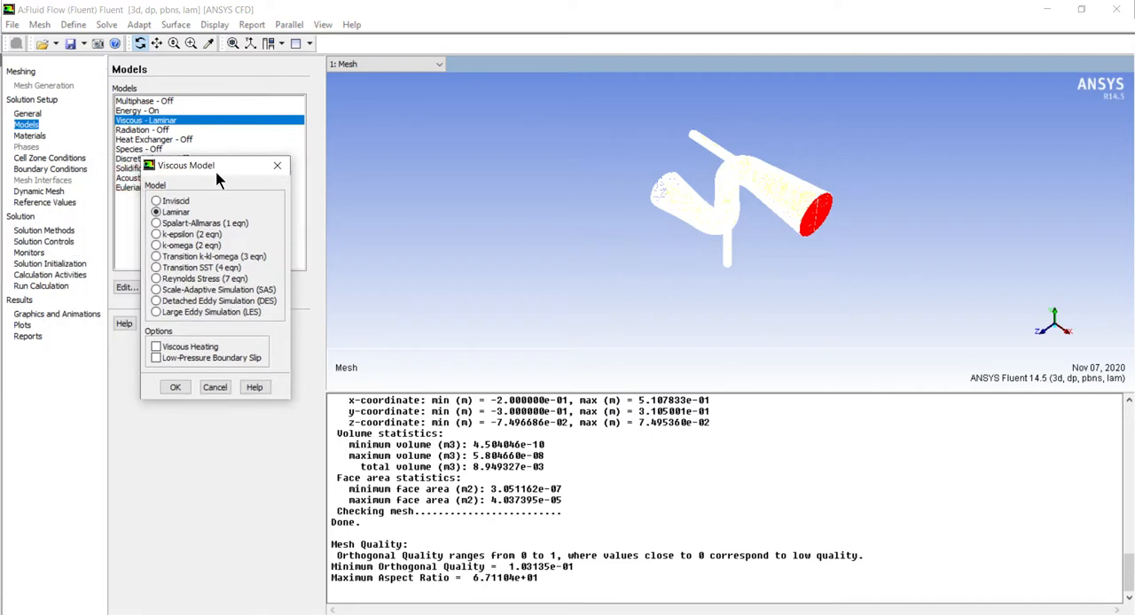
{"action": "left_click", "coordinate": [156, 235]}
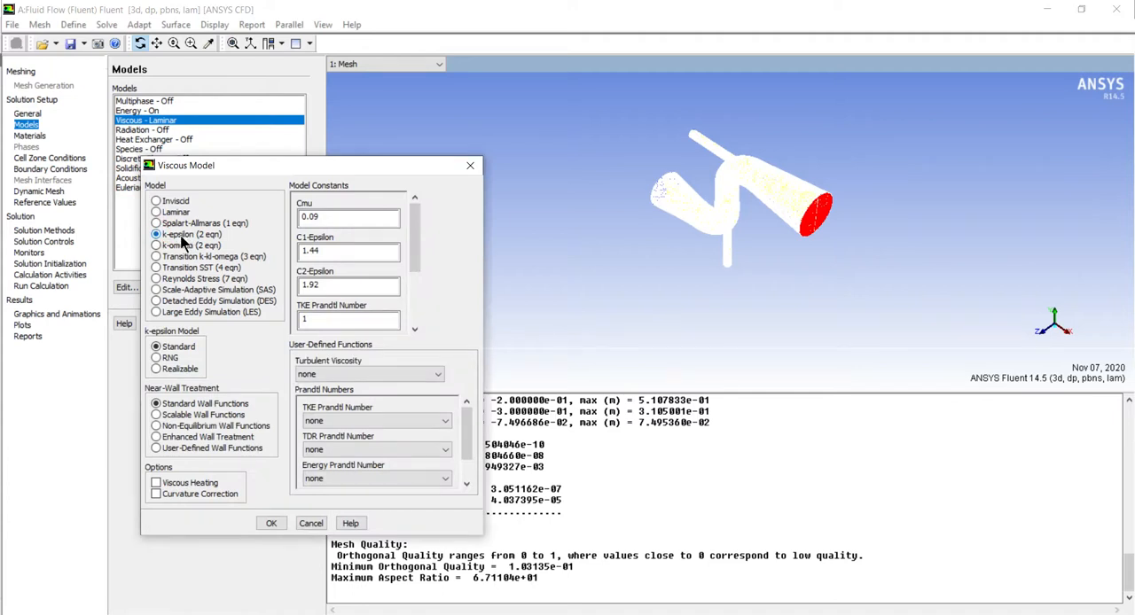
{"action": "left_click_drag", "start_coordinate": [245, 166], "coordinate": [371, 148]}
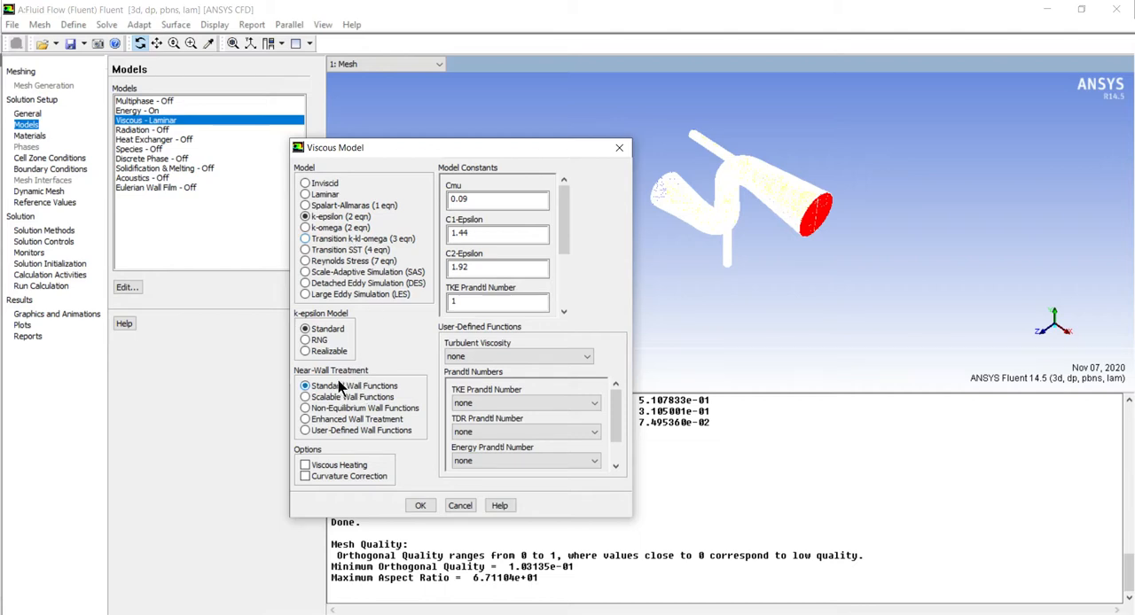
{"action": "left_click", "coordinate": [307, 419]}
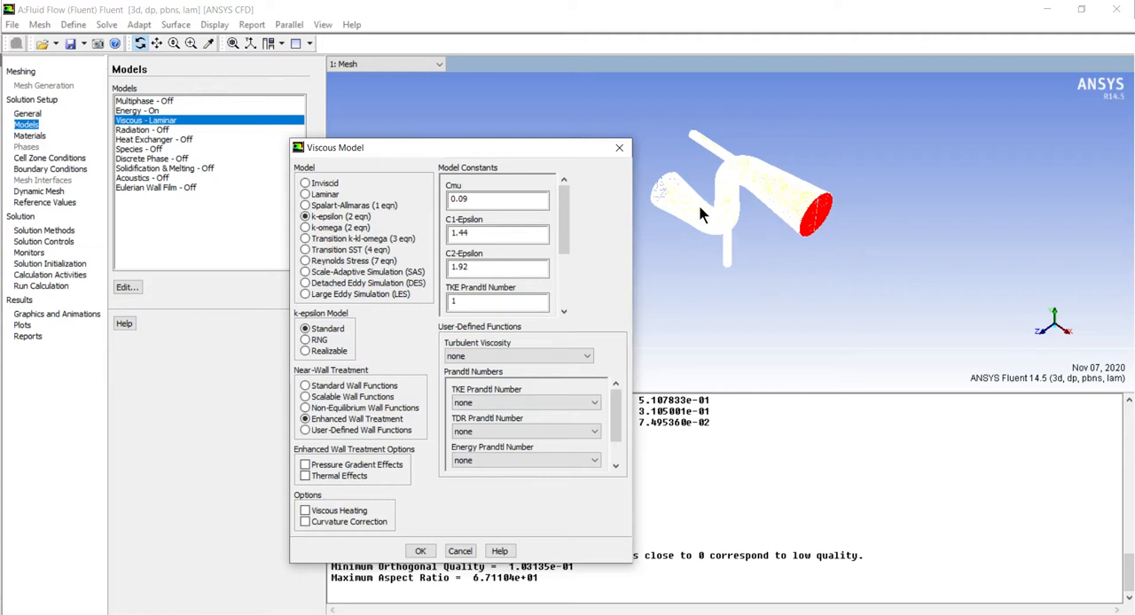
{"action": "left_click", "coordinate": [421, 551]}
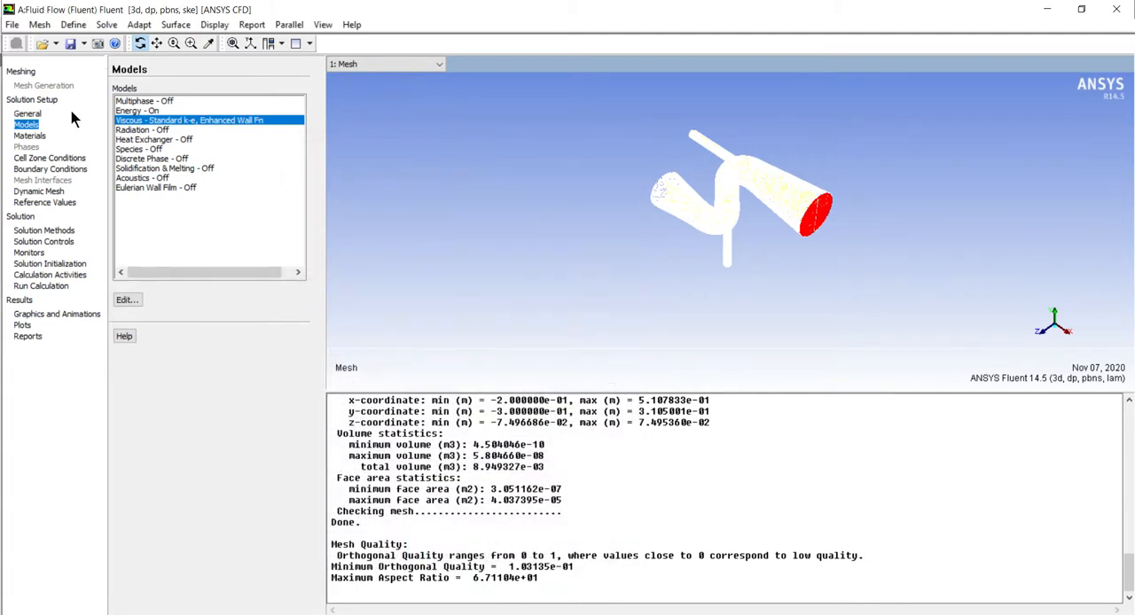
Edit the fluid material air, renaming it water and setting its density to 1000 kg/m3
{"action": "left_click", "coordinate": [34, 137]}
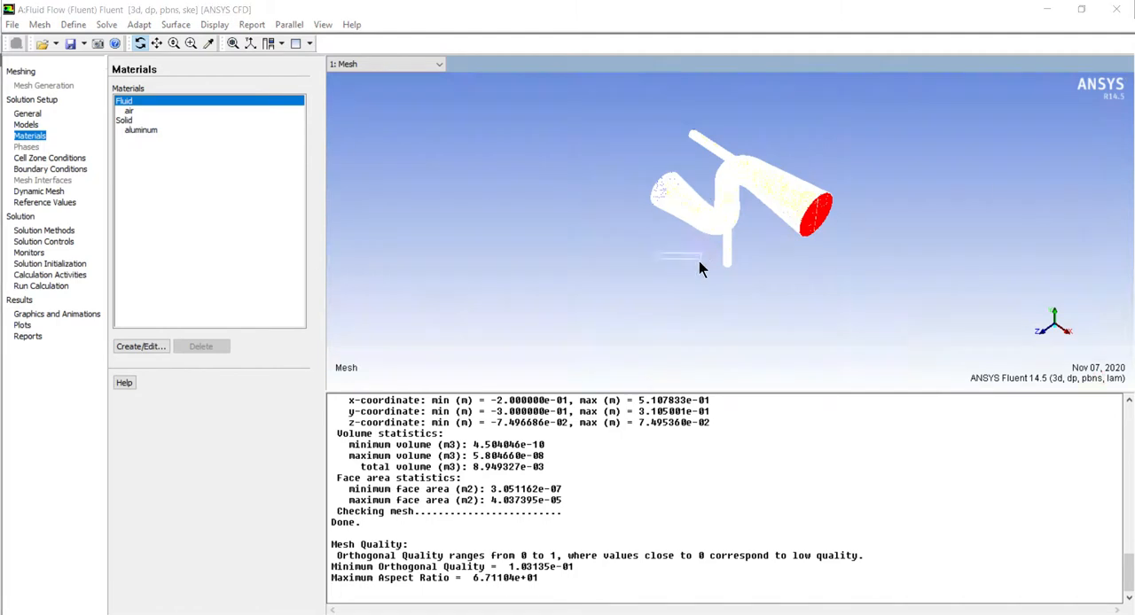
{"action": "left_click", "coordinate": [139, 346]}
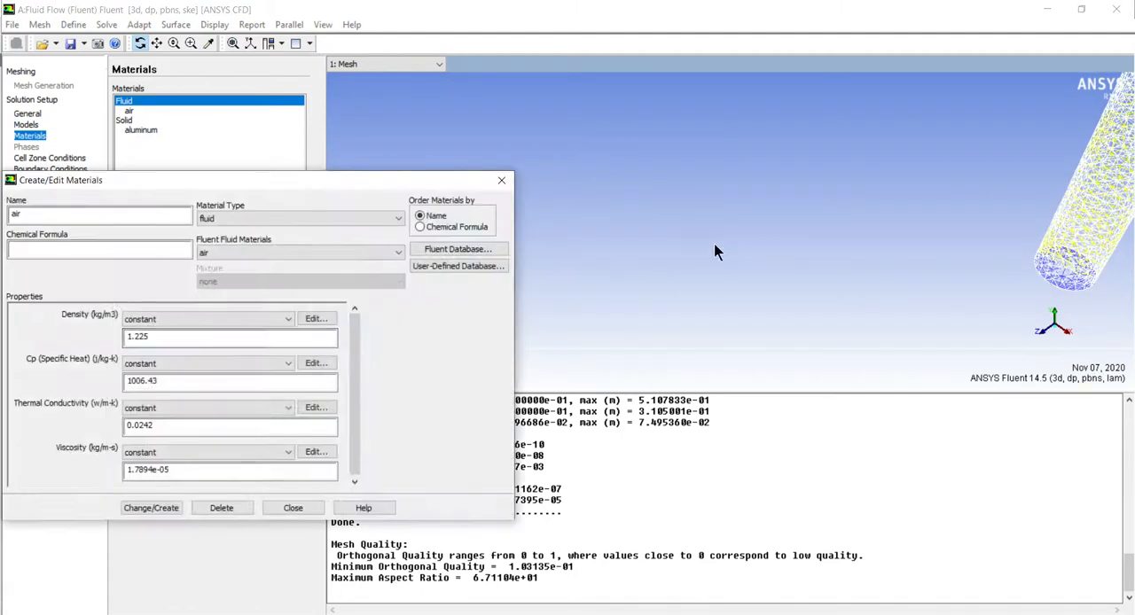
{"action": "double_click", "coordinate": [98, 215]}
{"action": "type", "text": "water"}
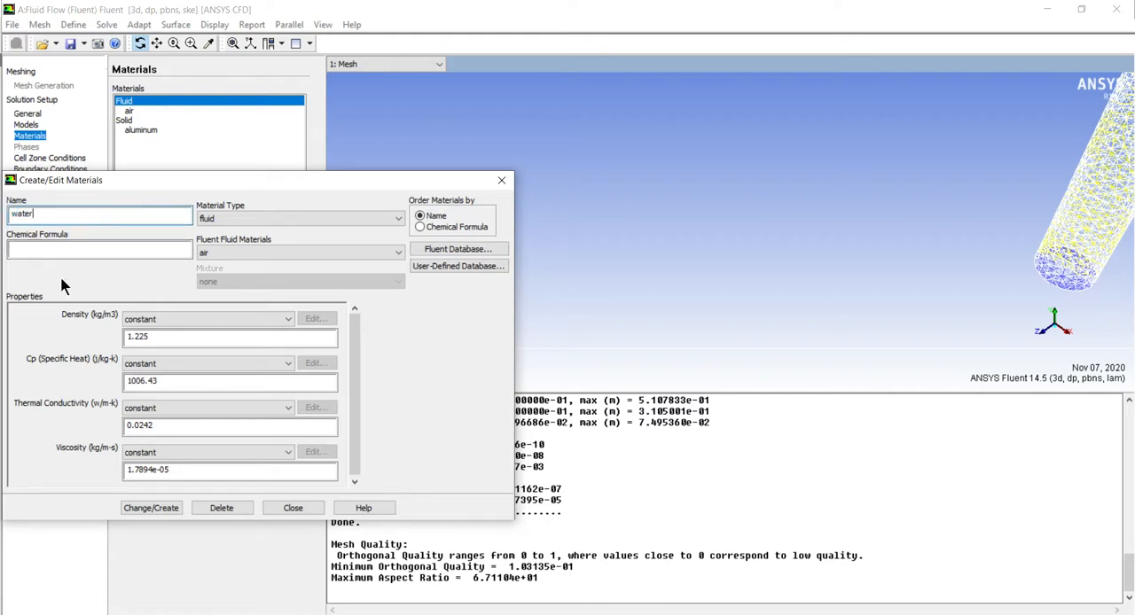
{"action": "left_click", "coordinate": [175, 331]}
{"action": "double_click", "coordinate": [176, 333]}
{"action": "type", "text": "1000"}
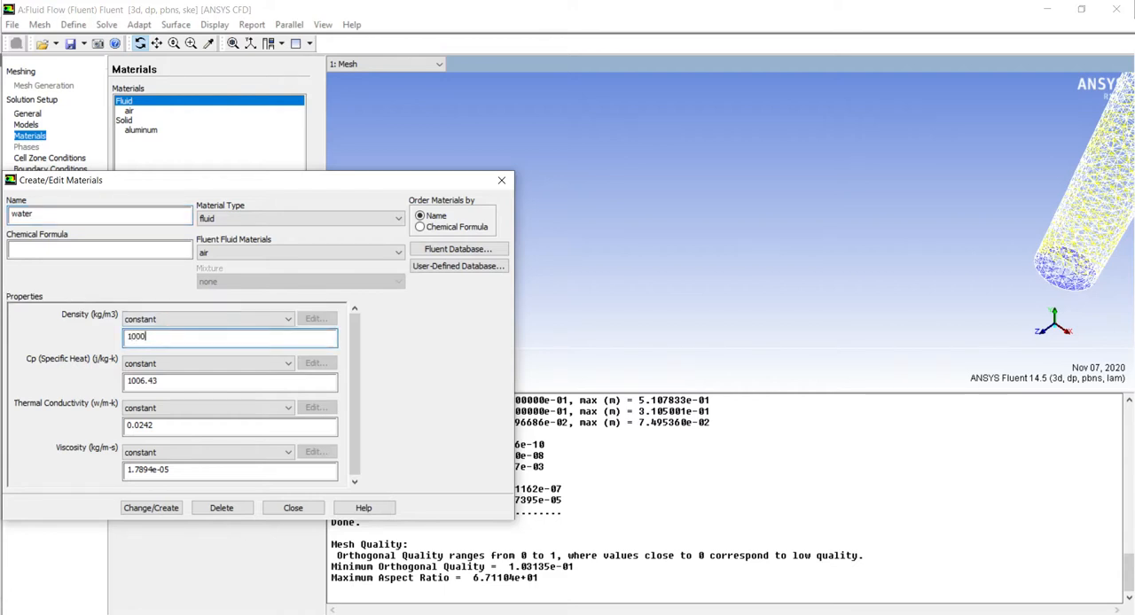
Set the water material's viscosity to 0.008 kg/m-s and its thermal conductivity to 0.677 W/m-K
{"action": "left_click_drag", "start_coordinate": [197, 473], "coordinate": [3, 476]}
{"action": "type", "text": "0.008"}
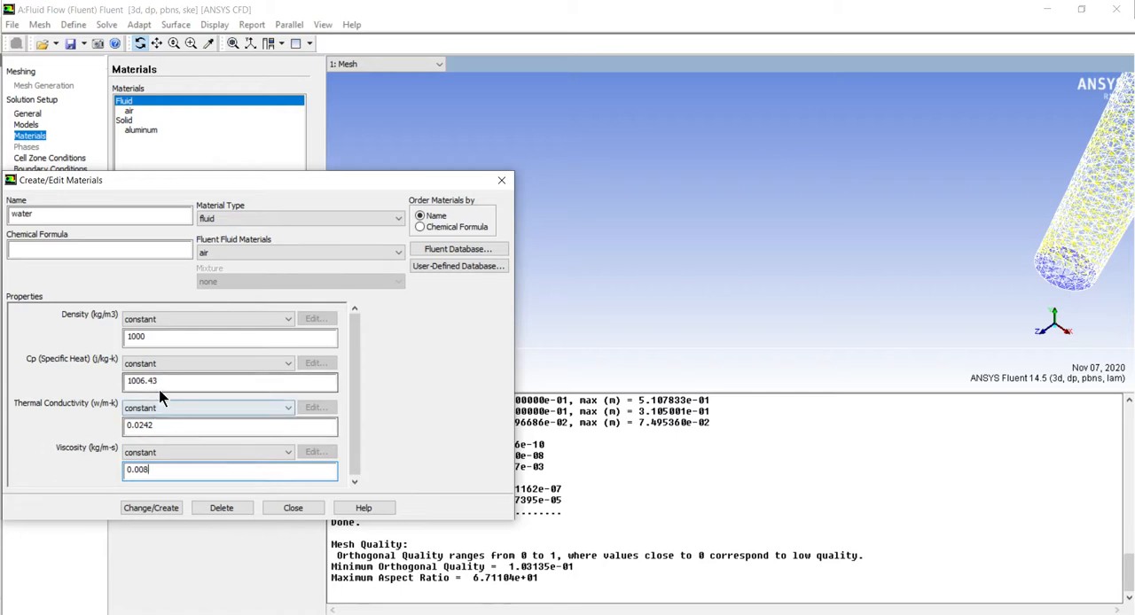
{"action": "left_click_drag", "start_coordinate": [162, 428], "coordinate": [73, 436]}
{"action": "type", "text": "0.677"}
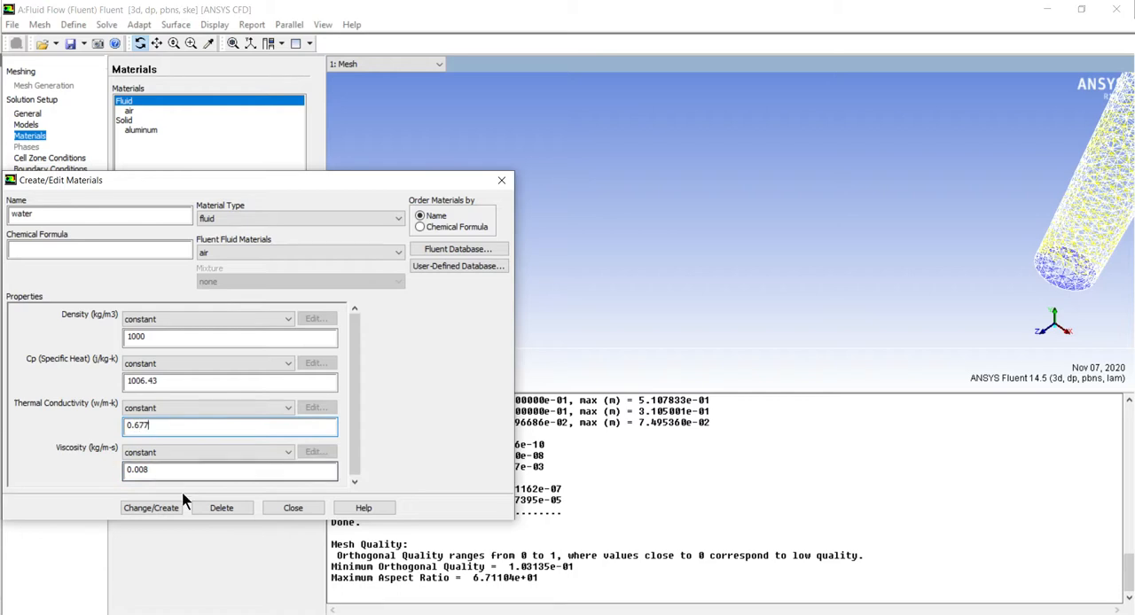
Consult the water properties image on the Desktop and set the material's specific heat to 4216 J/kg-K in Fluent
{"action": "left_click", "coordinate": [36, 614]}
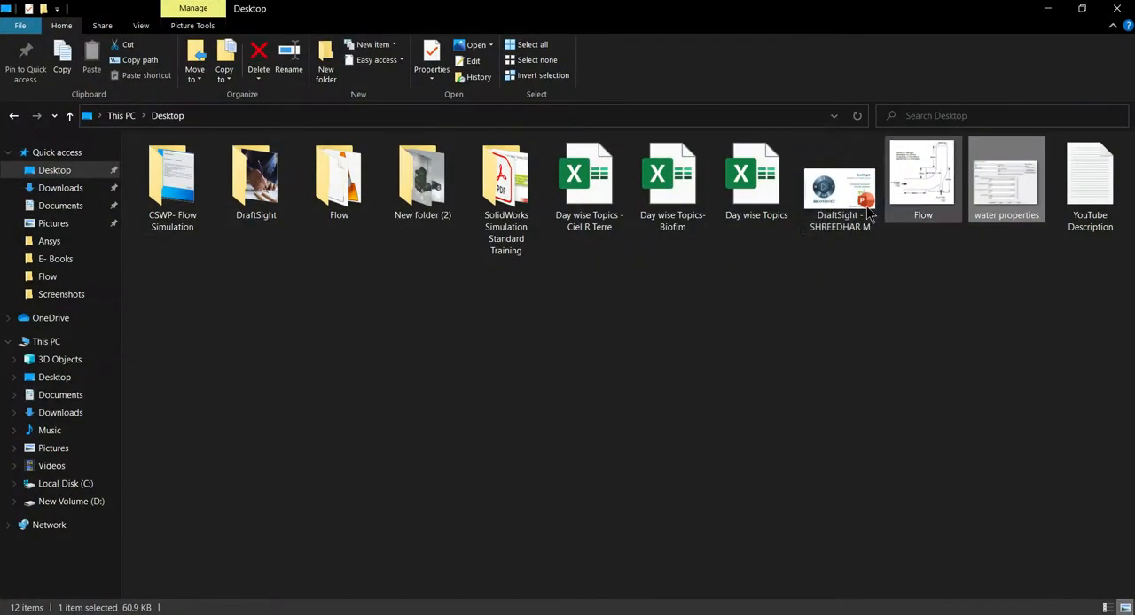
{"action": "double_click", "coordinate": [1004, 197]}
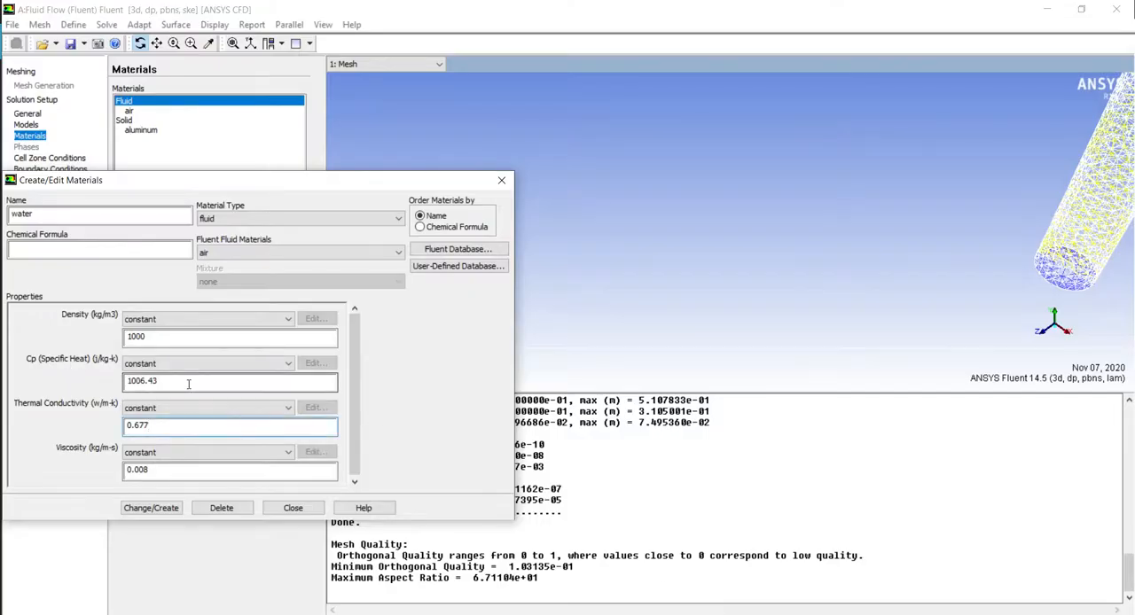
{"action": "left_click_drag", "start_coordinate": [185, 381], "coordinate": [5, 401]}
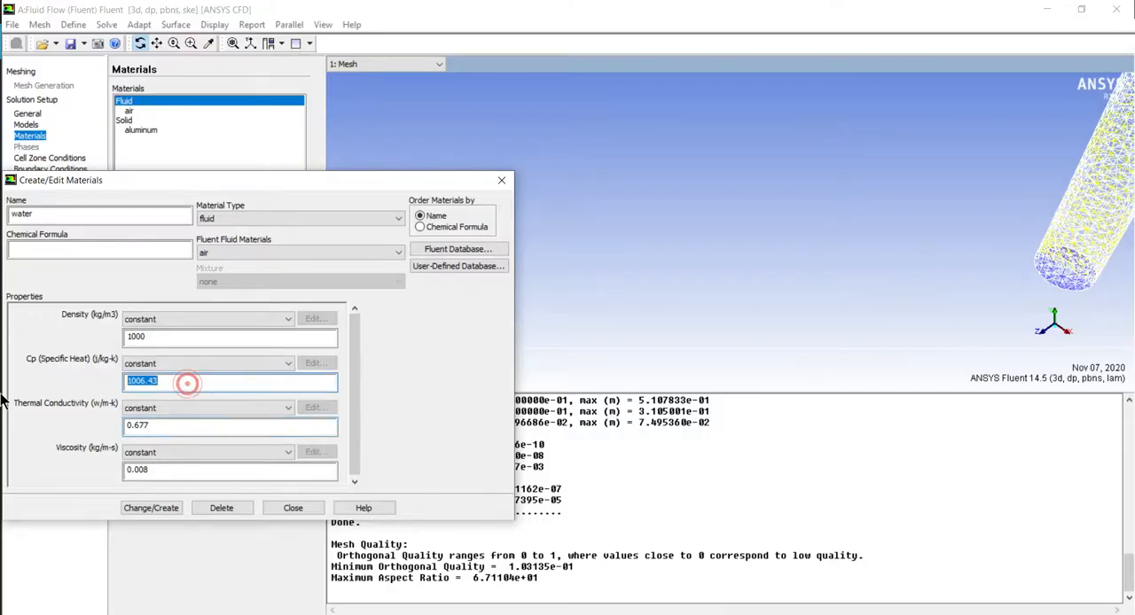
{"action": "type", "text": "4216"}
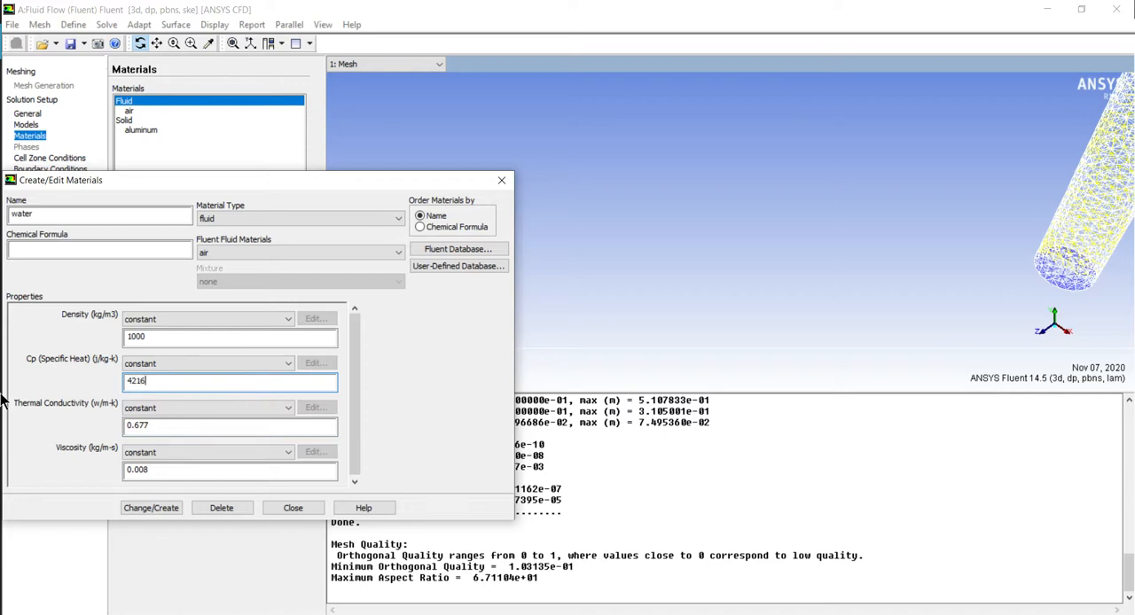
Create the water material, overwriting air, and close the material editor
{"action": "left_click", "coordinate": [154, 508]}
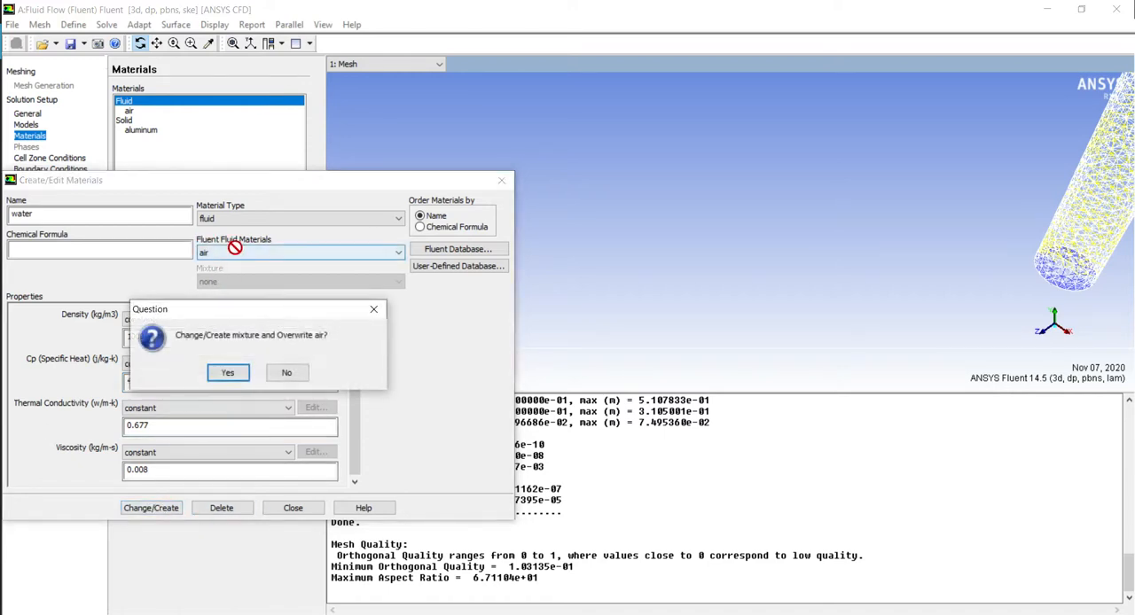
{"action": "left_click", "coordinate": [227, 374]}
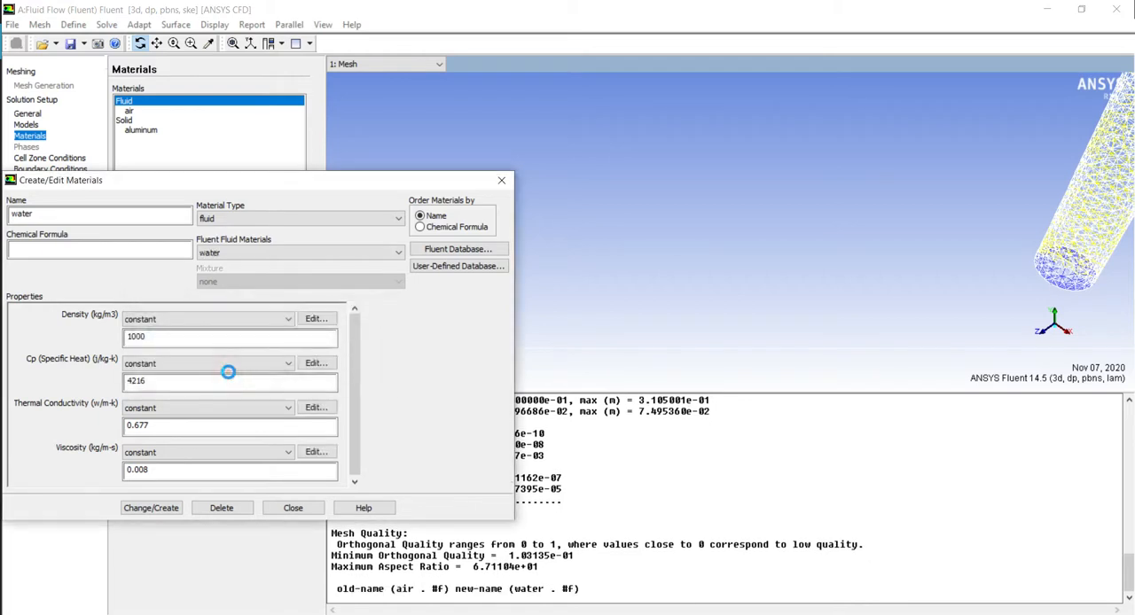
{"action": "left_click", "coordinate": [298, 509]}
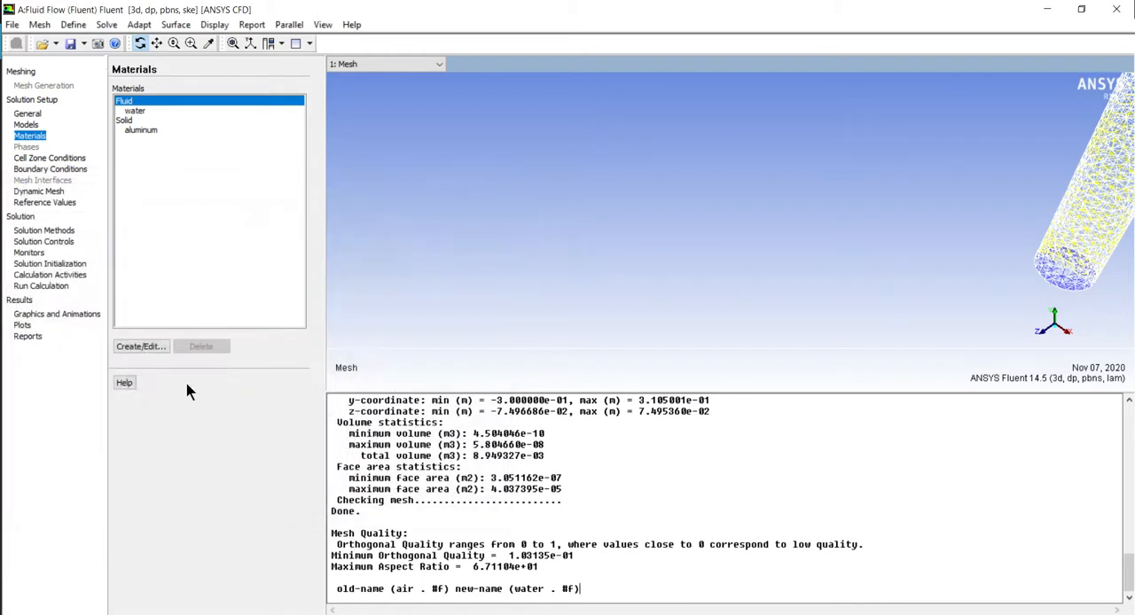
Check the zone type and the material assigned to the body cell zone
{"action": "left_click", "coordinate": [37, 160]}
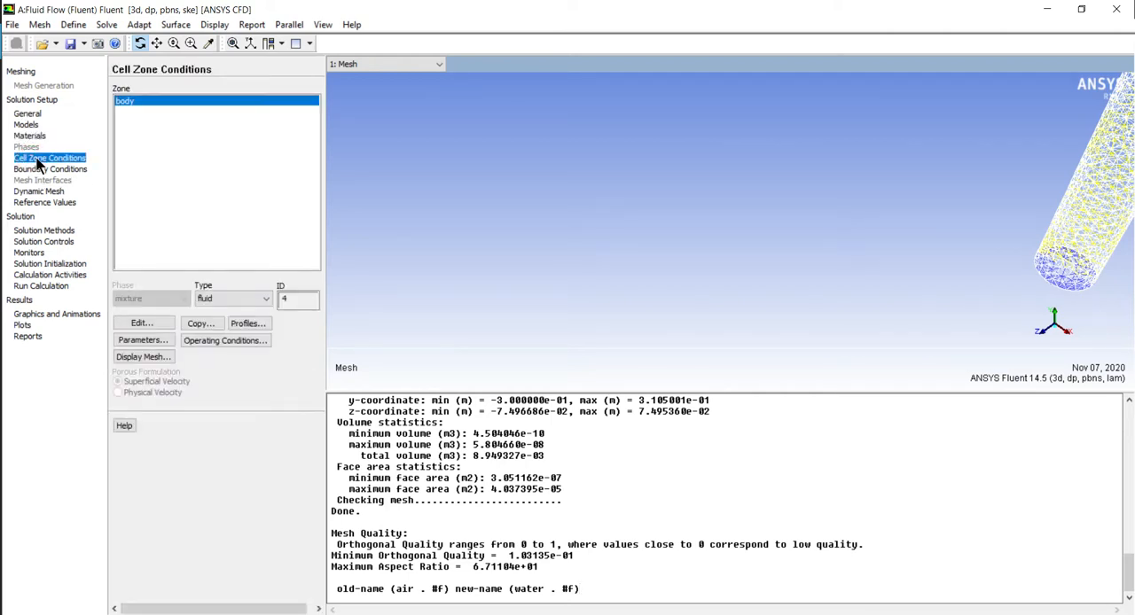
{"action": "left_click", "coordinate": [228, 297]}
{"action": "left_click", "coordinate": [228, 302]}
{"action": "left_click", "coordinate": [129, 321]}
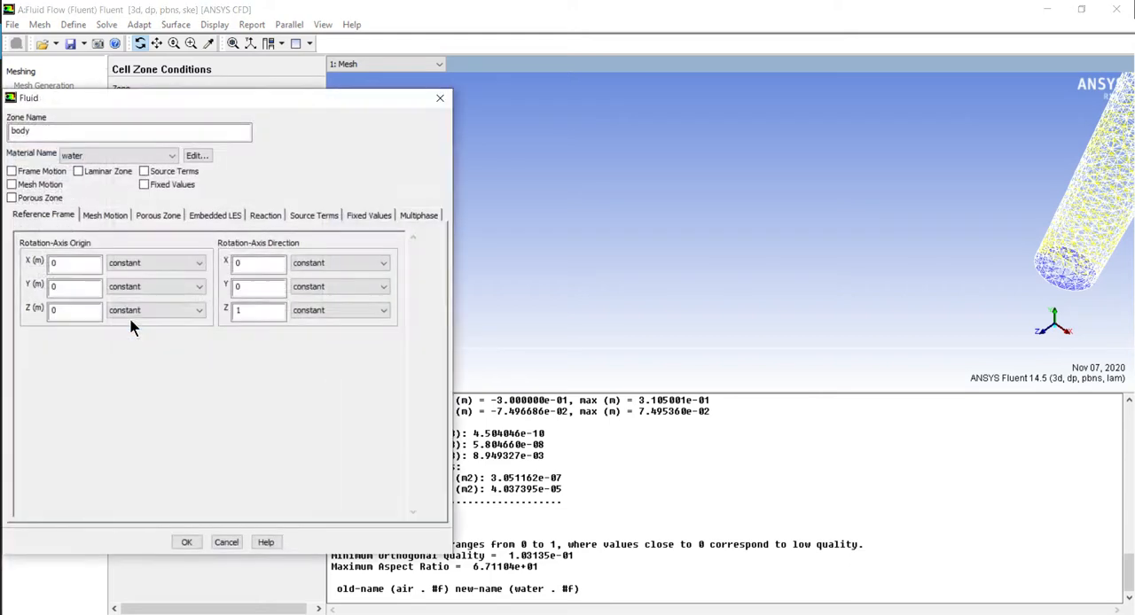
{"action": "left_click", "coordinate": [162, 158]}
{"action": "left_click", "coordinate": [160, 158]}
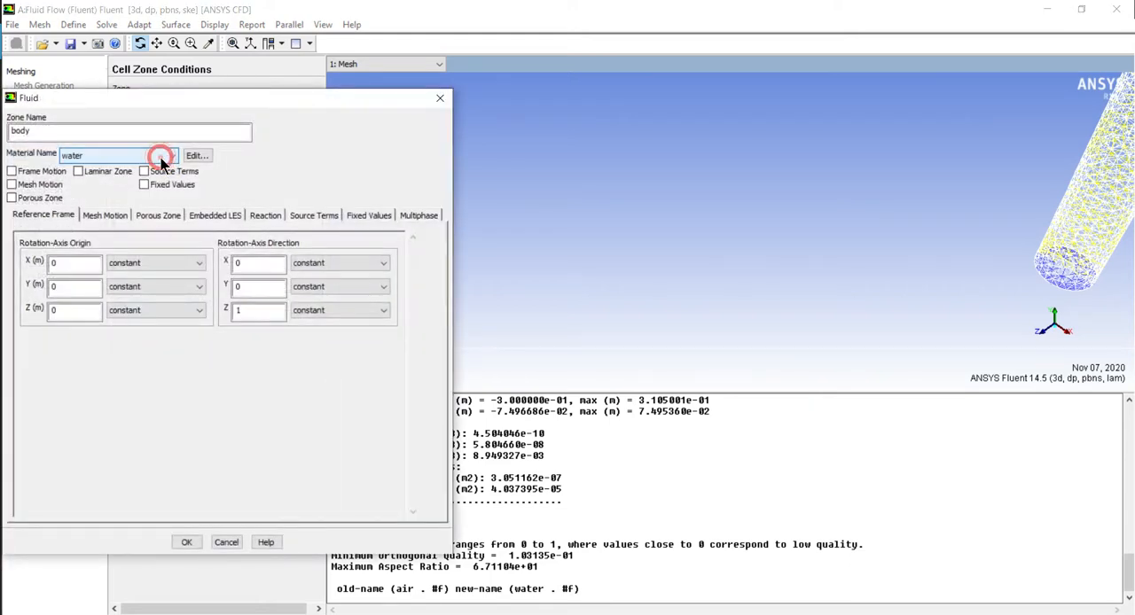
{"action": "left_click", "coordinate": [439, 98]}
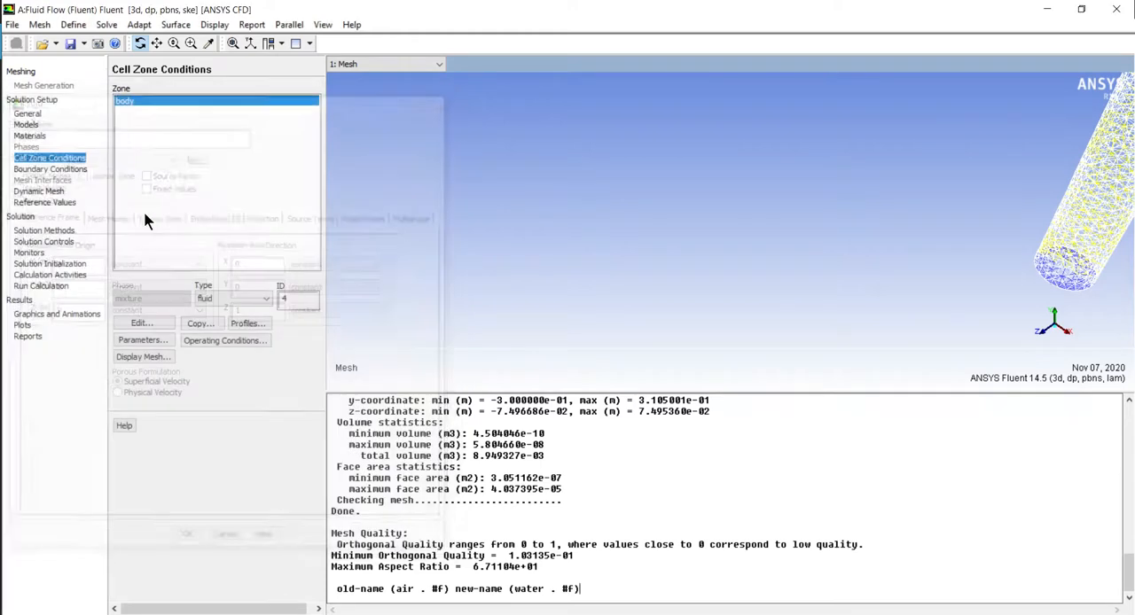
Set the solution method's spatial discretization gradient to Green-Gauss Node Based
{"action": "left_click", "coordinate": [32, 192]}
{"action": "left_click", "coordinate": [45, 203]}
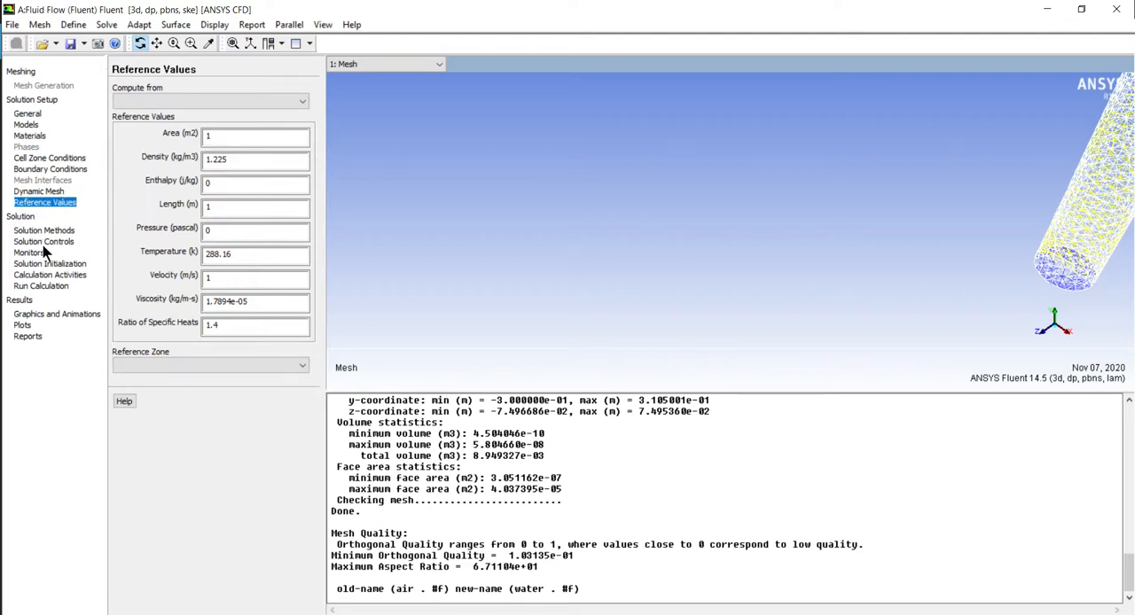
{"action": "left_click", "coordinate": [44, 231]}
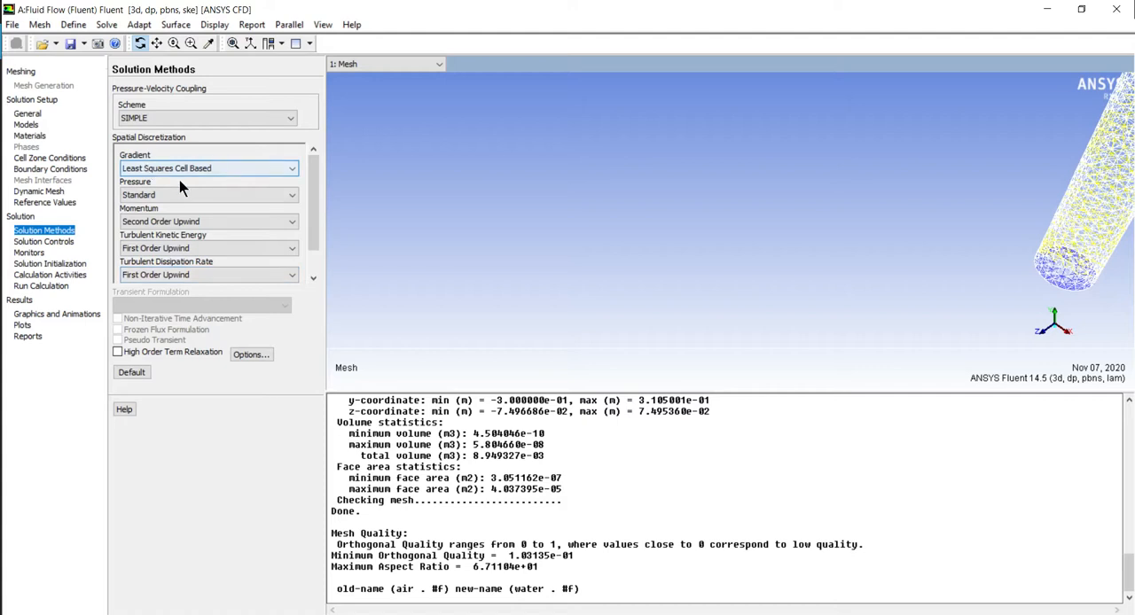
{"action": "left_click", "coordinate": [220, 169]}
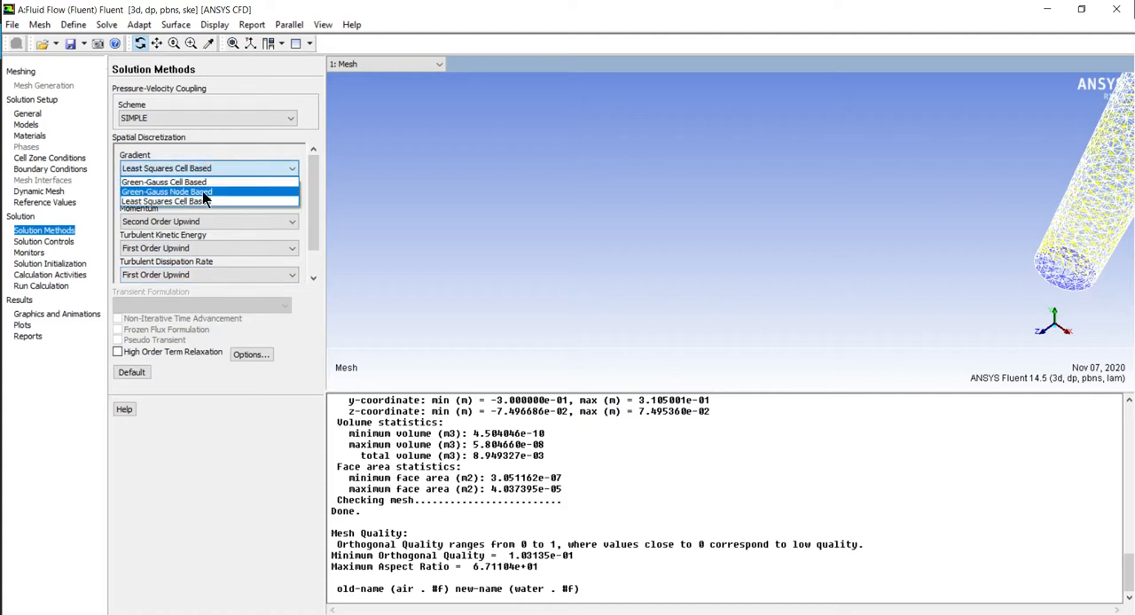
{"action": "left_click", "coordinate": [185, 192]}
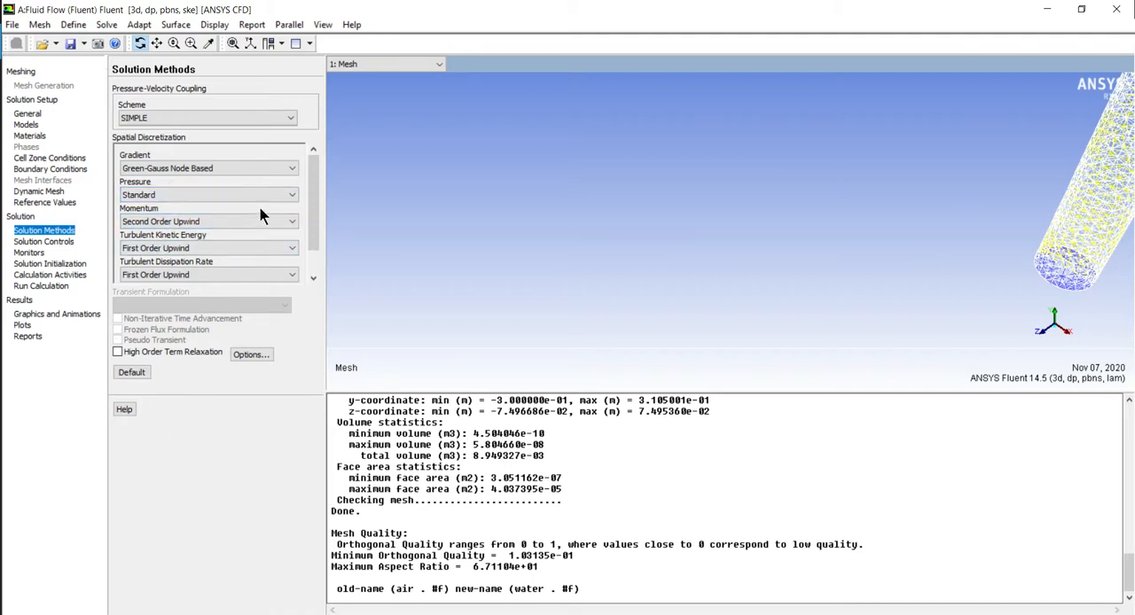
Review the under-relaxation factors and the residual monitor settings, keeping both as they are
{"action": "left_click", "coordinate": [44, 242]}
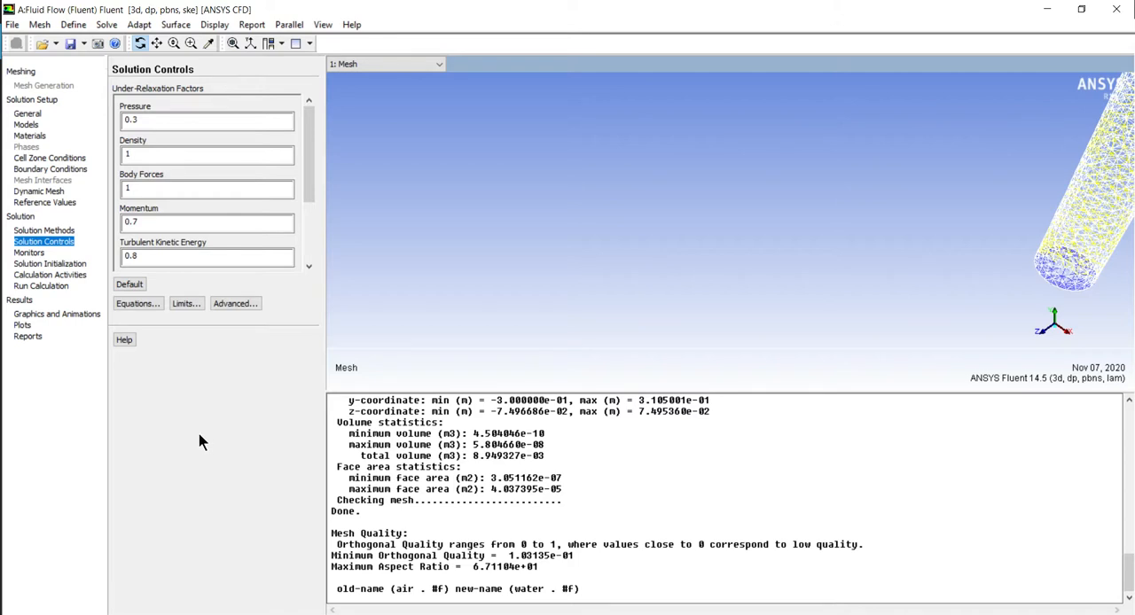
{"action": "left_click", "coordinate": [25, 254]}
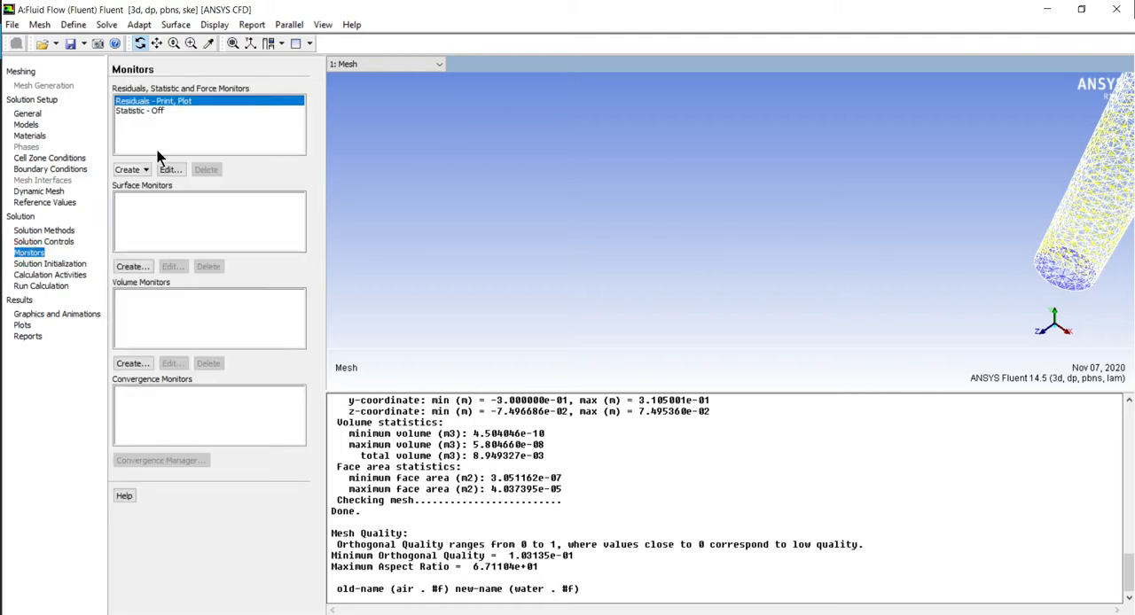
{"action": "left_click", "coordinate": [169, 170]}
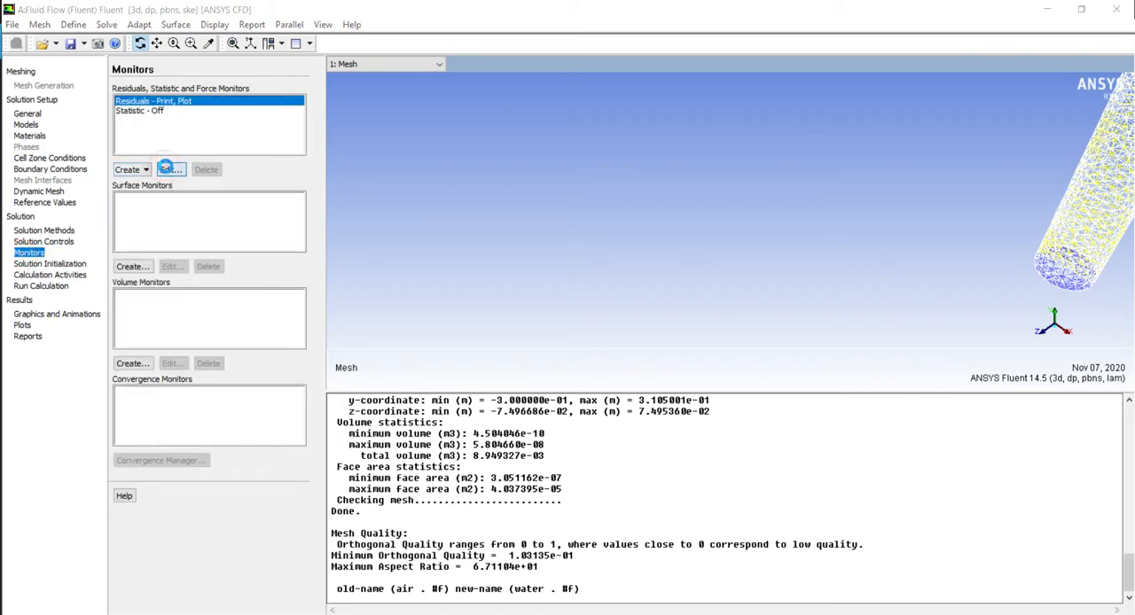
{"action": "left_click_drag", "start_coordinate": [137, 51], "coordinate": [715, 104]}
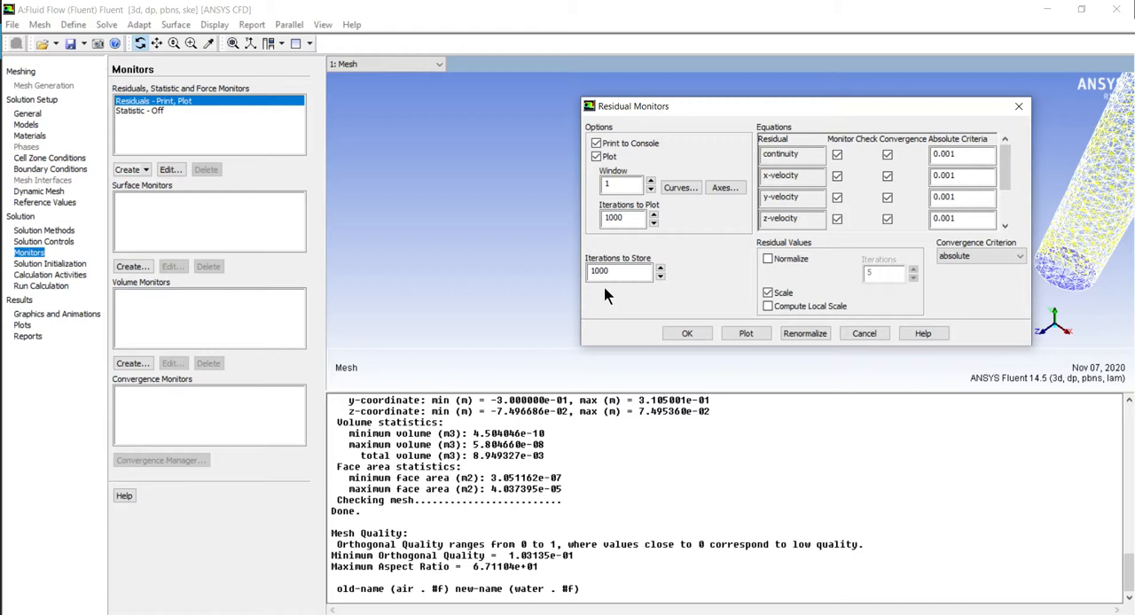
{"action": "left_click_drag", "start_coordinate": [814, 107], "coordinate": [625, 109]}
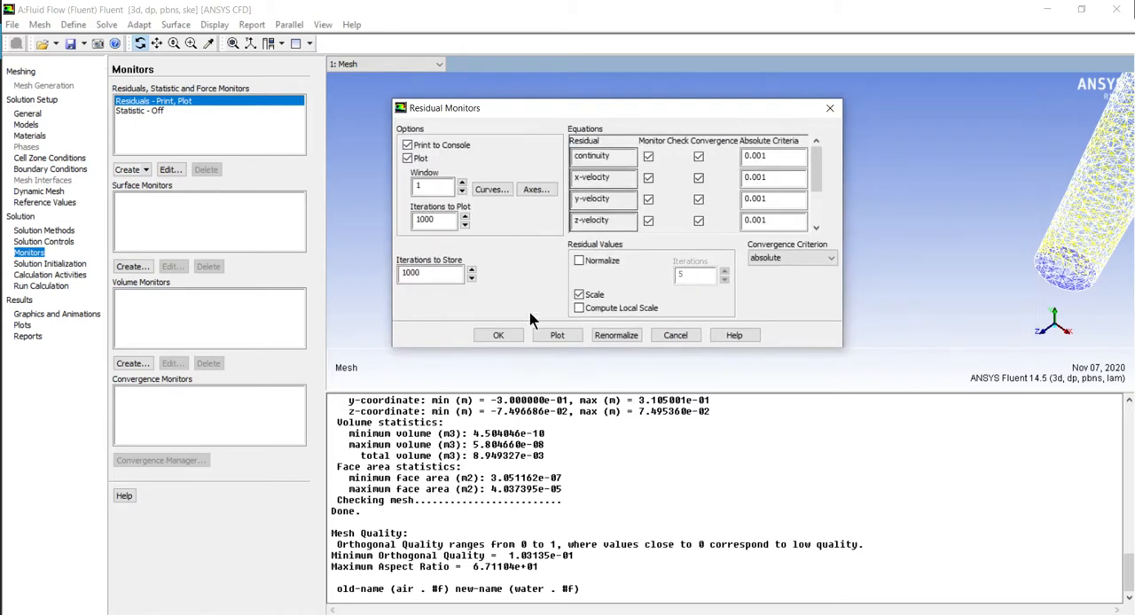
{"action": "left_click", "coordinate": [486, 335]}
Start a new surface monitor with console printing and plotting enabled, getting data every 3 iterations
{"action": "left_click", "coordinate": [123, 211]}
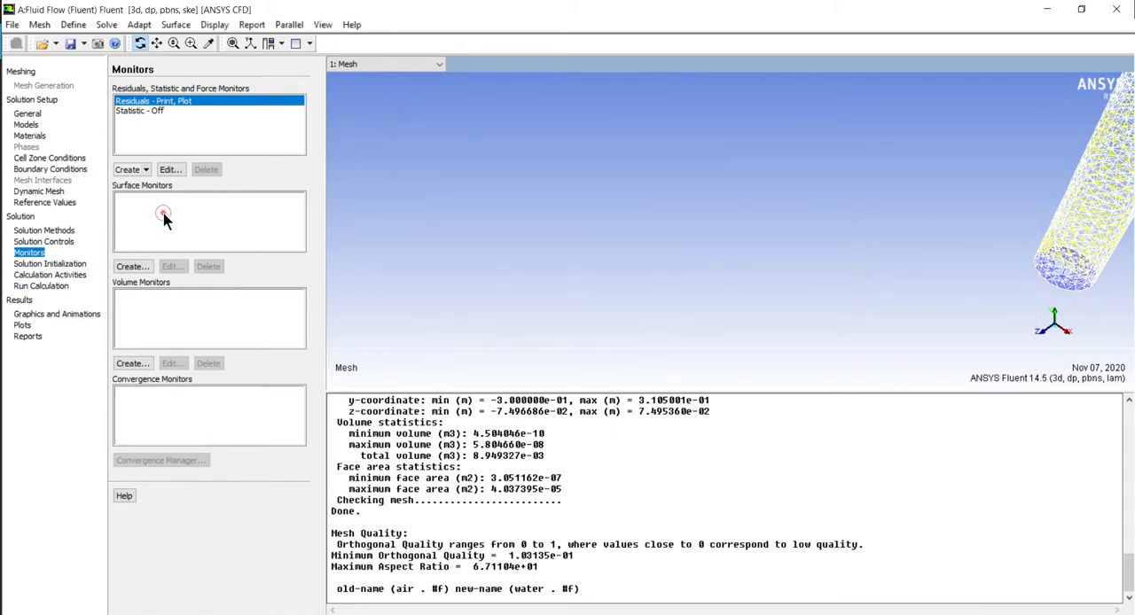
{"action": "left_click", "coordinate": [142, 266]}
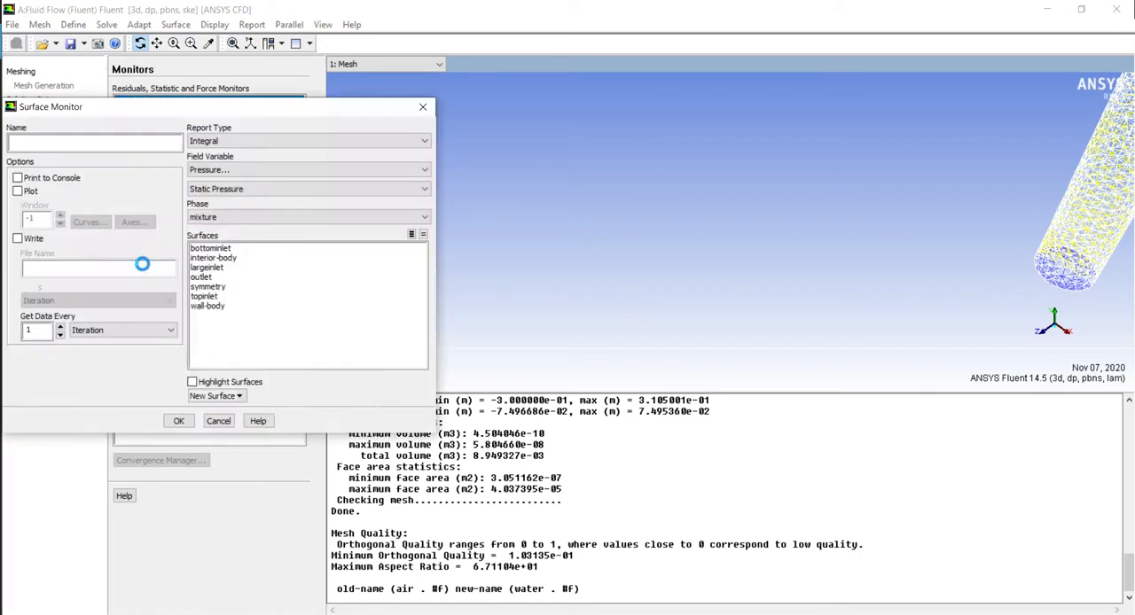
{"action": "left_click_drag", "start_coordinate": [135, 113], "coordinate": [851, 126]}
{"action": "left_click", "coordinate": [491, 207]}
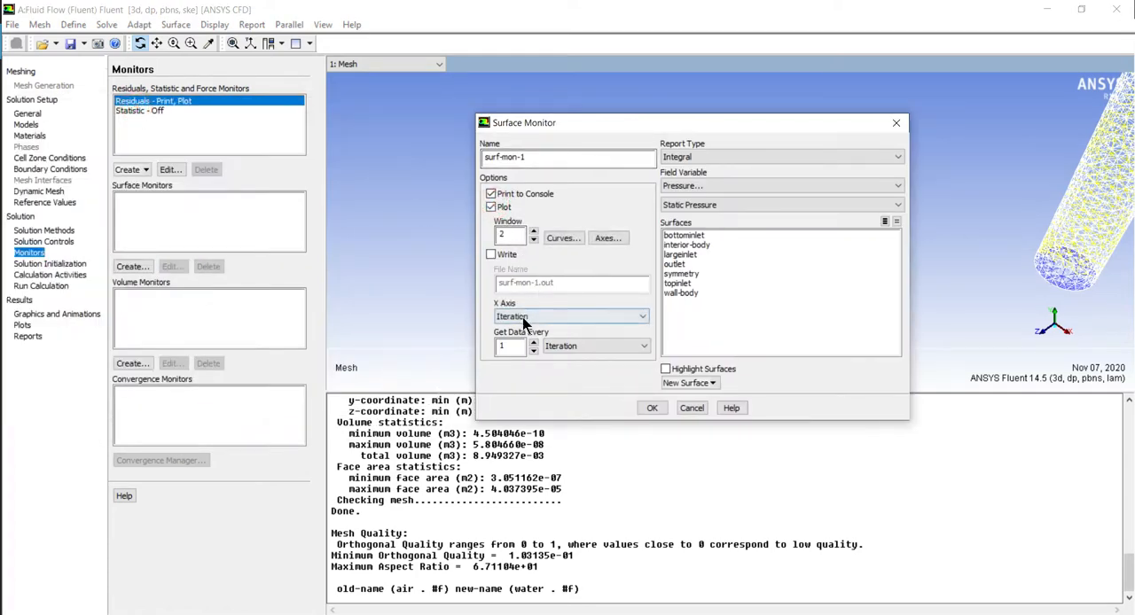
{"action": "left_click_drag", "start_coordinate": [513, 346], "coordinate": [494, 357]}
{"action": "type", "text": "3"}
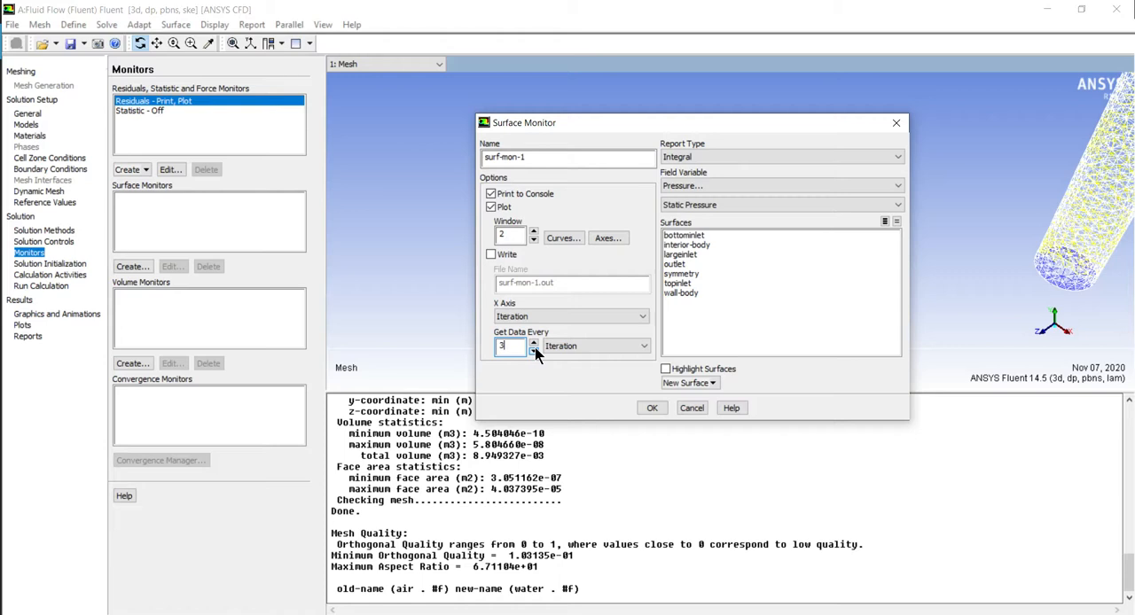
Set the surface monitor to report the Facet Maximum of Static Temperature on the outlet and create it
{"action": "left_click", "coordinate": [683, 157]}
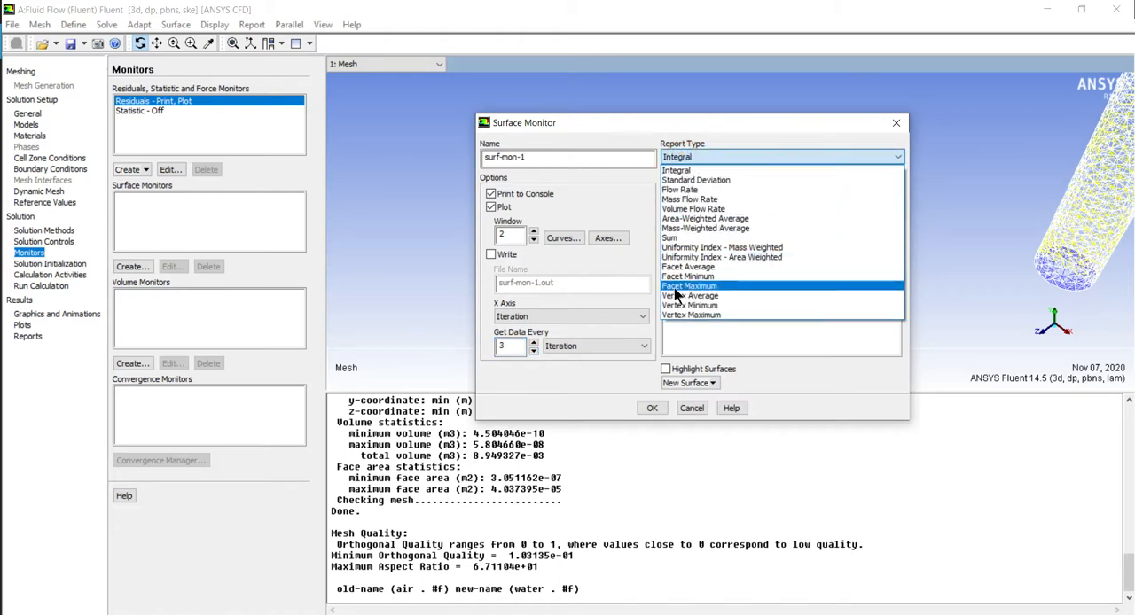
{"action": "left_click", "coordinate": [675, 287]}
{"action": "left_click", "coordinate": [697, 185]}
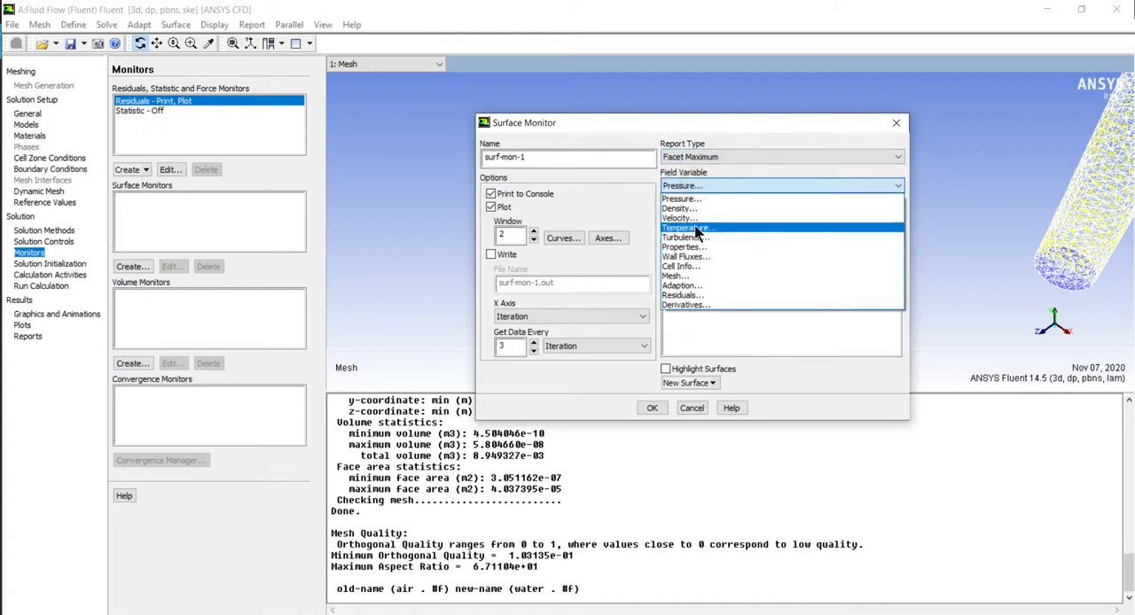
{"action": "left_click", "coordinate": [705, 228]}
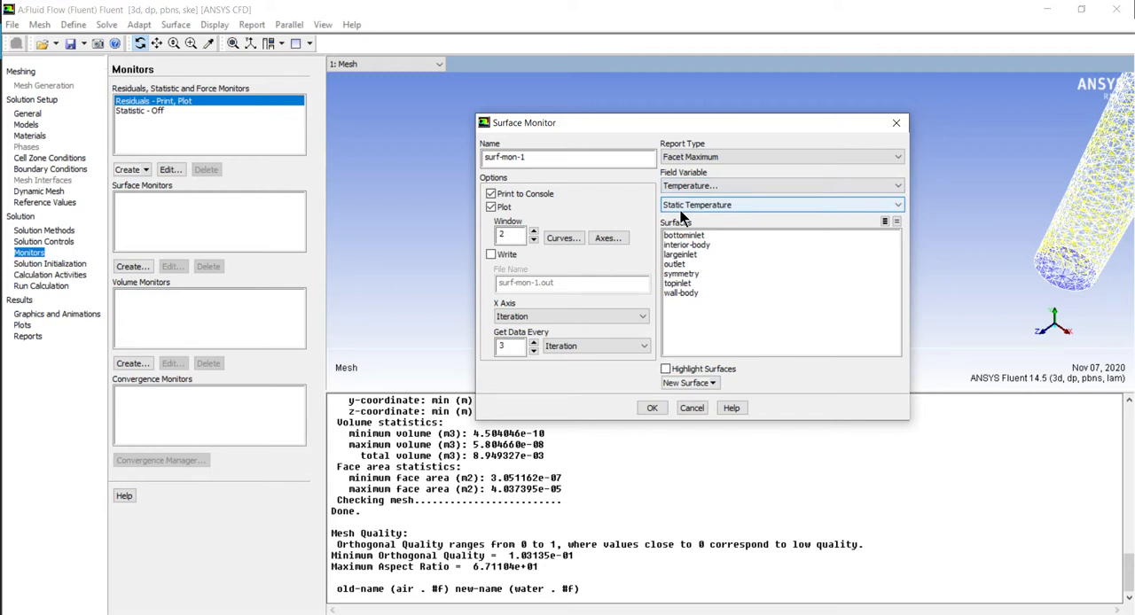
{"action": "left_click", "coordinate": [672, 264]}
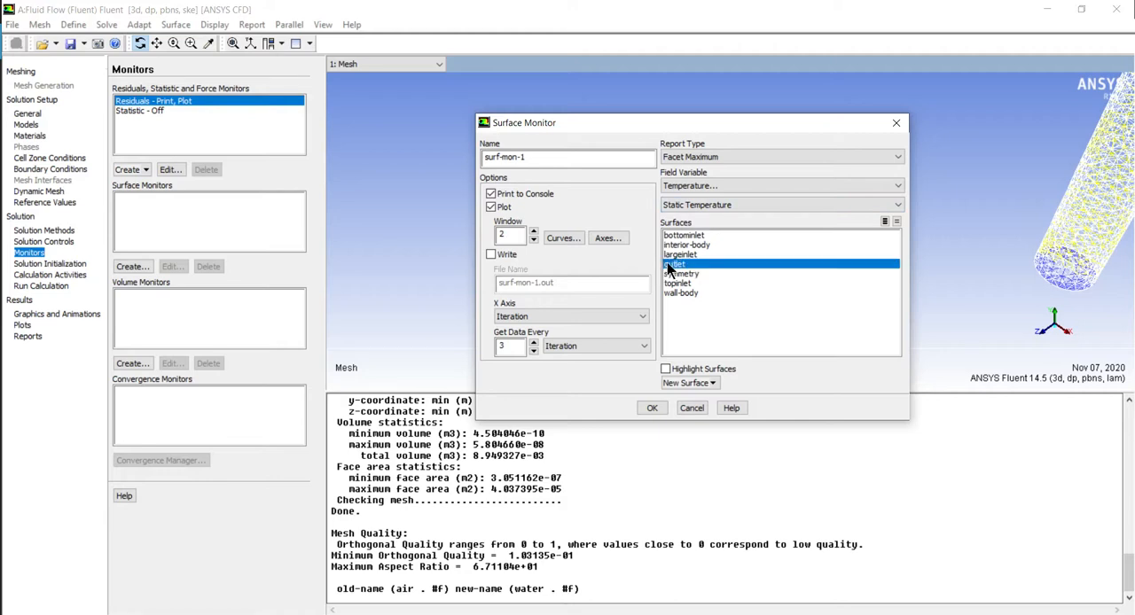
{"action": "left_click", "coordinate": [653, 408]}
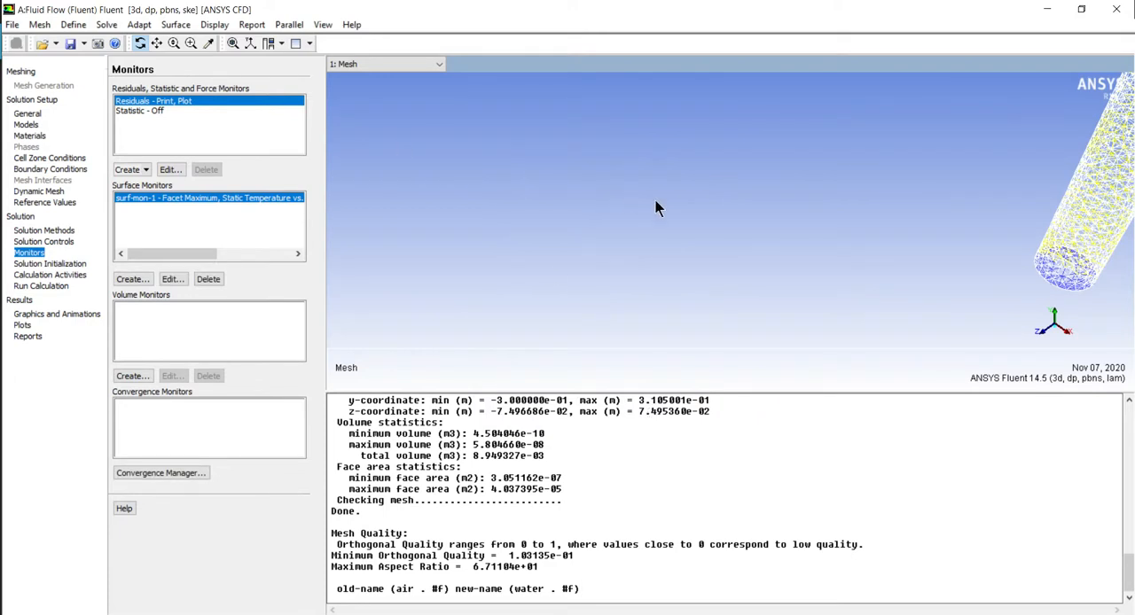
{"action": "left_click", "coordinate": [32, 266]}
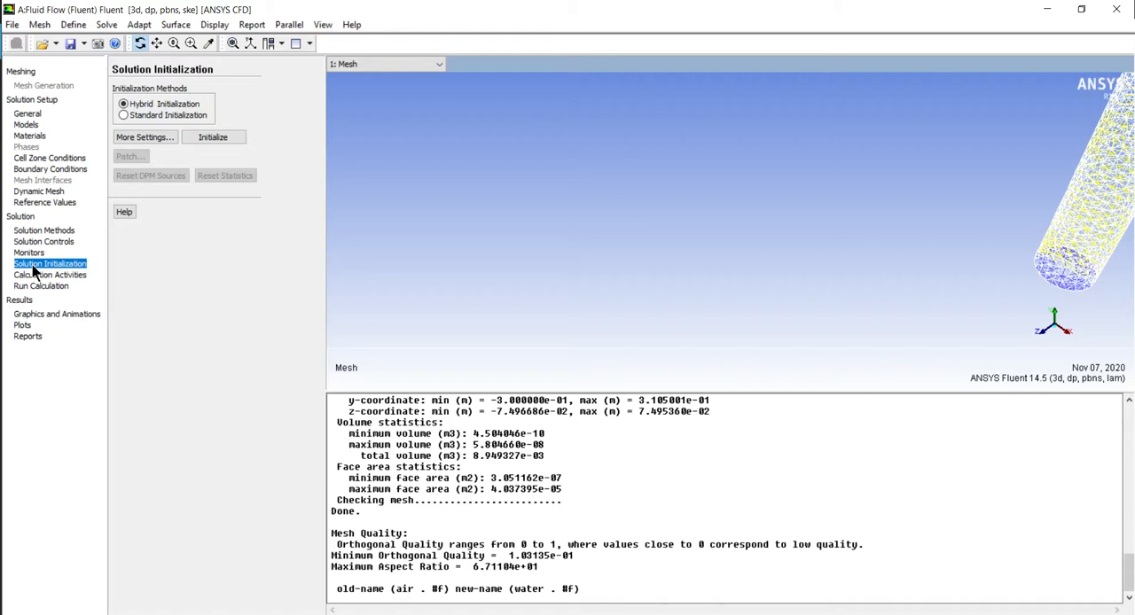
{"action": "left_click", "coordinate": [59, 232]}
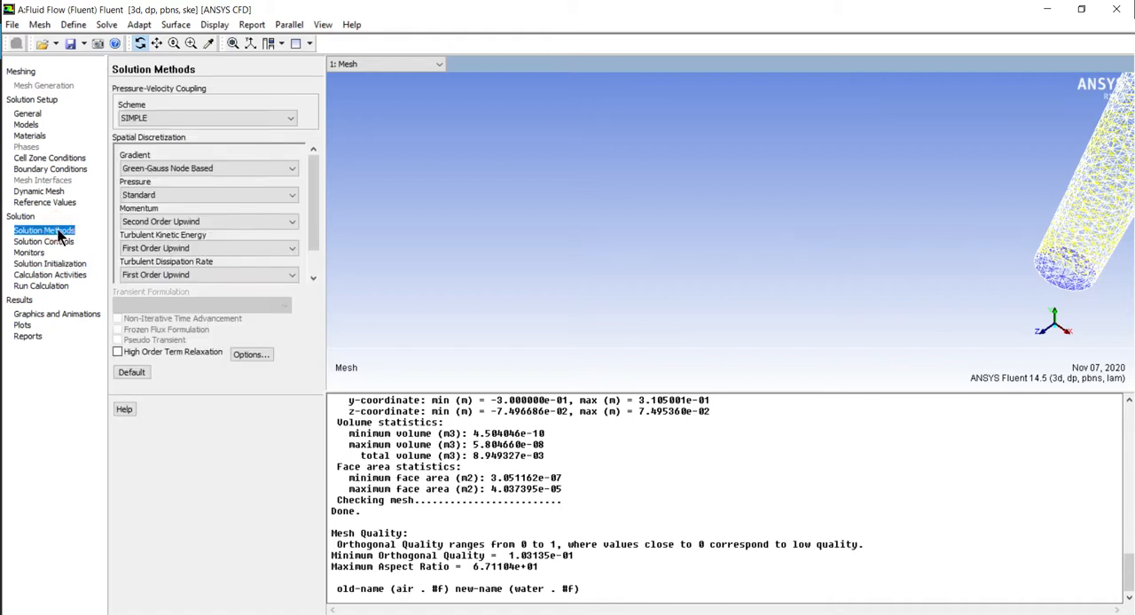
{"action": "left_click", "coordinate": [61, 242]}
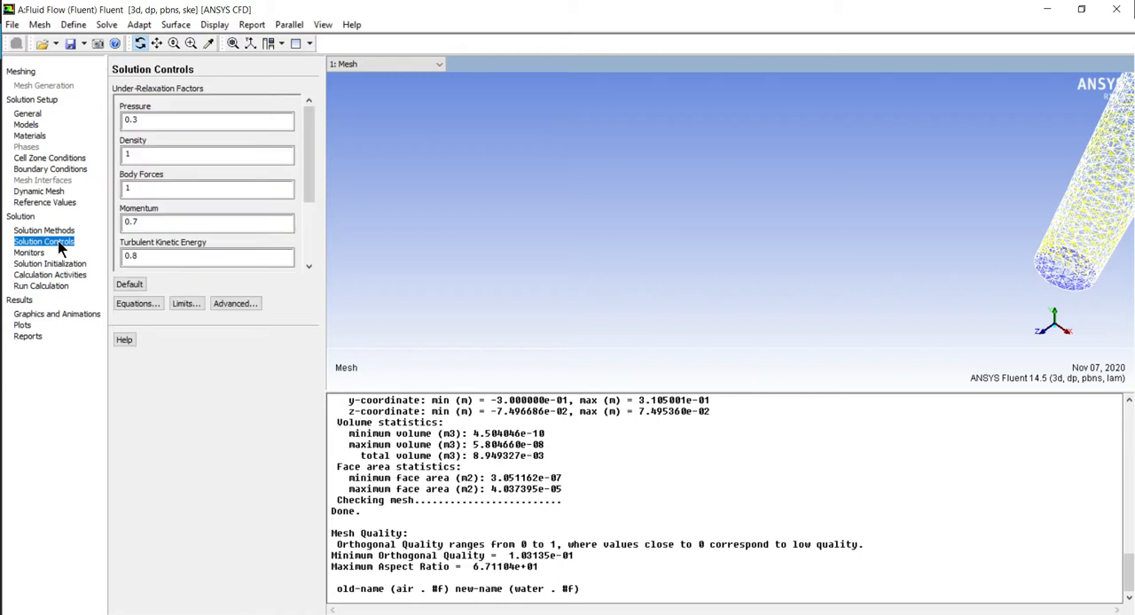
{"action": "left_click", "coordinate": [32, 253]}
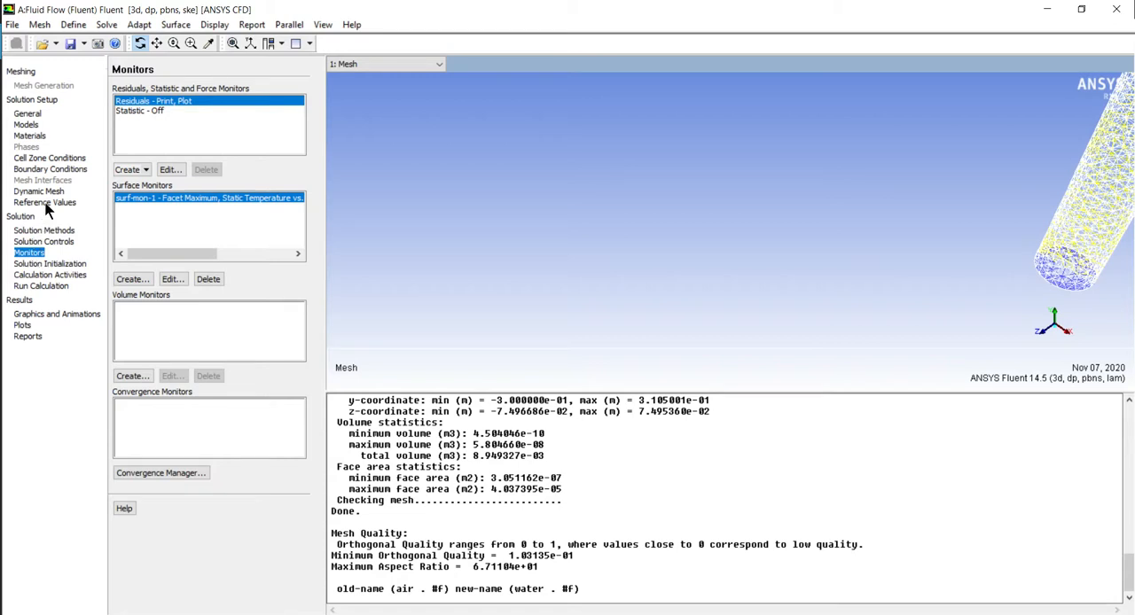
{"action": "left_click", "coordinate": [56, 170]}
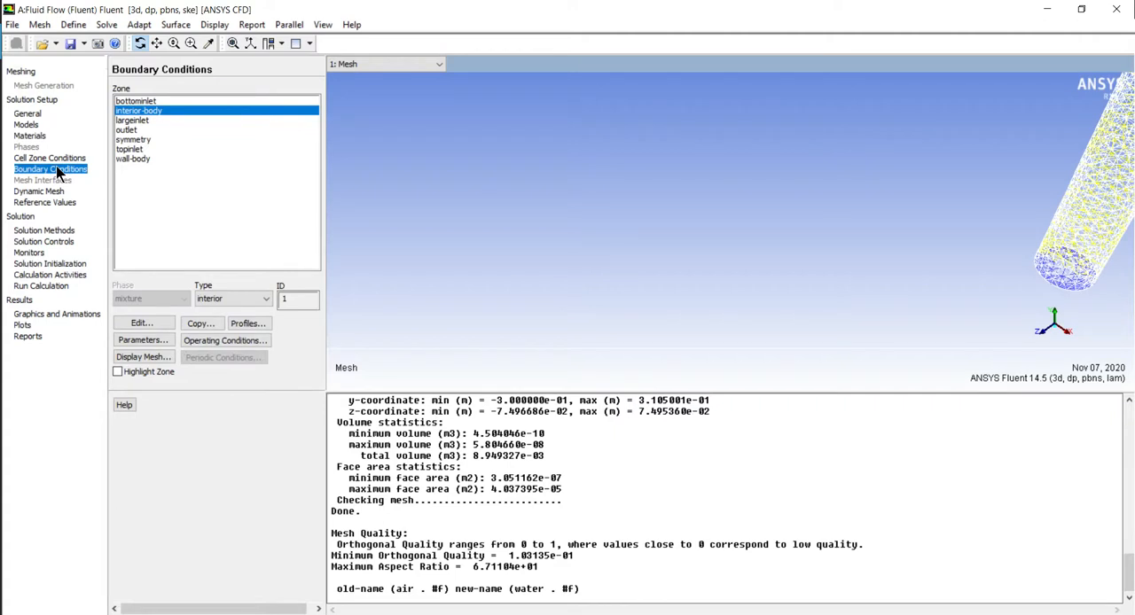
{"action": "left_click", "coordinate": [56, 160]}
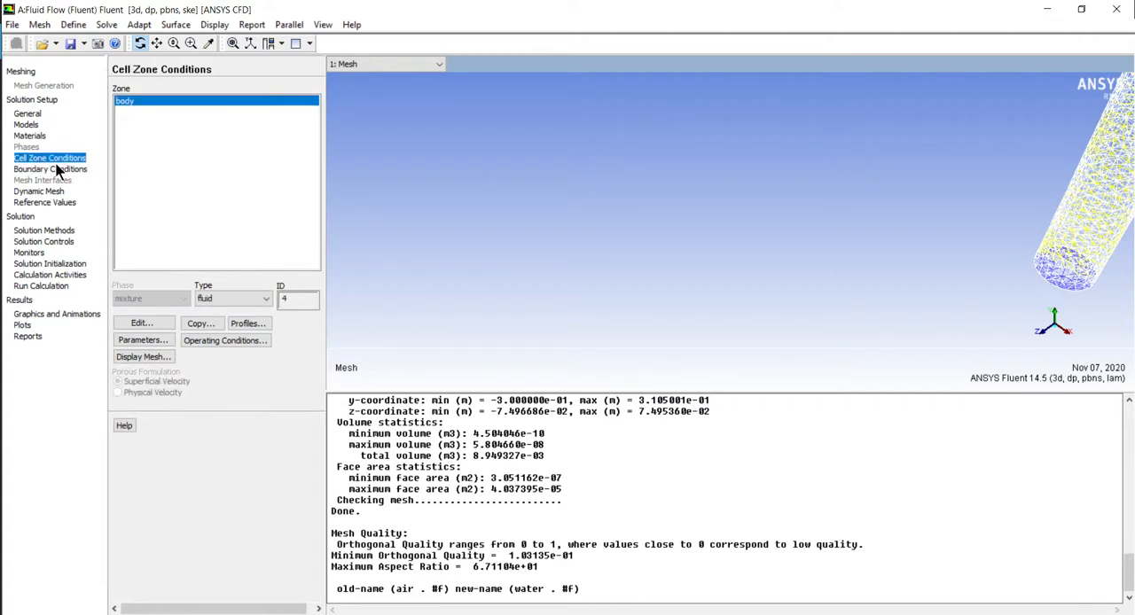
{"action": "left_click", "coordinate": [56, 169]}
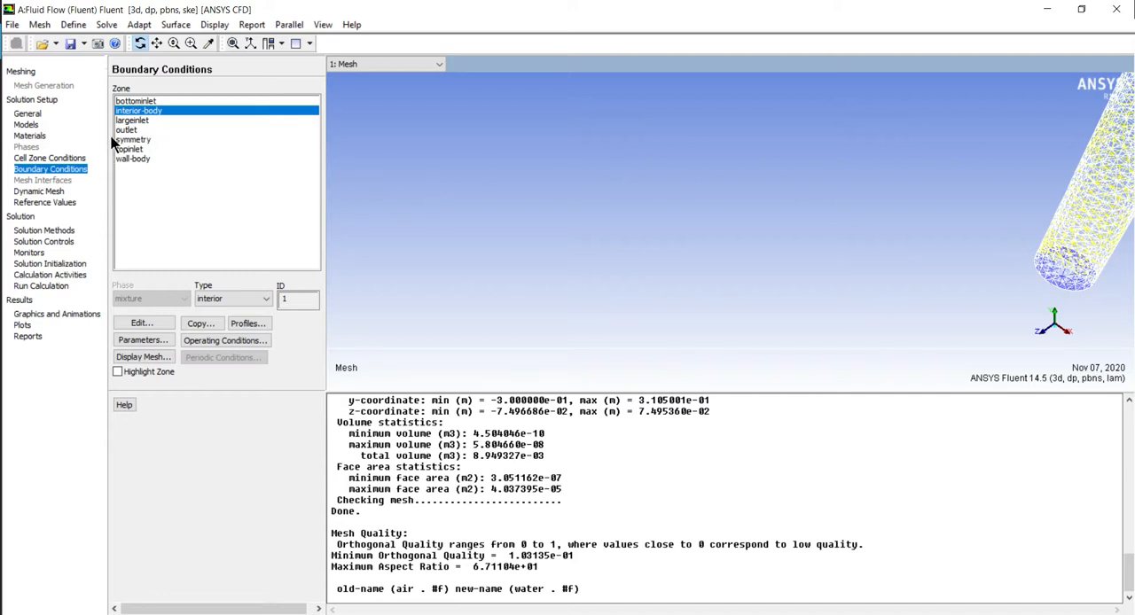
{"action": "left_click", "coordinate": [131, 120]}
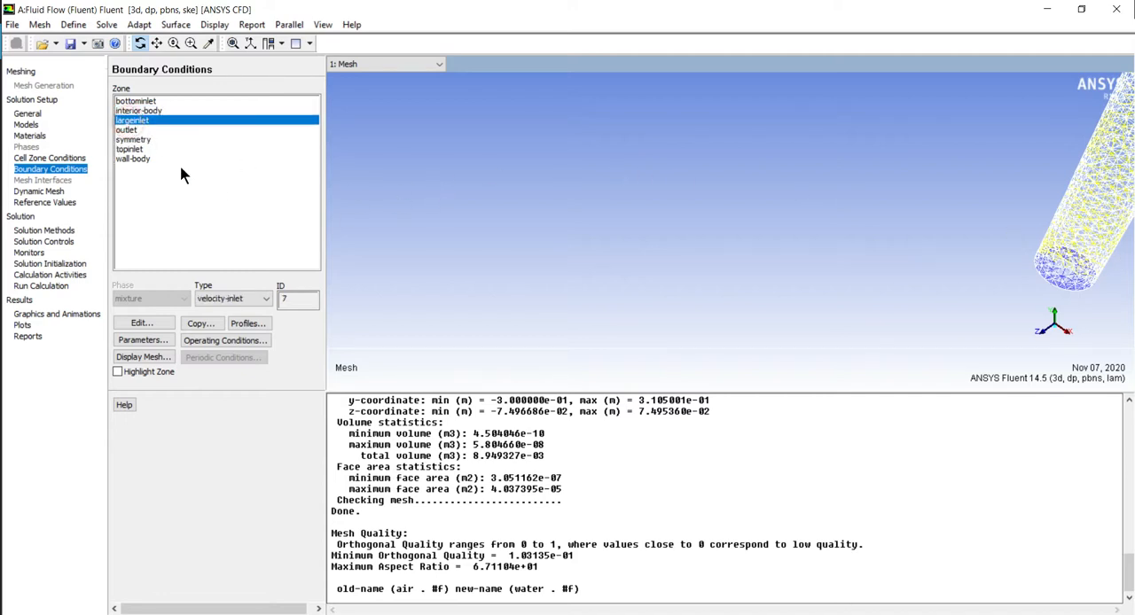
{"action": "left_click", "coordinate": [145, 325]}
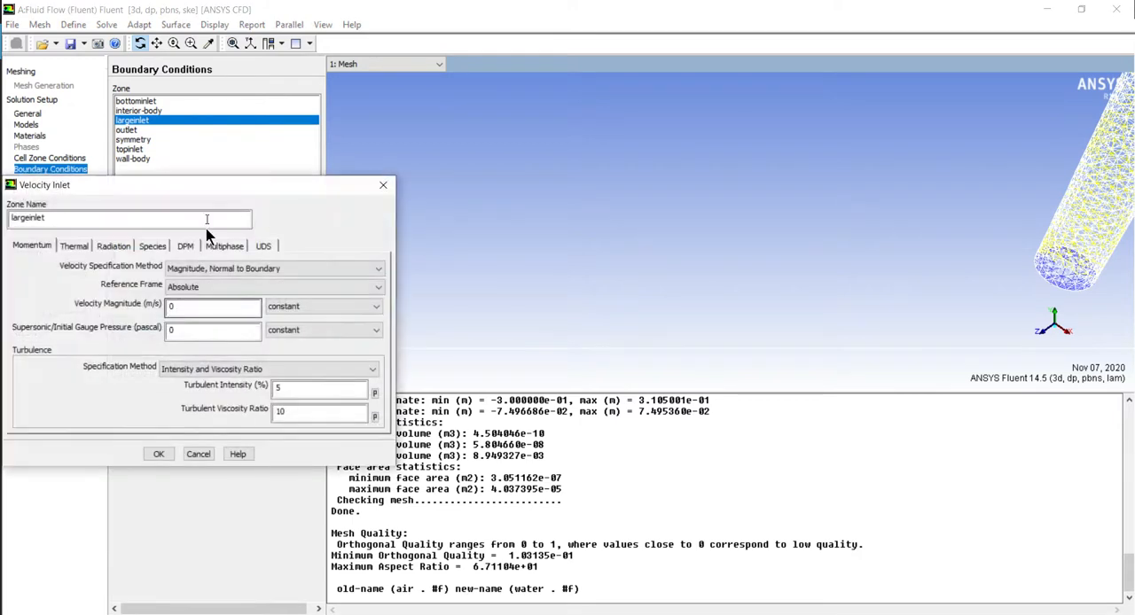
{"action": "left_click_drag", "start_coordinate": [196, 187], "coordinate": [724, 167]}
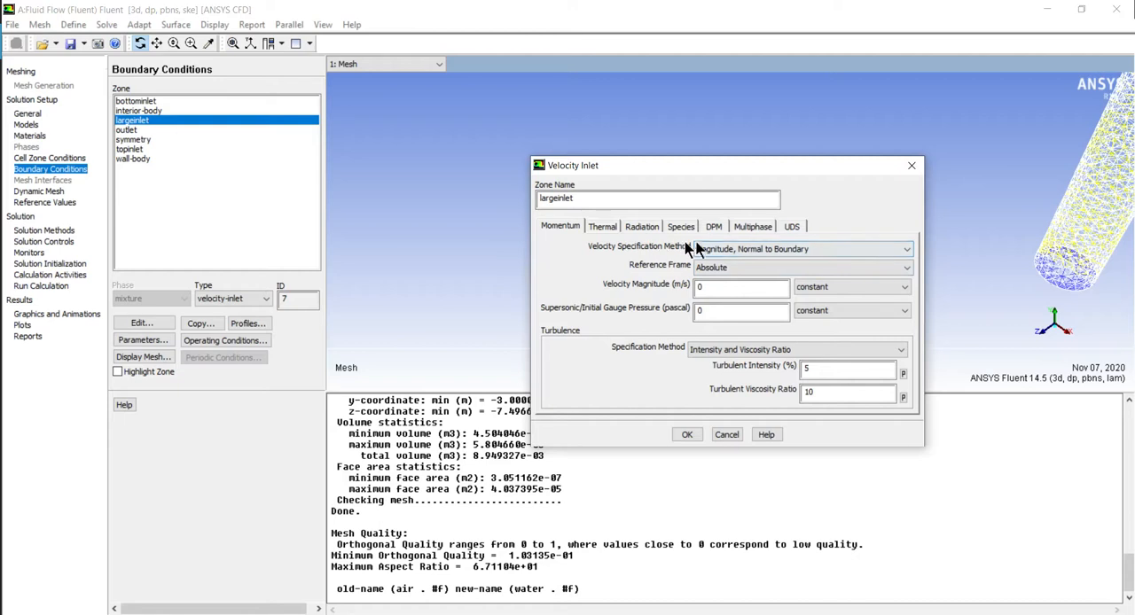
{"action": "left_click", "coordinate": [724, 250]}
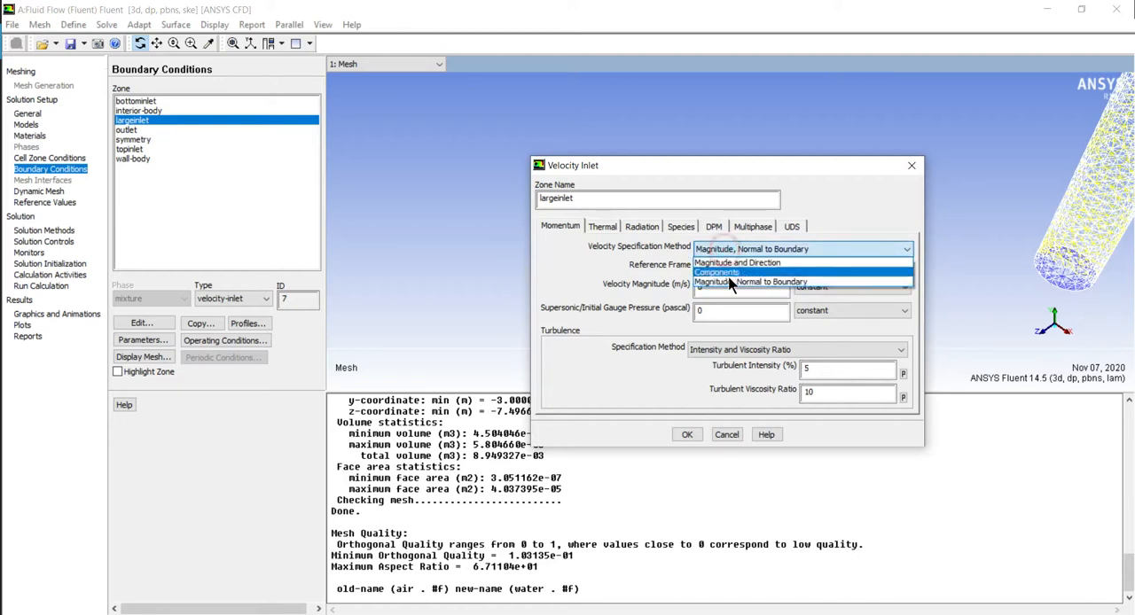
{"action": "left_click", "coordinate": [724, 274]}
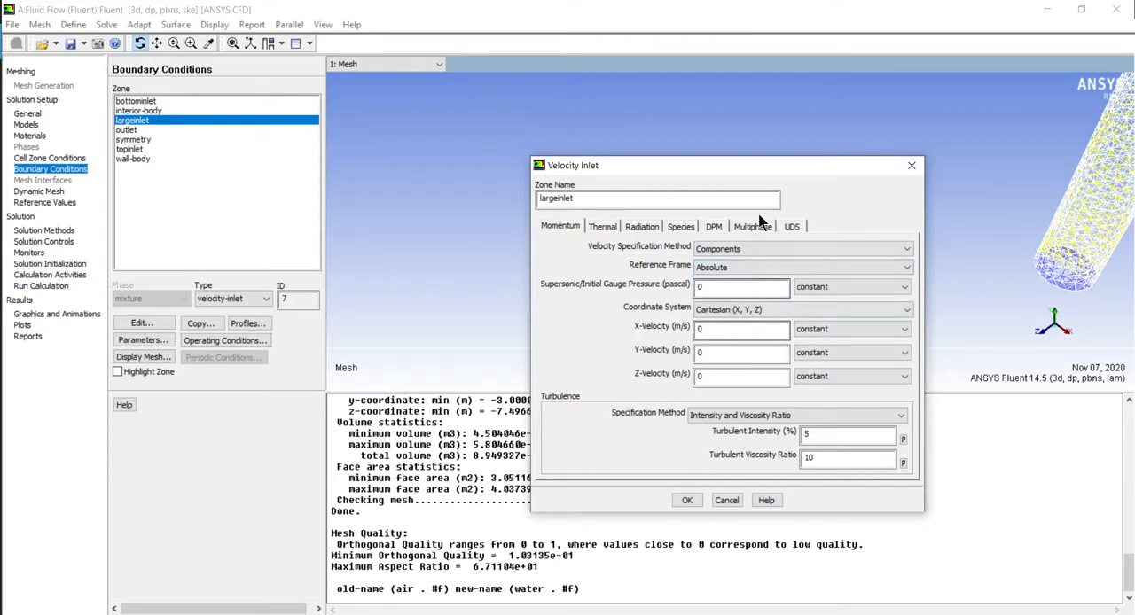
{"action": "left_click", "coordinate": [912, 166]}
{"action": "left_click", "coordinate": [887, 251]}
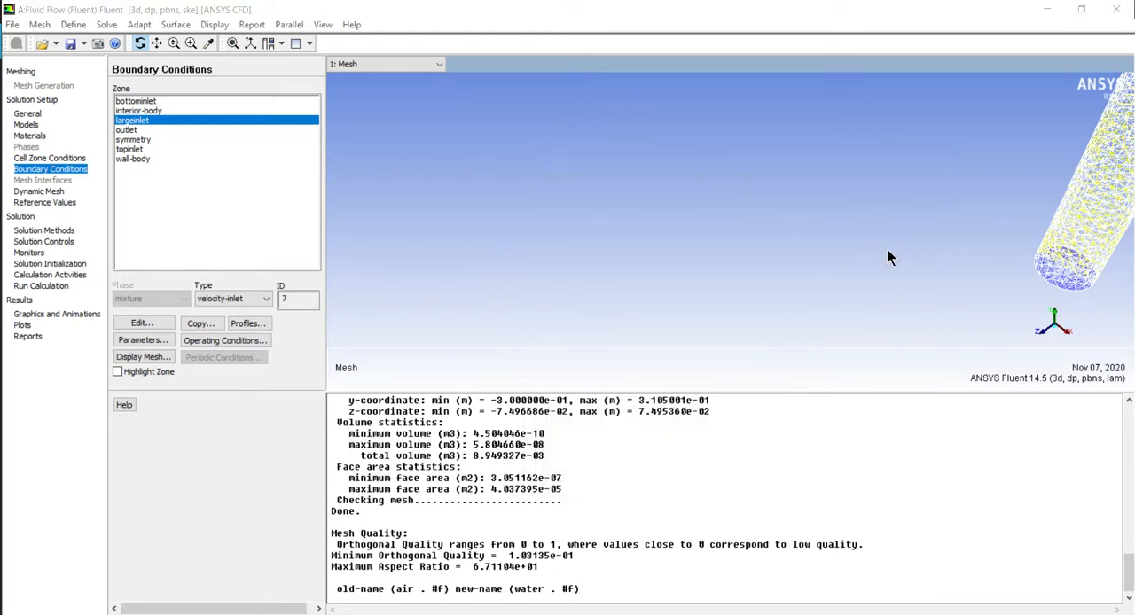
Examine the pipe mesh around its inlets and branches, ending with the whole model fitted in view
{"action": "left_click", "coordinate": [174, 43]}
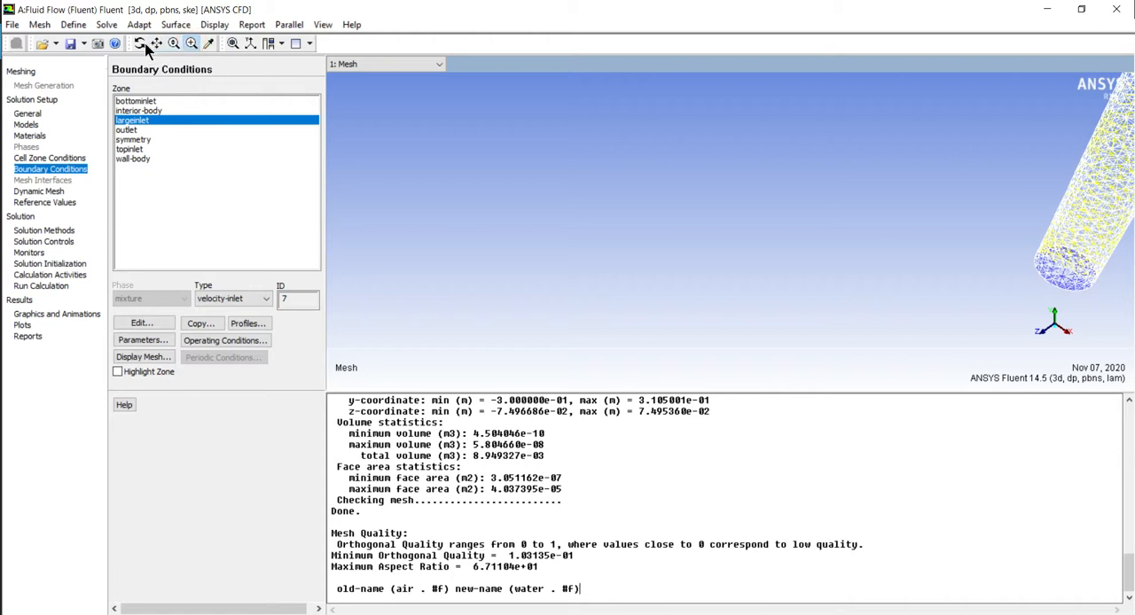
{"action": "left_click", "coordinate": [156, 44]}
{"action": "left_click_drag", "start_coordinate": [912, 210], "coordinate": [605, 259]}
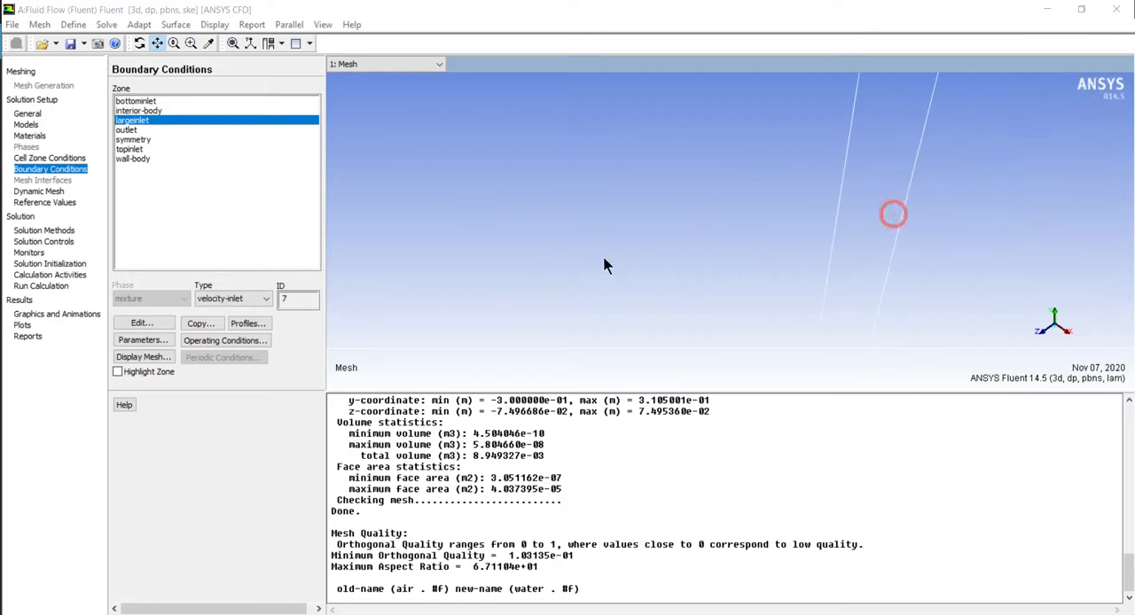
{"action": "left_click", "coordinate": [139, 44]}
{"action": "left_click_drag", "start_coordinate": [773, 181], "coordinate": [798, 193]}
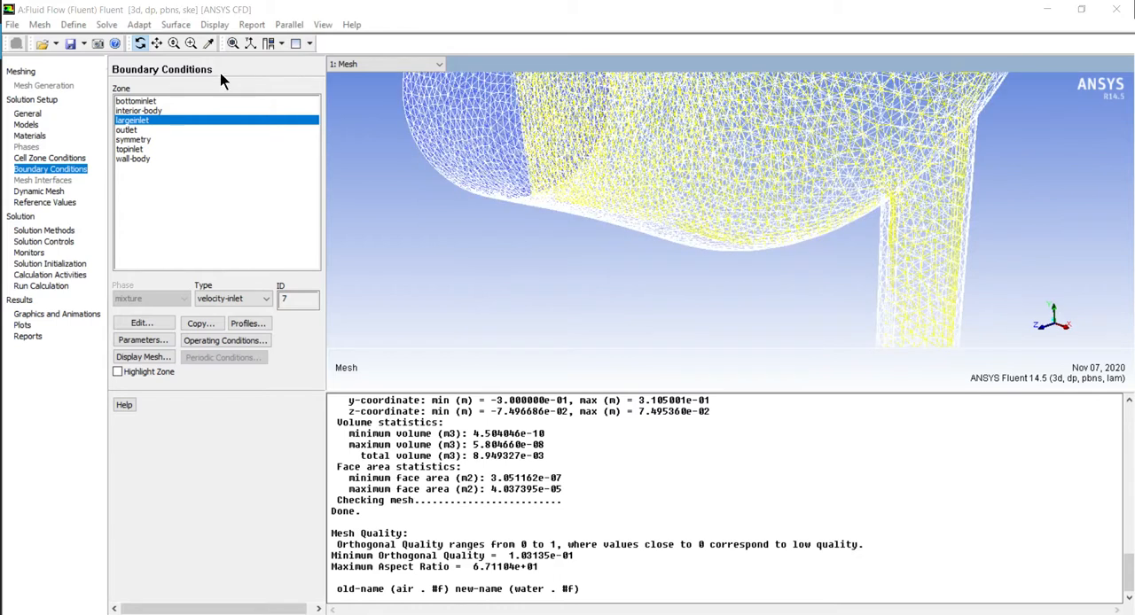
{"action": "left_click", "coordinate": [174, 43]}
{"action": "left_click", "coordinate": [191, 44]}
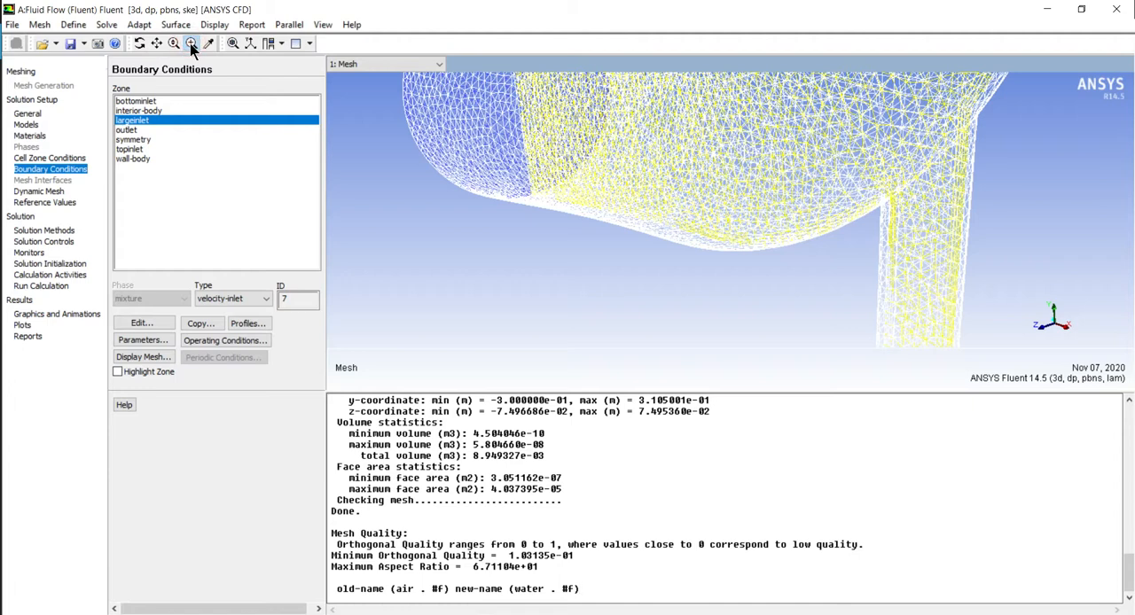
{"action": "left_click_drag", "start_coordinate": [468, 220], "coordinate": [478, 257]}
{"action": "left_click_drag", "start_coordinate": [620, 299], "coordinate": [498, 231]}
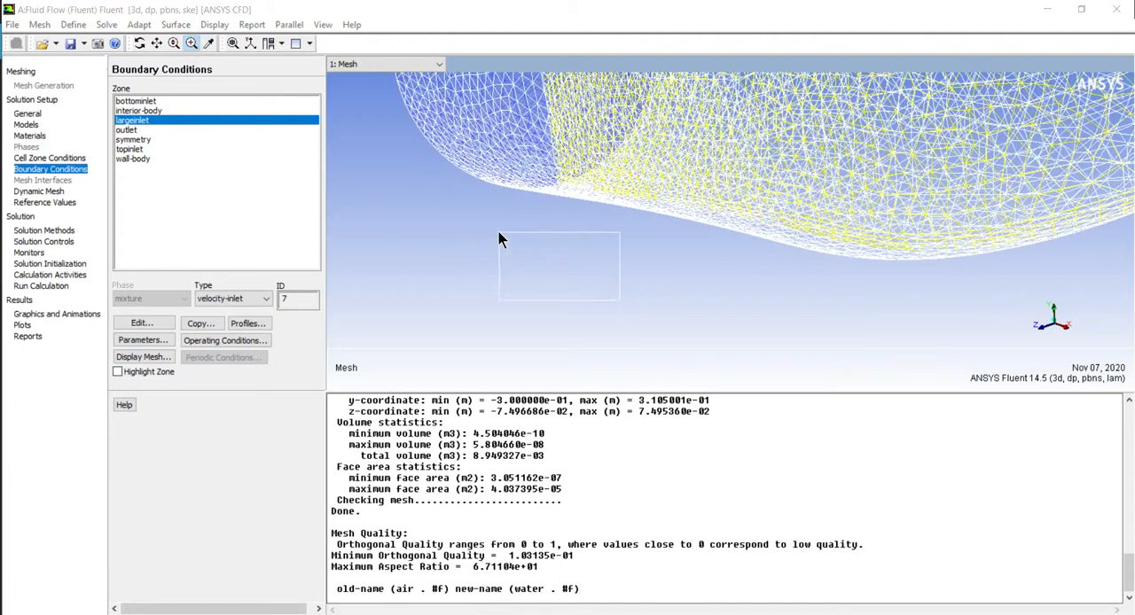
{"action": "left_click_drag", "start_coordinate": [771, 313], "coordinate": [495, 209]}
{"action": "left_click_drag", "start_coordinate": [792, 278], "coordinate": [521, 126]}
{"action": "left_click_drag", "start_coordinate": [828, 279], "coordinate": [516, 106]}
{"action": "left_click_drag", "start_coordinate": [816, 258], "coordinate": [477, 105]}
{"action": "left_click_drag", "start_coordinate": [760, 240], "coordinate": [454, 127]}
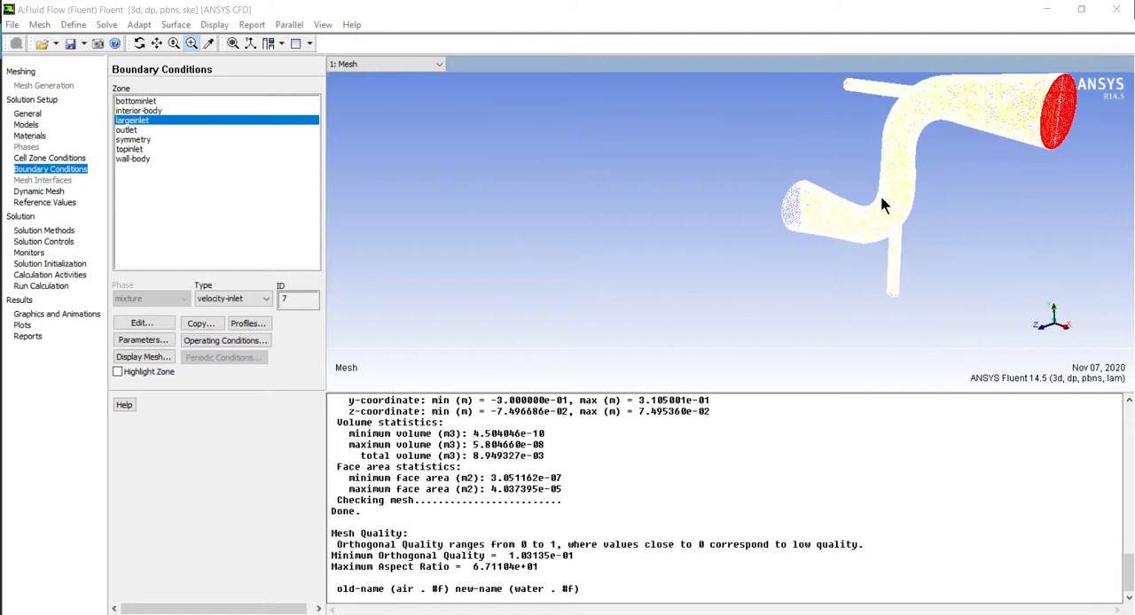
{"action": "left_click_drag", "start_coordinate": [976, 180], "coordinate": [882, 127]}
{"action": "left_click_drag", "start_coordinate": [627, 173], "coordinate": [663, 200]}
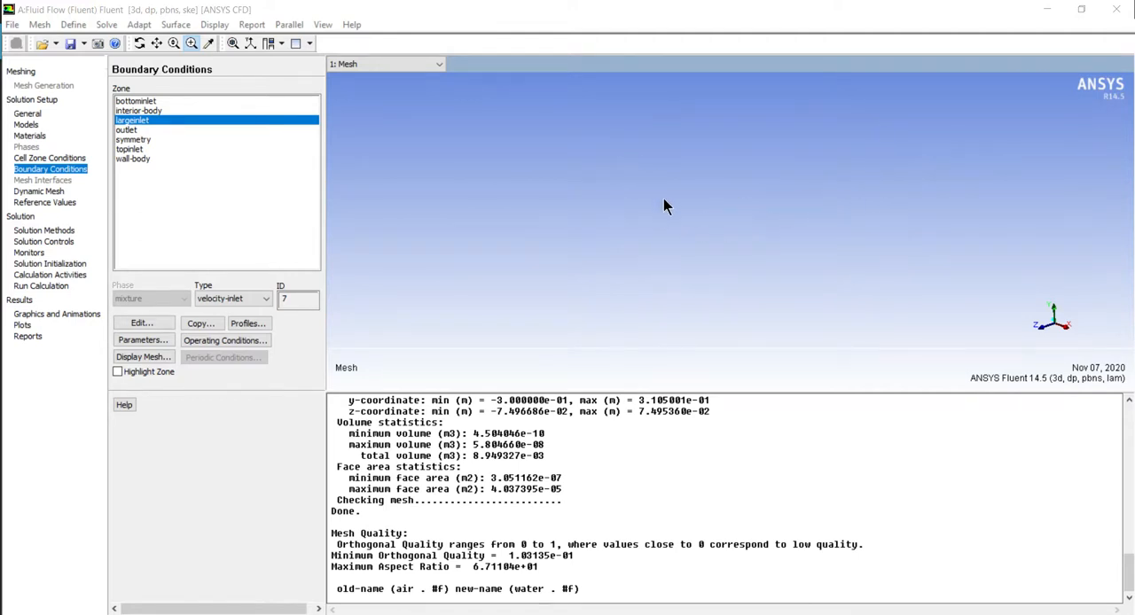
{"action": "left_click", "coordinate": [190, 43]}
{"action": "left_click_drag", "start_coordinate": [538, 126], "coordinate": [673, 227]}
{"action": "left_click", "coordinate": [231, 43]}
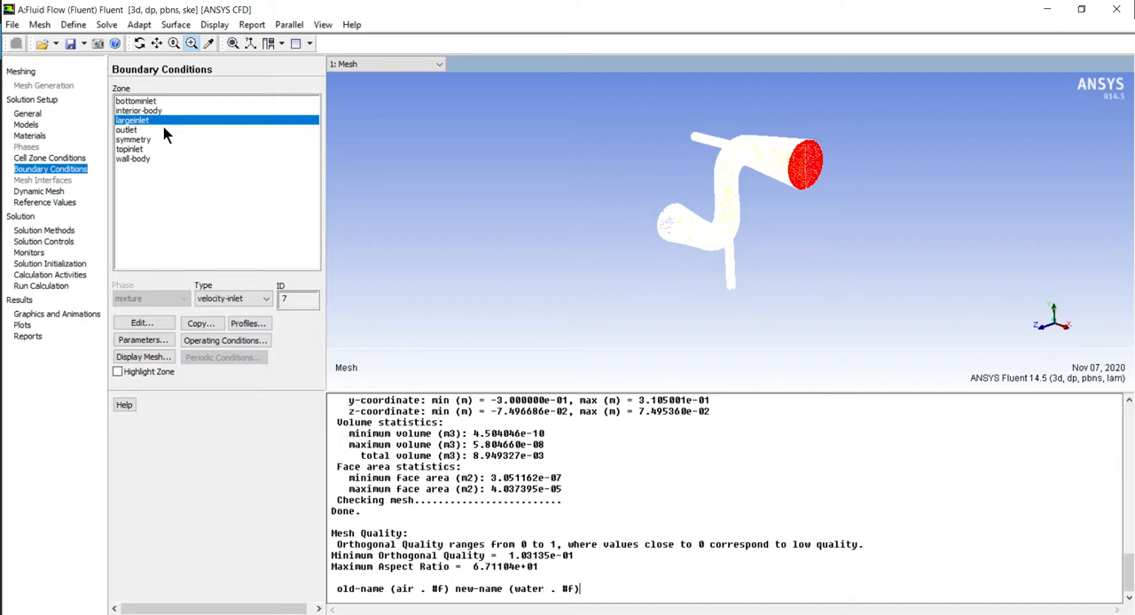
{"action": "left_click", "coordinate": [152, 323]}
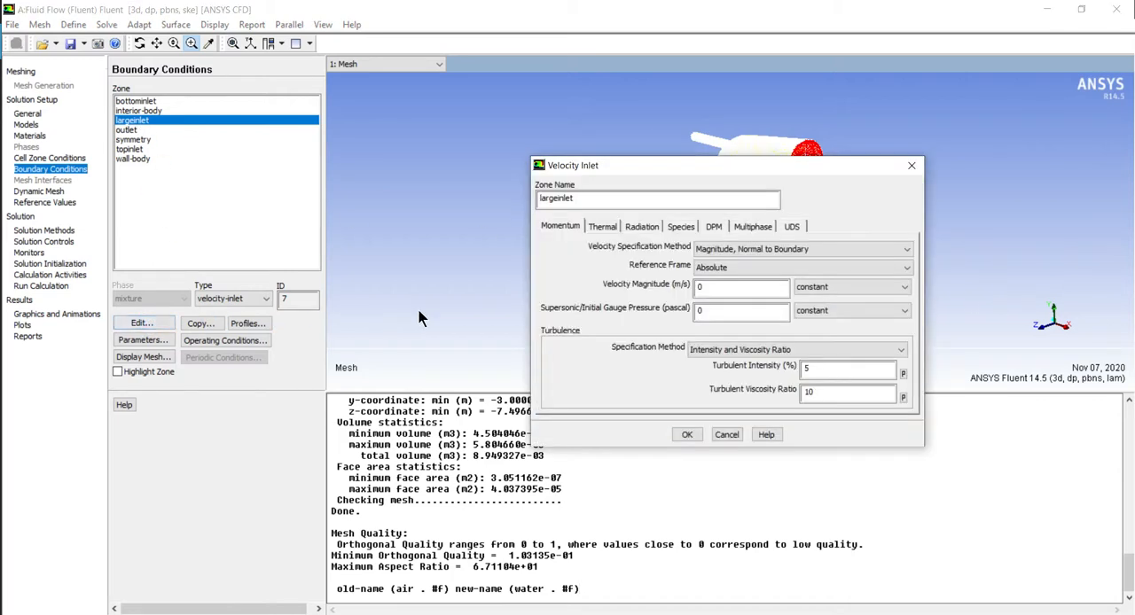
{"action": "left_click", "coordinate": [709, 249]}
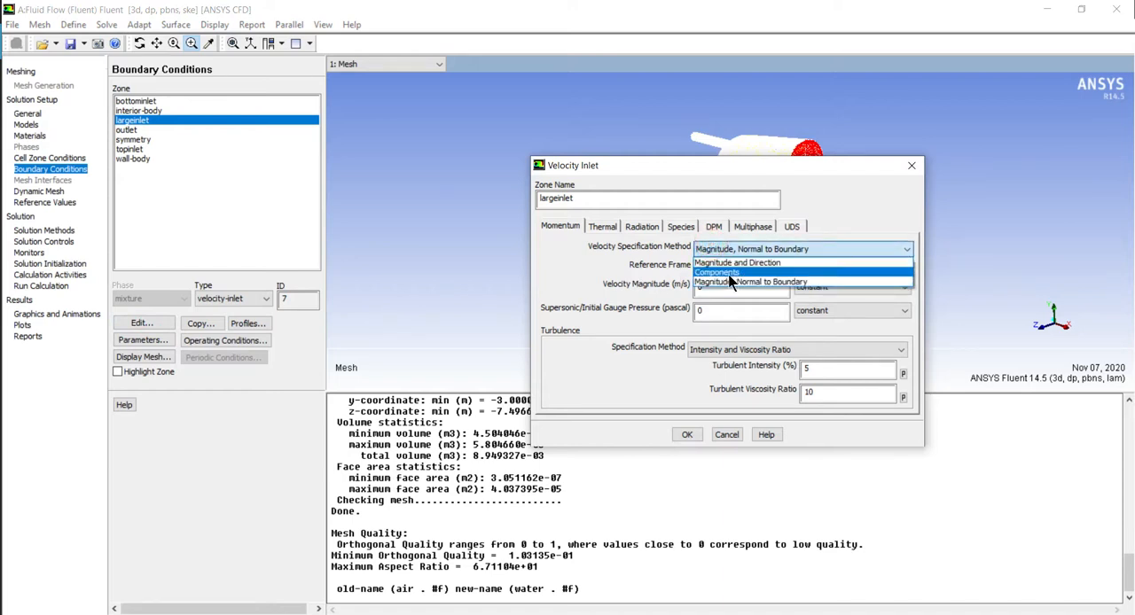
{"action": "left_click", "coordinate": [733, 280]}
{"action": "left_click", "coordinate": [712, 330]}
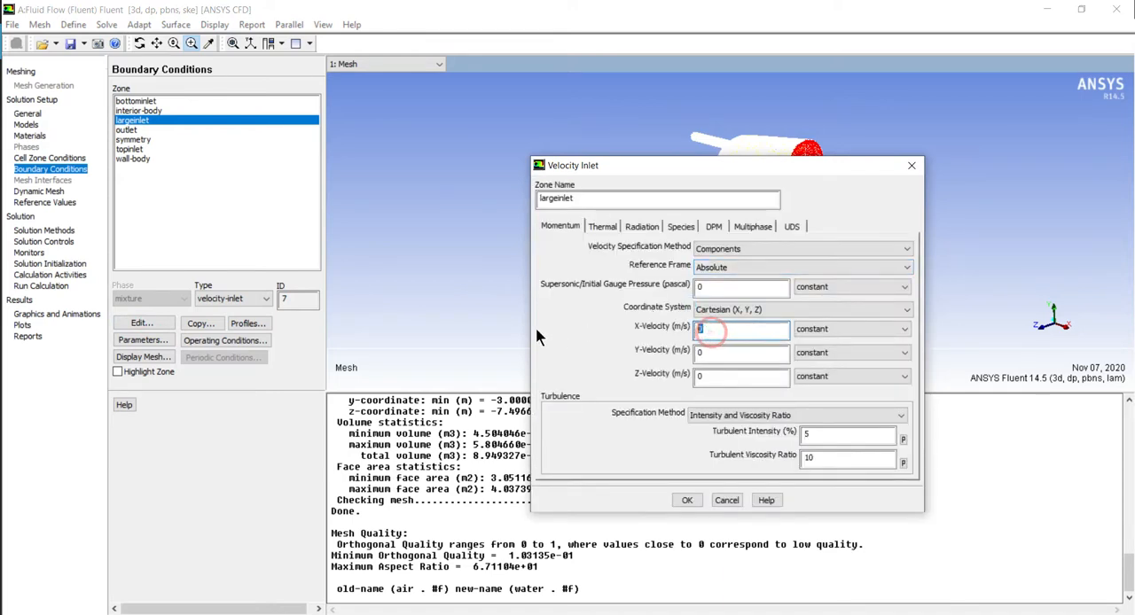
{"action": "type", "text": ".4"}
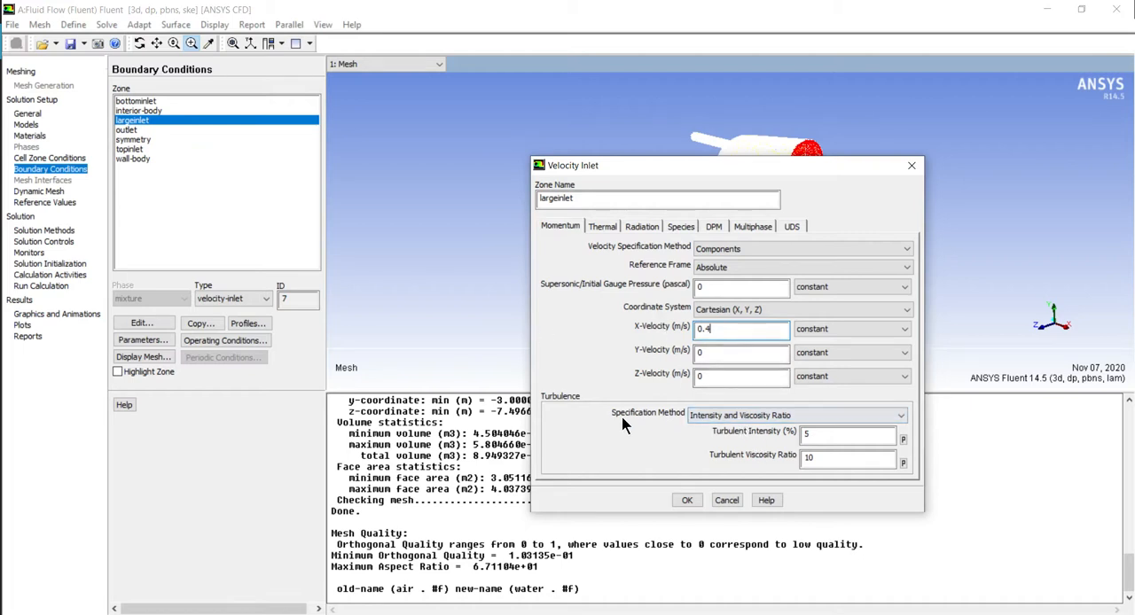
{"action": "left_click", "coordinate": [716, 417]}
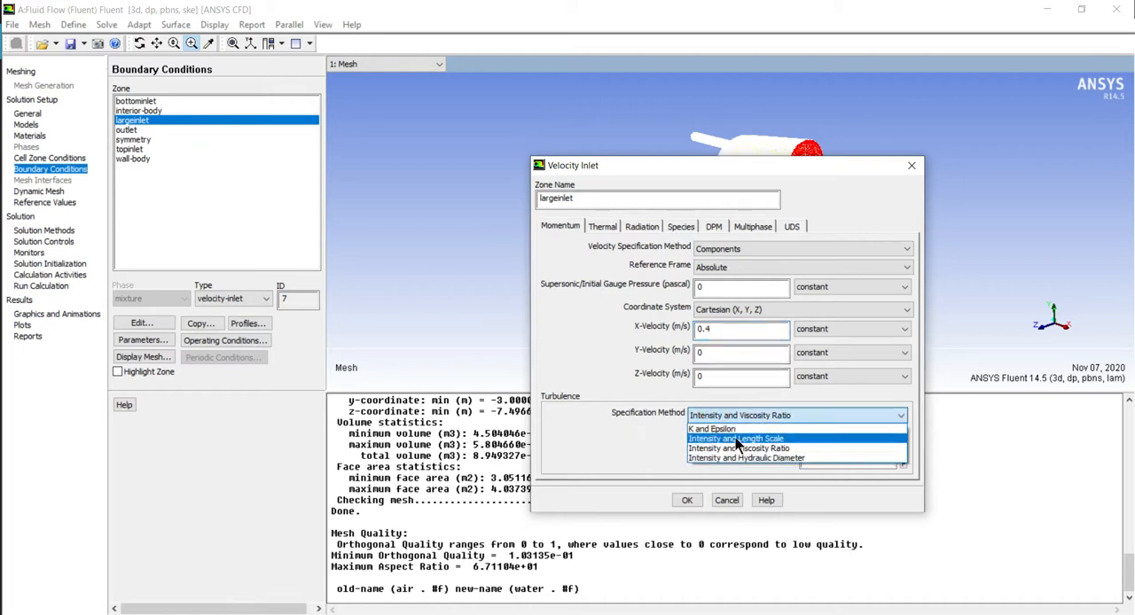
{"action": "left_click", "coordinate": [740, 457]}
{"action": "left_click", "coordinate": [832, 458]}
{"action": "key", "text": "BackSpace"}
{"action": "type", "text": "5"}
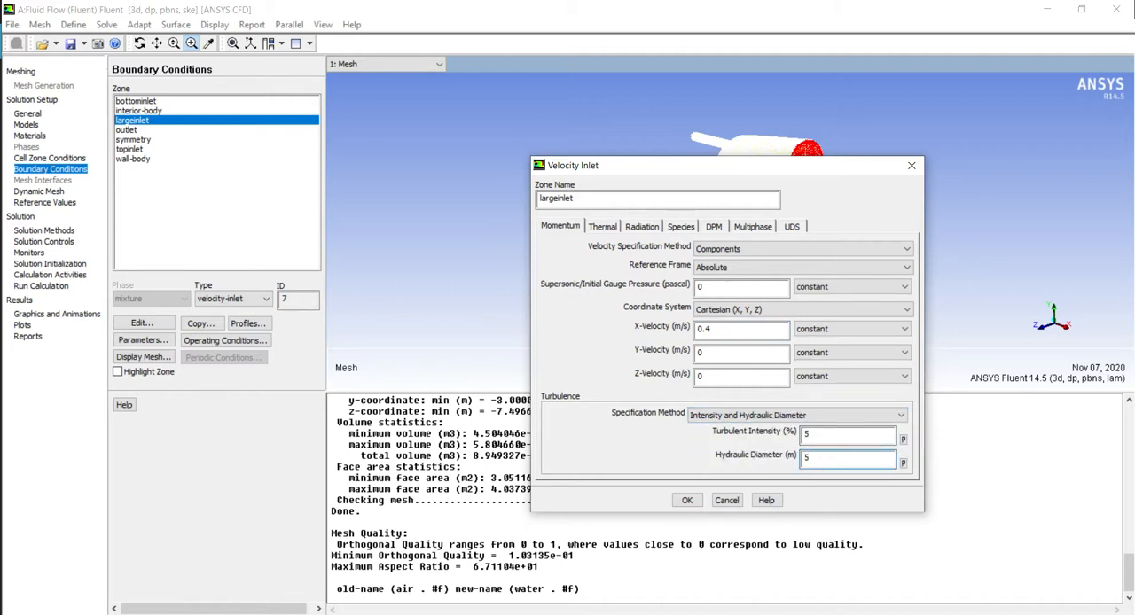
{"action": "key", "text": "BackSpace"}
{"action": "type", "text": "150"}
{"action": "left_click", "coordinate": [726, 502]}
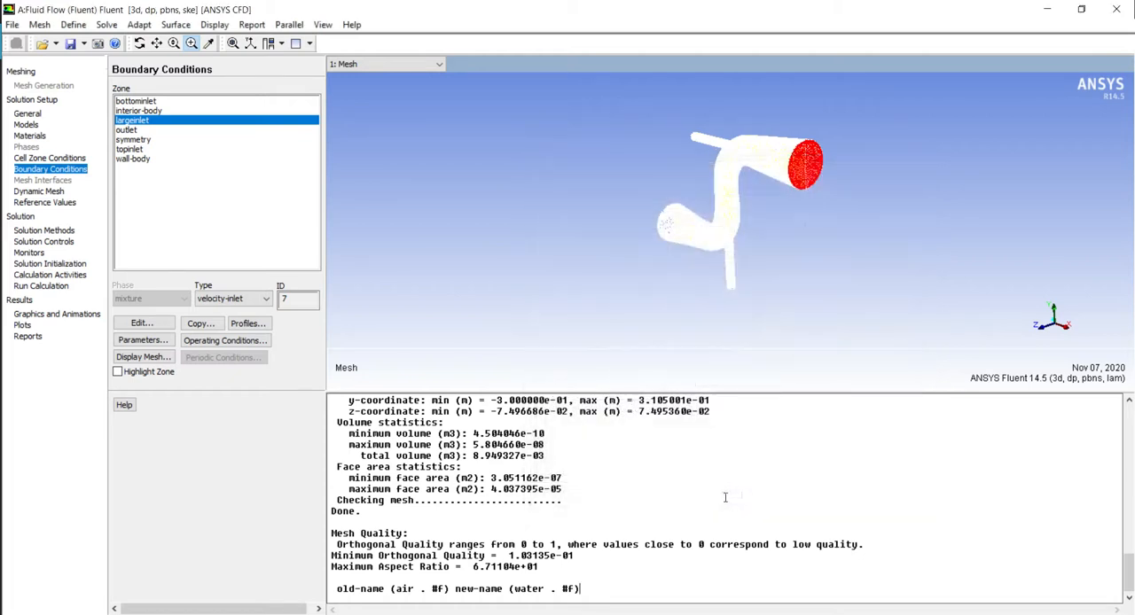
Set the unit for the length quantity to mm
{"action": "left_click", "coordinate": [32, 100]}
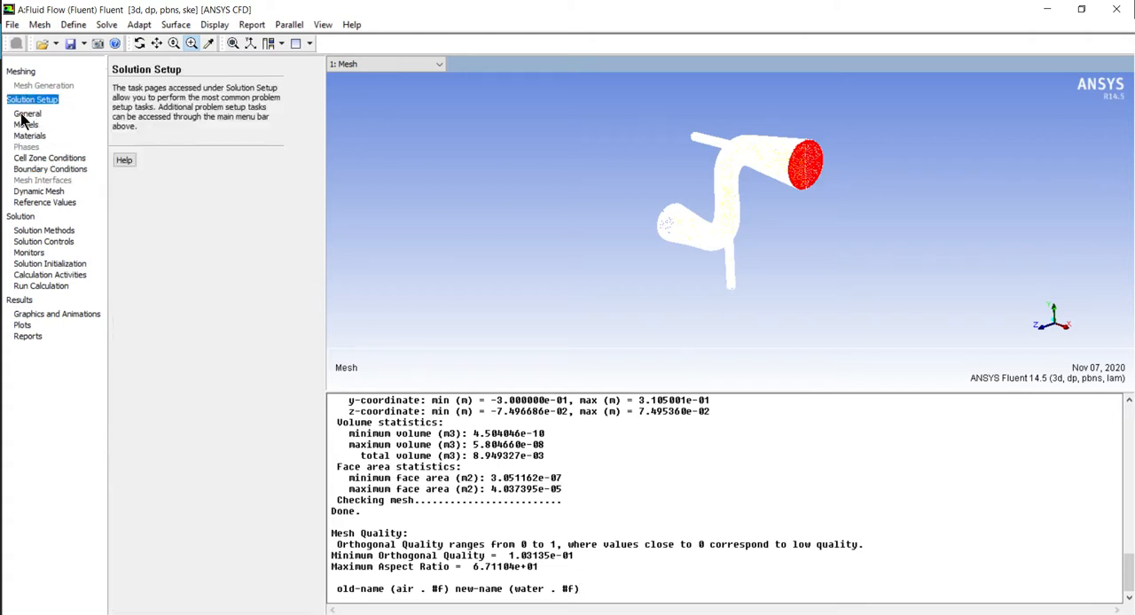
{"action": "left_click", "coordinate": [27, 114]}
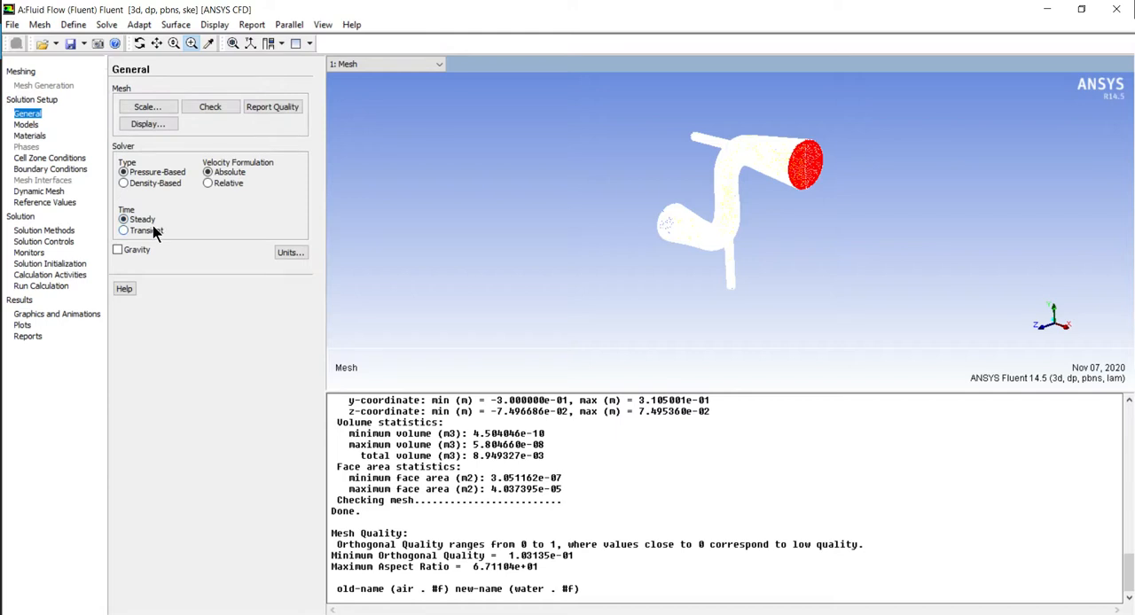
{"action": "left_click", "coordinate": [291, 252]}
{"action": "scroll", "coordinate": [169, 254], "scroll_direction": "down", "scroll_amount": 3}
{"action": "scroll", "coordinate": [166, 252], "scroll_direction": "down", "scroll_amount": 8}
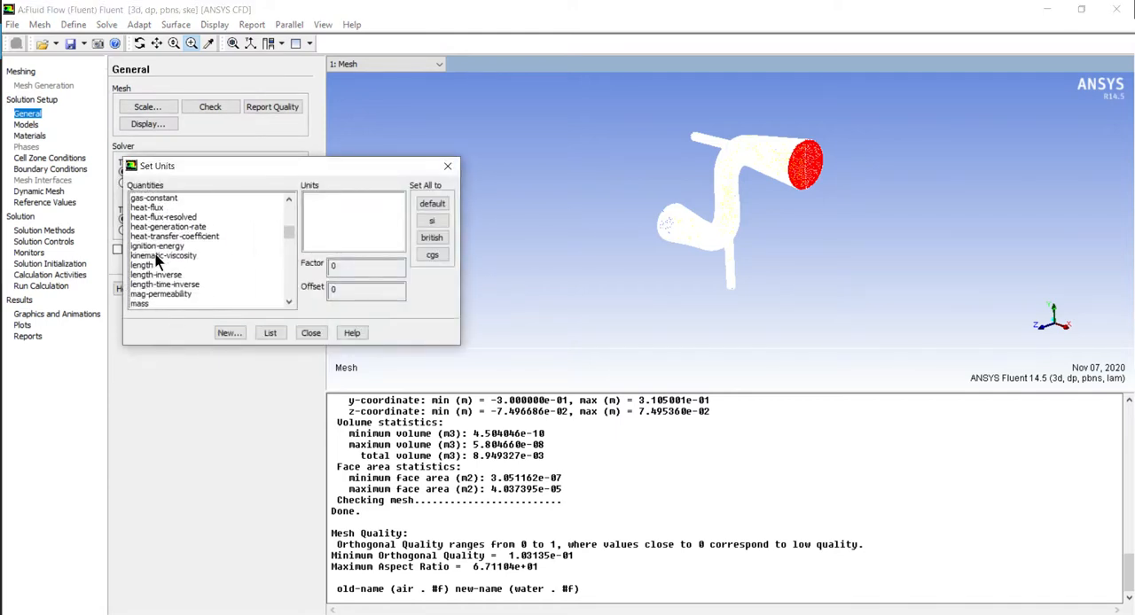
{"action": "left_click", "coordinate": [149, 264]}
{"action": "left_click", "coordinate": [310, 217]}
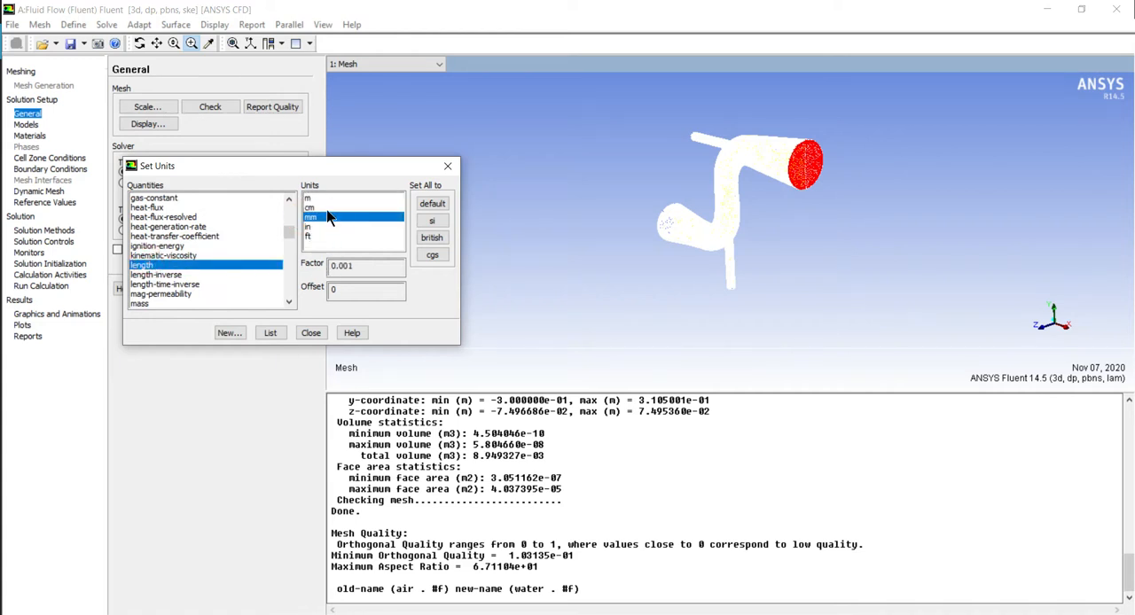
{"action": "left_click", "coordinate": [311, 333]}
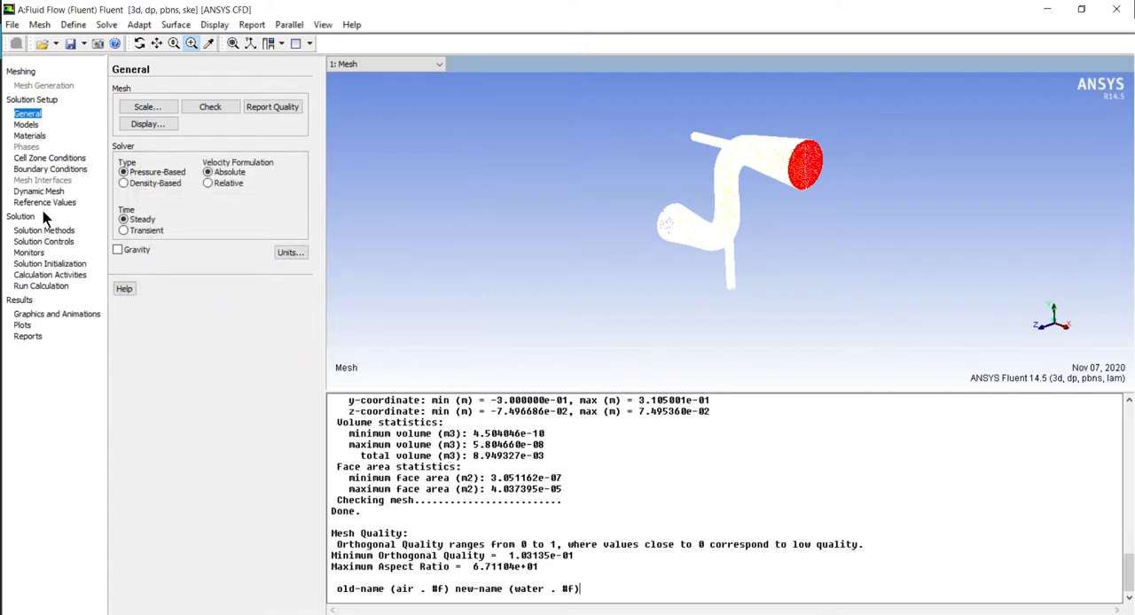
Review the cell zone and model setup and the water material's density, specific heat, conductivity and viscosity
{"action": "left_click", "coordinate": [37, 158]}
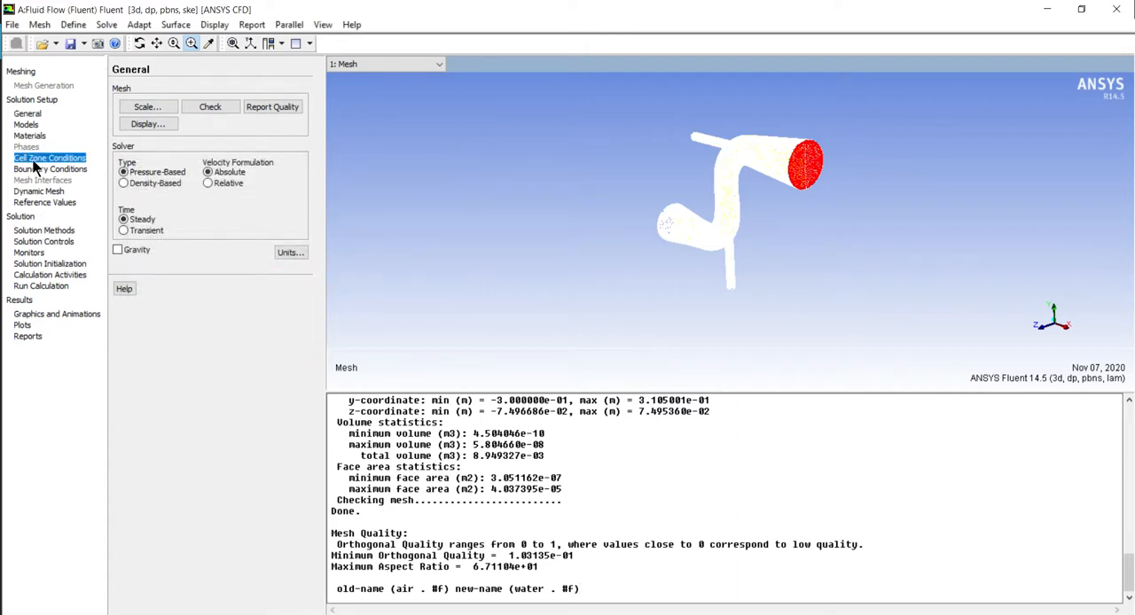
{"action": "left_click", "coordinate": [28, 125]}
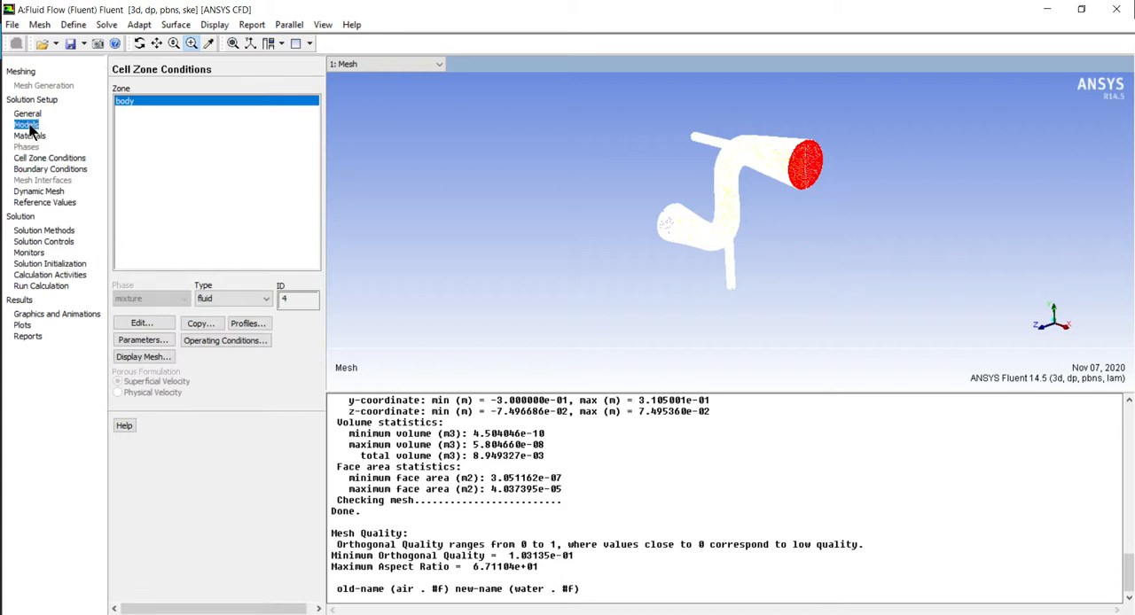
{"action": "left_click", "coordinate": [34, 136]}
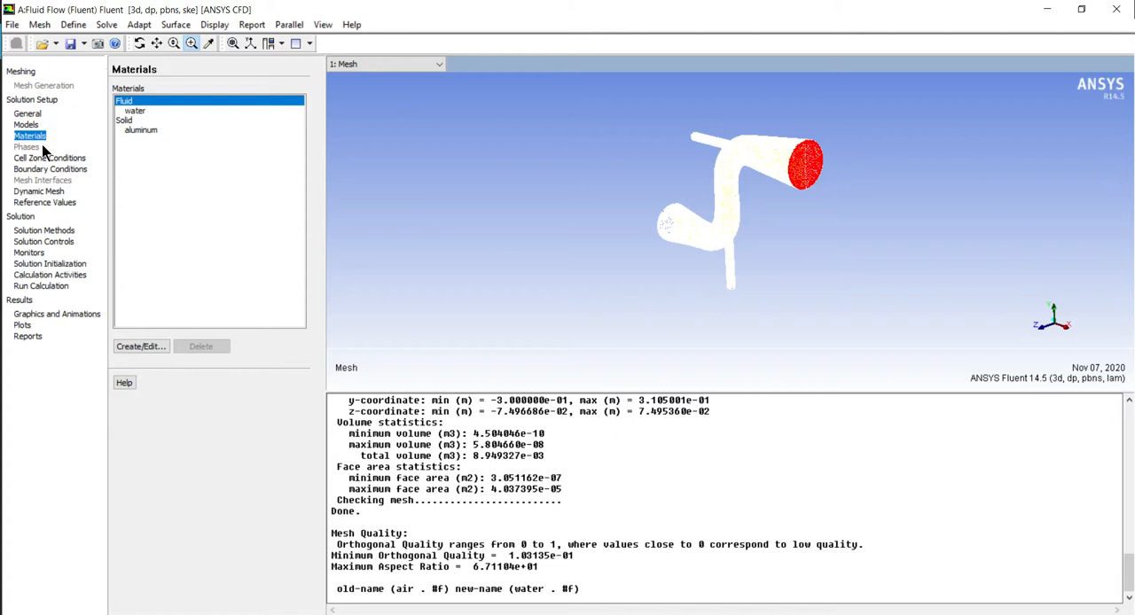
{"action": "left_click", "coordinate": [141, 112]}
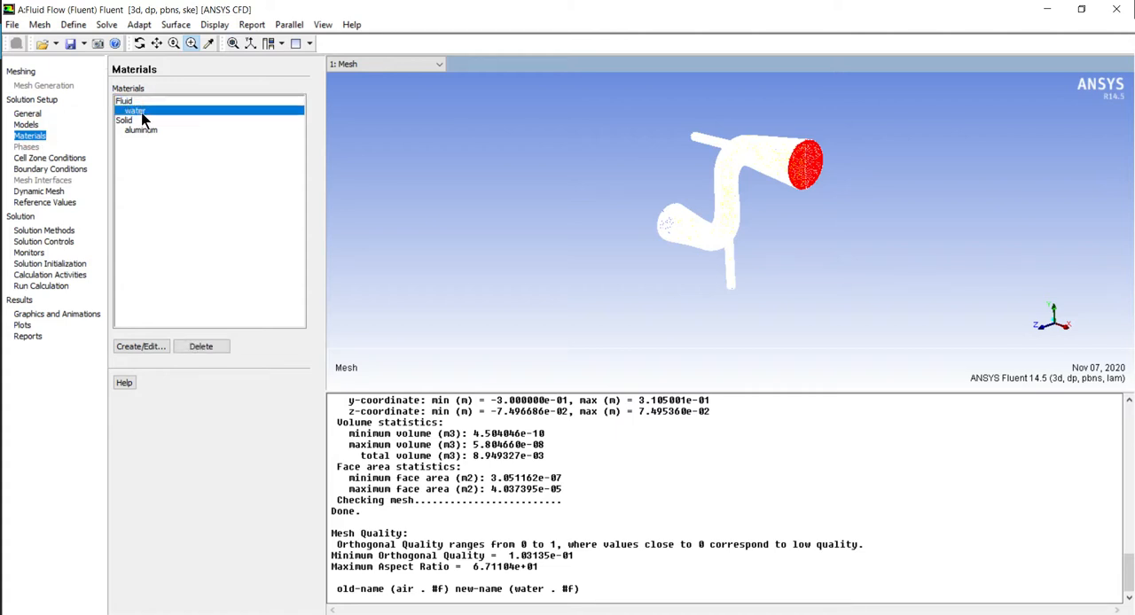
{"action": "left_click", "coordinate": [151, 345]}
{"action": "left_click", "coordinate": [191, 380]}
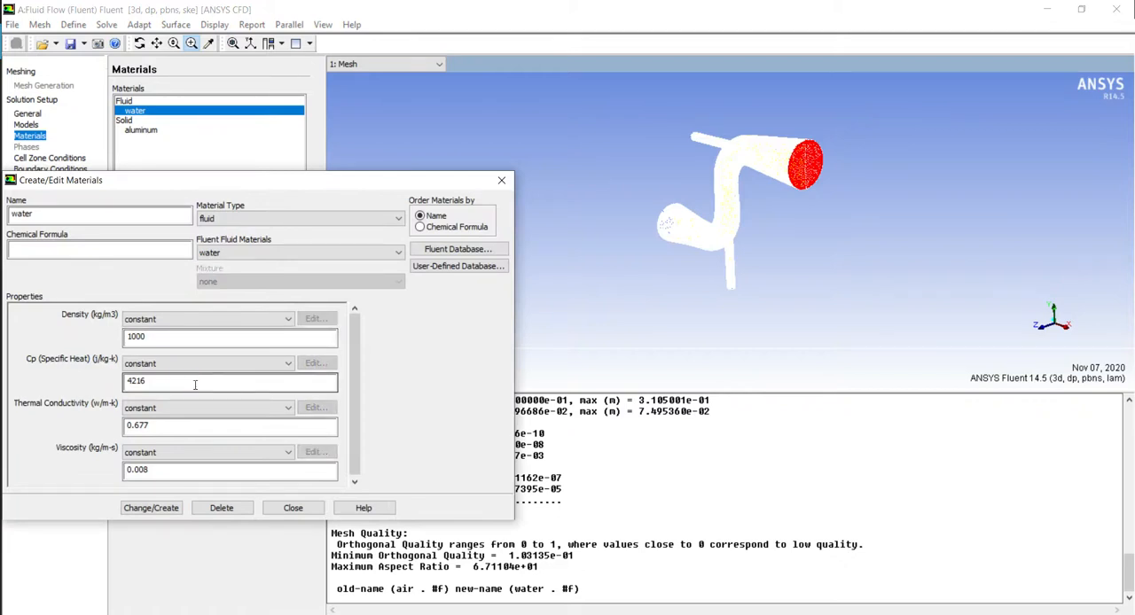
{"action": "left_click", "coordinate": [293, 508]}
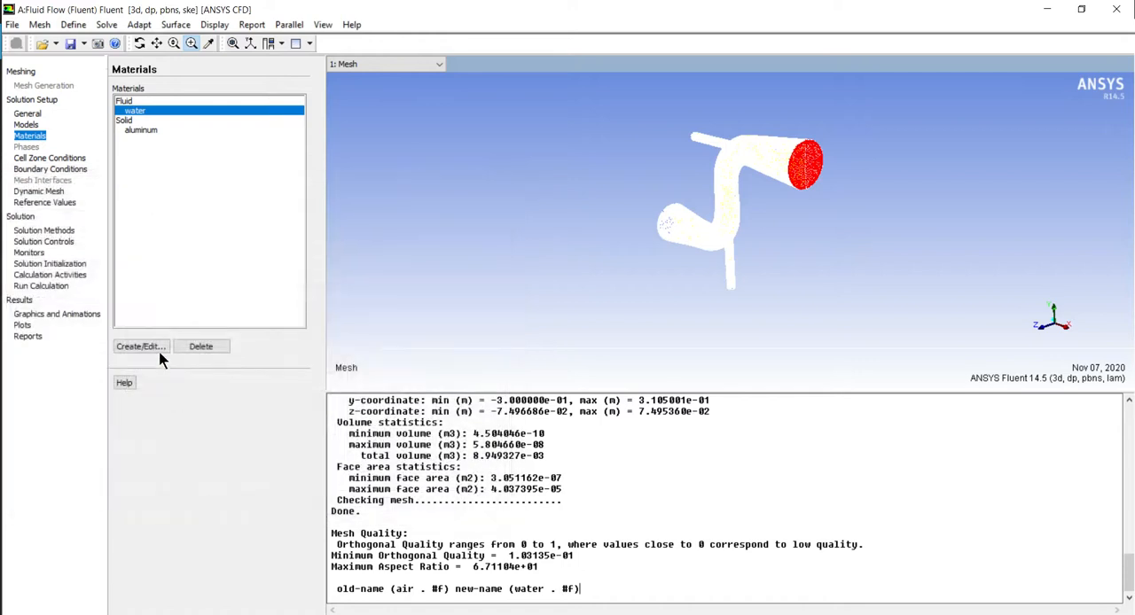
{"action": "left_click", "coordinate": [33, 159]}
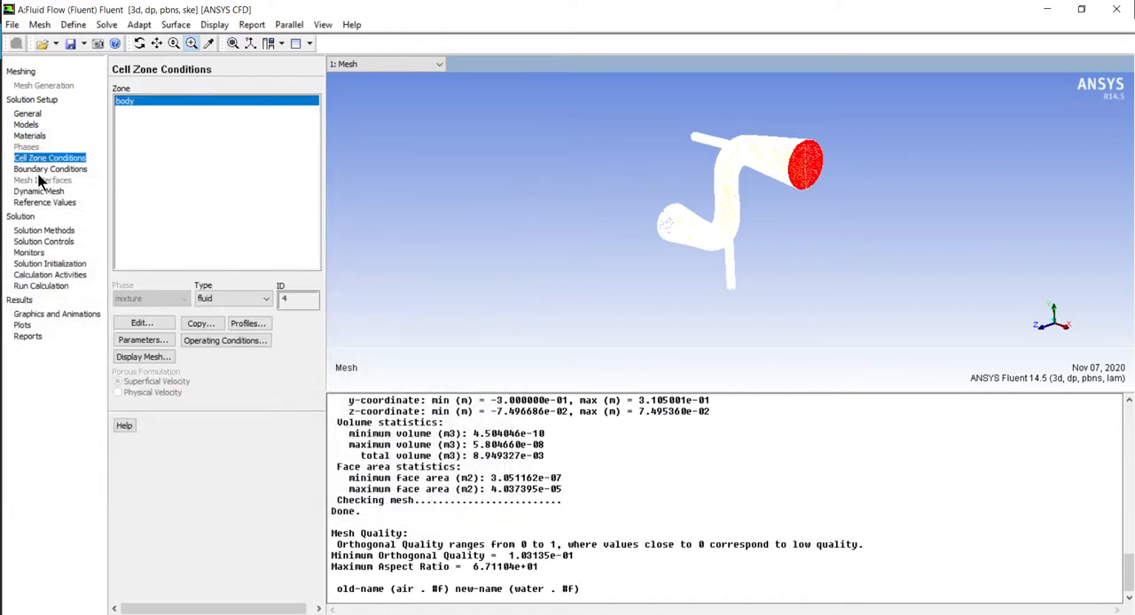
Define the largeinlet velocity by Components, with an X-velocity of 0.3 m/s
{"action": "left_click", "coordinate": [39, 168]}
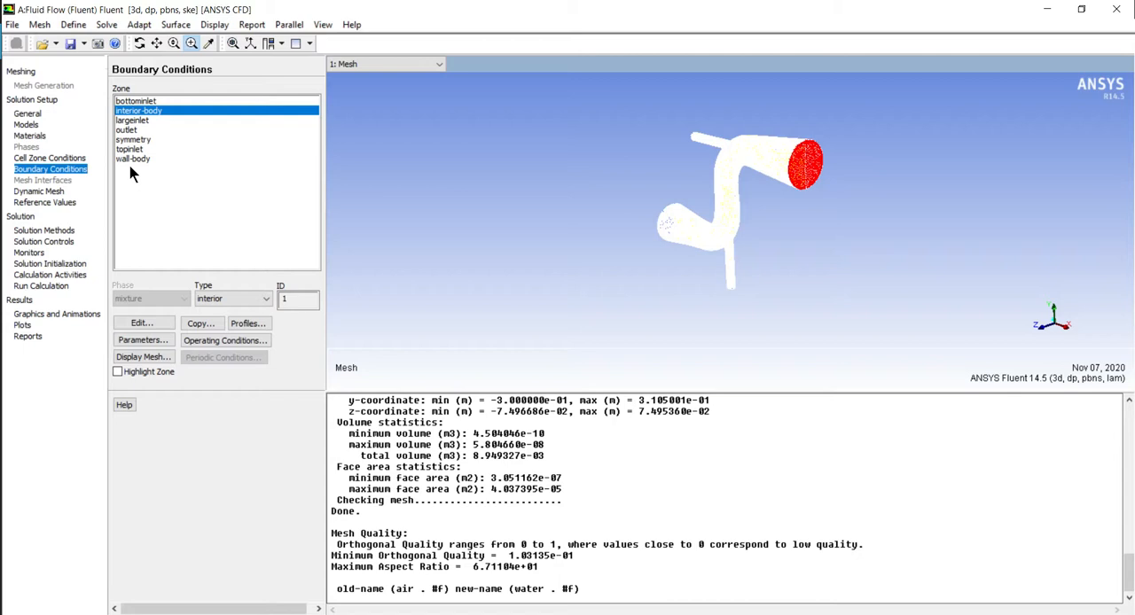
{"action": "left_click", "coordinate": [128, 121]}
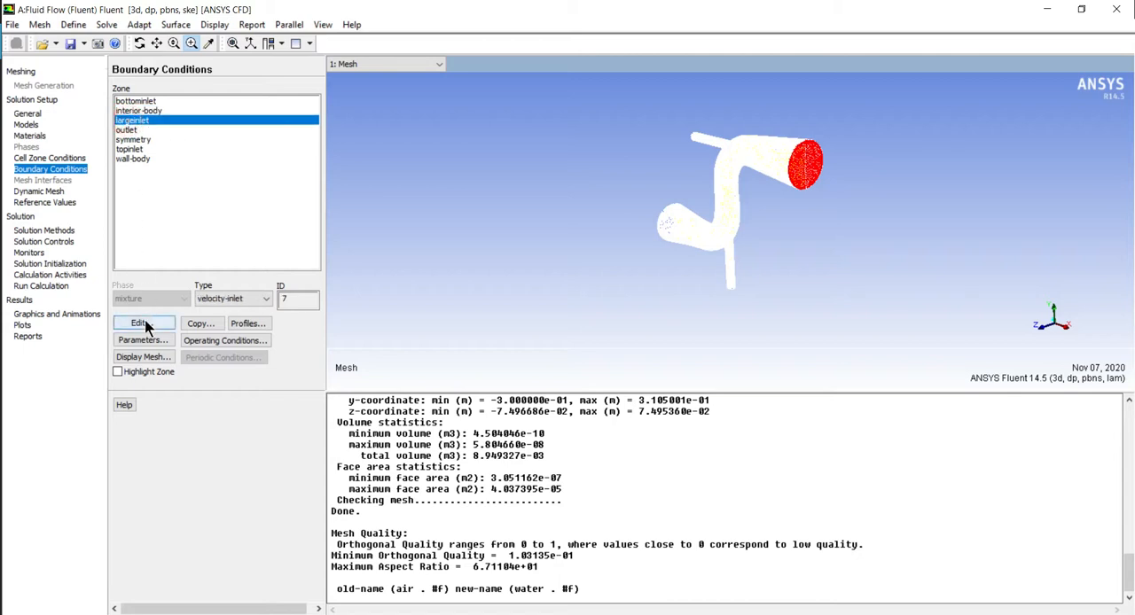
{"action": "left_click", "coordinate": [142, 323]}
{"action": "left_click", "coordinate": [824, 392]}
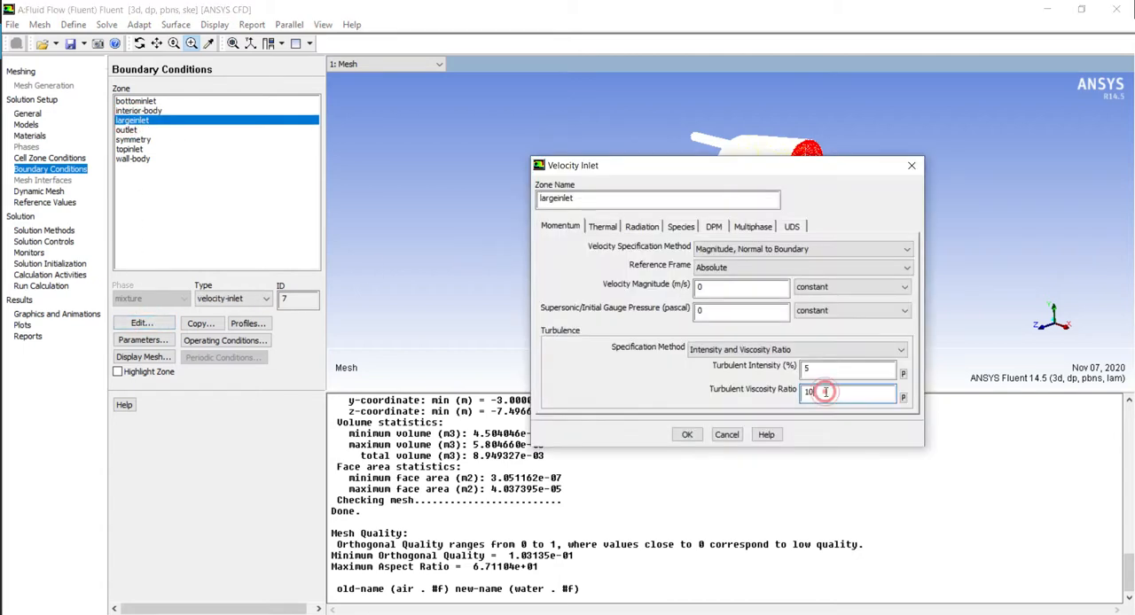
{"action": "left_click", "coordinate": [743, 350]}
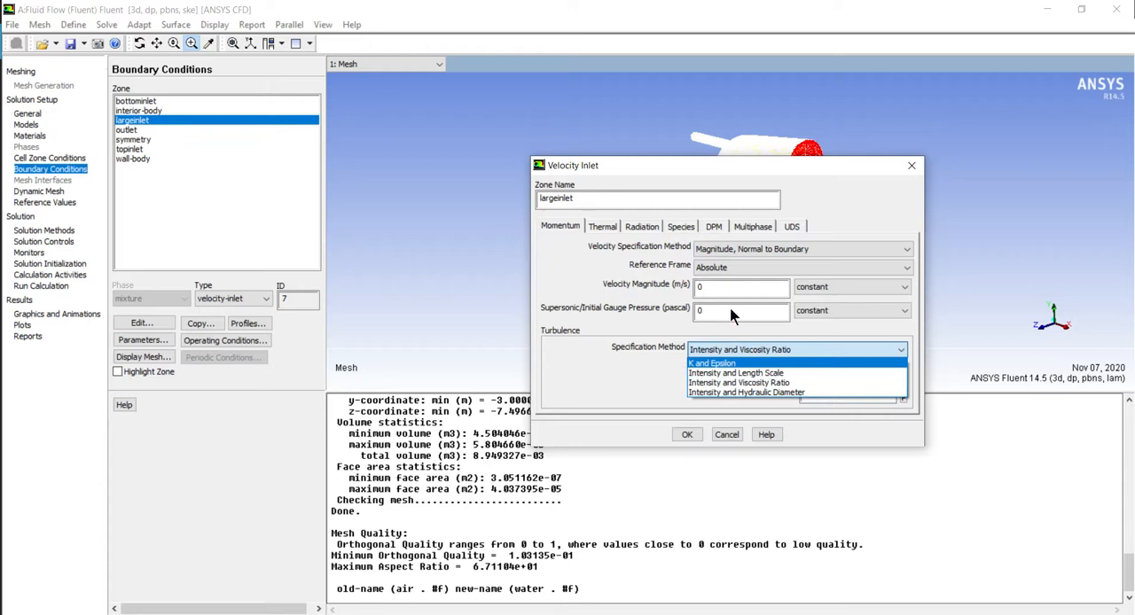
{"action": "left_click", "coordinate": [719, 254]}
{"action": "left_click", "coordinate": [718, 255]}
{"action": "left_click", "coordinate": [722, 274]}
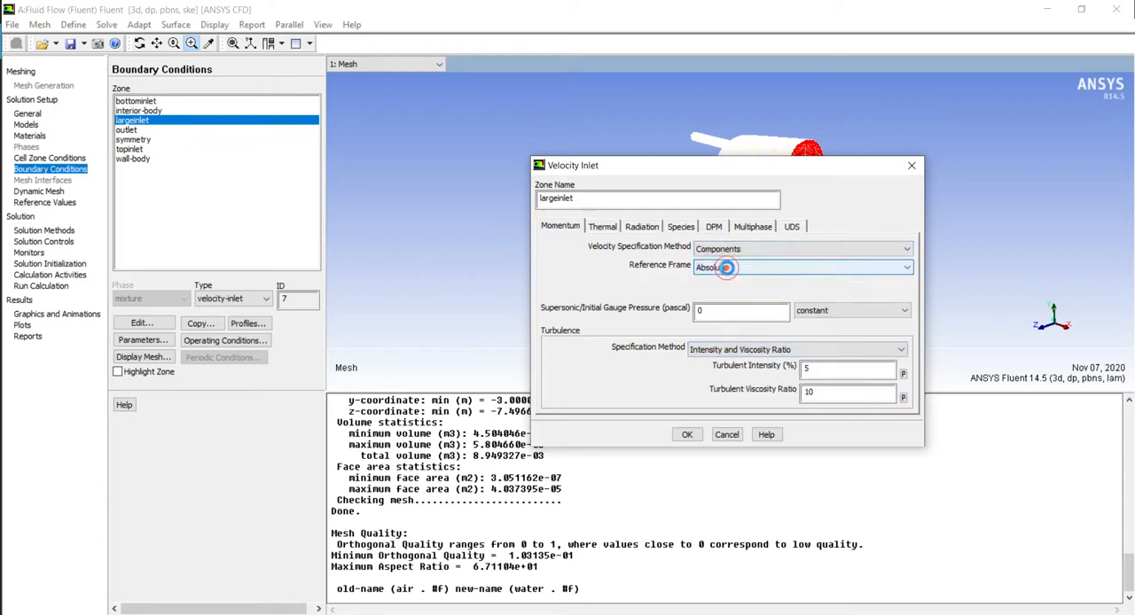
{"action": "left_click", "coordinate": [714, 329]}
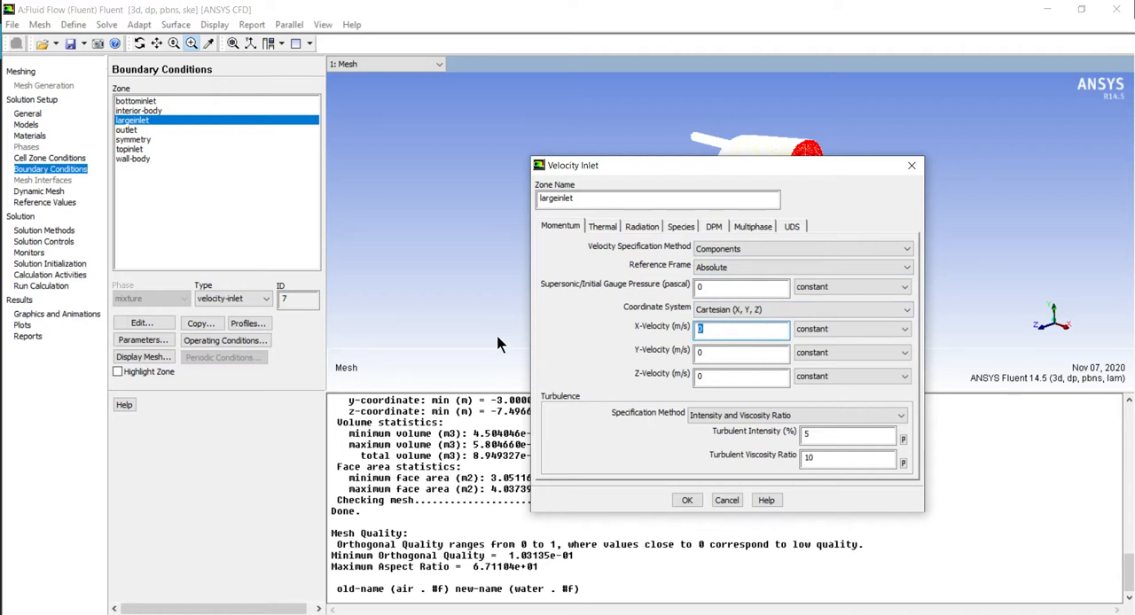
{"action": "type", "text": "0.3"}
{"action": "double_click", "coordinate": [717, 328]}
{"action": "type", "text": "0."}
Specify the largeinlet turbulence by Intensity and Hydraulic Diameter, with a hydraulic diameter of 150 mm
{"action": "left_click", "coordinate": [693, 415]}
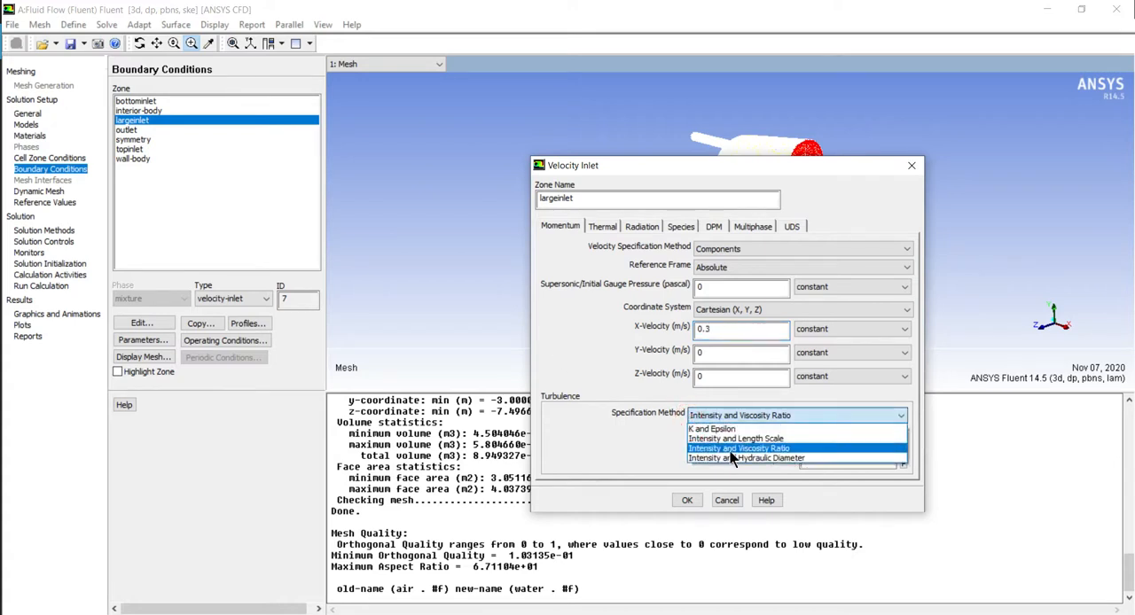
{"action": "left_click", "coordinate": [734, 458]}
{"action": "double_click", "coordinate": [837, 457]}
{"action": "type", "text": "150"}
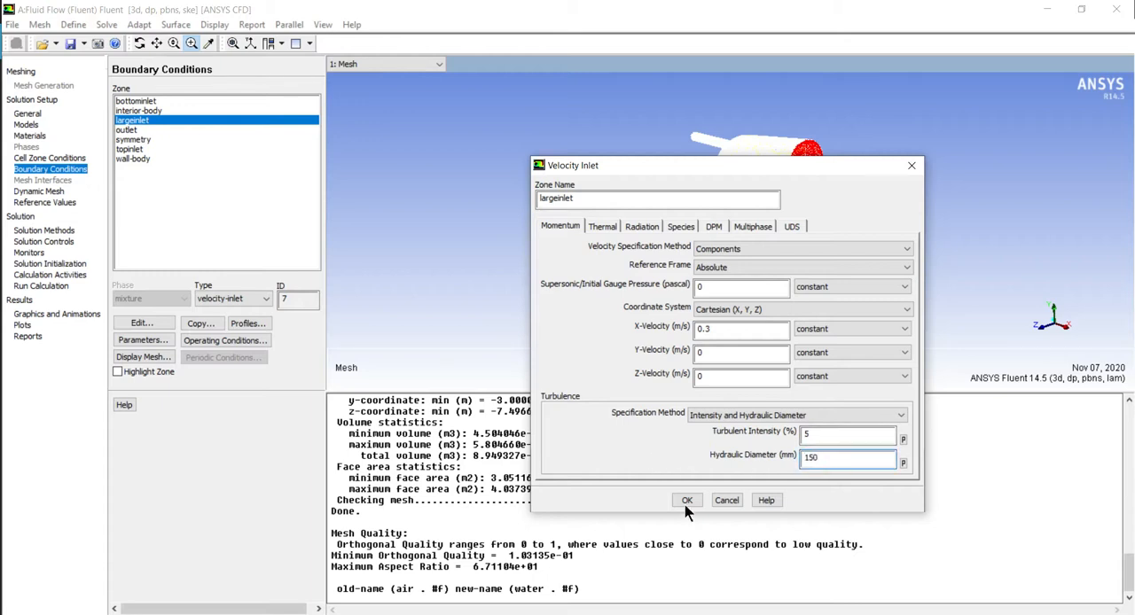
Set the largeinlet's inlet temperature to 295 K and apply its velocity inlet settings
{"action": "left_click_drag", "start_coordinate": [652, 163], "coordinate": [372, 163]}
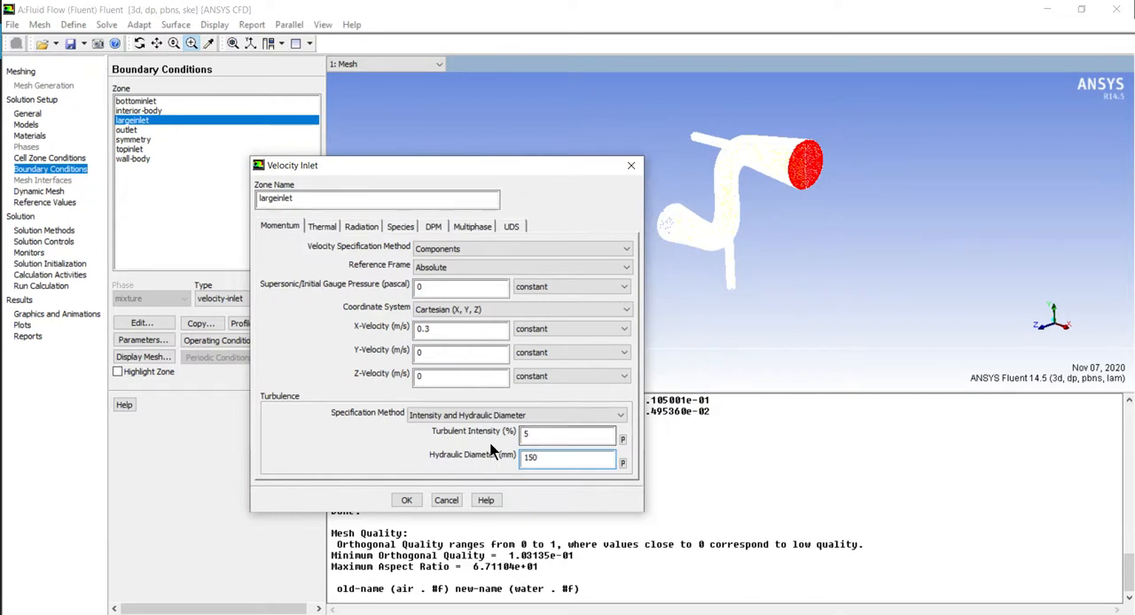
{"action": "left_click_drag", "start_coordinate": [368, 165], "coordinate": [297, 173]}
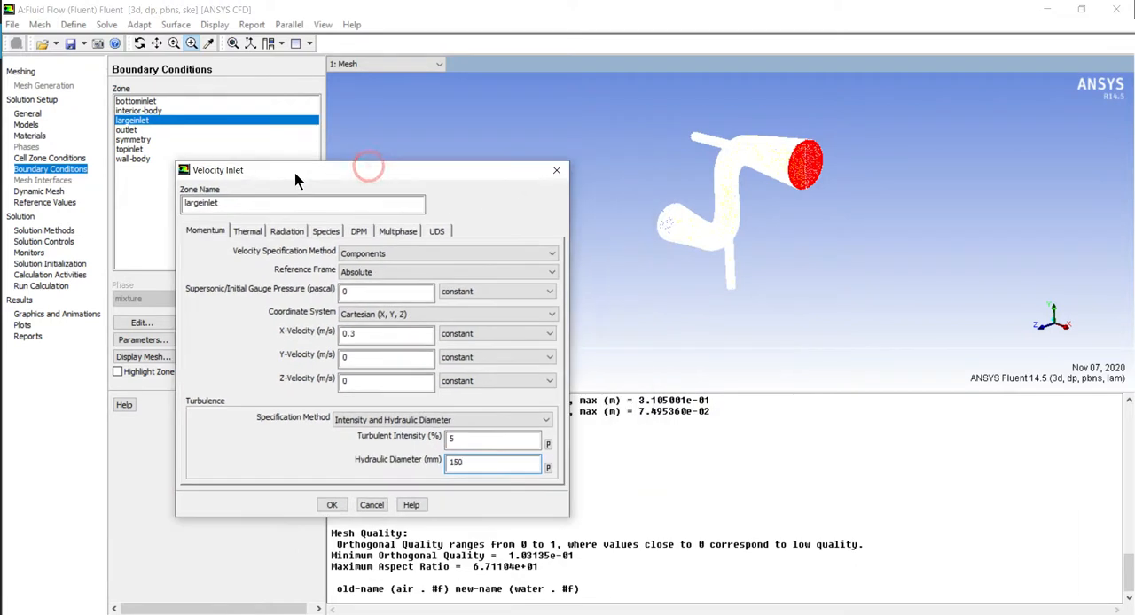
{"action": "left_click", "coordinate": [246, 234]}
{"action": "double_click", "coordinate": [271, 257]}
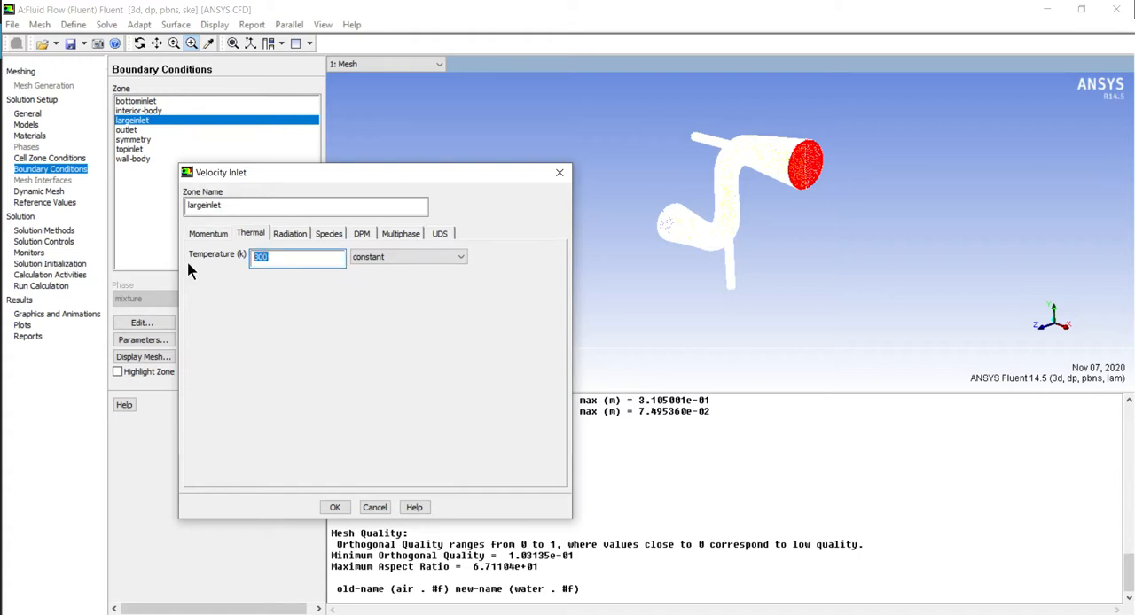
{"action": "type", "text": "395"}
{"action": "key", "text": "BackSpace"}
{"action": "key", "text": "BackSpace"}
{"action": "type", "text": "295"}
{"action": "left_click", "coordinate": [335, 508]}
Specify the outlet's backflow turbulence by Intensity and Hydraulic Diameter, with a hydraulic diameter of 150 mm, and check its backflow temperature
{"action": "left_click", "coordinate": [129, 130]}
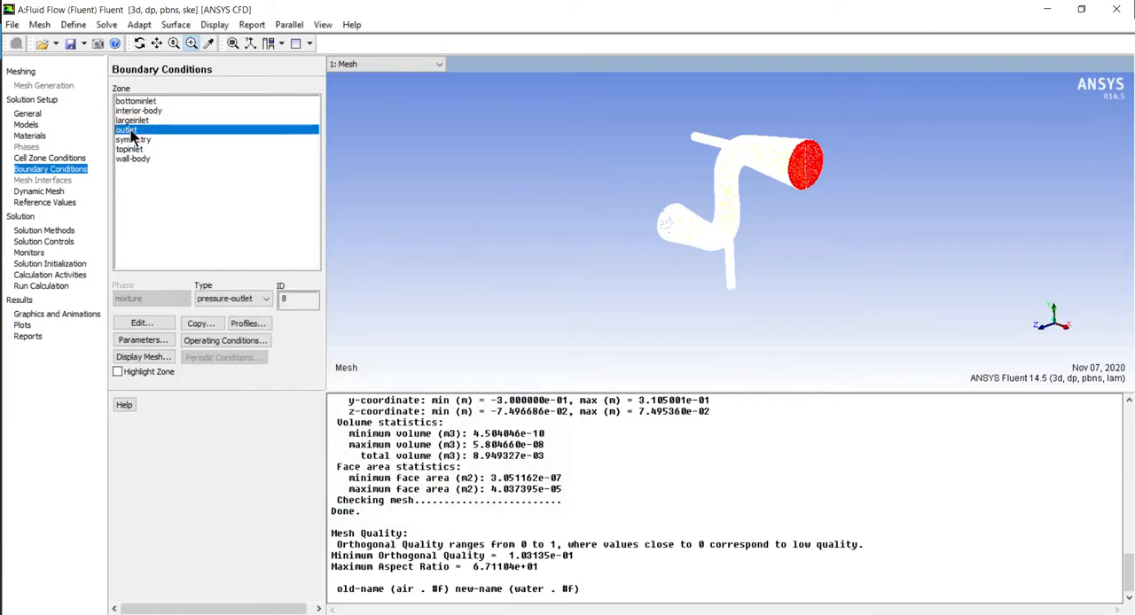
{"action": "left_click", "coordinate": [165, 320]}
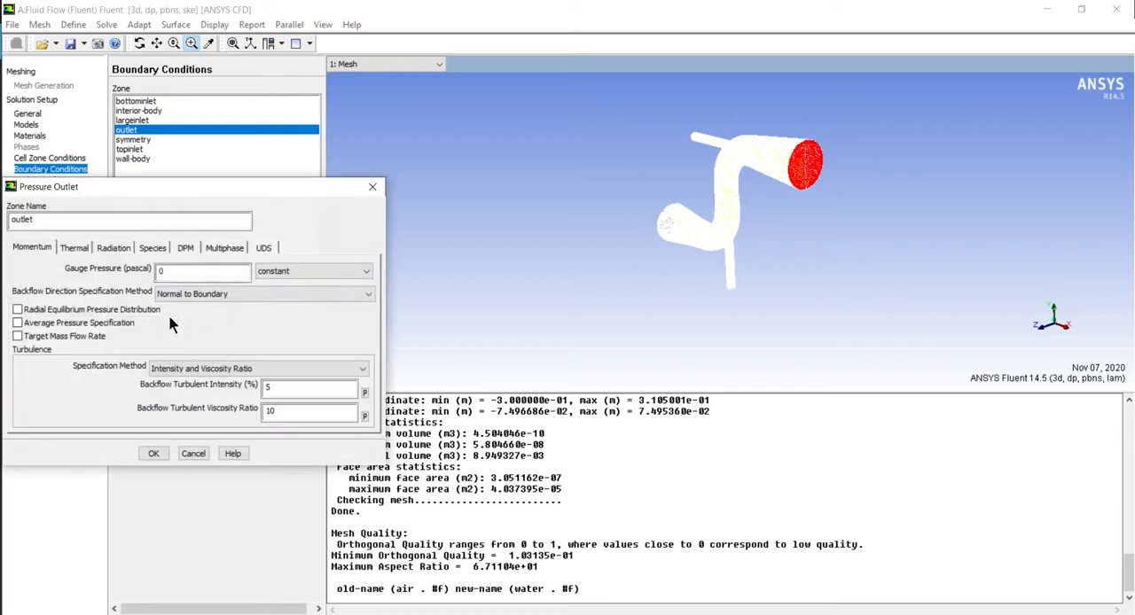
{"action": "left_click", "coordinate": [225, 369]}
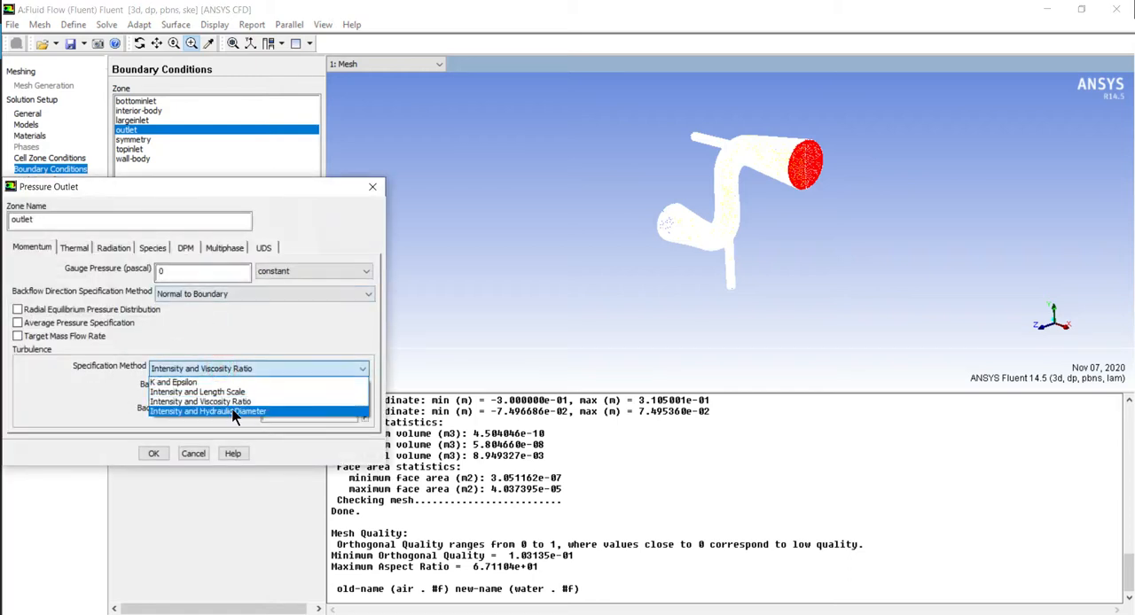
{"action": "left_click", "coordinate": [235, 412]}
{"action": "double_click", "coordinate": [292, 410]}
{"action": "type", "text": "150"}
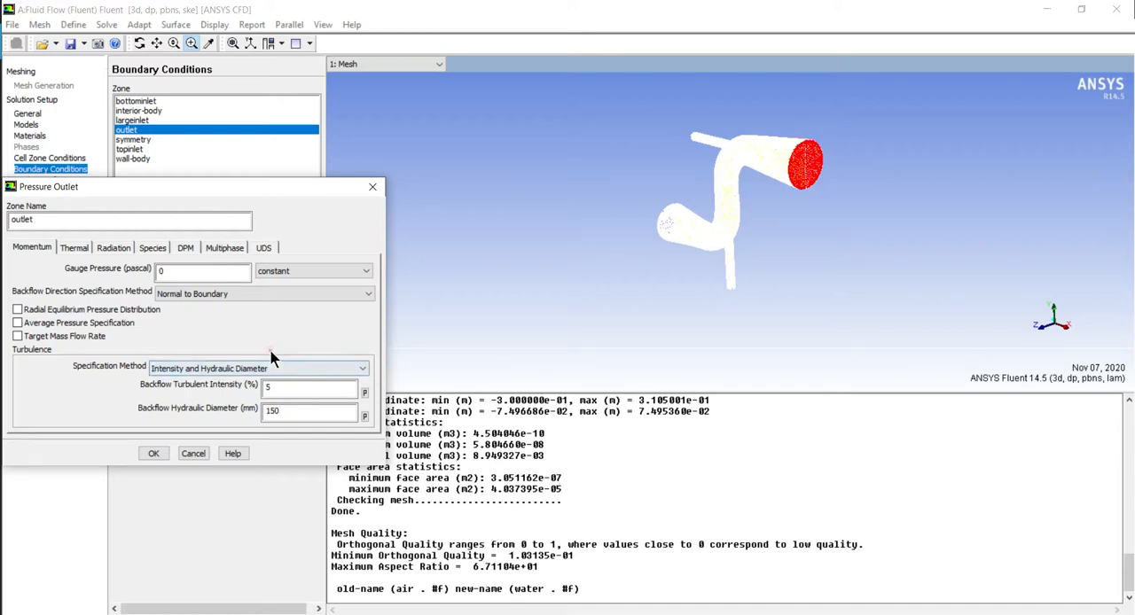
{"action": "left_click", "coordinate": [76, 249]}
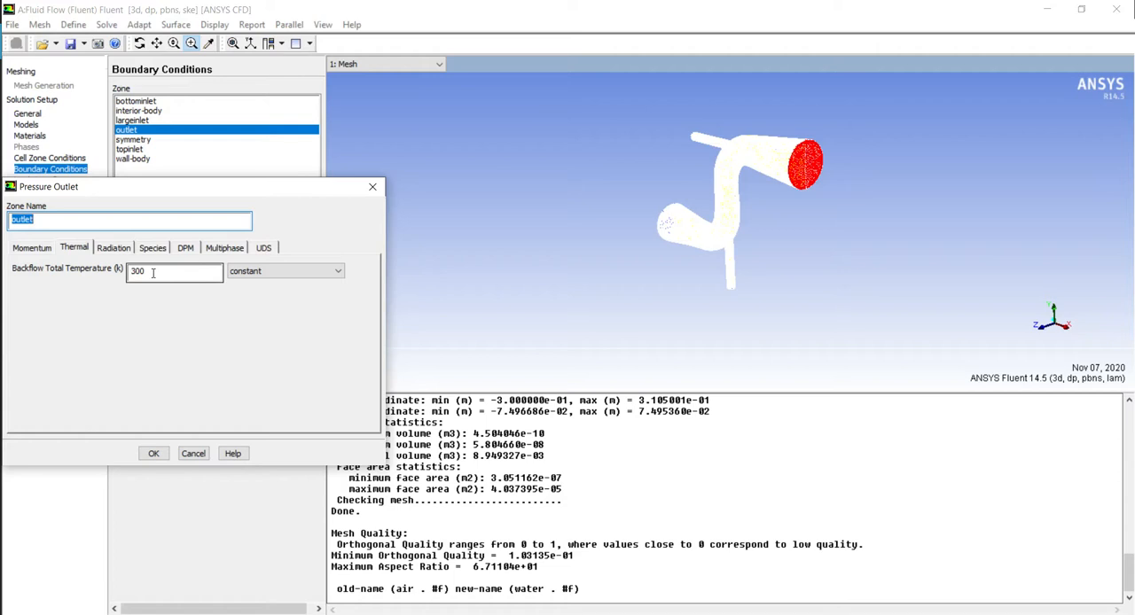
{"action": "left_click", "coordinate": [154, 453]}
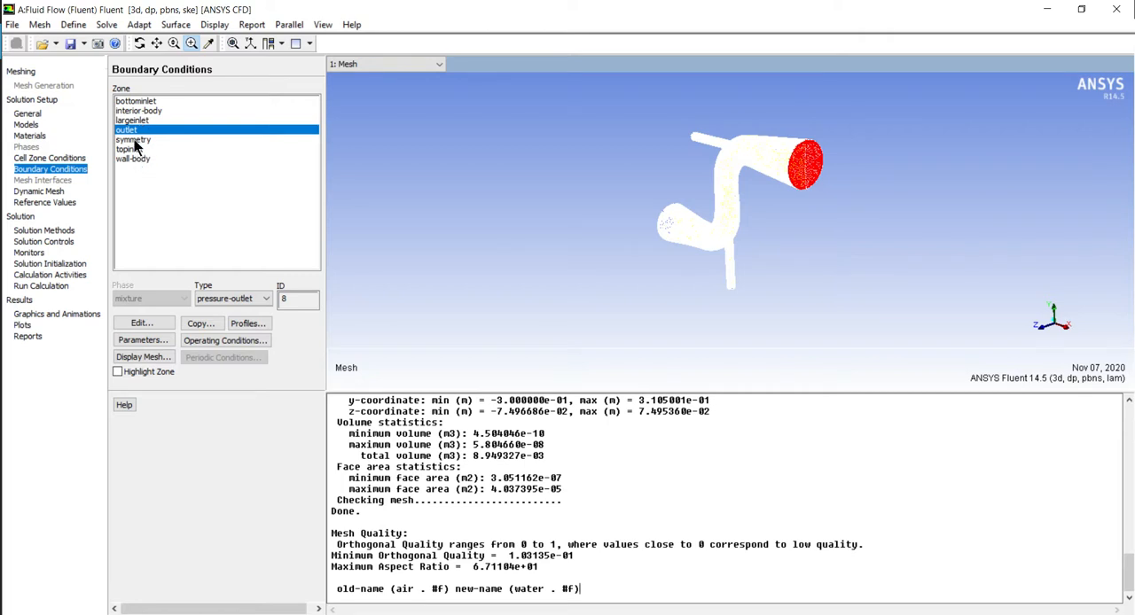
Define the bottominlet velocity by Components, with a Y-velocity of 1.2 m/s
{"action": "left_click", "coordinate": [136, 101]}
{"action": "left_click", "coordinate": [139, 324]}
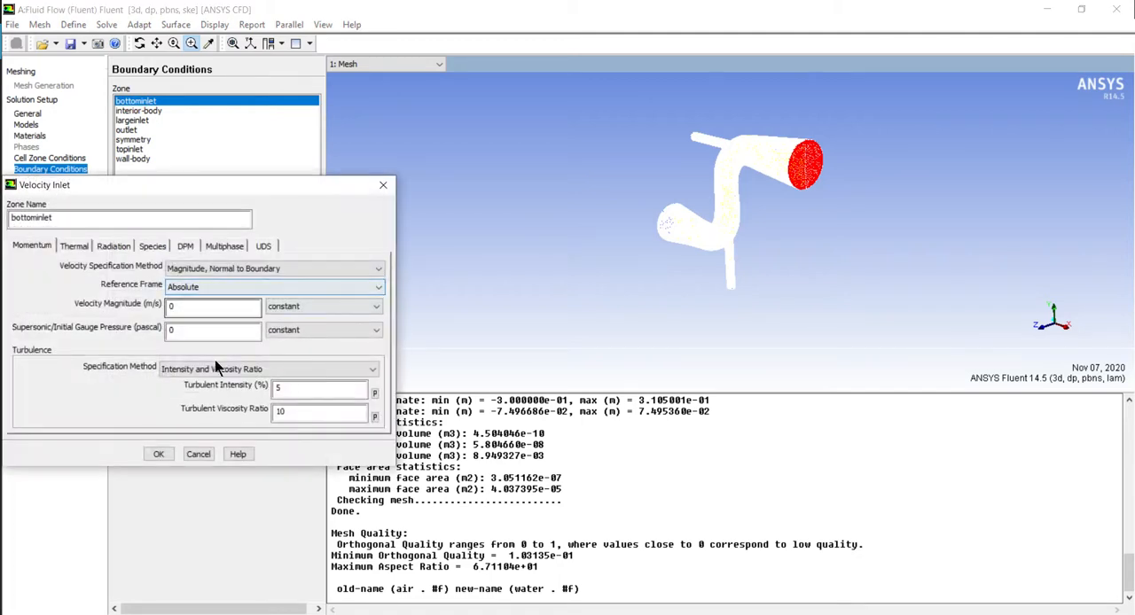
{"action": "left_click", "coordinate": [213, 269]}
{"action": "left_click", "coordinate": [216, 294]}
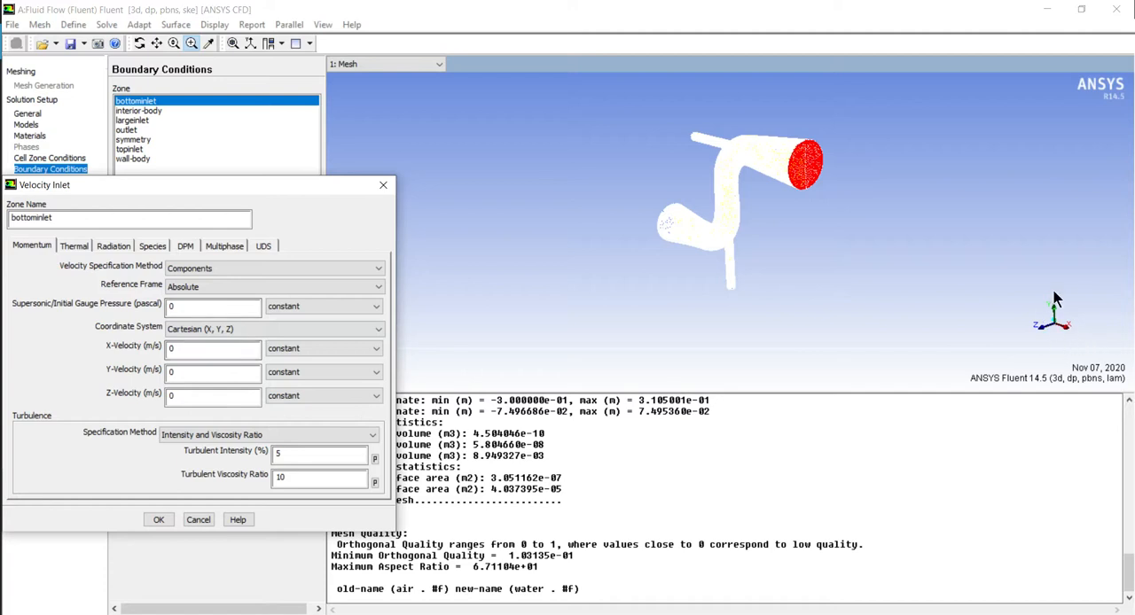
{"action": "double_click", "coordinate": [196, 370]}
{"action": "type", "text": "1.2"}
Specify the bottominlet turbulence by Intensity and Hydraulic Diameter, with a hydraulic diameter of 30 mm
{"action": "left_click", "coordinate": [267, 434]}
{"action": "left_click", "coordinate": [267, 472]}
{"action": "left_click", "coordinate": [254, 435]}
{"action": "left_click", "coordinate": [260, 476]}
{"action": "double_click", "coordinate": [298, 476]}
{"action": "type", "text": "30"}
{"action": "left_click", "coordinate": [142, 458]}
Set the bottominlet's inlet temperature to 313.15 K and apply its velocity inlet settings
{"action": "left_click", "coordinate": [74, 247]}
{"action": "double_click", "coordinate": [112, 271]}
{"action": "type", "text": "313.15"}
{"action": "left_click", "coordinate": [159, 520]}
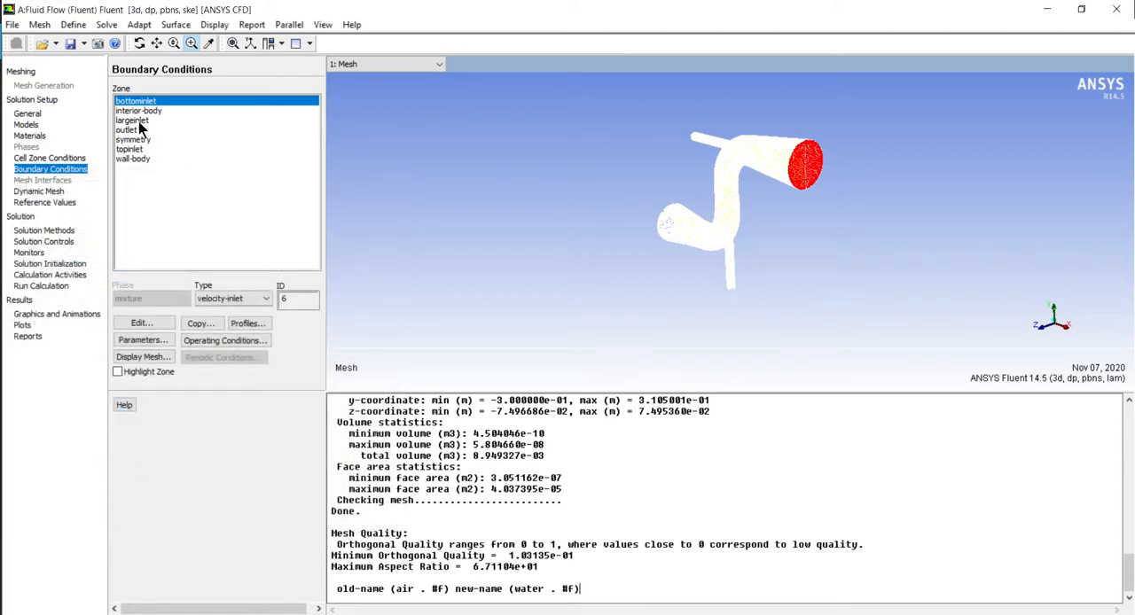
Enter a constant inlet temperature in kelvin for the topinlet boundary
{"action": "left_click", "coordinate": [139, 148]}
{"action": "left_click", "coordinate": [135, 322]}
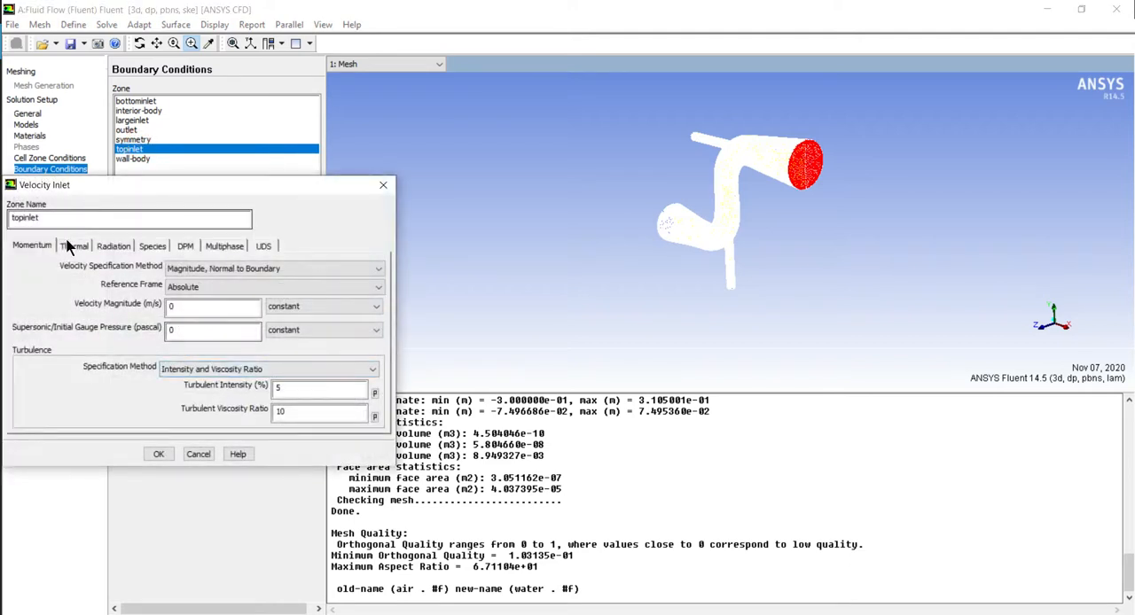
{"action": "left_click", "coordinate": [75, 246]}
{"action": "double_click", "coordinate": [150, 270]}
{"action": "type", "text": "1313.5"}
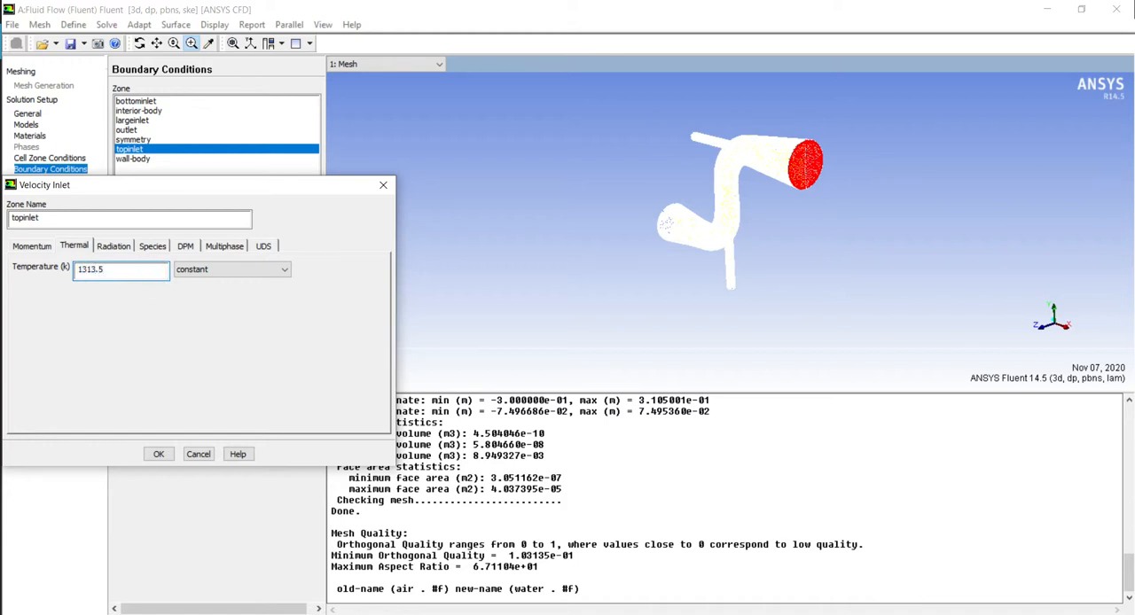
{"action": "key", "text": "BackSpace"}
Define the topinlet velocity by Components, with an X-velocity of 1.2 m/s
{"action": "left_click", "coordinate": [31, 246]}
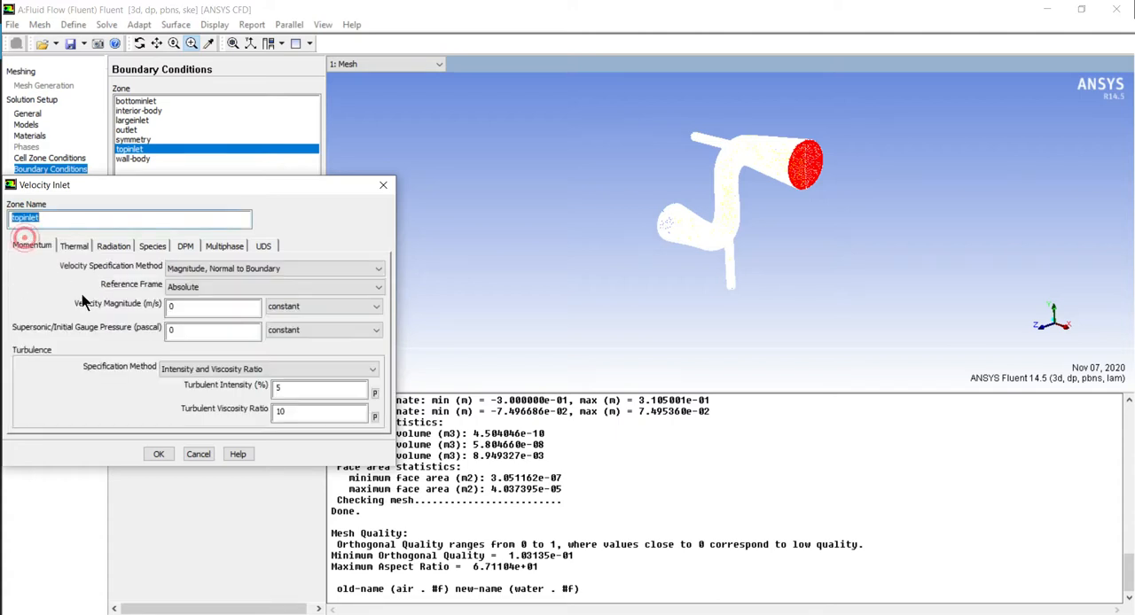
{"action": "left_click", "coordinate": [223, 269]}
{"action": "left_click", "coordinate": [215, 296]}
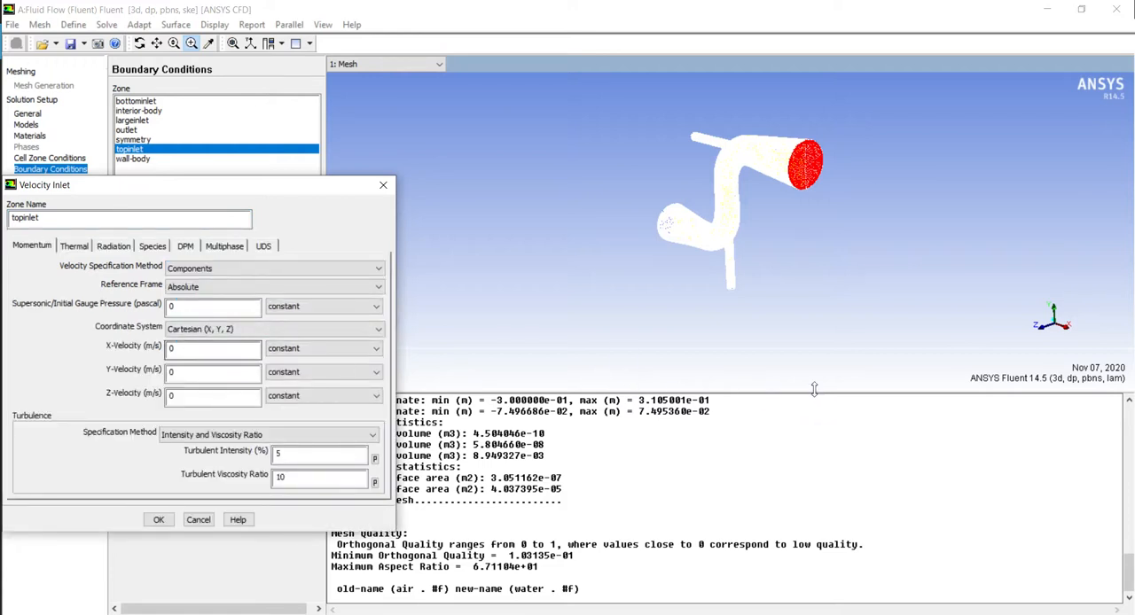
{"action": "left_click", "coordinate": [195, 351]}
{"action": "type", "text": "1.2"}
Specify the topinlet turbulence by Intensity and Hydraulic Diameter, with a hydraulic diameter of 30 mm, and apply the boundary settings
{"action": "left_click", "coordinate": [271, 435]}
{"action": "left_click", "coordinate": [278, 476]}
{"action": "double_click", "coordinate": [311, 477]}
{"action": "type", "text": "30"}
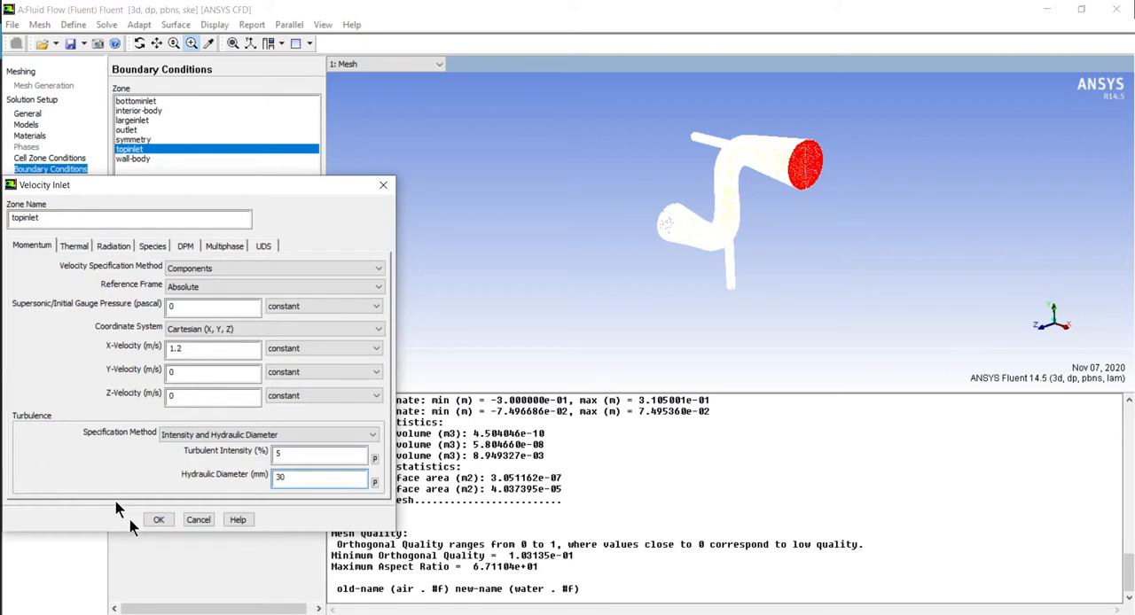
{"action": "left_click", "coordinate": [158, 520]}
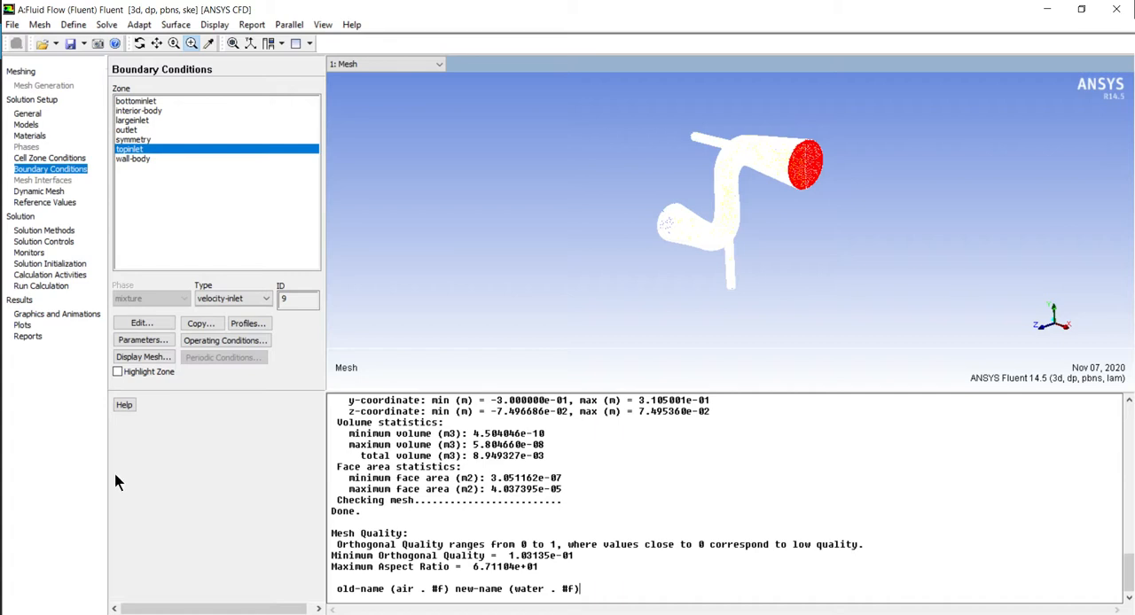
Review the solution methods, the solution controls and the settings of the surf-mon-1 outlet temperature monitor
{"action": "left_click", "coordinate": [37, 230]}
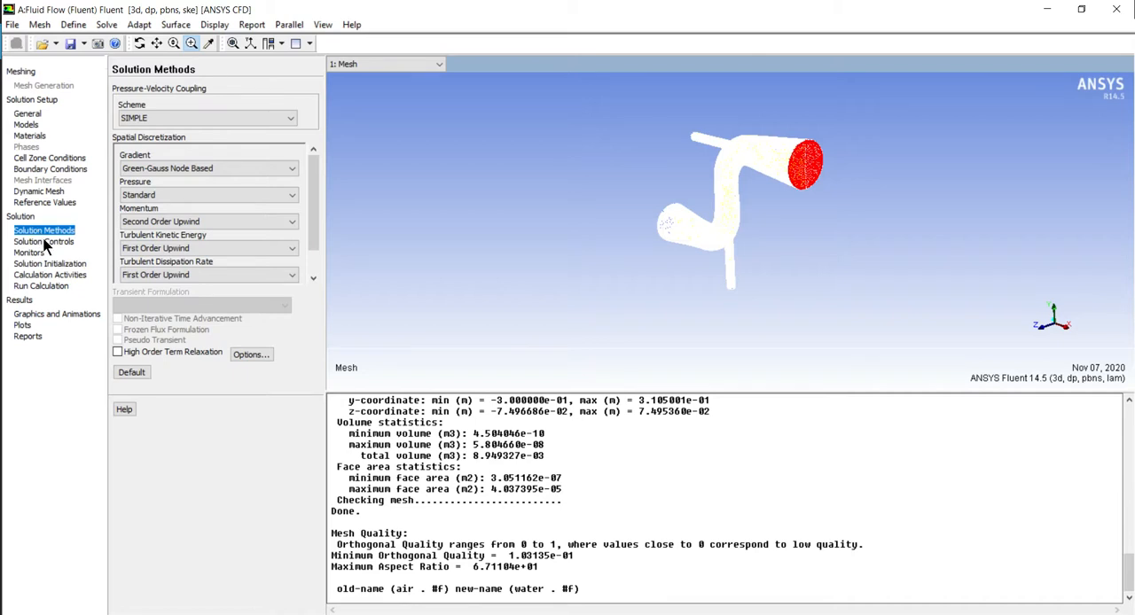
{"action": "left_click", "coordinate": [44, 242]}
{"action": "left_click", "coordinate": [40, 255]}
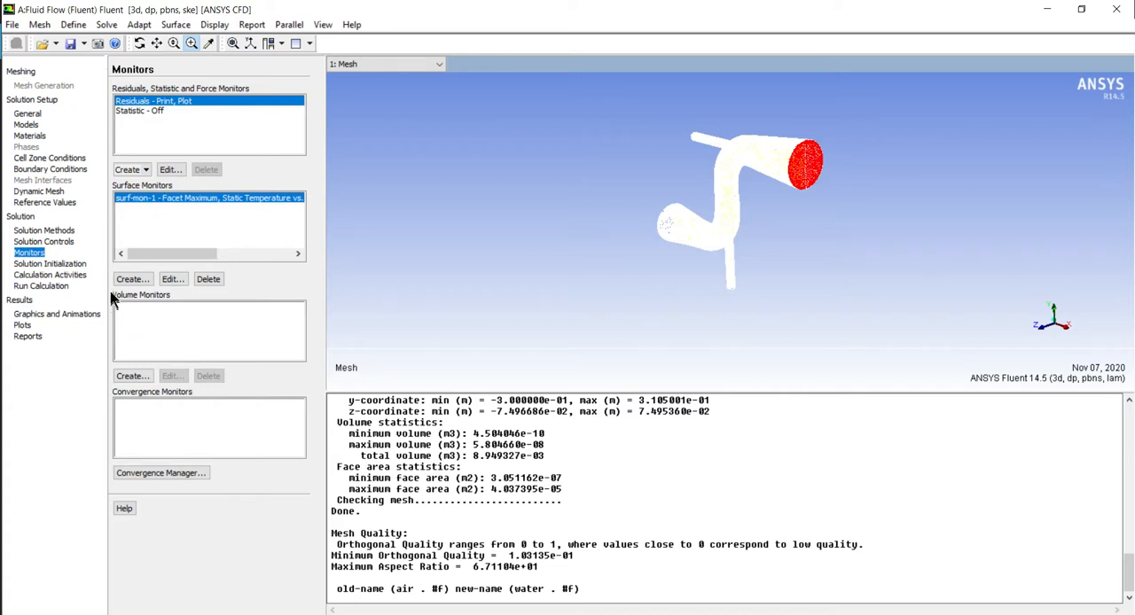
{"action": "left_click", "coordinate": [172, 279]}
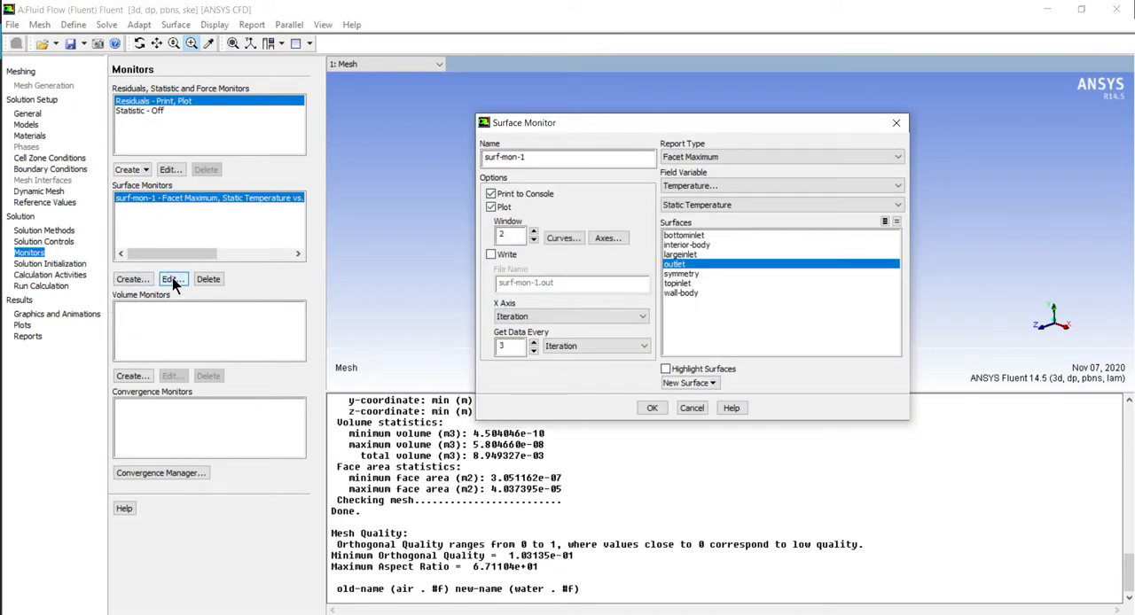
{"action": "left_click", "coordinate": [656, 409]}
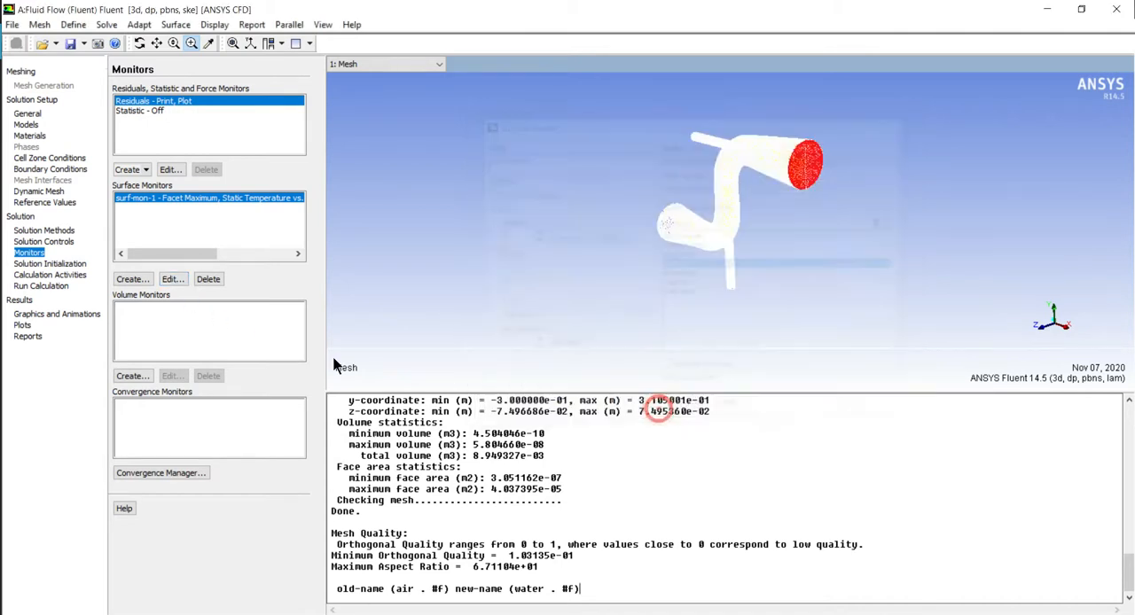
Initialize the solution with Hybrid Initialization
{"action": "left_click", "coordinate": [31, 264]}
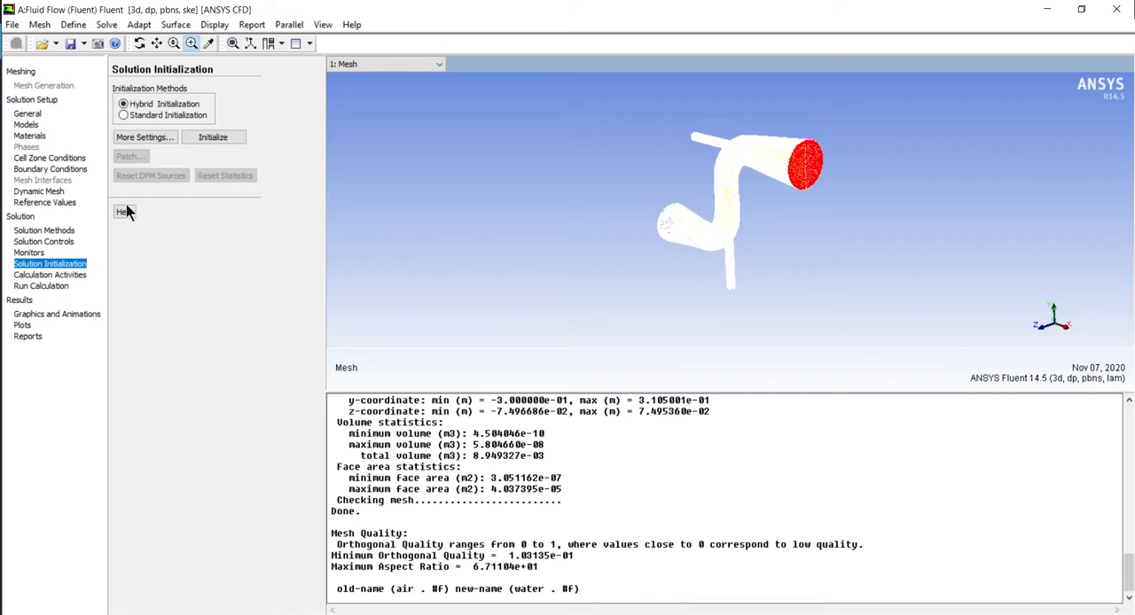
{"action": "left_click", "coordinate": [189, 137]}
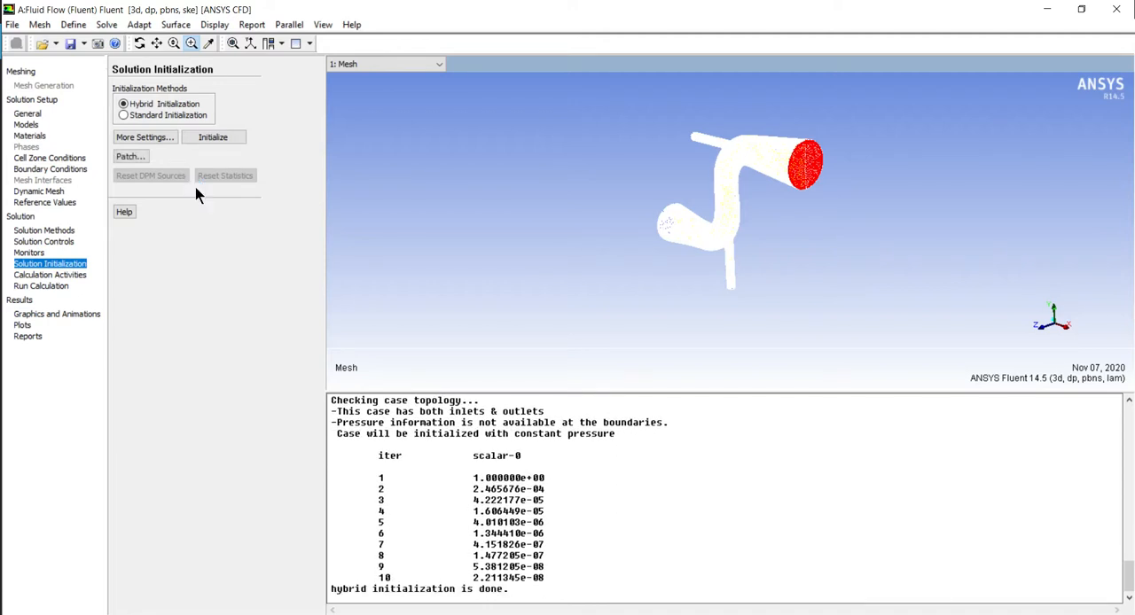
{"action": "left_click", "coordinate": [42, 277]}
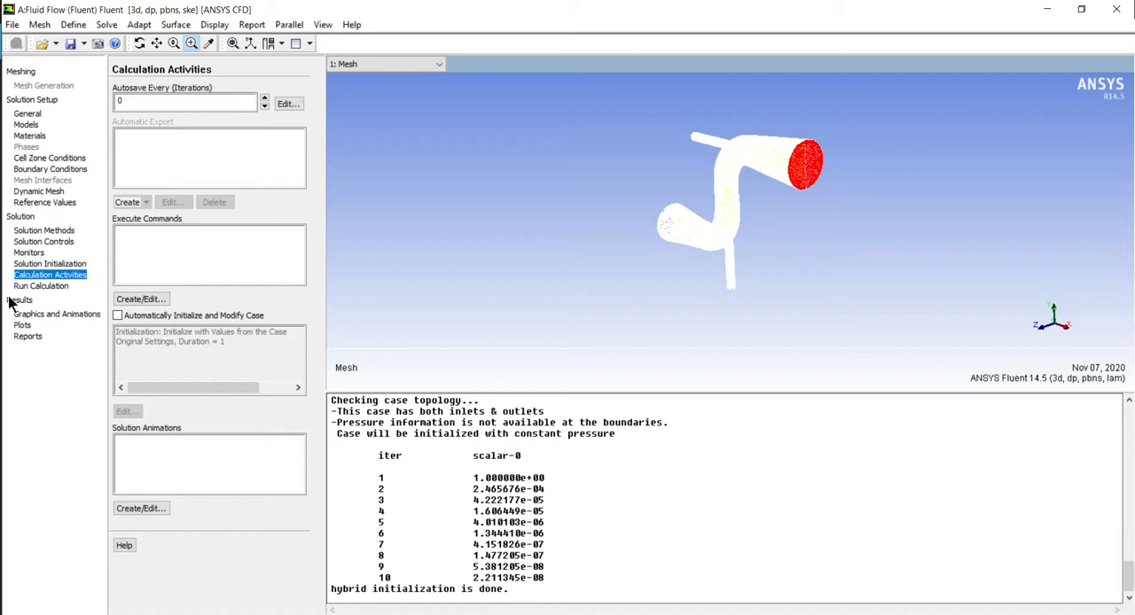
Run a case check and review its recommendations for models, boundaries and cell zones, materials and solver
{"action": "left_click", "coordinate": [37, 287]}
{"action": "left_click", "coordinate": [147, 91]}
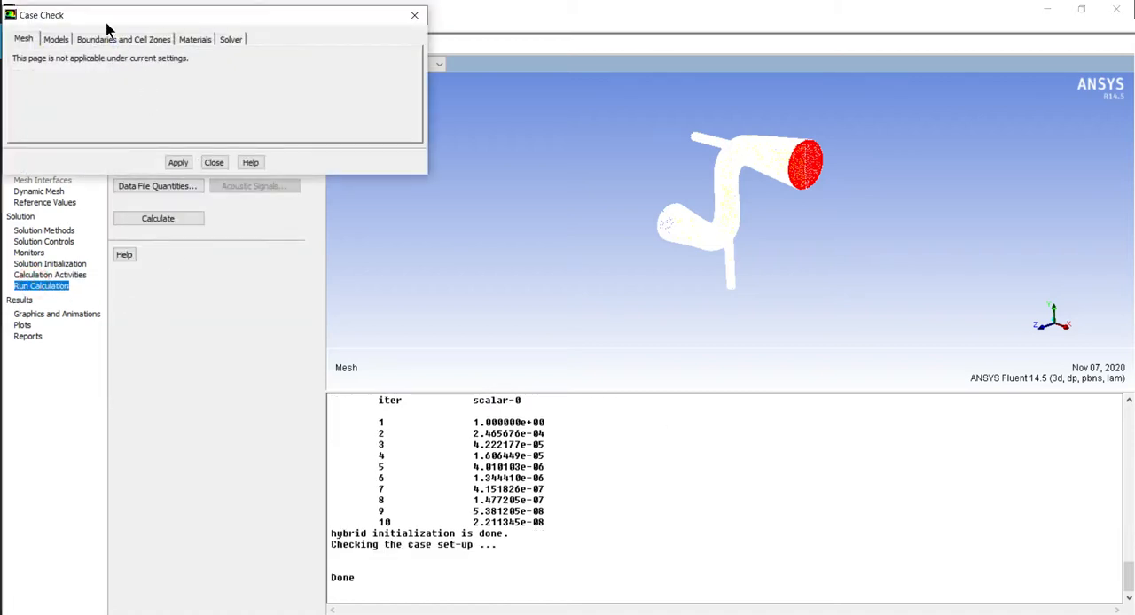
{"action": "left_click_drag", "start_coordinate": [110, 15], "coordinate": [653, 211]}
{"action": "left_click", "coordinate": [602, 229]}
{"action": "left_click", "coordinate": [647, 234]}
{"action": "left_click", "coordinate": [739, 234]}
{"action": "left_click", "coordinate": [775, 234]}
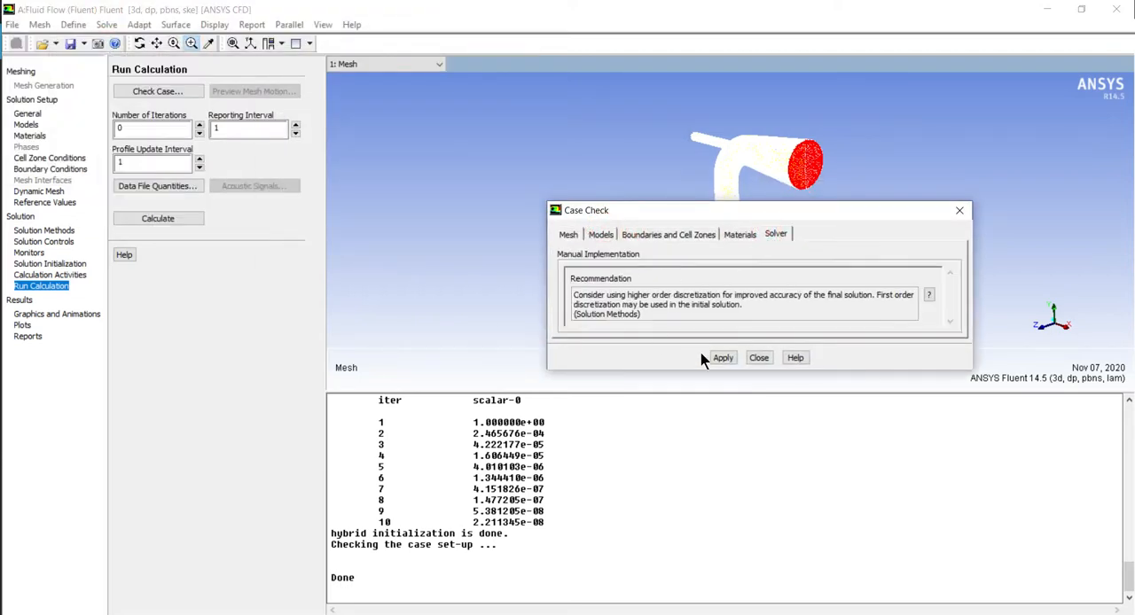
{"action": "left_click", "coordinate": [755, 358]}
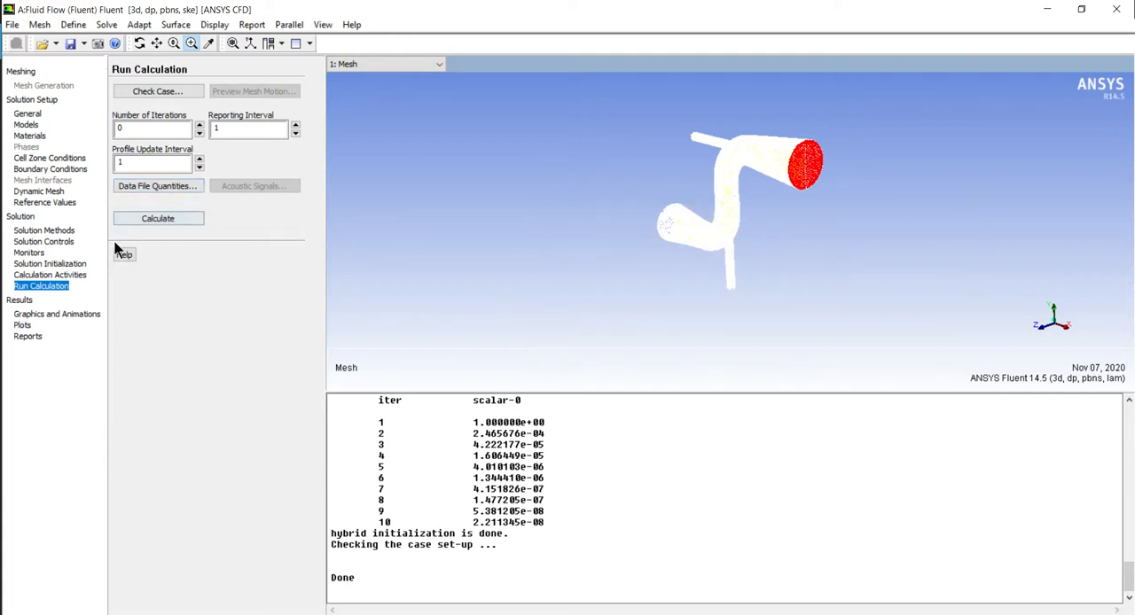
Set the number of iterations to 100 and run the calculation
{"action": "double_click", "coordinate": [135, 130]}
{"action": "type", "text": "100"}
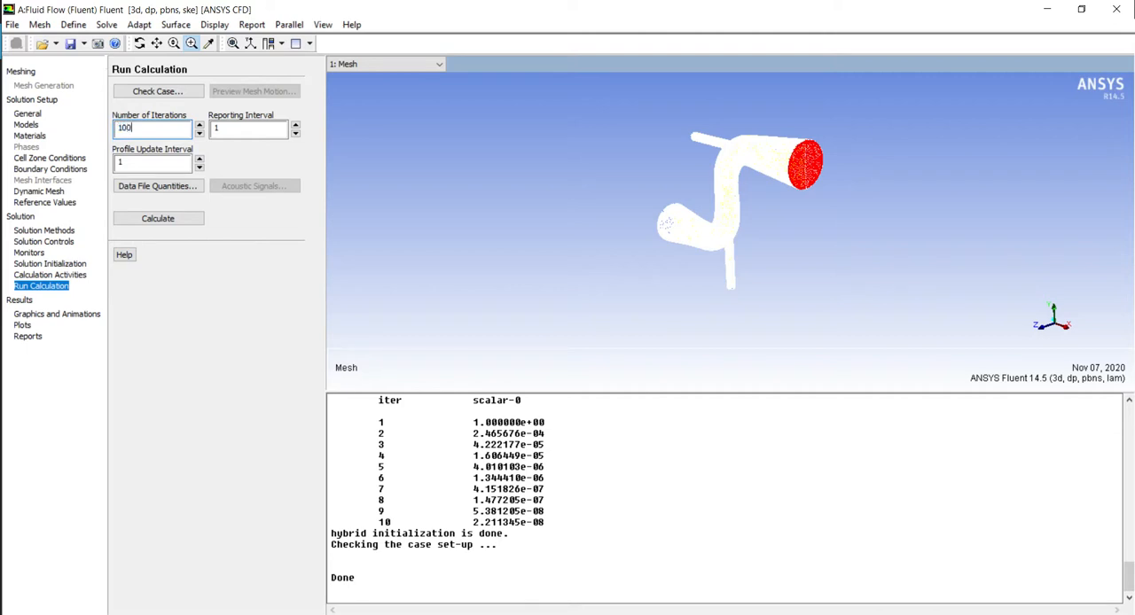
{"action": "left_click", "coordinate": [133, 218]}
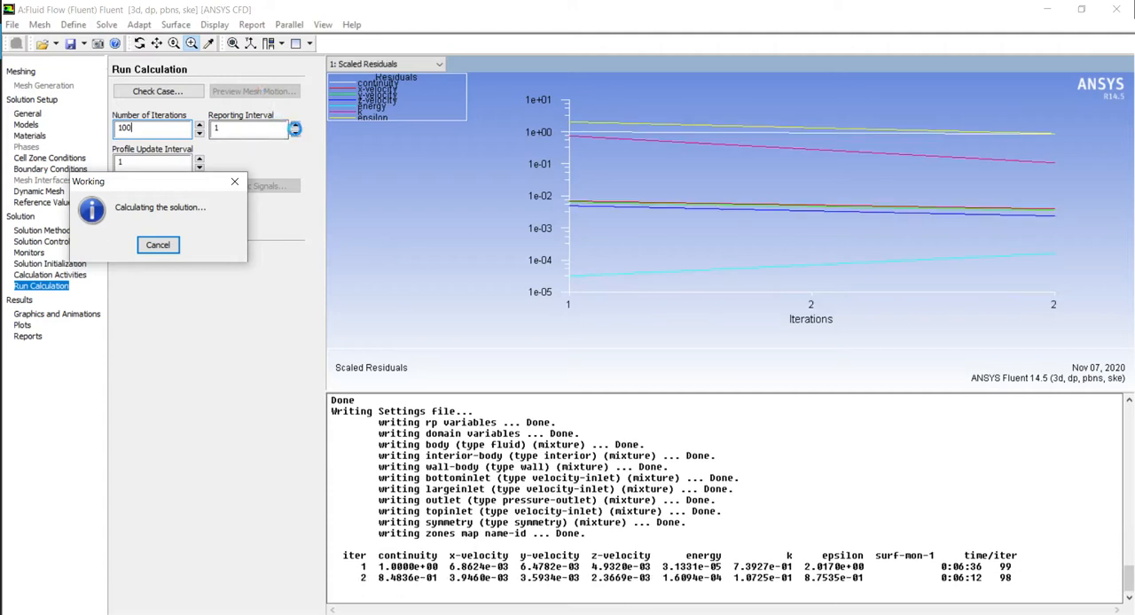
Display the convergence history of the outlet's static temperature during the calculation
{"action": "left_click", "coordinate": [435, 67]}
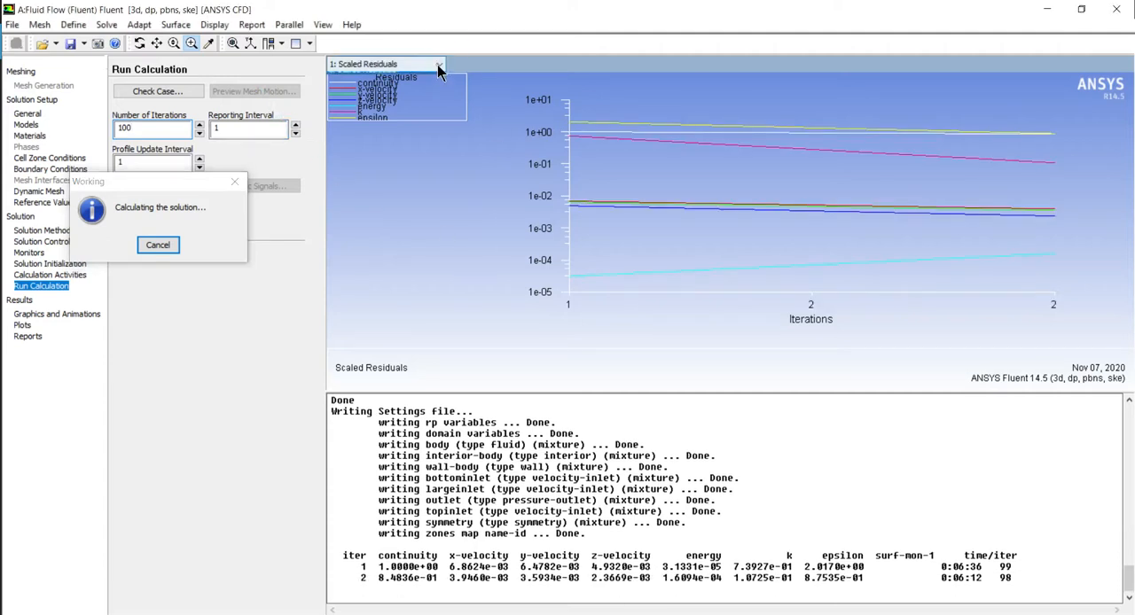
{"action": "left_click", "coordinate": [436, 66]}
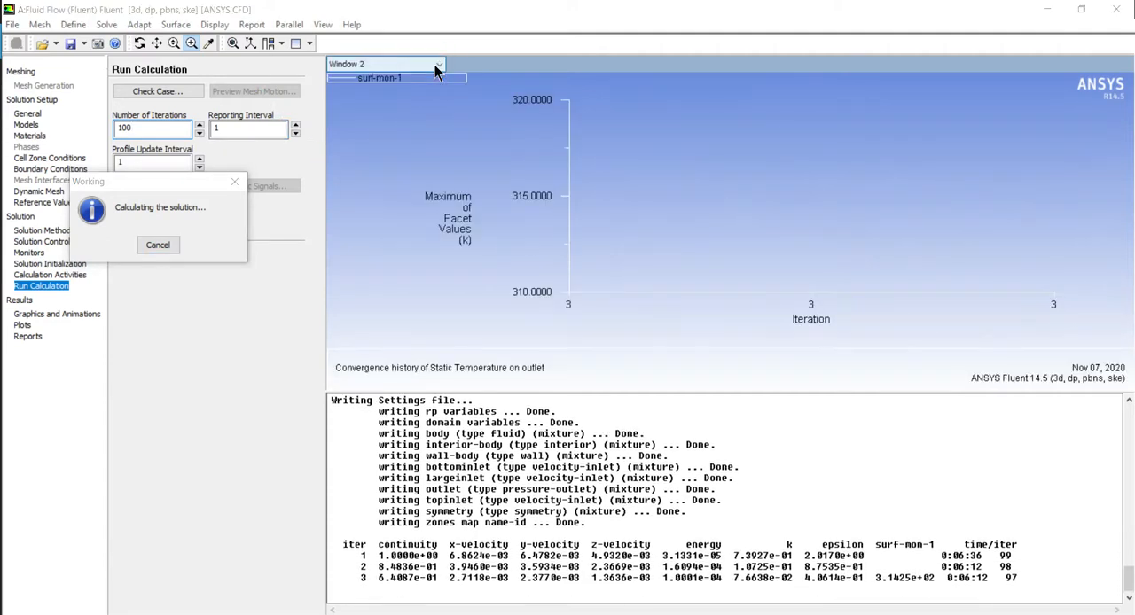
{"action": "left_click", "coordinate": [437, 67]}
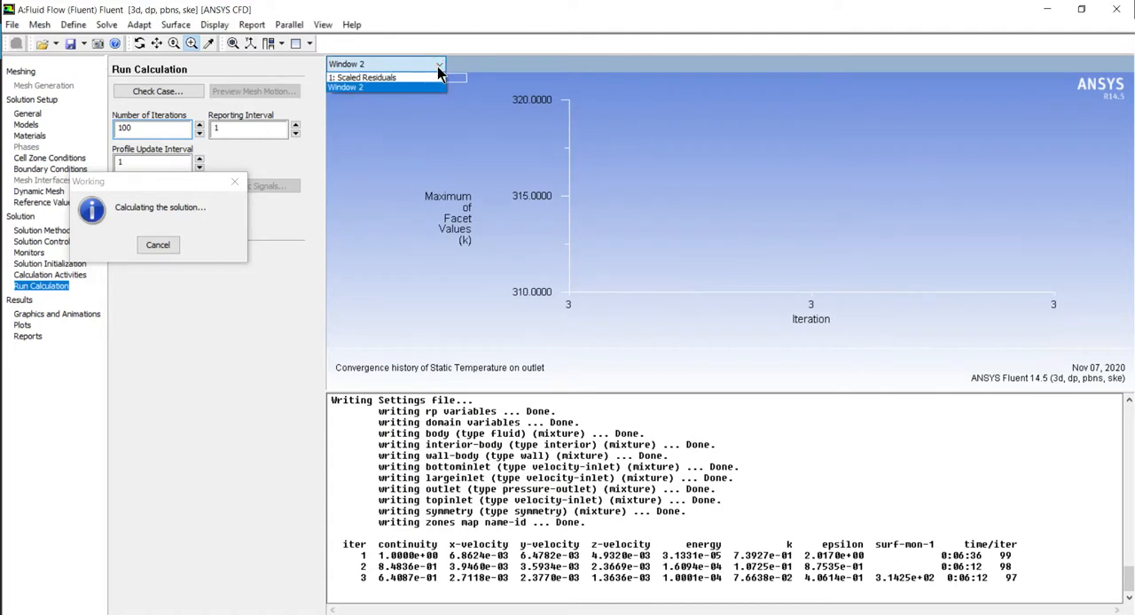
{"action": "left_click", "coordinate": [437, 66]}
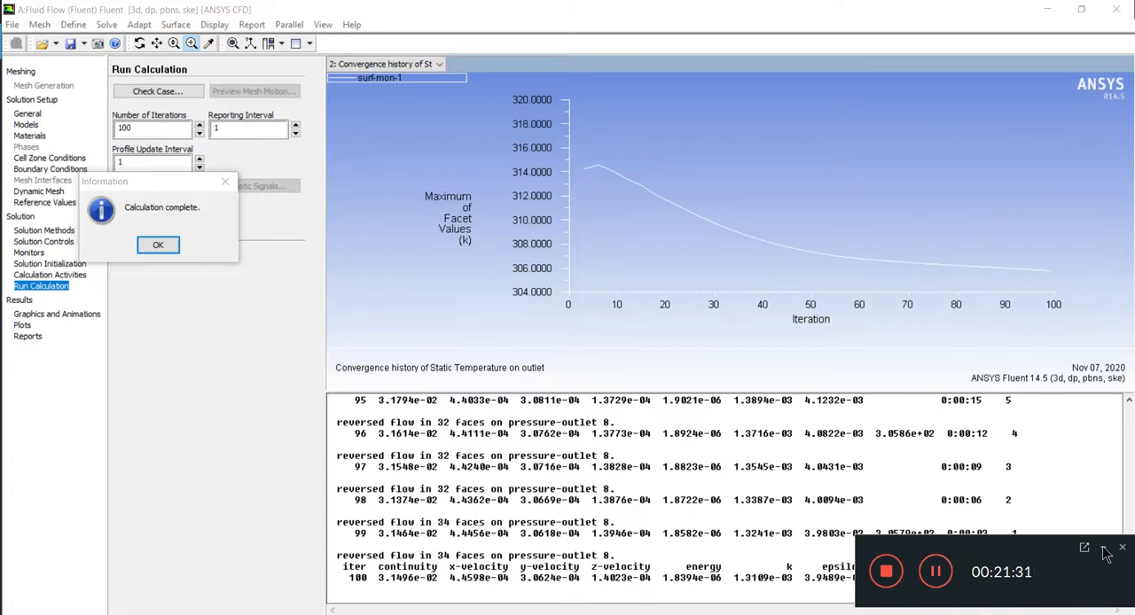
{"action": "left_click", "coordinate": [1105, 552]}
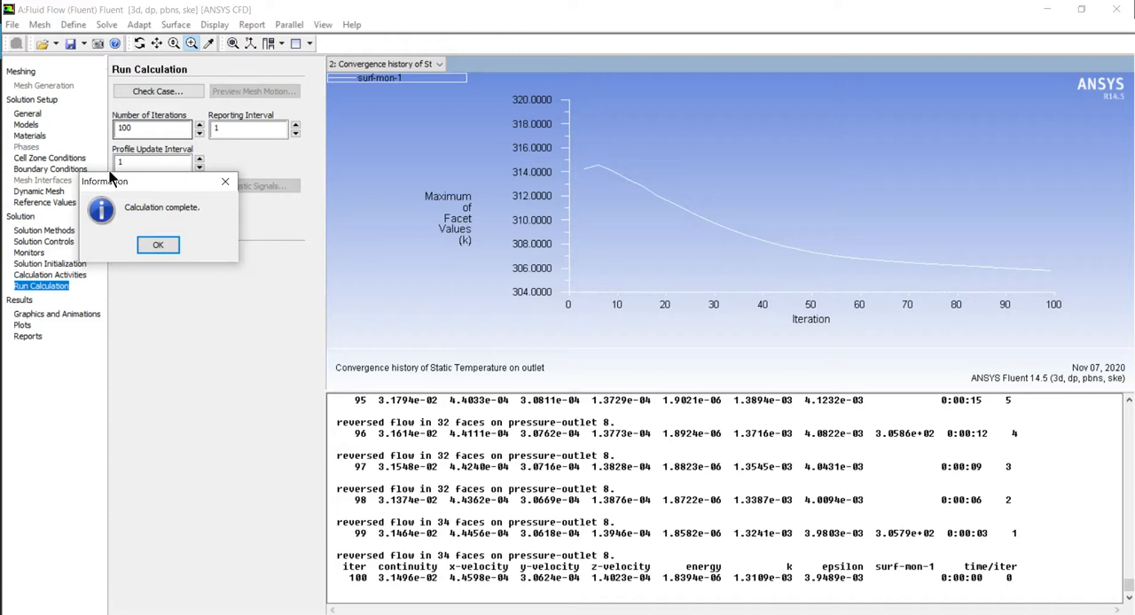
Acknowledge the completed calculation and display the scaled residuals plot
{"action": "left_click", "coordinate": [162, 247]}
{"action": "left_click", "coordinate": [437, 66]}
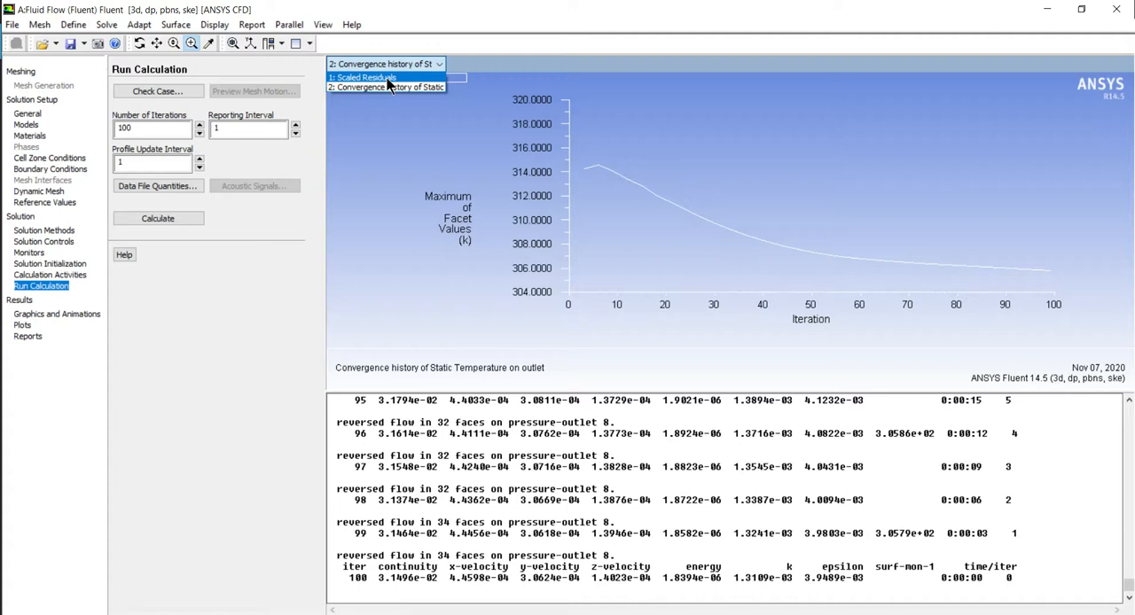
{"action": "left_click", "coordinate": [388, 78]}
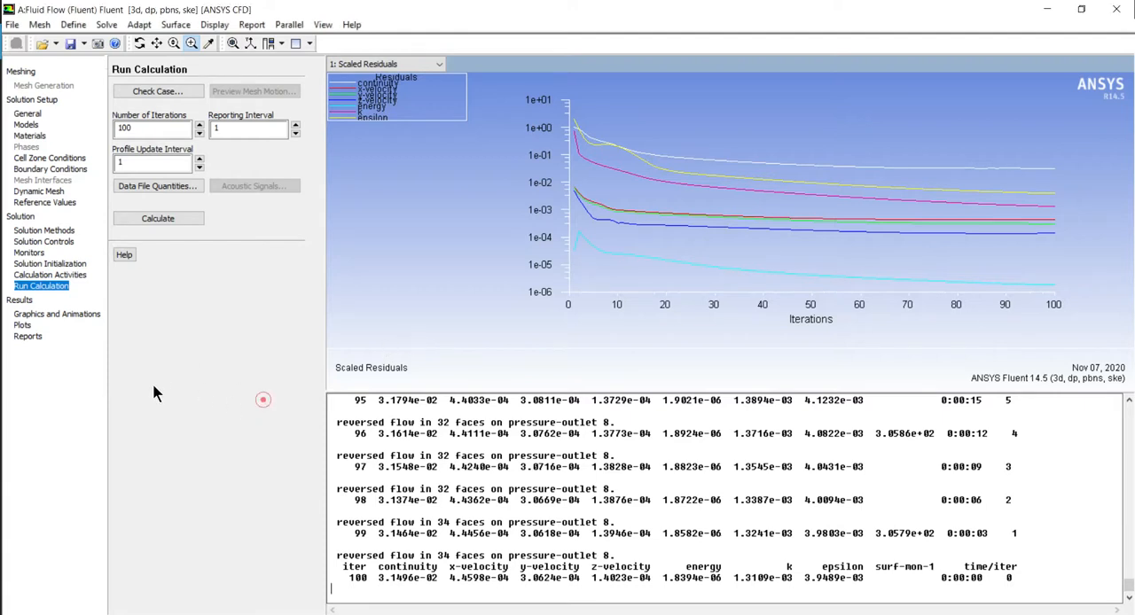
Display filled contours of static pressure on the symmetry surface
{"action": "left_click", "coordinate": [71, 316]}
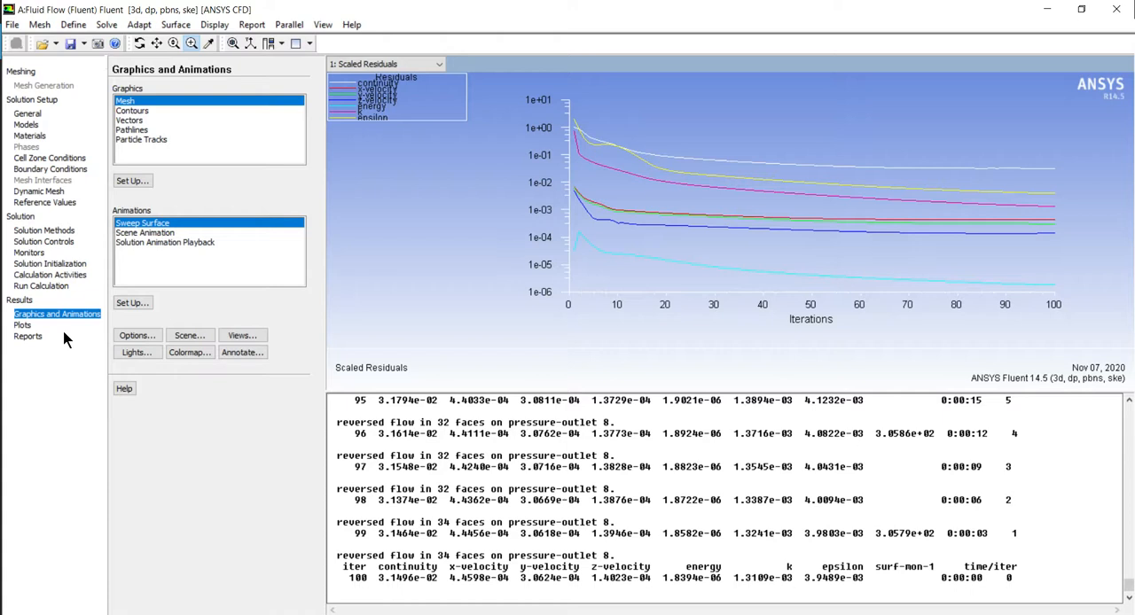
{"action": "left_click", "coordinate": [125, 110]}
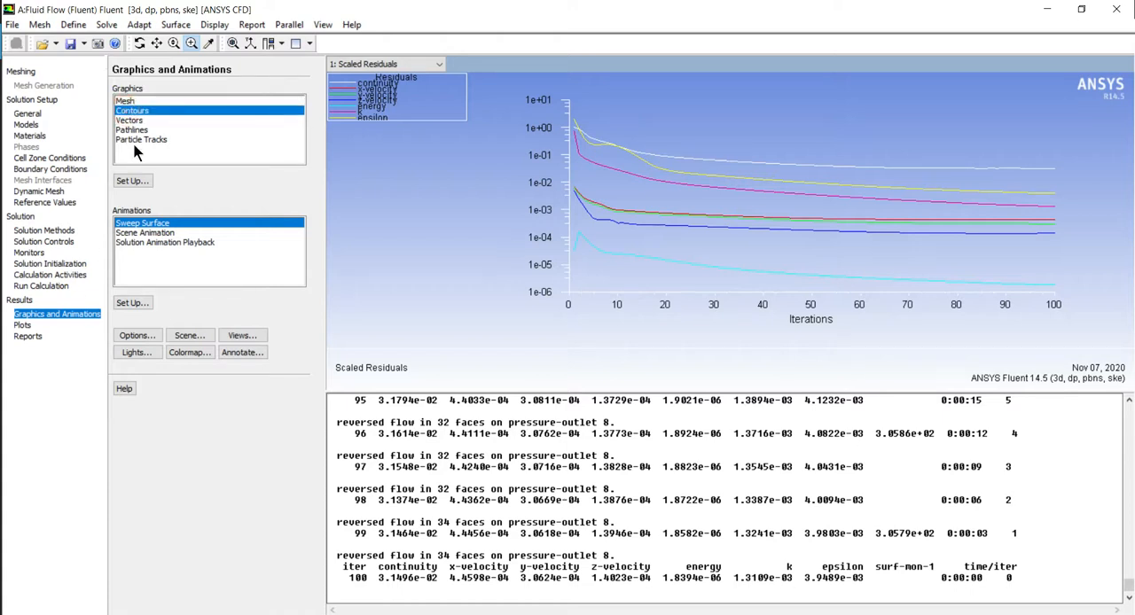
{"action": "left_click", "coordinate": [133, 181]}
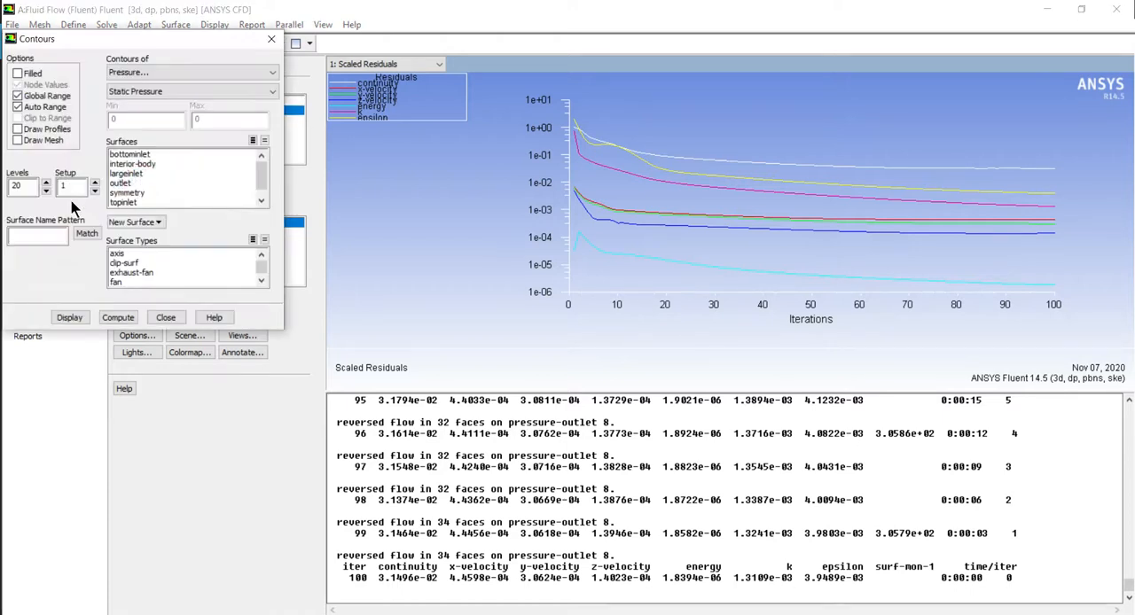
{"action": "left_click", "coordinate": [17, 73]}
{"action": "left_click", "coordinate": [123, 193]}
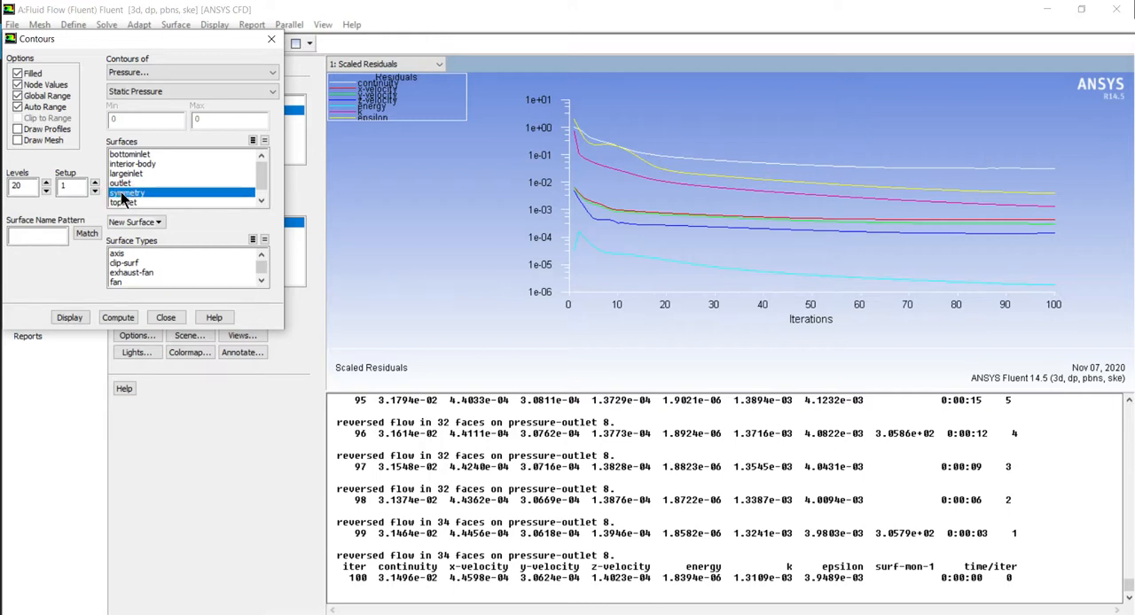
{"action": "left_click", "coordinate": [71, 319]}
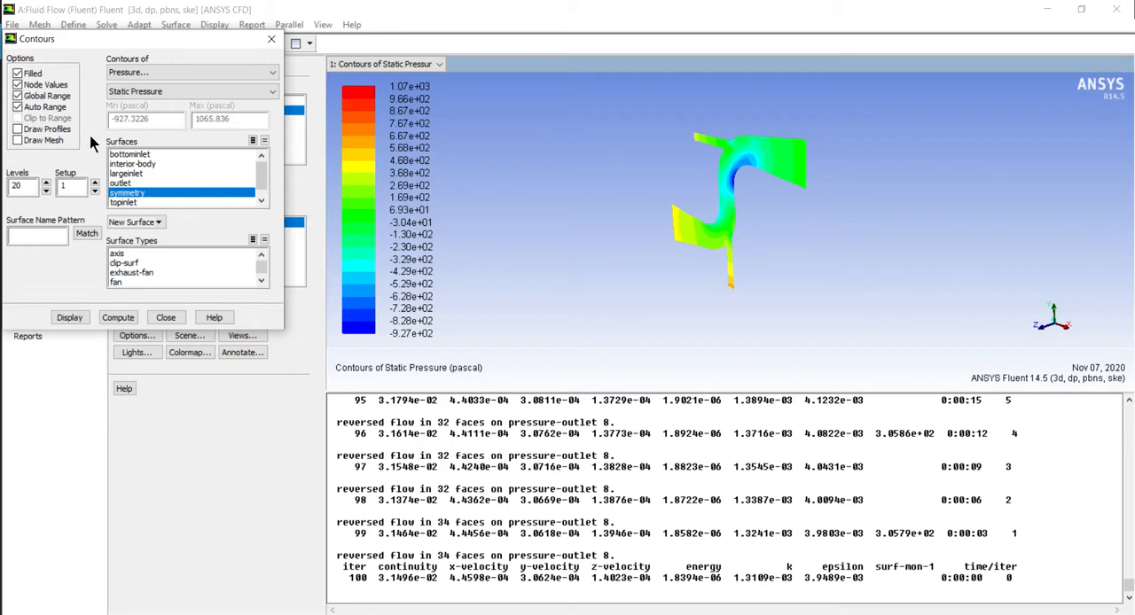
Display filled contours of velocity magnitude on the symmetry surface and close the contour settings
{"action": "left_click", "coordinate": [129, 72]}
{"action": "left_click", "coordinate": [132, 108]}
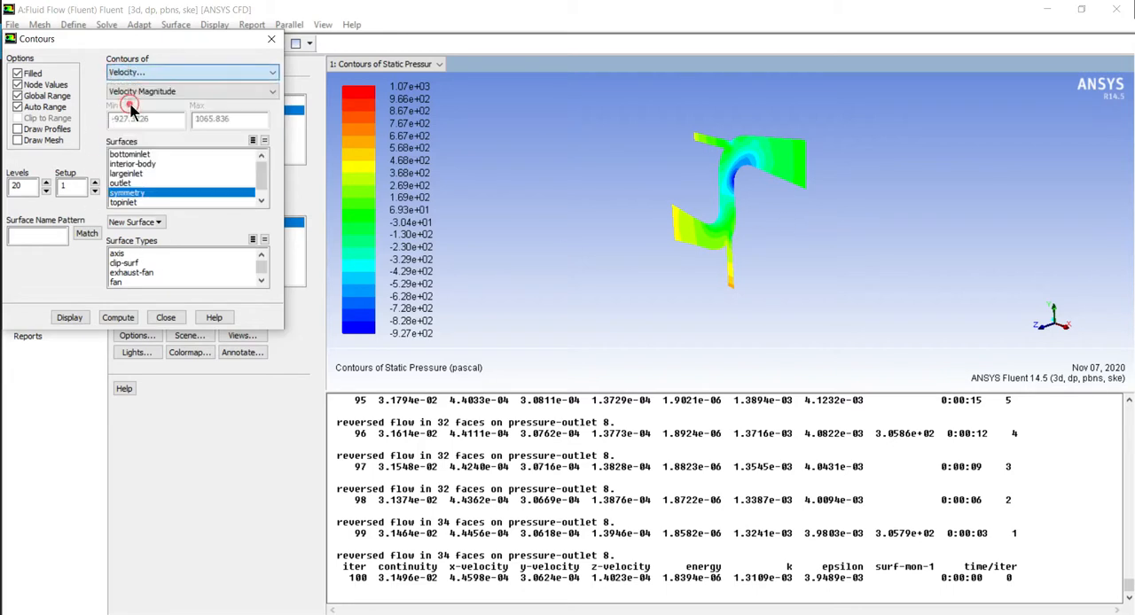
{"action": "left_click", "coordinate": [64, 319]}
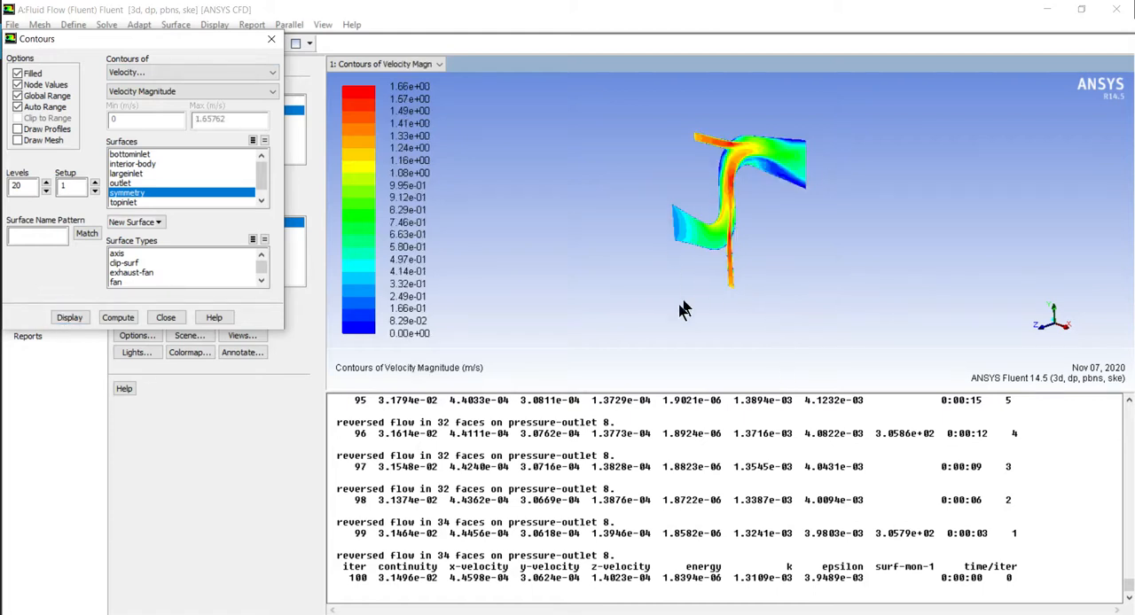
{"action": "left_click", "coordinate": [164, 318]}
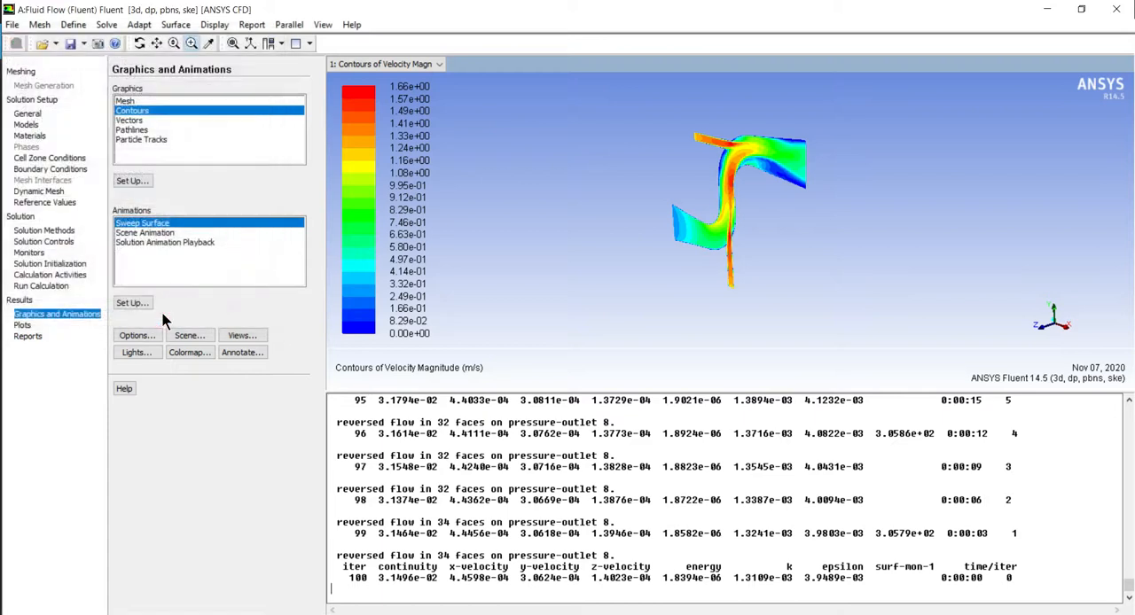
Close Fluent and open the Fluid Flow system's Results in CFD-Post from Workbench
{"action": "left_click", "coordinate": [1116, 9]}
{"action": "left_click", "coordinate": [538, 336]}
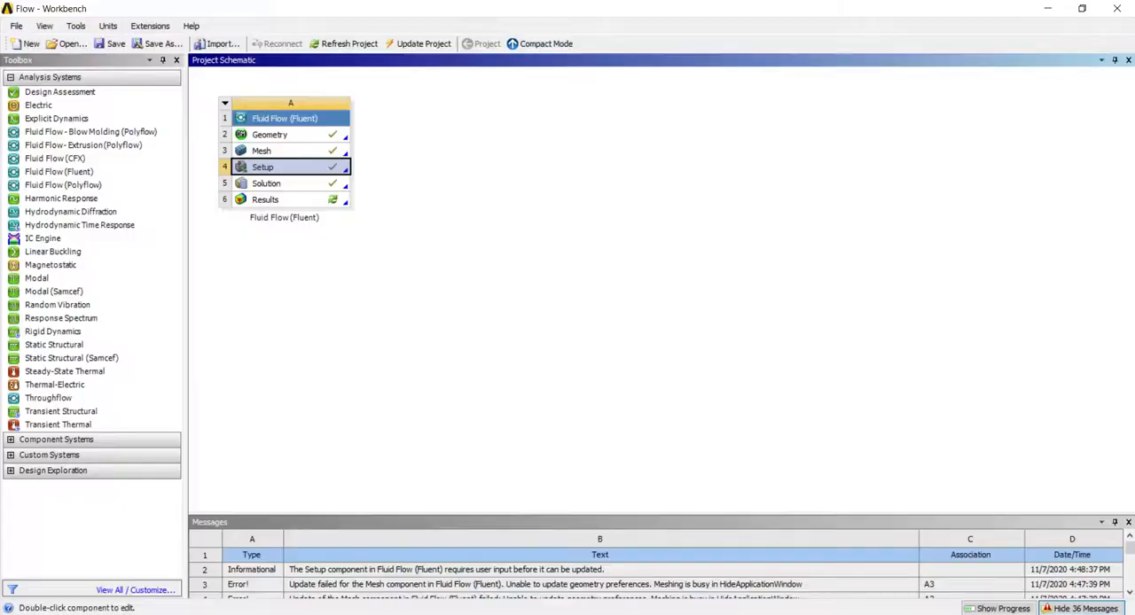
{"action": "left_click", "coordinate": [403, 48]}
{"action": "double_click", "coordinate": [265, 200]}
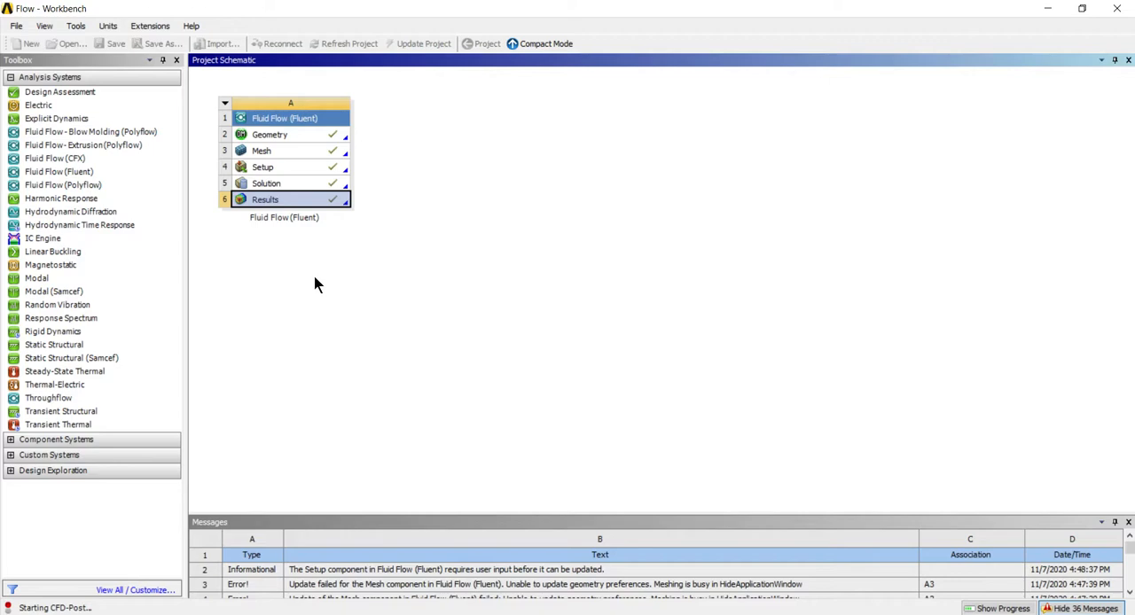
Close the Meshing application that is still open in the background
{"action": "mouse_move", "coordinate": [730, 608]}
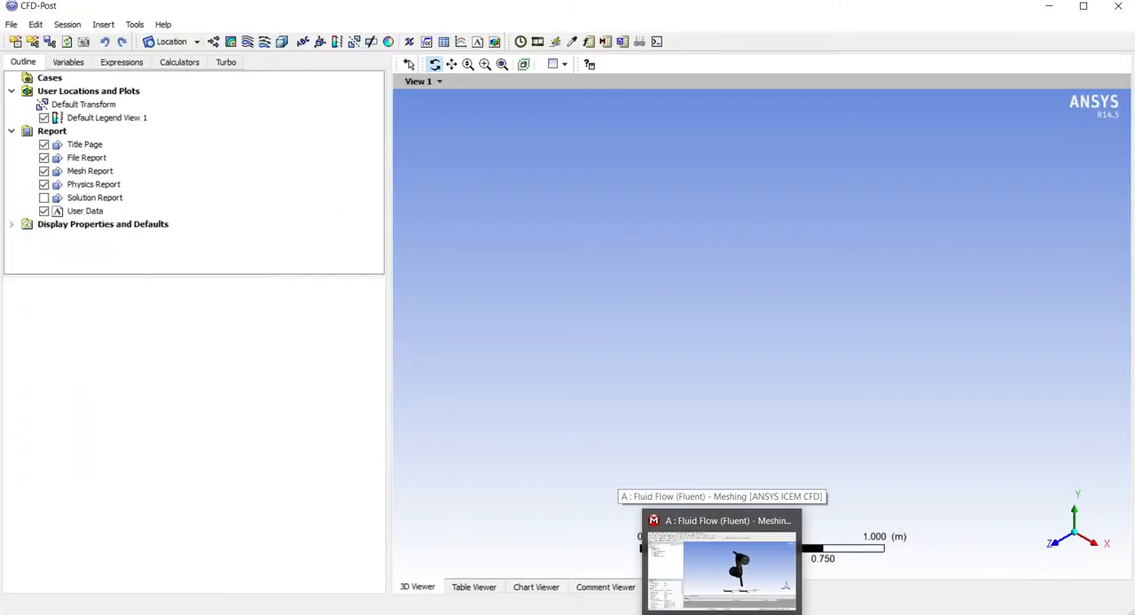
{"action": "left_click", "coordinate": [720, 572]}
{"action": "left_click", "coordinate": [1114, 10]}
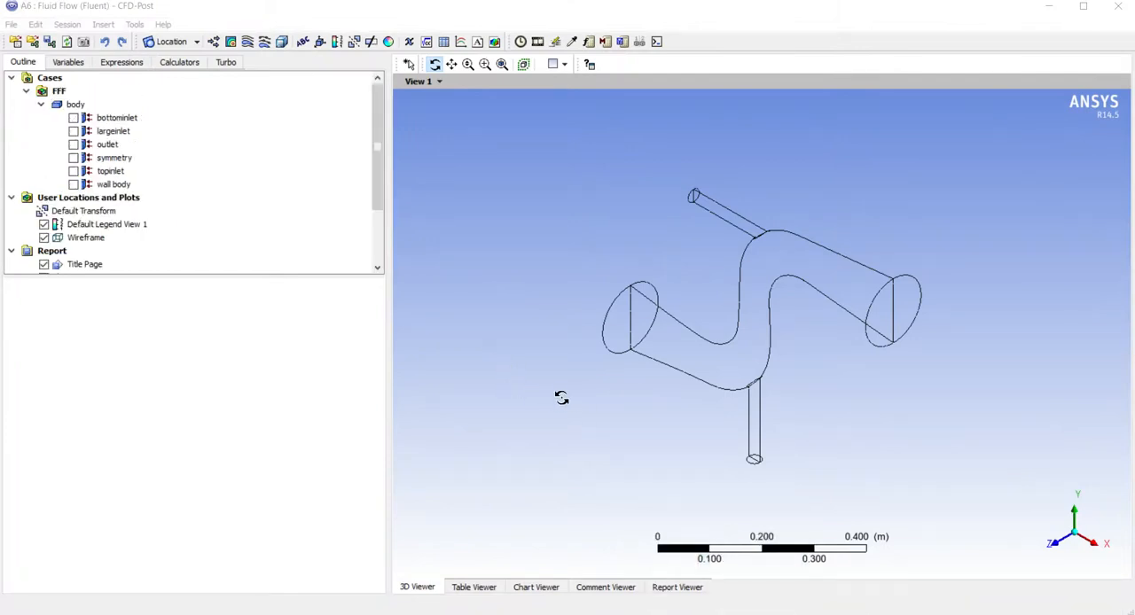
Insert a contour plot of Pressure on the symmetry location for all domains
{"action": "left_click_drag", "start_coordinate": [768, 393], "coordinate": [624, 383]}
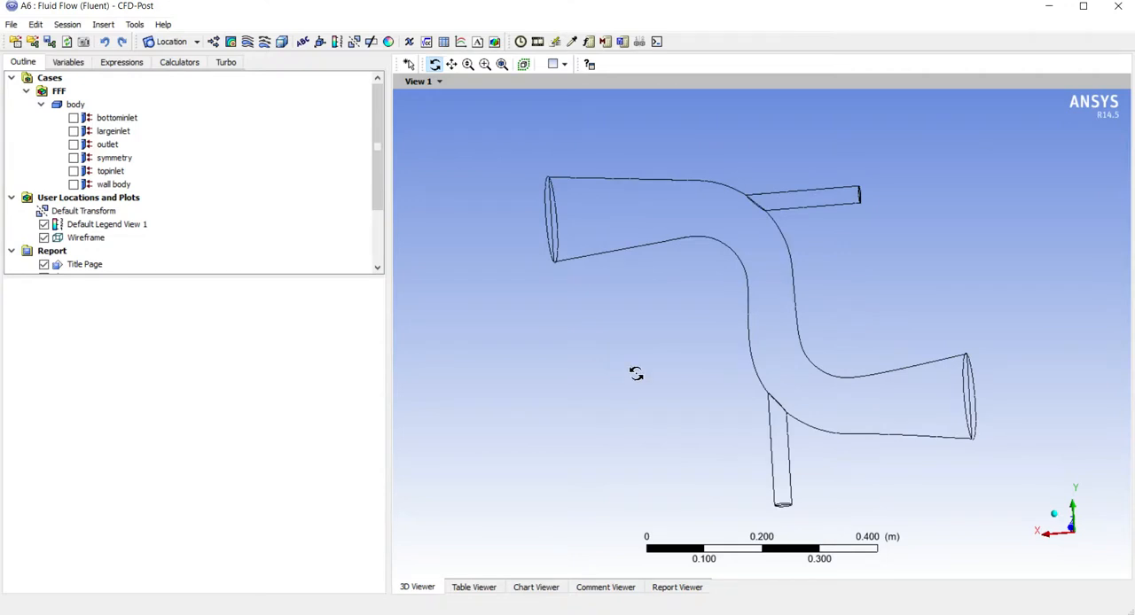
{"action": "left_click", "coordinate": [232, 41]}
{"action": "left_click", "coordinate": [272, 104]}
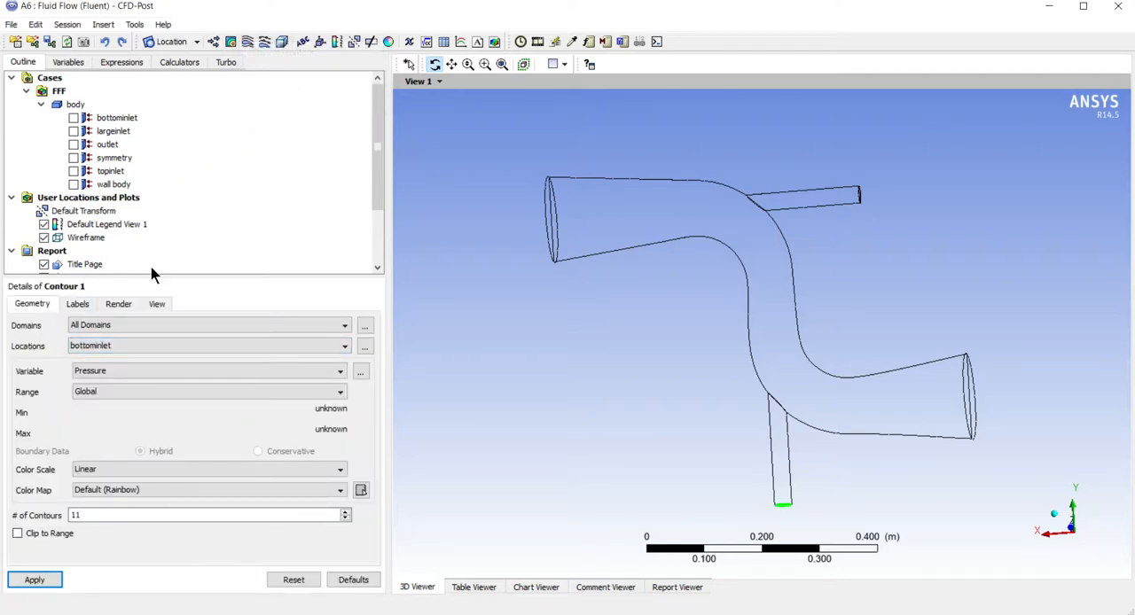
{"action": "left_click", "coordinate": [89, 326]}
{"action": "left_click", "coordinate": [89, 337]}
{"action": "left_click", "coordinate": [95, 347]}
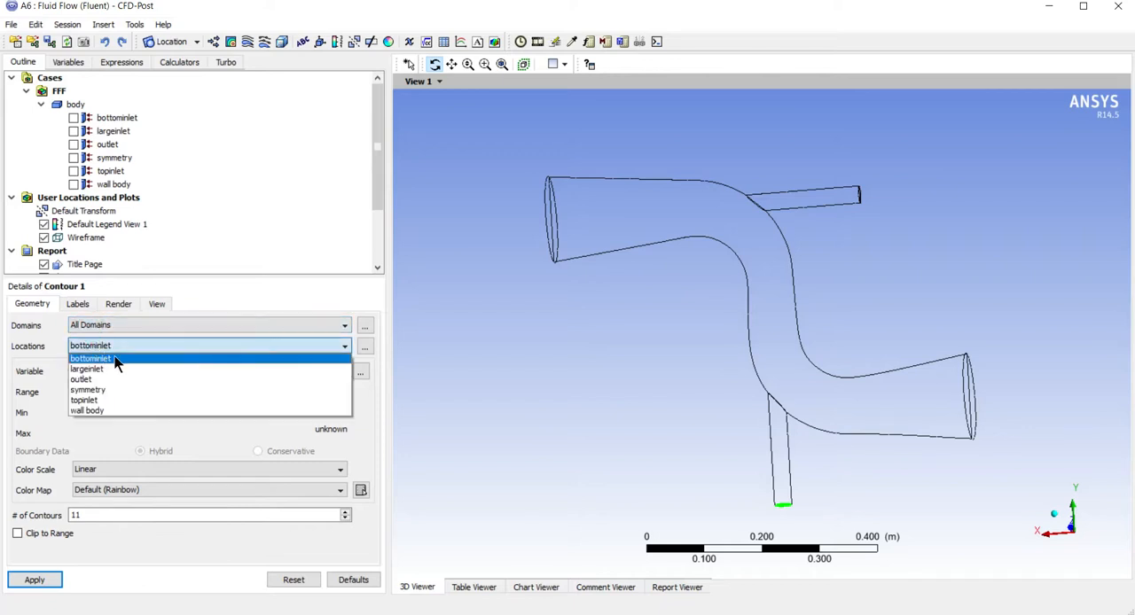
{"action": "left_click", "coordinate": [128, 389]}
{"action": "left_click_drag", "start_coordinate": [641, 355], "coordinate": [603, 363]}
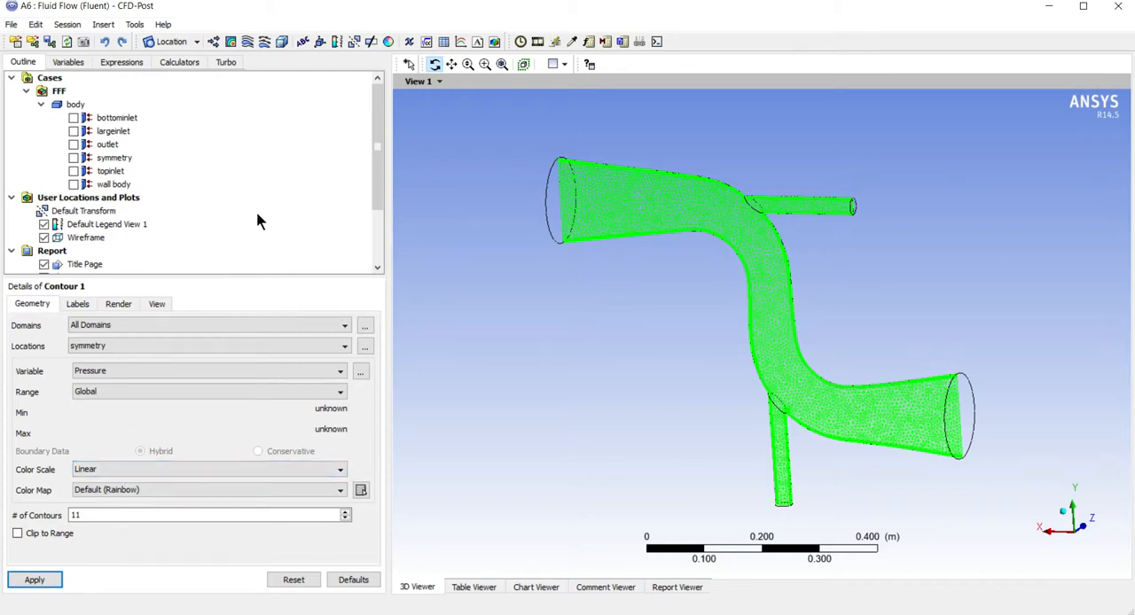
{"action": "left_click_drag", "start_coordinate": [383, 176], "coordinate": [376, 260]}
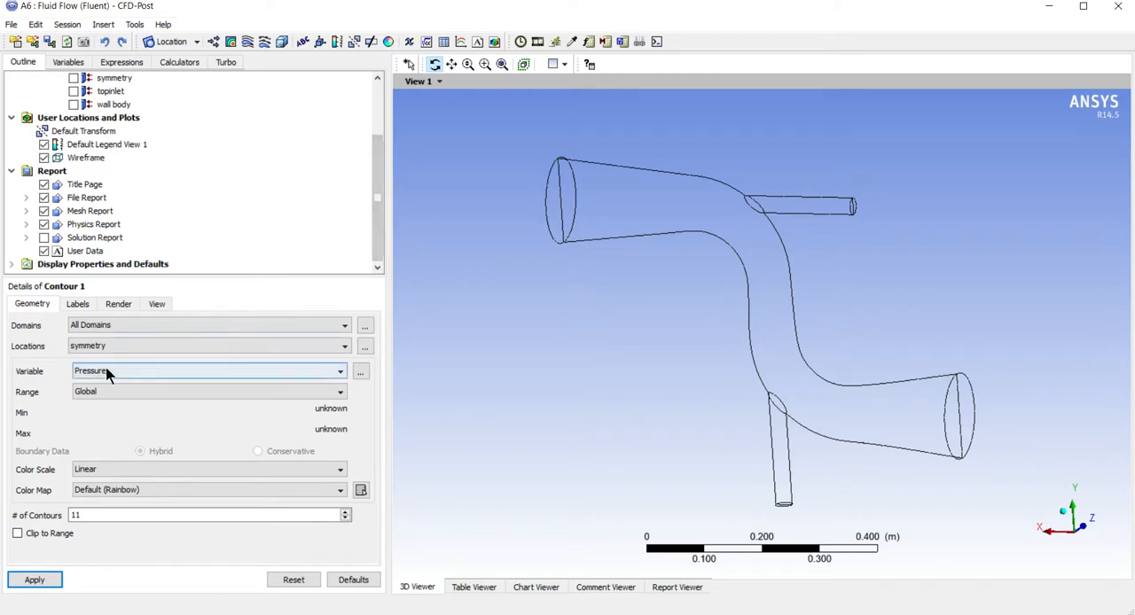
{"action": "left_click", "coordinate": [34, 581]}
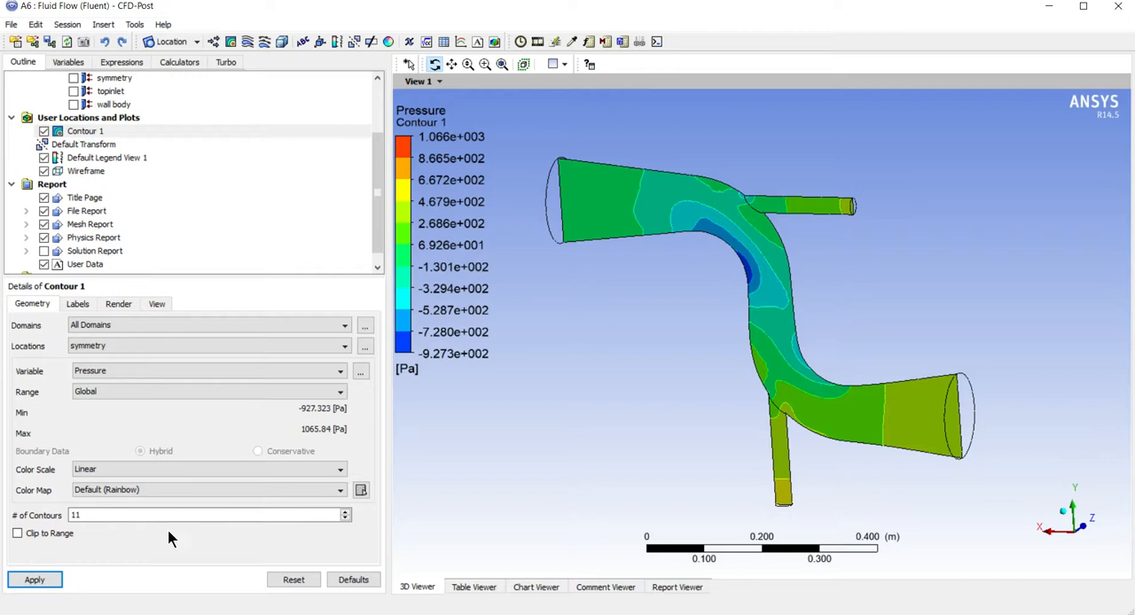
Change the contour's variable to Temperature on the symmetry plane and update the plot
{"action": "left_click_drag", "start_coordinate": [701, 366], "coordinate": [704, 343]}
{"action": "left_click", "coordinate": [152, 371]}
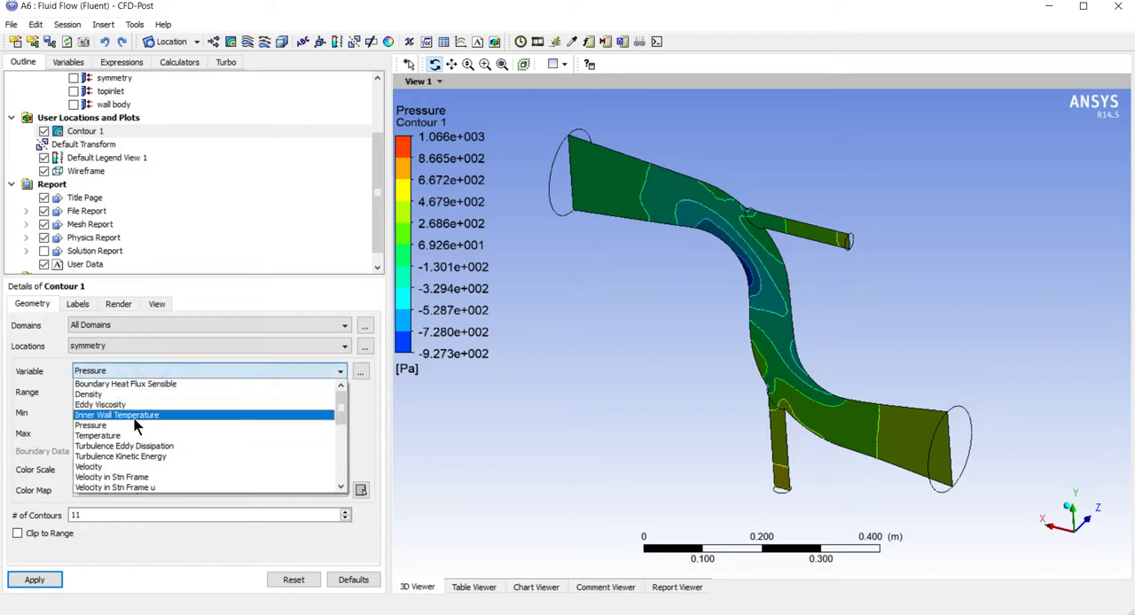
{"action": "left_click", "coordinate": [138, 435]}
{"action": "left_click", "coordinate": [35, 580]}
Change the symmetry-plane contour's variable to Velocity and update the plot
{"action": "left_click_drag", "start_coordinate": [564, 419], "coordinate": [609, 394]}
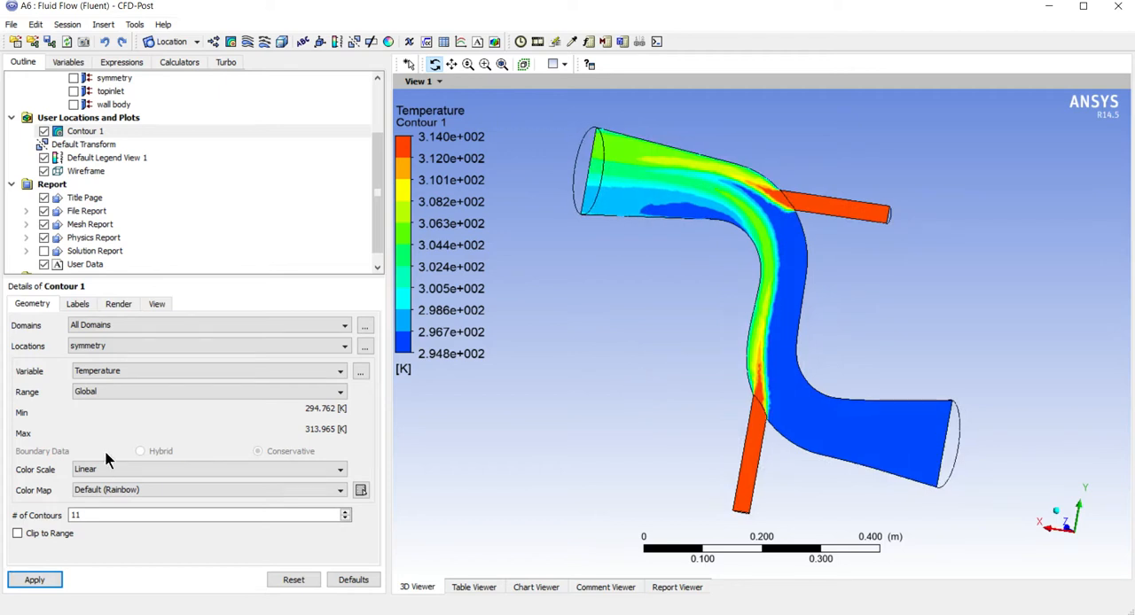
{"action": "left_click", "coordinate": [124, 371]}
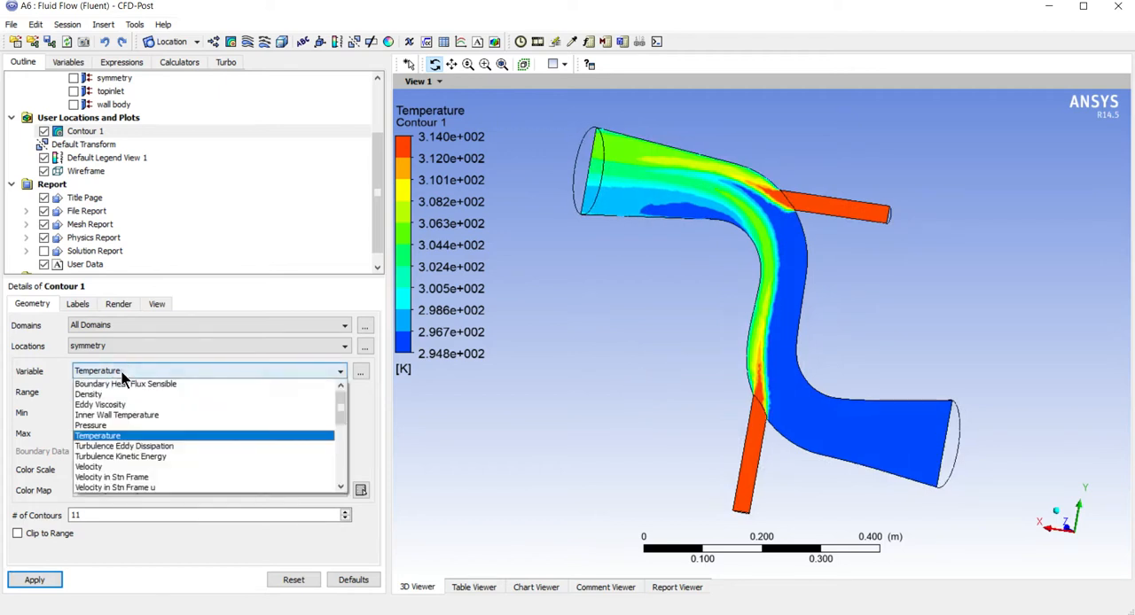
{"action": "left_click", "coordinate": [117, 467]}
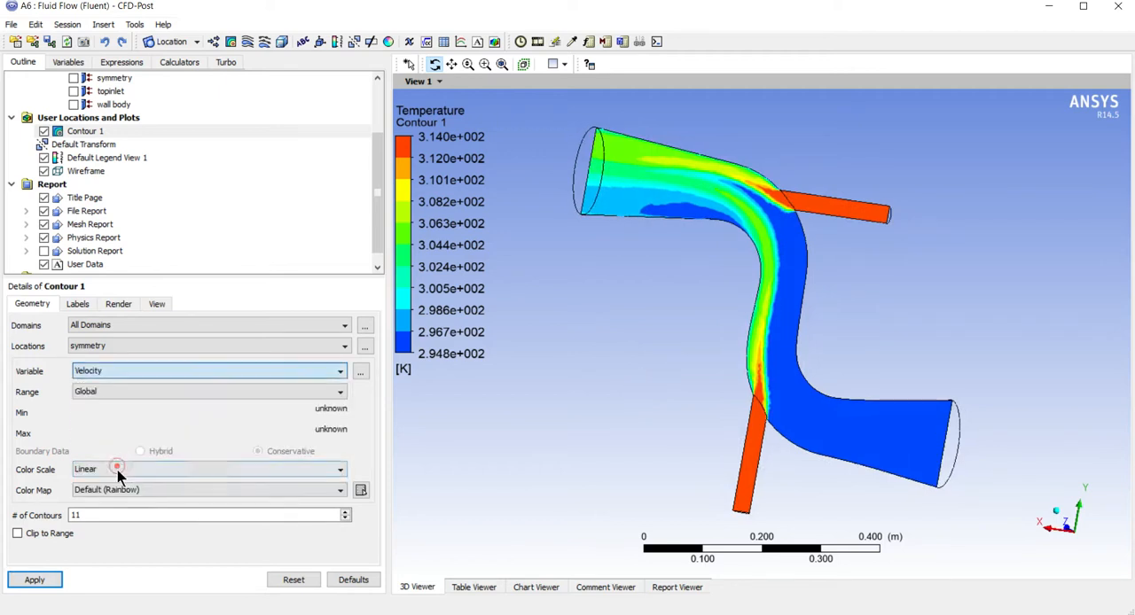
{"action": "left_click", "coordinate": [35, 580]}
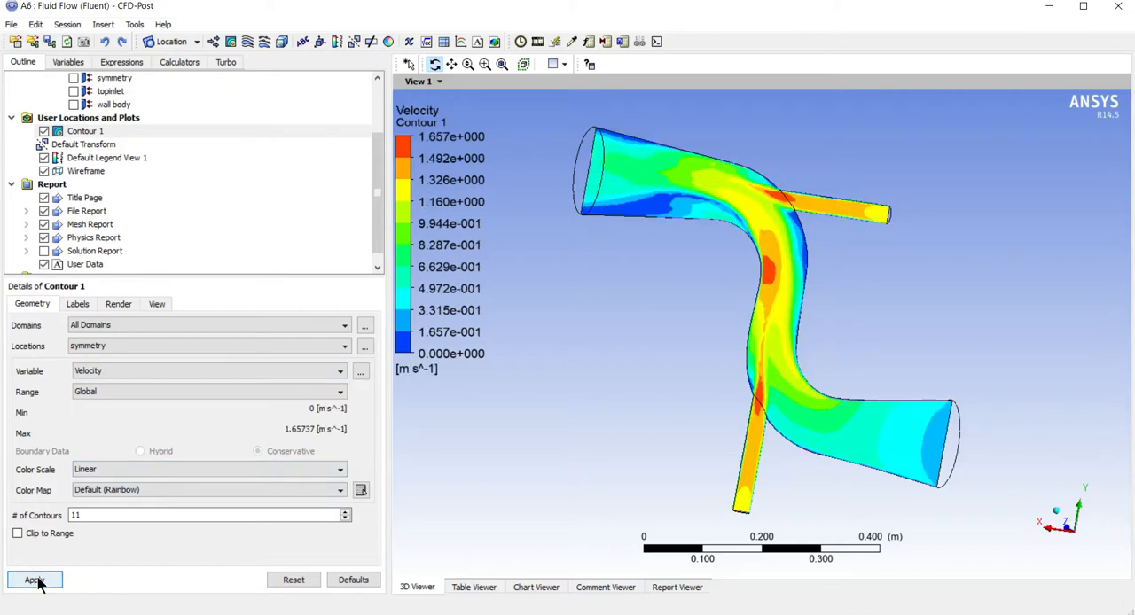
{"action": "left_click_drag", "start_coordinate": [700, 310], "coordinate": [671, 340]}
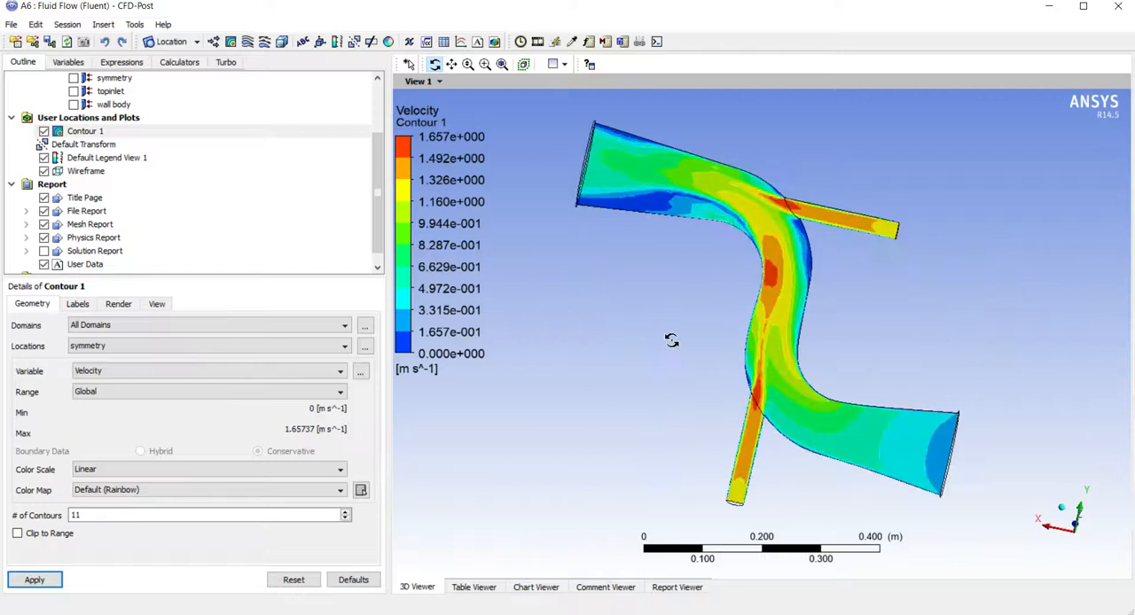
{"action": "left_click", "coordinate": [35, 581]}
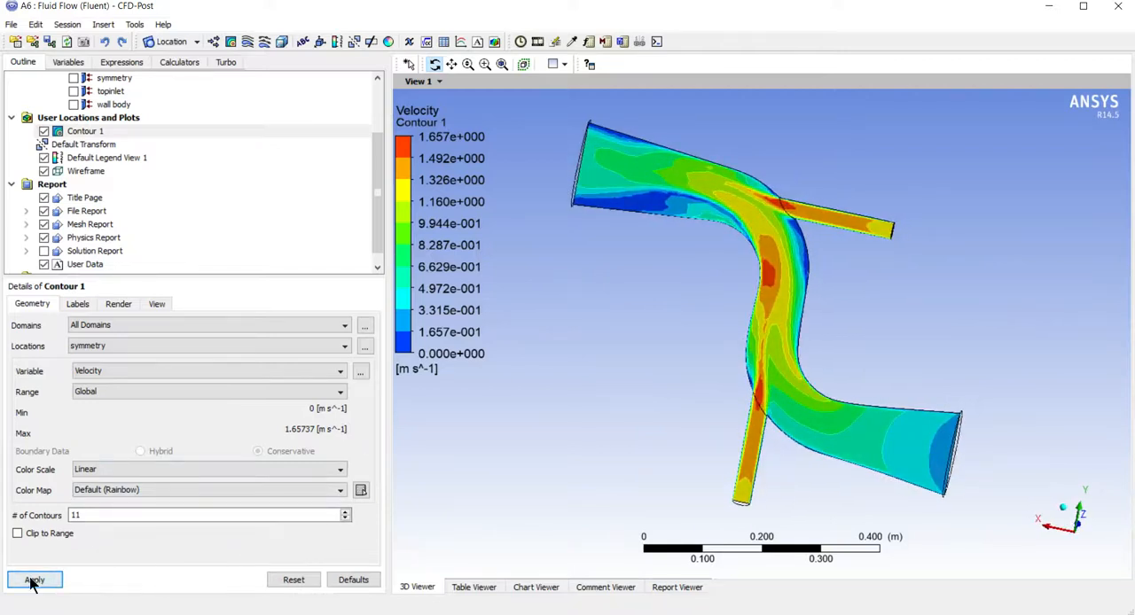
Insert a 3D streamline that starts from symmetry and uses the Velocity variable
{"action": "left_click", "coordinate": [249, 42]}
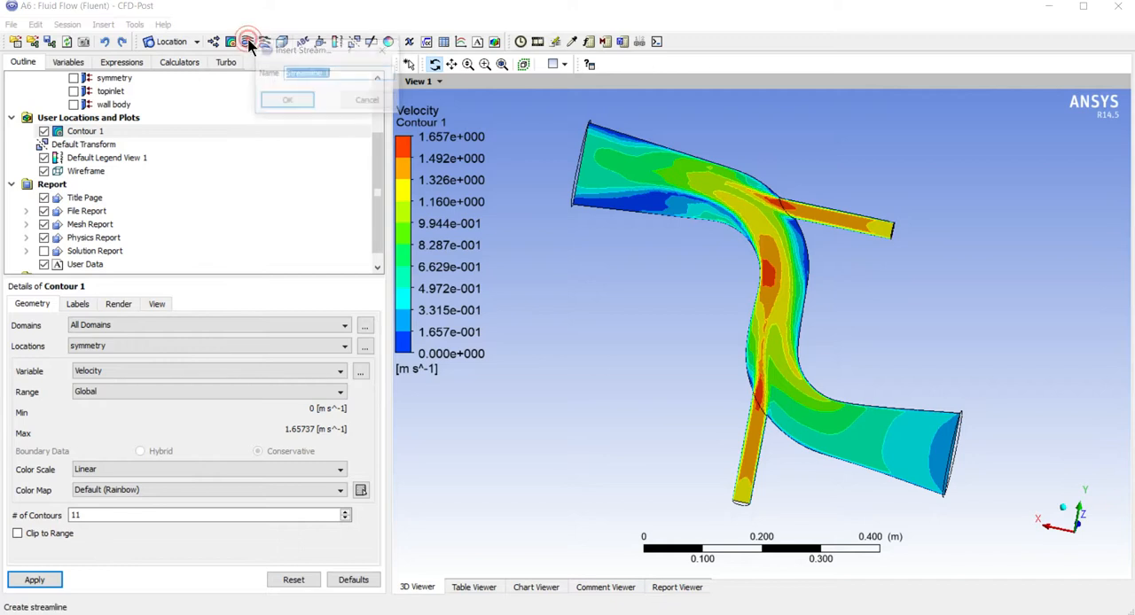
{"action": "left_click", "coordinate": [299, 106]}
{"action": "left_click", "coordinate": [98, 379]}
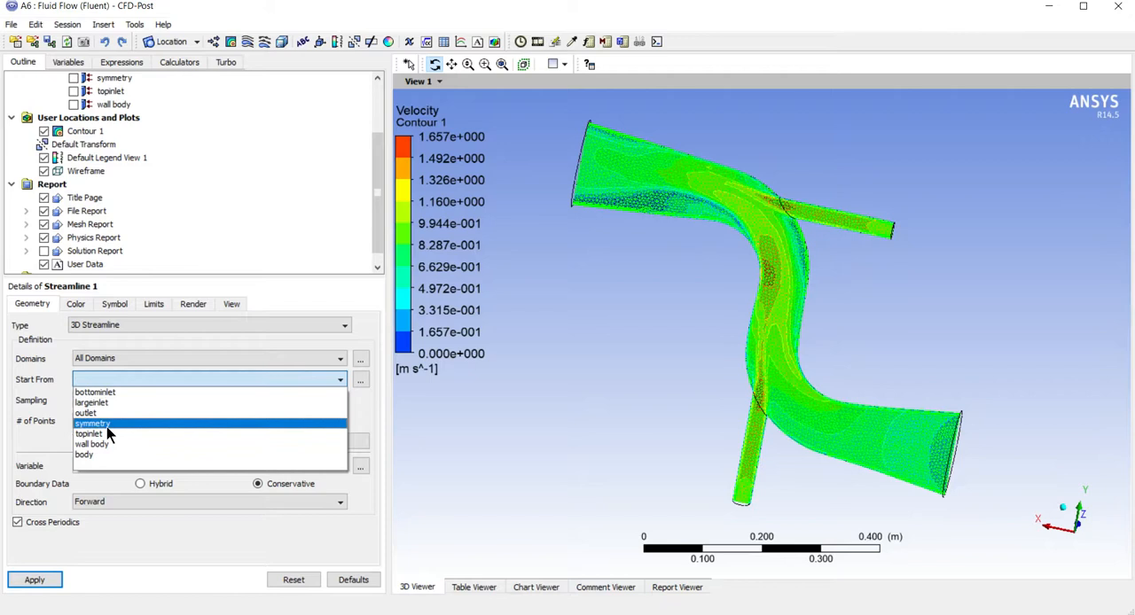
{"action": "left_click", "coordinate": [107, 424]}
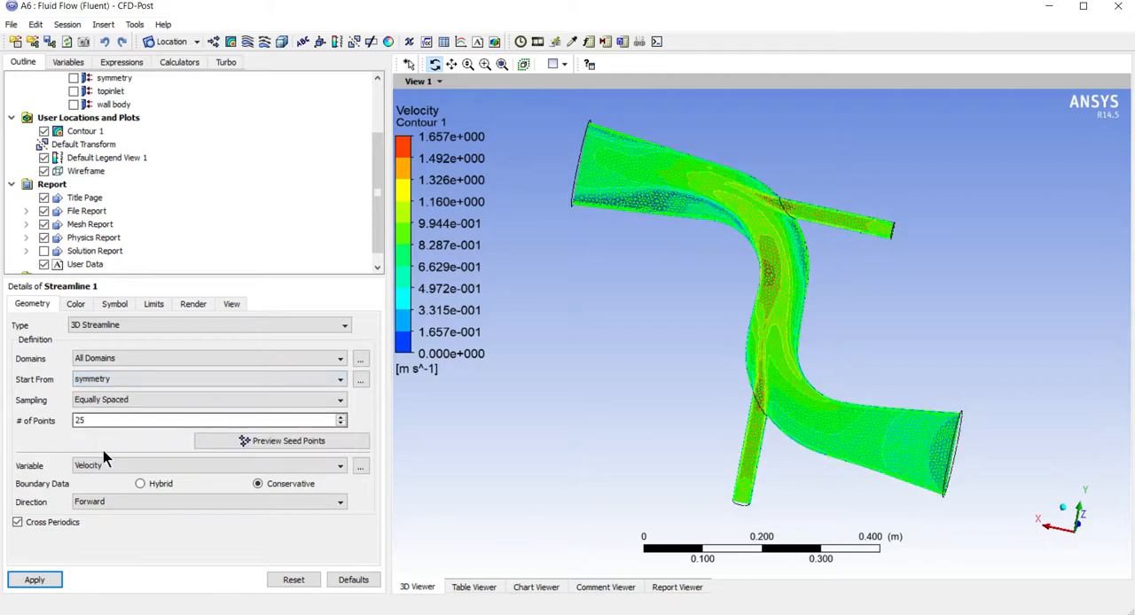
{"action": "left_click", "coordinate": [105, 460]}
{"action": "left_click", "coordinate": [105, 460]}
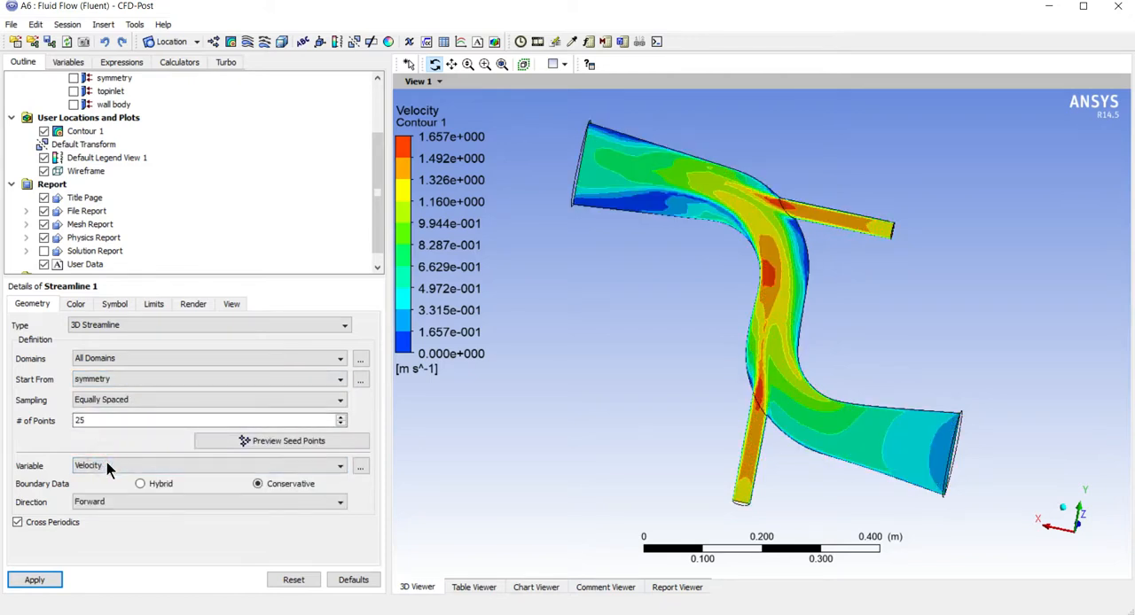
{"action": "left_click", "coordinate": [50, 580]}
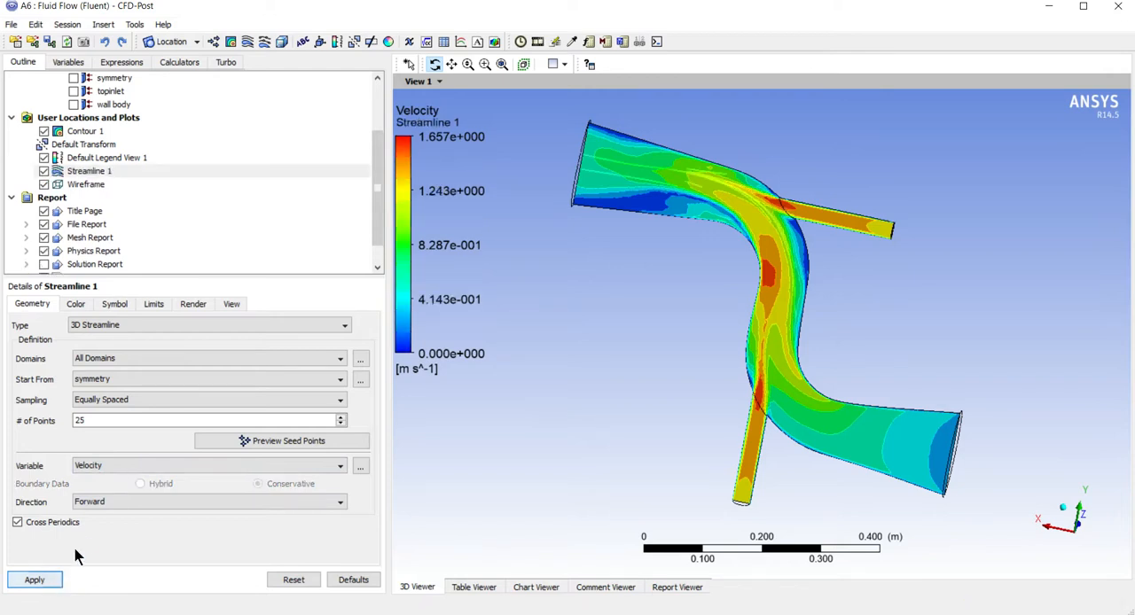
{"action": "left_click", "coordinate": [110, 466]}
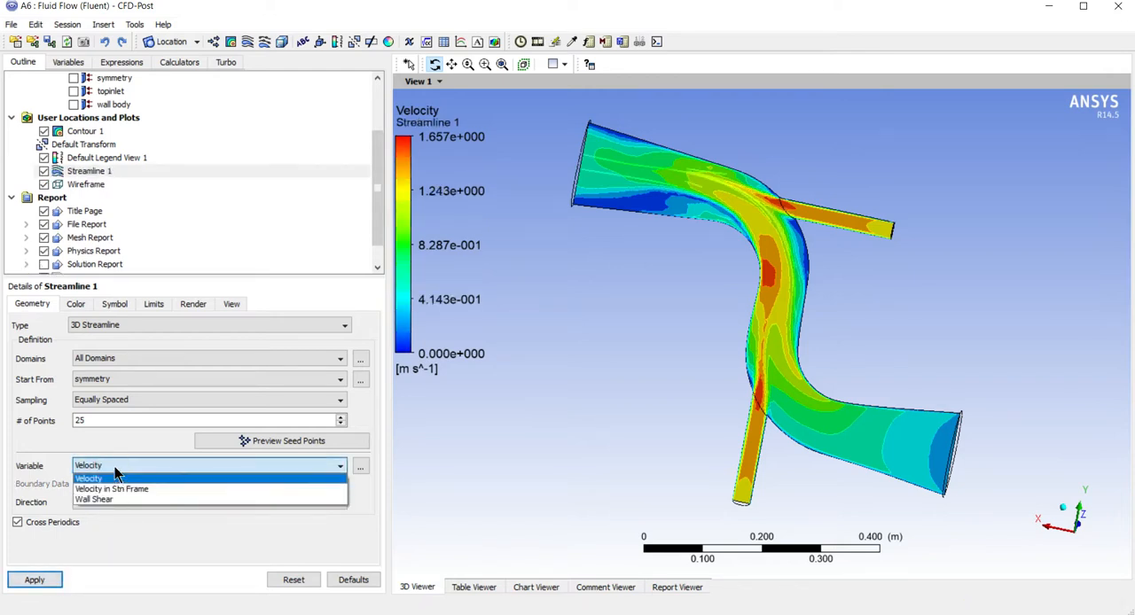
{"action": "left_click", "coordinate": [115, 470]}
{"action": "left_click", "coordinate": [115, 470]}
{"action": "left_click", "coordinate": [114, 470]}
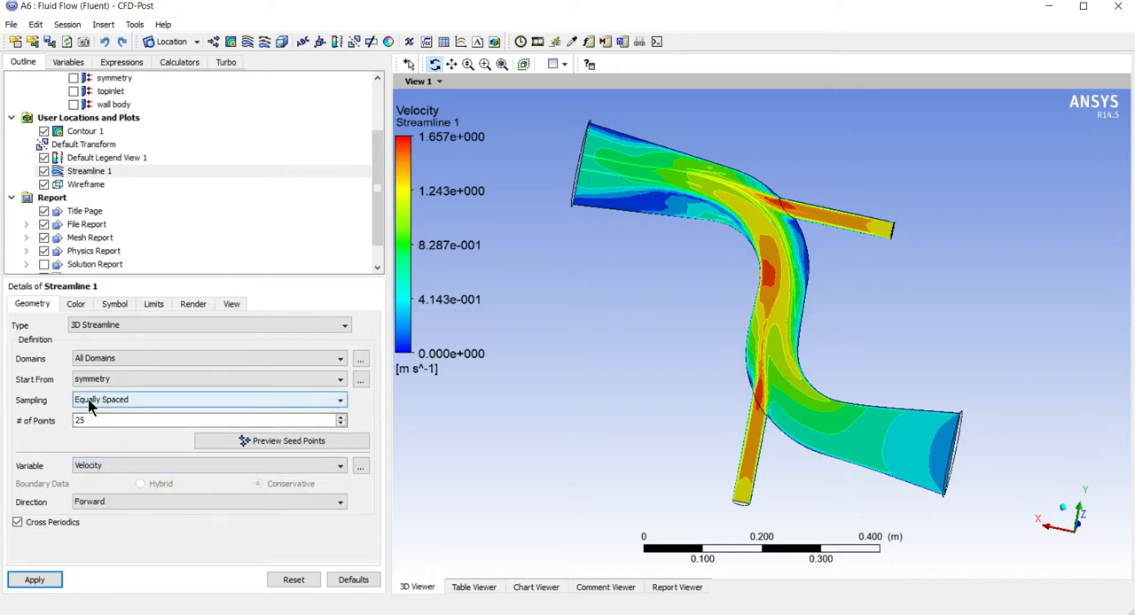
Change the streamline's starting location to body and update the plot
{"action": "left_click", "coordinate": [101, 380]}
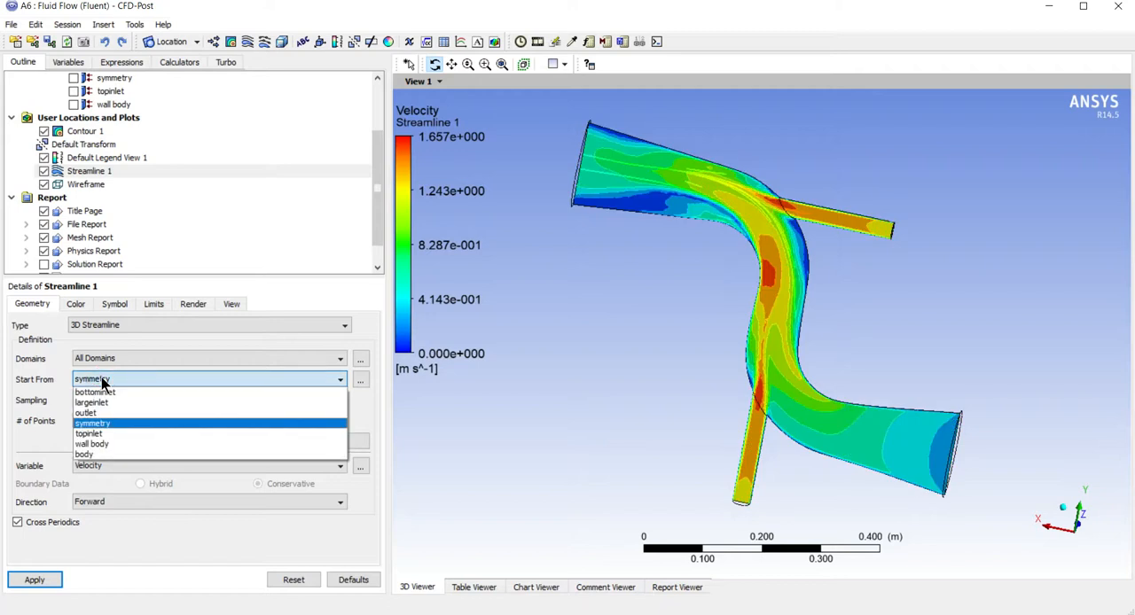
{"action": "left_click", "coordinate": [113, 453]}
{"action": "left_click_drag", "start_coordinate": [675, 373], "coordinate": [621, 385]}
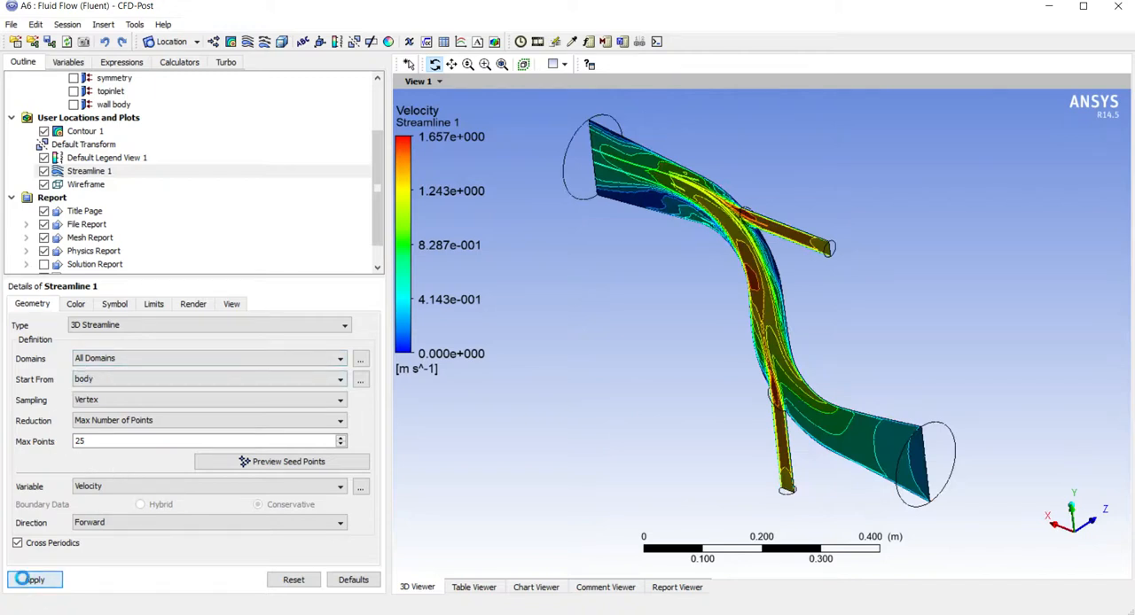
{"action": "left_click", "coordinate": [27, 582]}
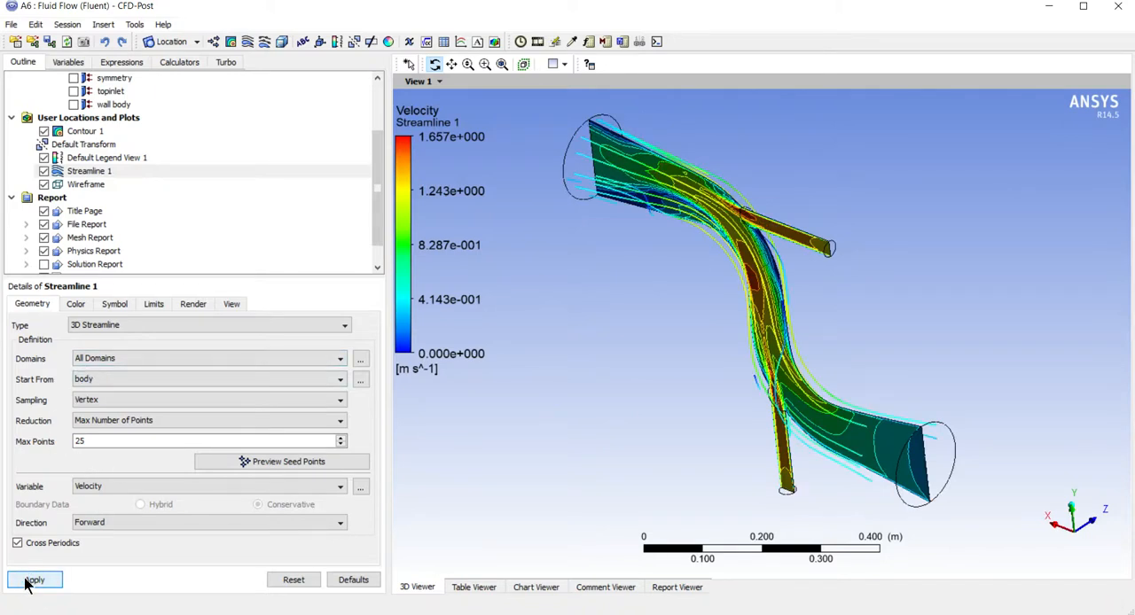
{"action": "left_click_drag", "start_coordinate": [416, 496], "coordinate": [778, 409]}
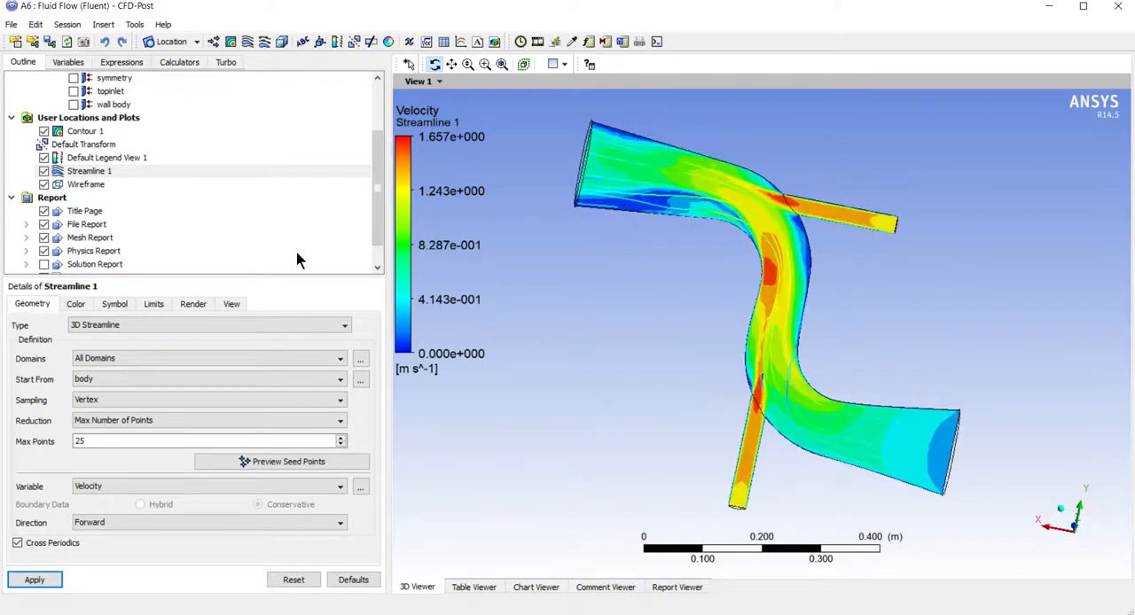
Hide the contour plot, and toggle the wireframe and the default legend off and back on
{"action": "left_click", "coordinate": [43, 131]}
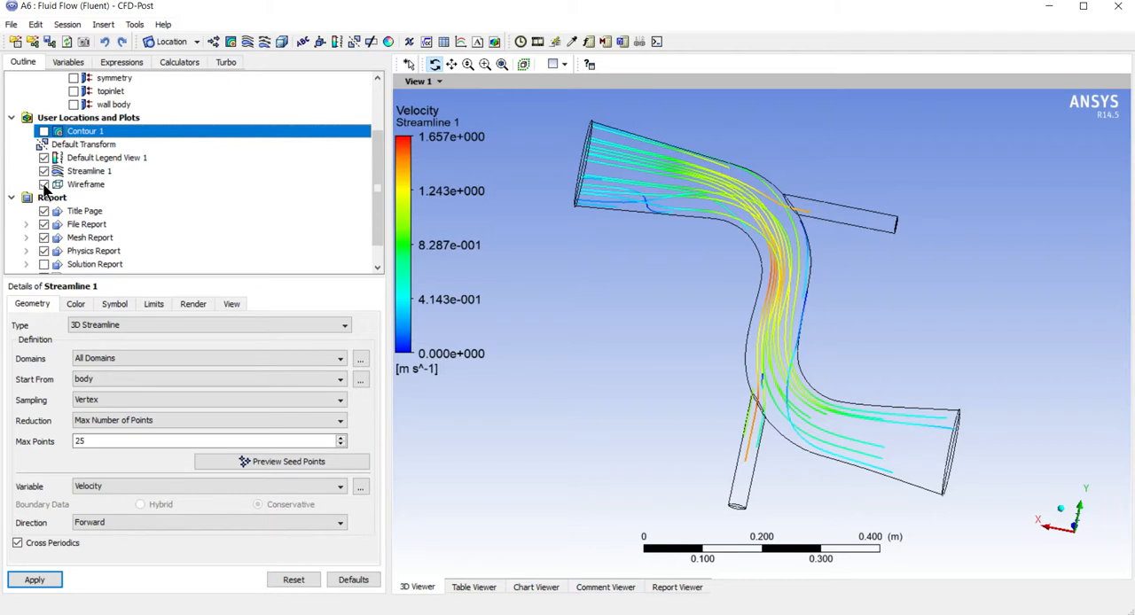
{"action": "left_click", "coordinate": [44, 184]}
{"action": "left_click", "coordinate": [44, 184]}
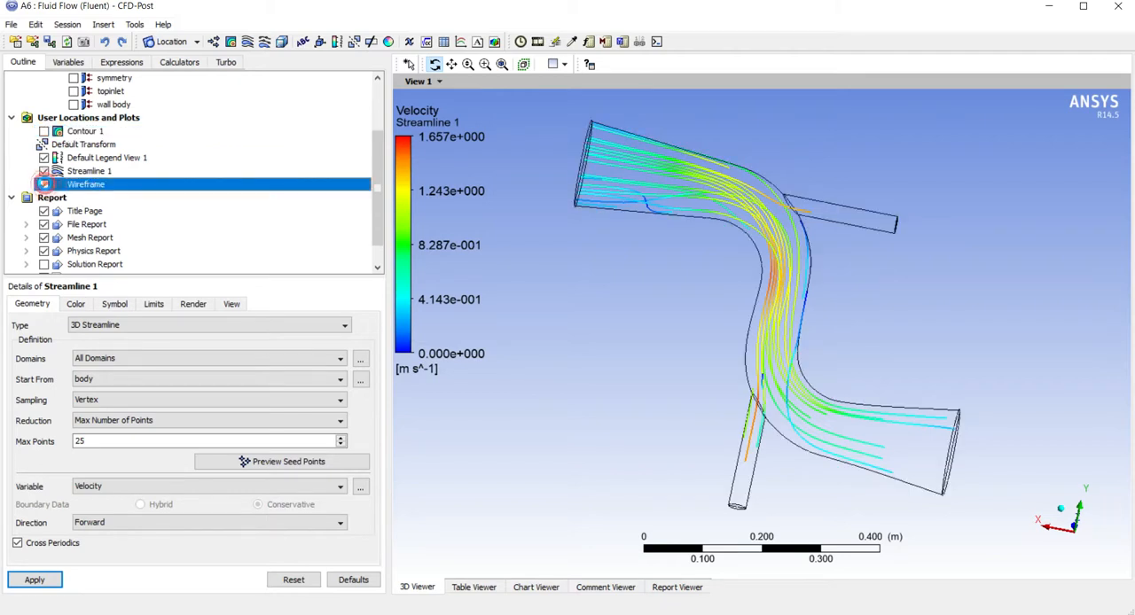
{"action": "left_click", "coordinate": [44, 158]}
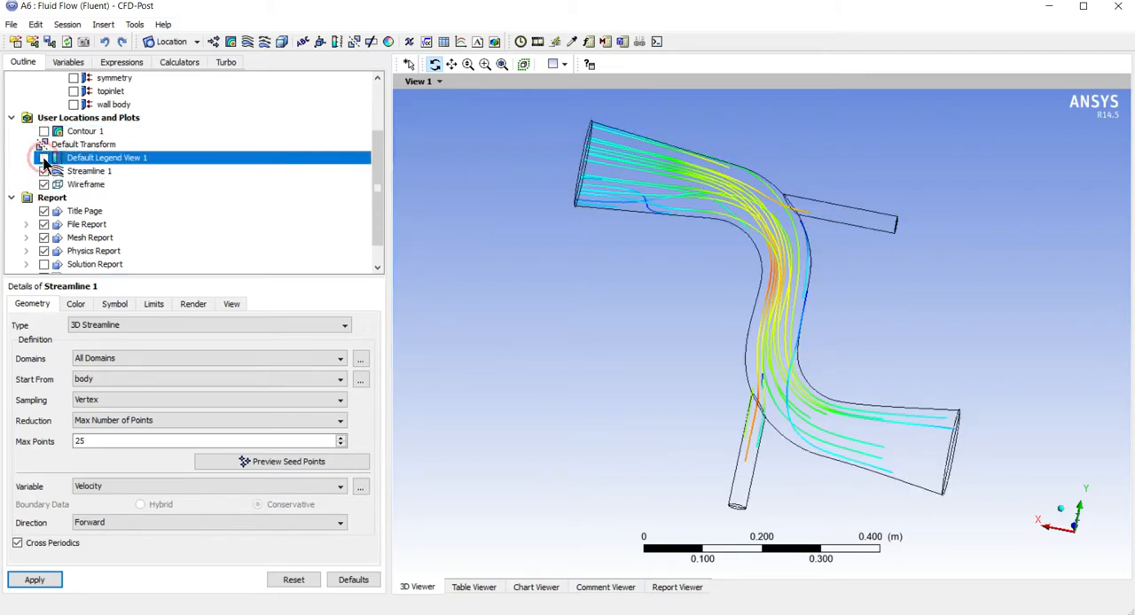
{"action": "left_click", "coordinate": [43, 158]}
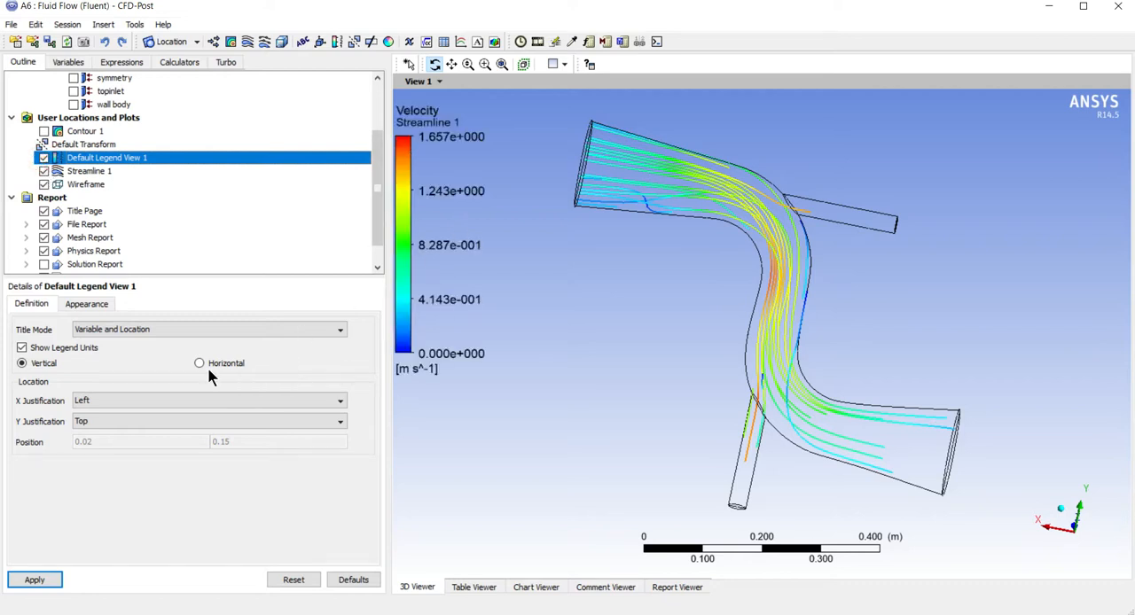
Set the streamline's maximum number of points to 300 and update the plot
{"action": "left_click", "coordinate": [82, 171]}
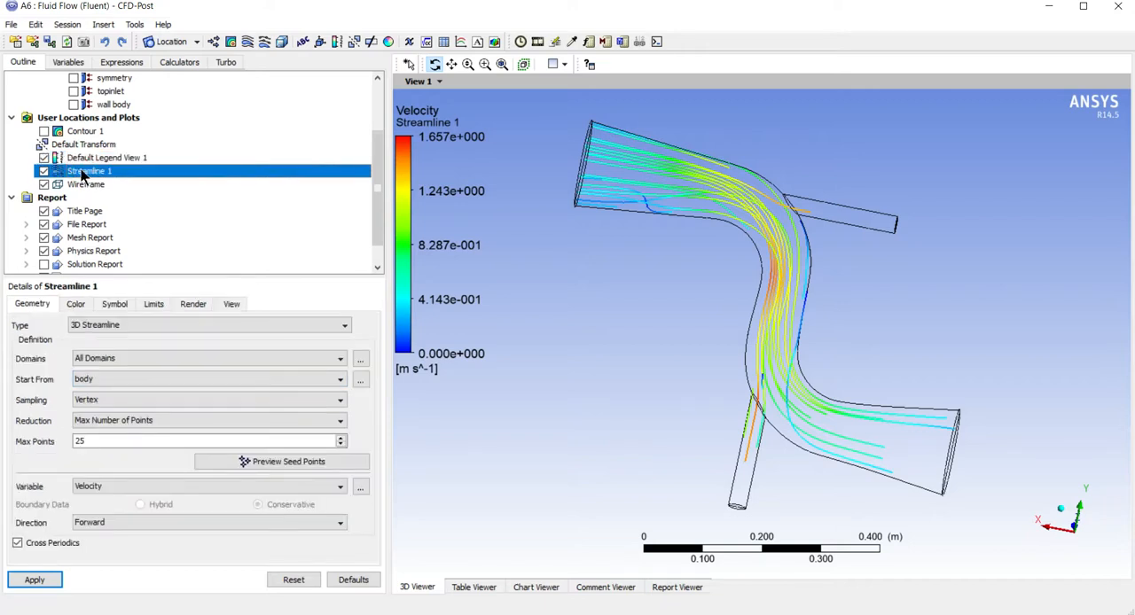
{"action": "double_click", "coordinate": [82, 440]}
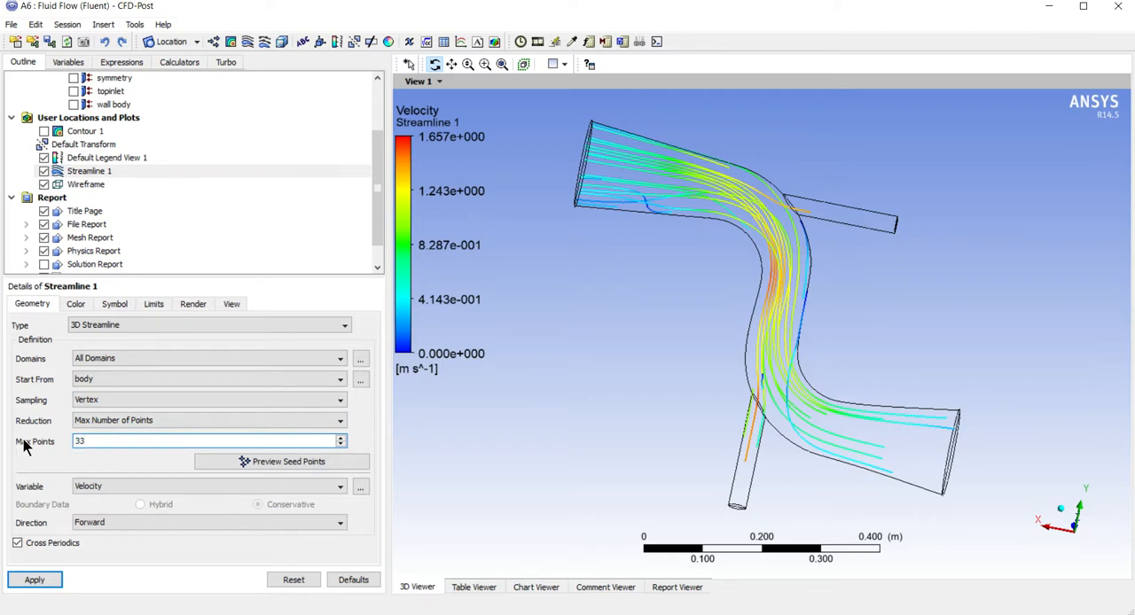
{"action": "type", "text": "300"}
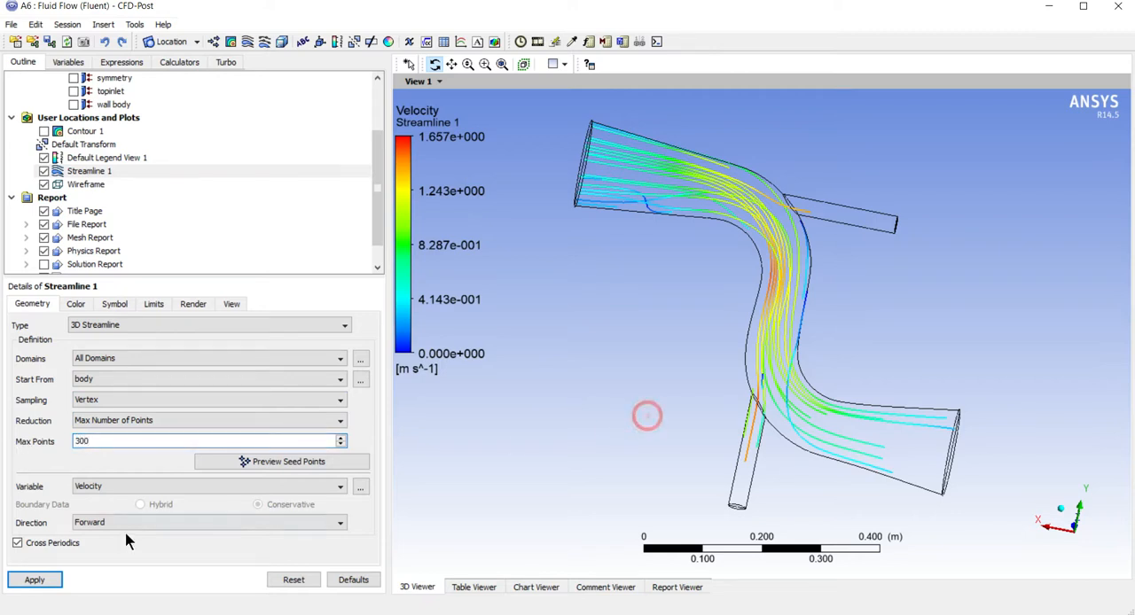
{"action": "left_click", "coordinate": [35, 580]}
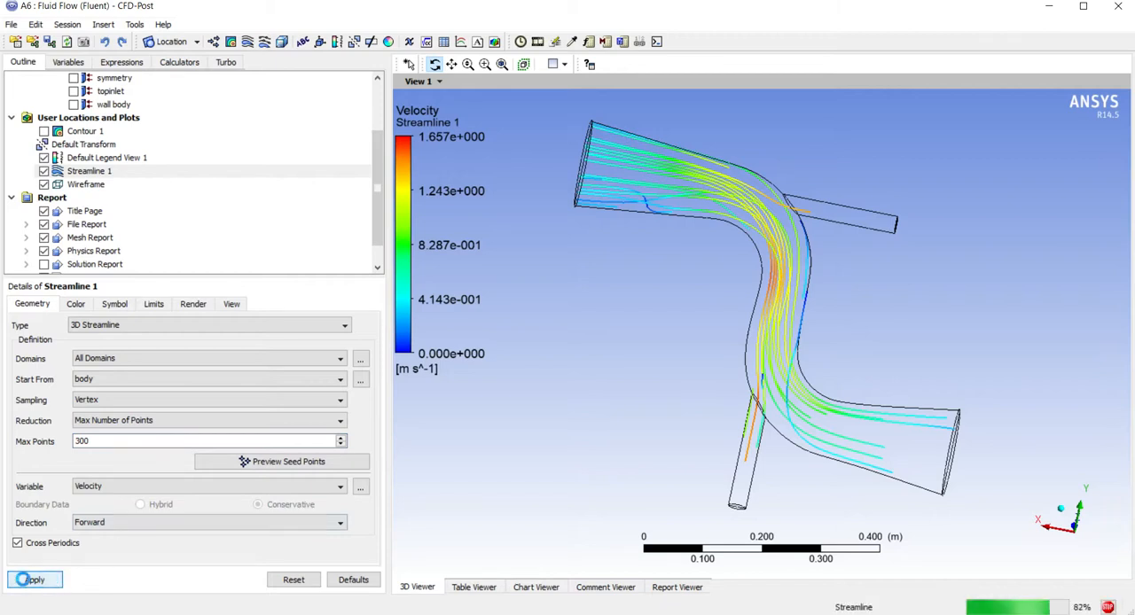
{"action": "left_click_drag", "start_coordinate": [529, 459], "coordinate": [505, 426]}
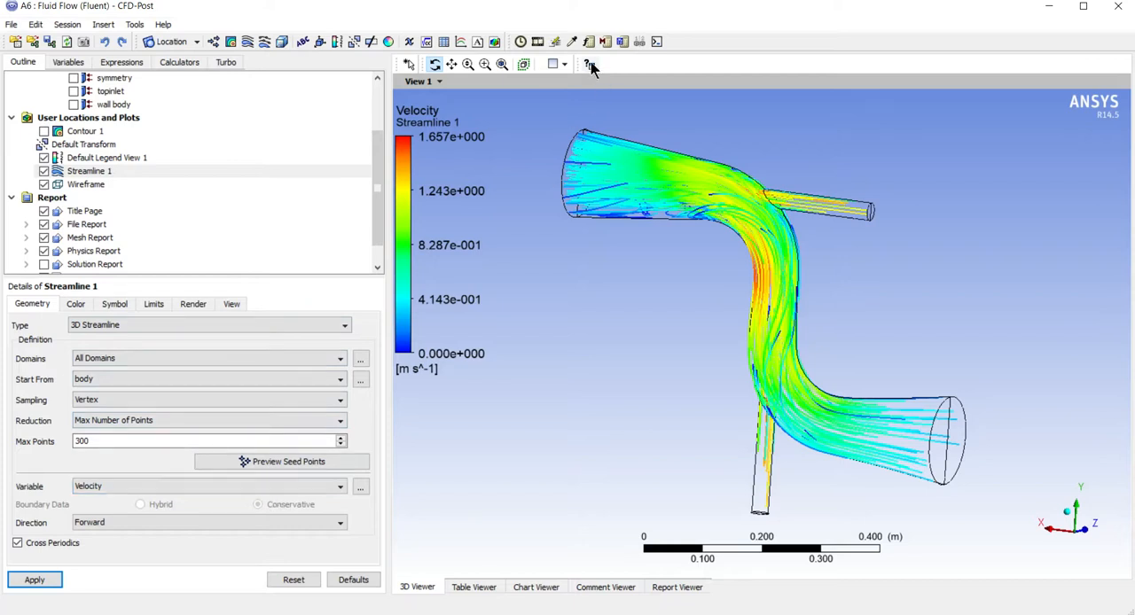
Play a quick animation of Streamline 1 at a slower speed
{"action": "left_click", "coordinate": [537, 42]}
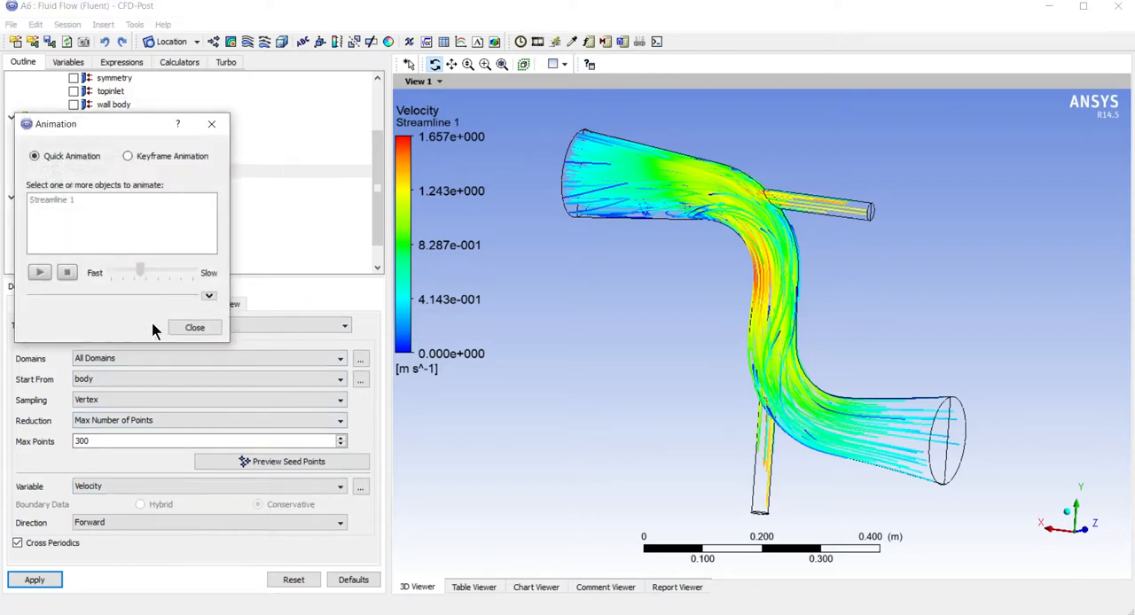
{"action": "left_click_drag", "start_coordinate": [86, 130], "coordinate": [466, 287]}
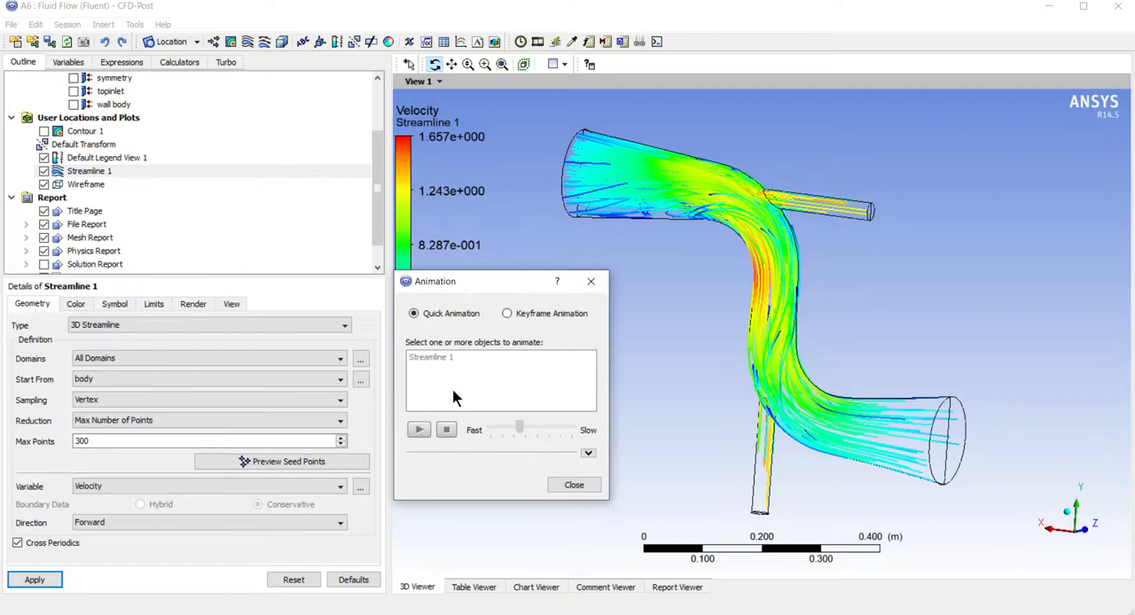
{"action": "left_click", "coordinate": [416, 354]}
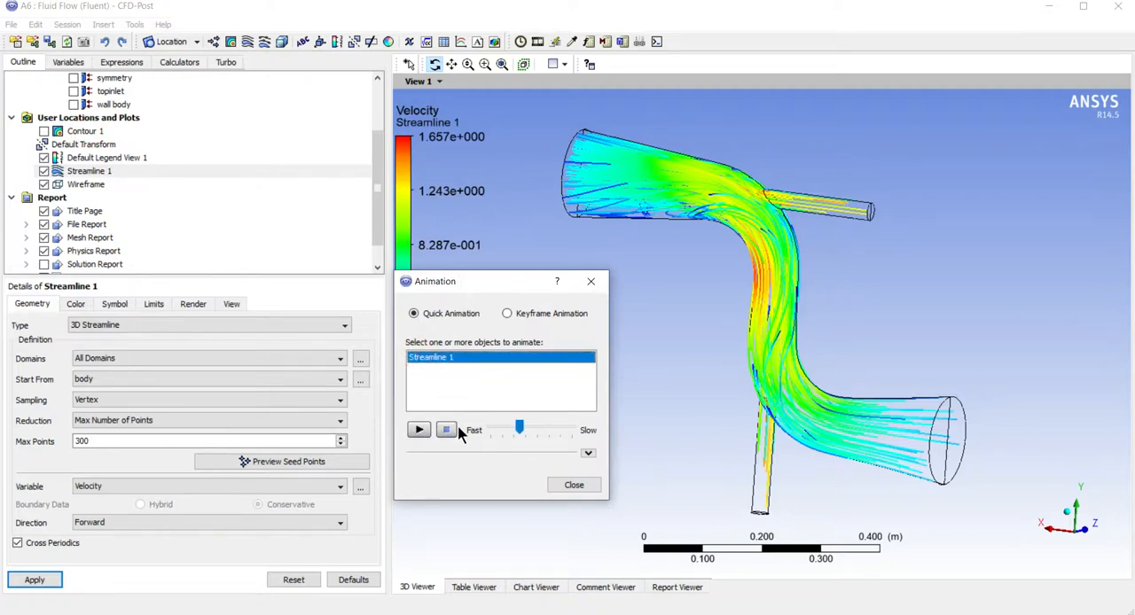
{"action": "left_click", "coordinate": [558, 432]}
{"action": "left_click", "coordinate": [419, 430]}
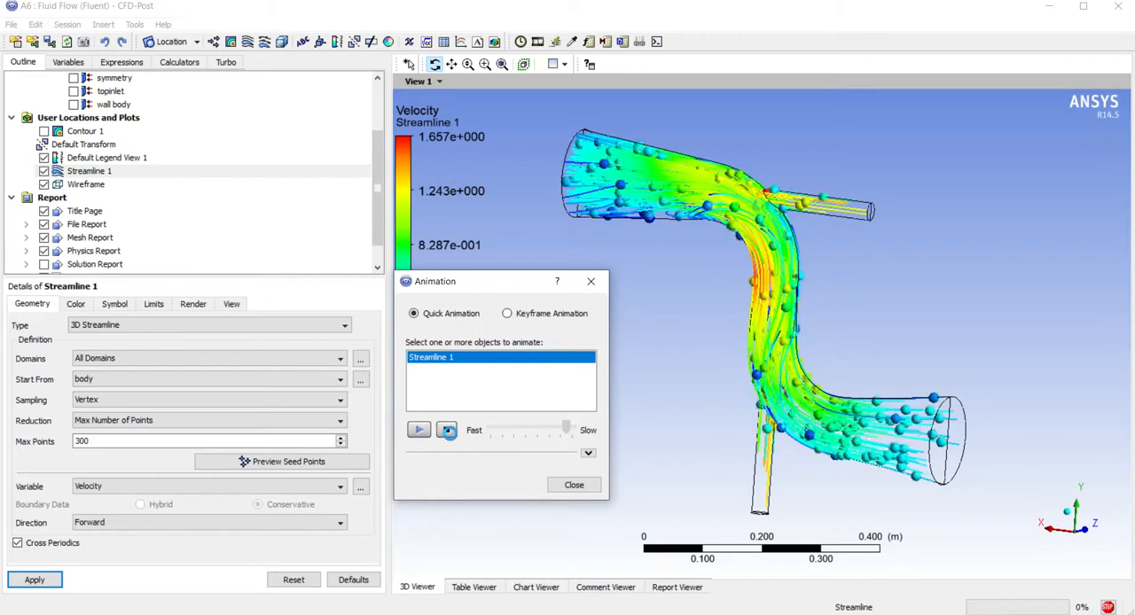
Stop the streamline animation and close the Animation window
{"action": "left_click", "coordinate": [448, 431]}
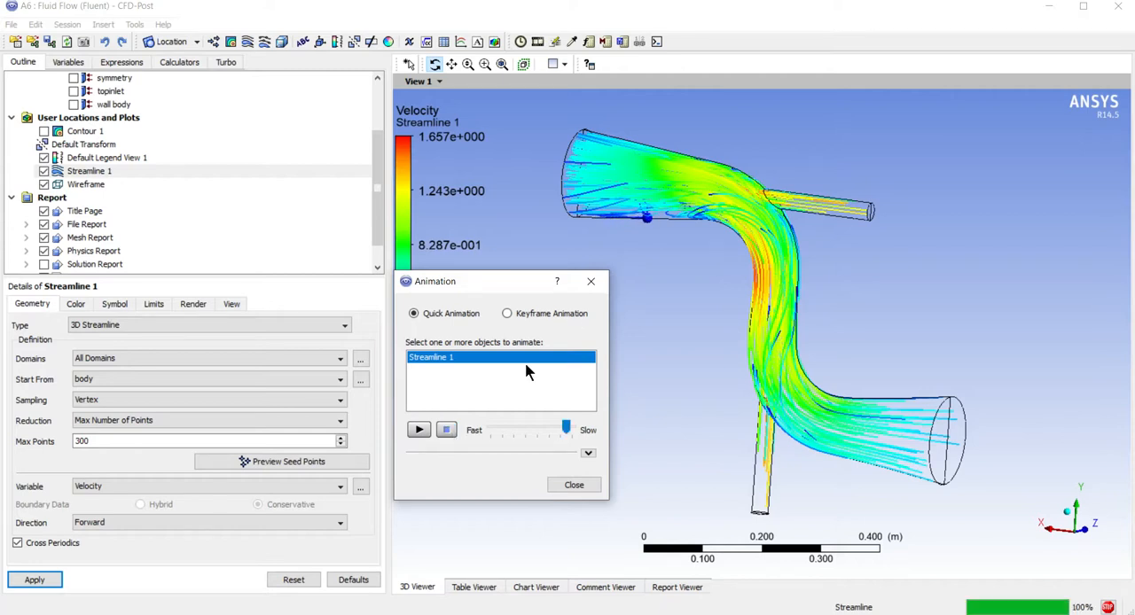
{"action": "left_click", "coordinate": [445, 431]}
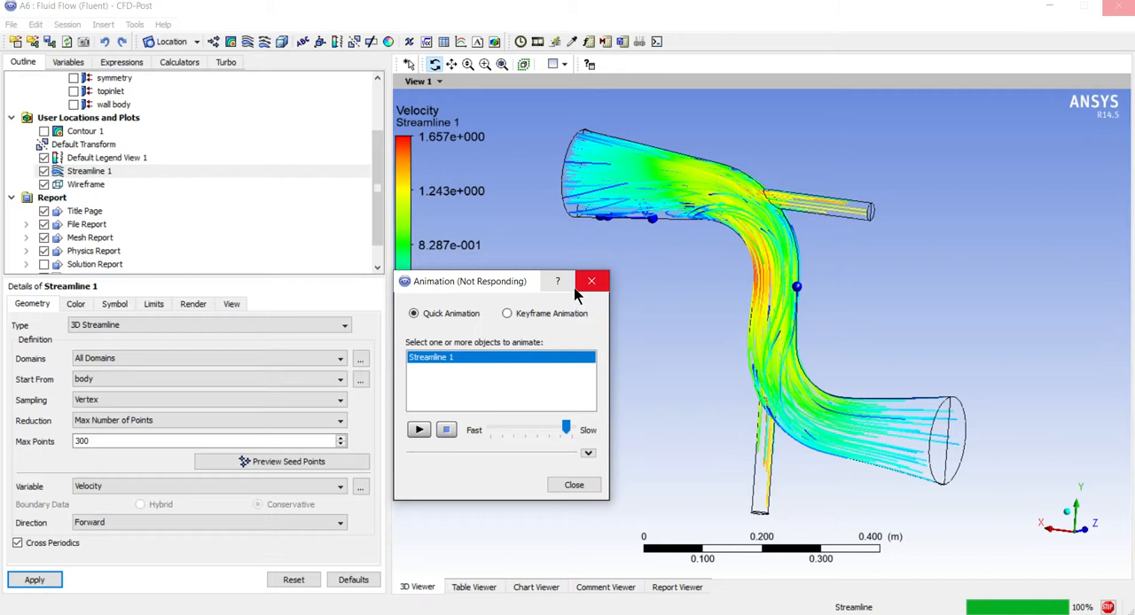
{"action": "left_click", "coordinate": [575, 289]}
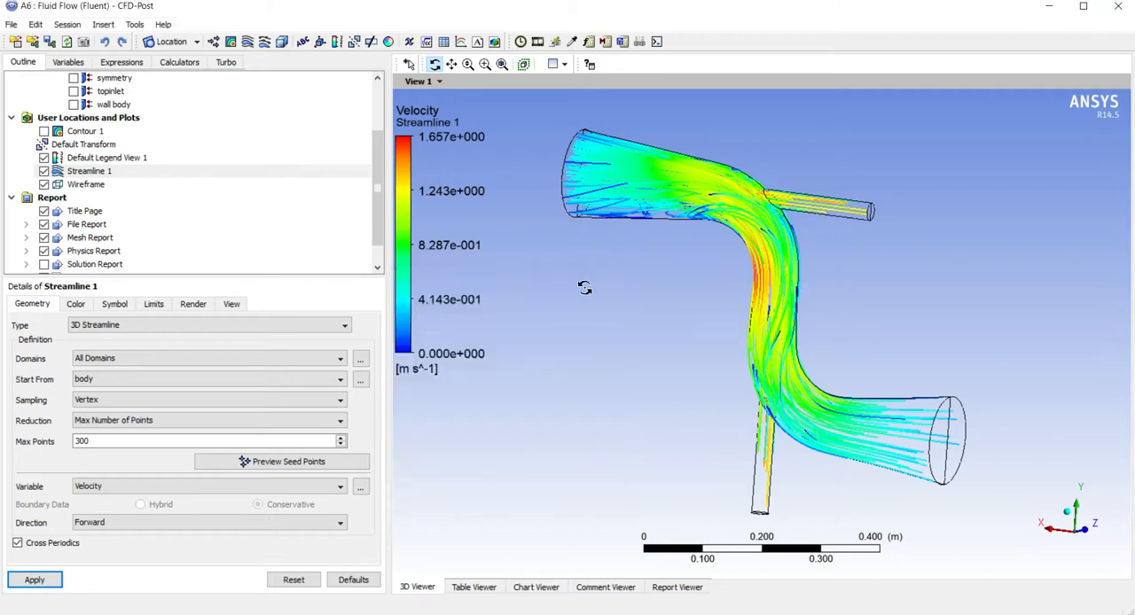
{"action": "left_click", "coordinate": [264, 42]}
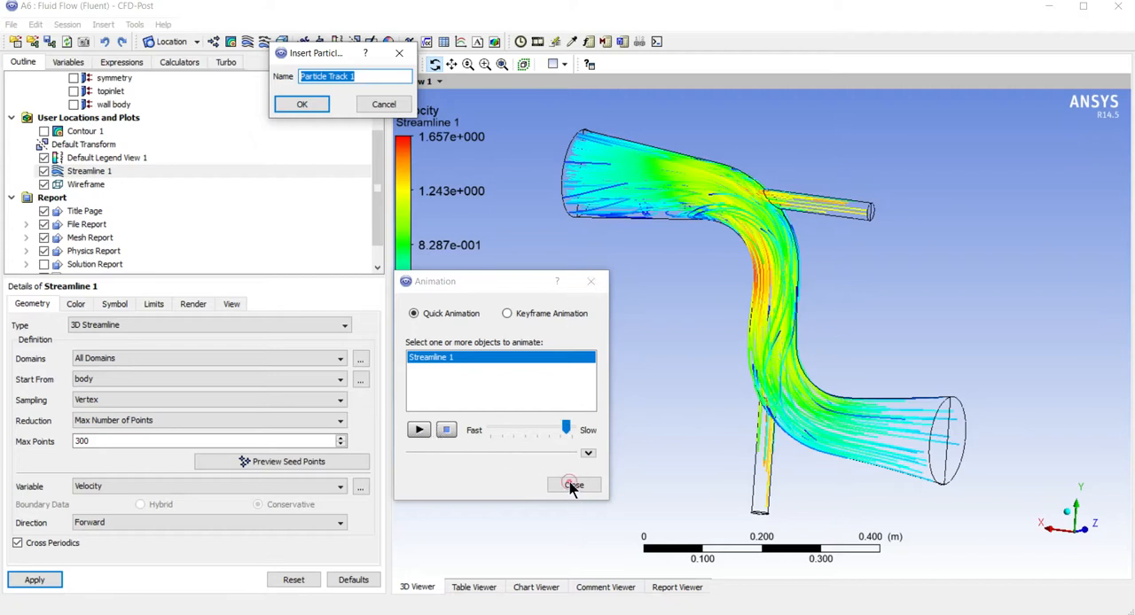
{"action": "left_click", "coordinate": [374, 103]}
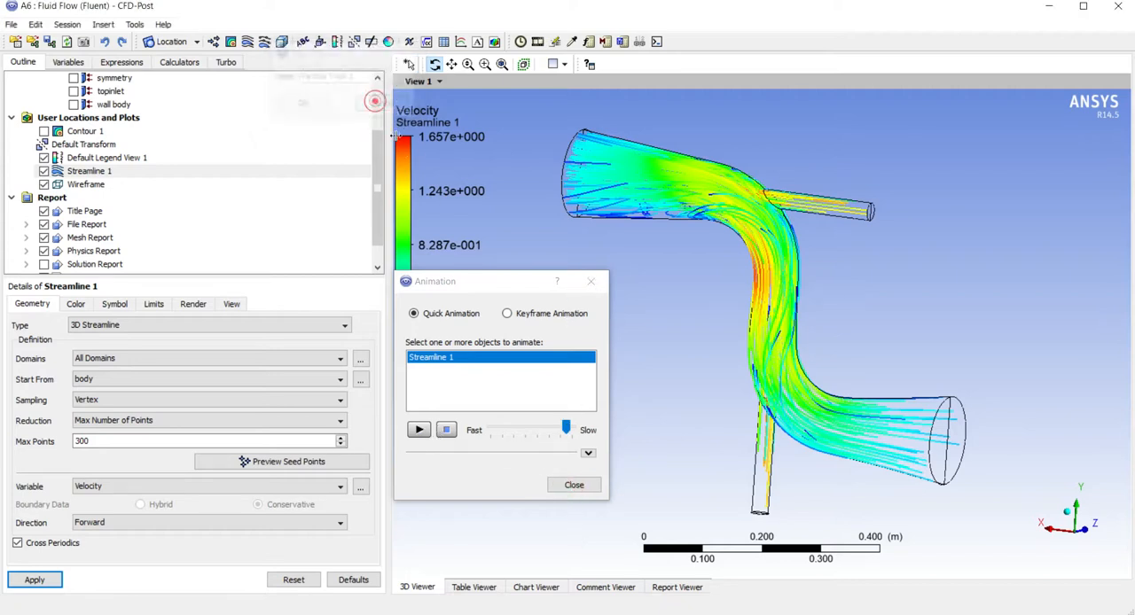
{"action": "left_click", "coordinate": [590, 281]}
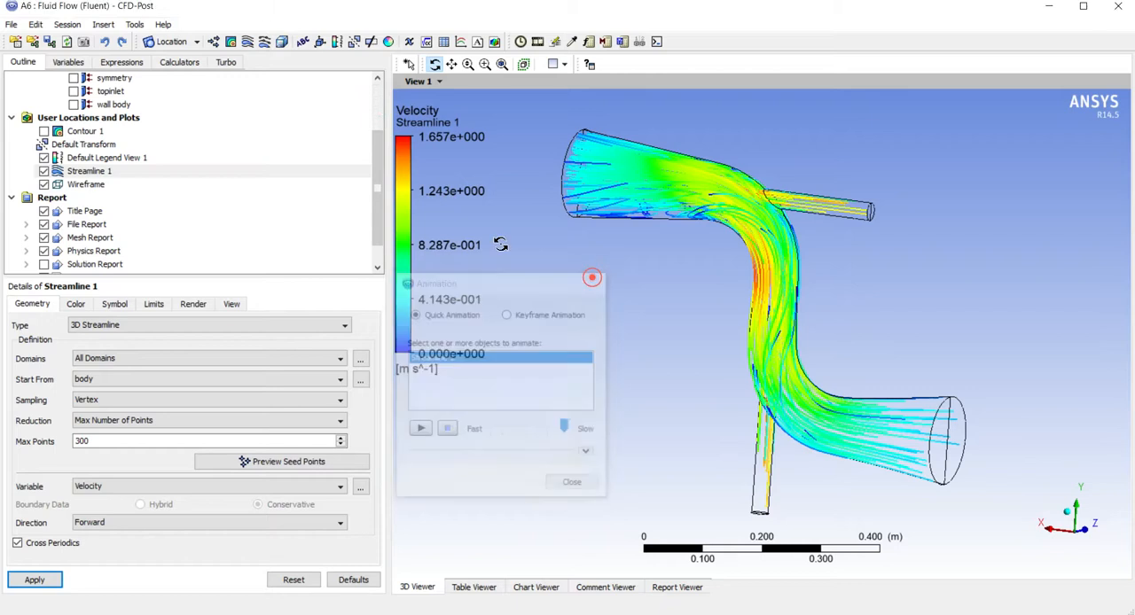
Try to insert a particle track limited to a maximum of 100 tracks
{"action": "left_click", "coordinate": [265, 44]}
{"action": "left_click", "coordinate": [301, 104]}
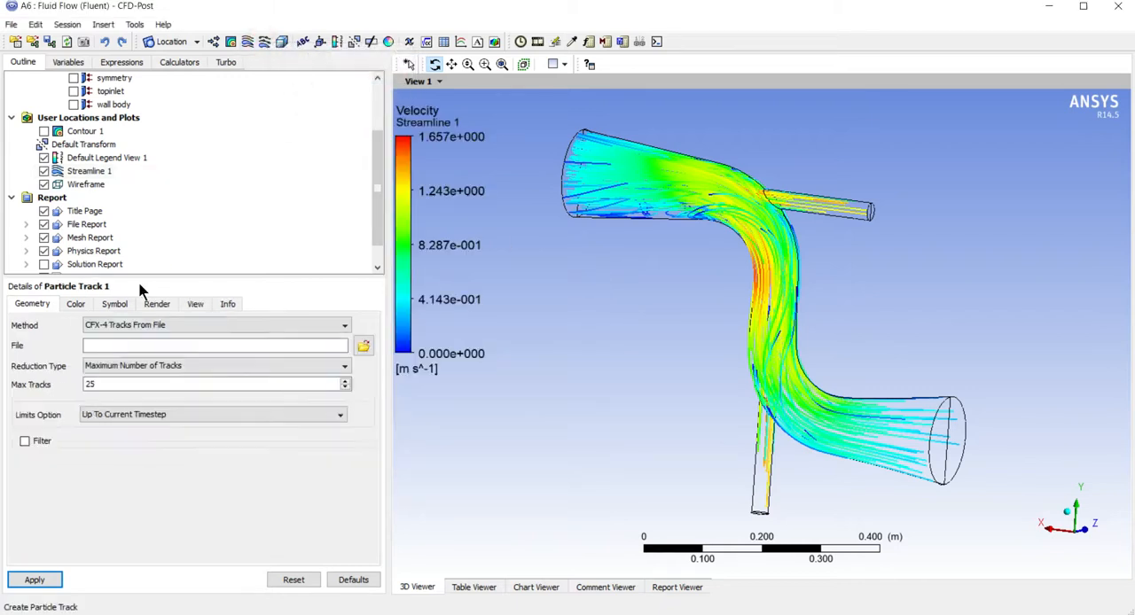
{"action": "double_click", "coordinate": [104, 384]}
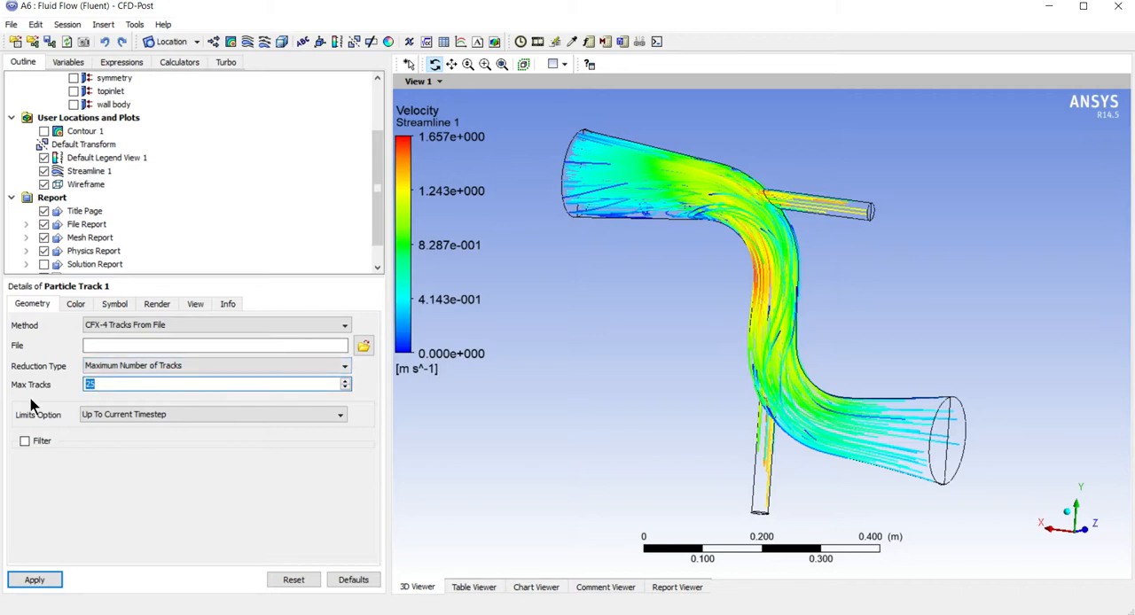
{"action": "left_click", "coordinate": [28, 580]}
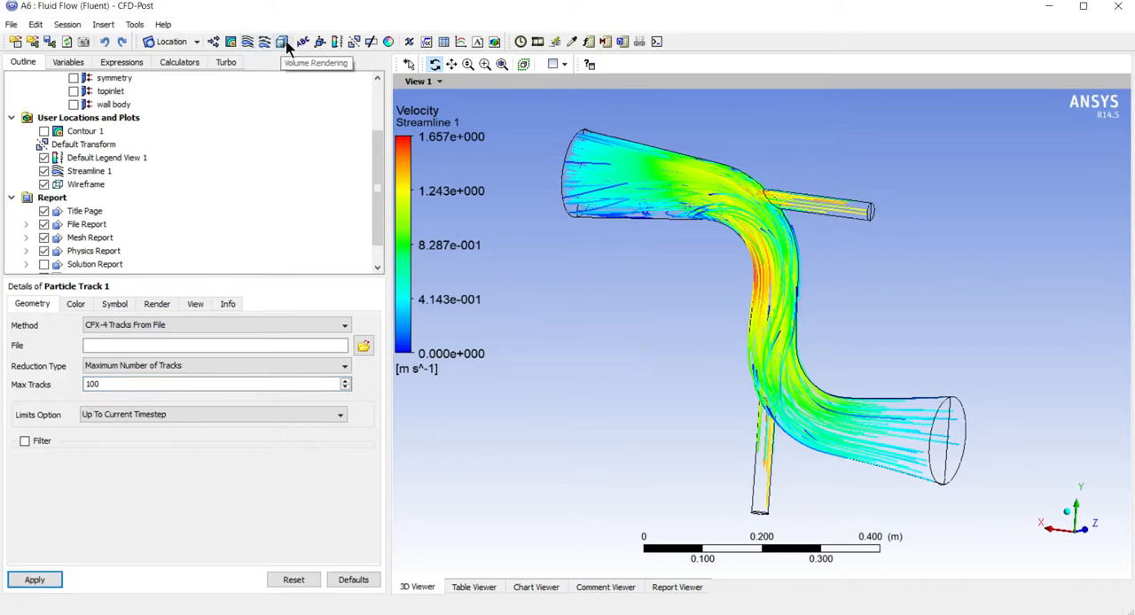
Insert a vector plot of Velocity on the body location for all domains
{"action": "left_click", "coordinate": [213, 43]}
{"action": "left_click", "coordinate": [254, 103]}
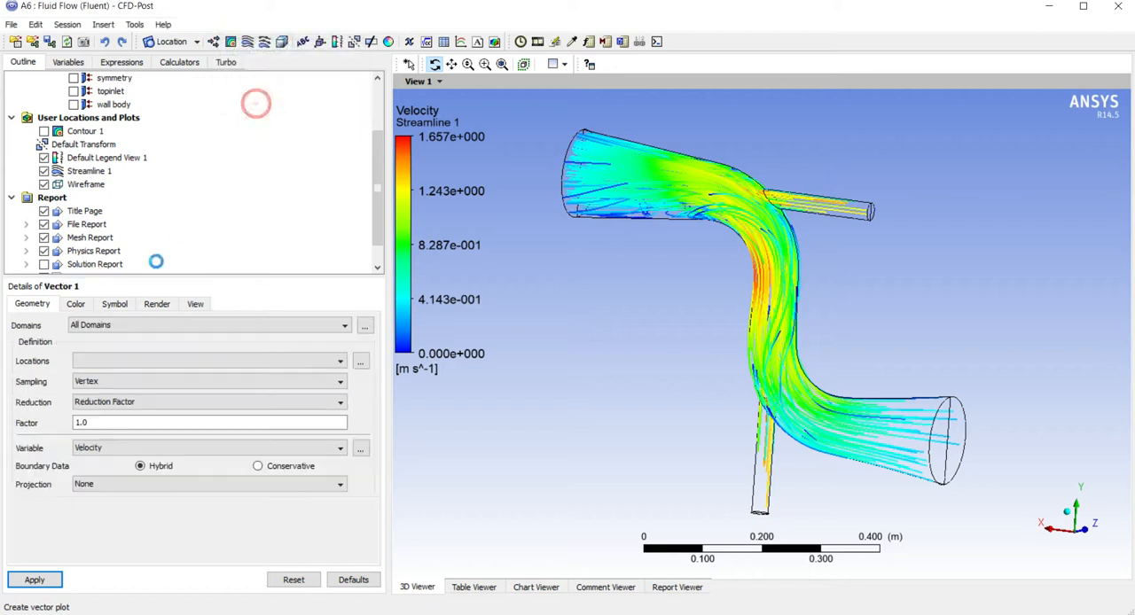
{"action": "left_click", "coordinate": [105, 362]}
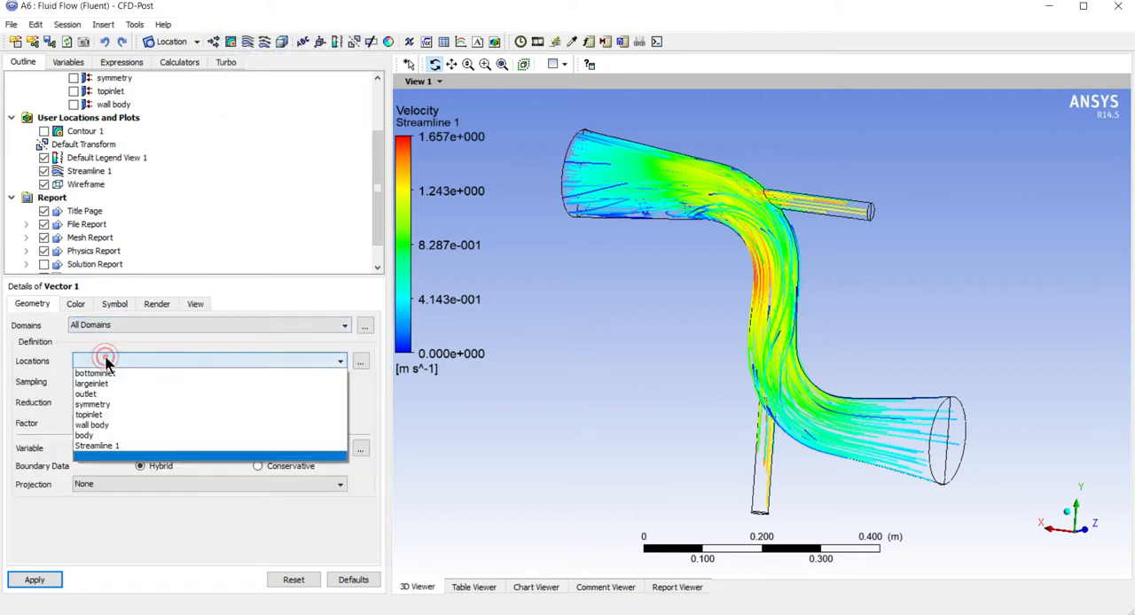
{"action": "left_click", "coordinate": [112, 435]}
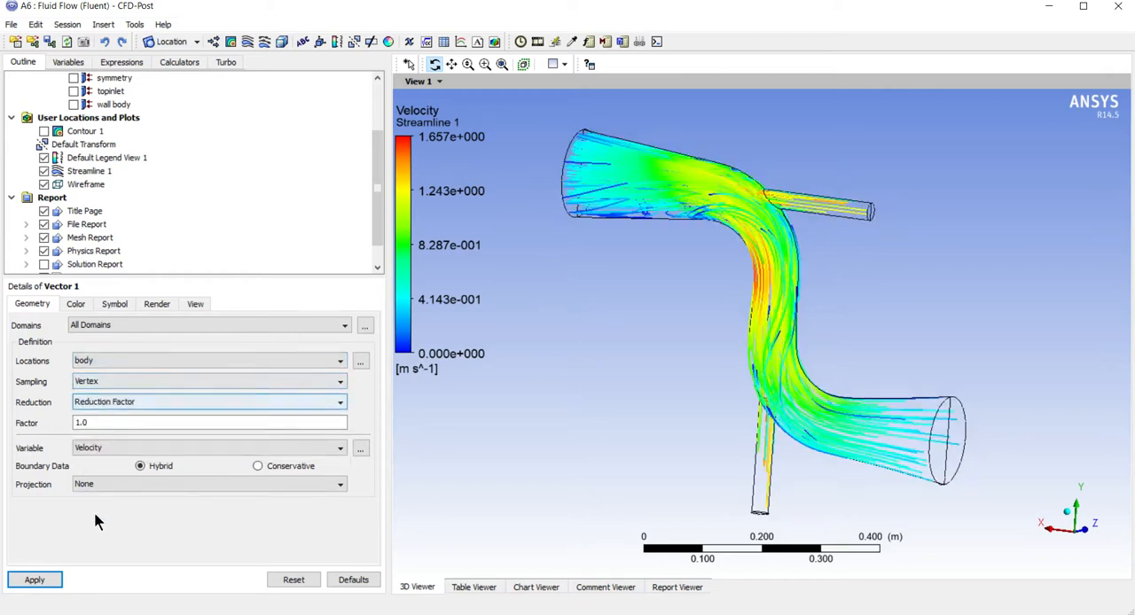
{"action": "left_click", "coordinate": [98, 447]}
{"action": "left_click", "coordinate": [89, 458]}
{"action": "left_click", "coordinate": [33, 580]}
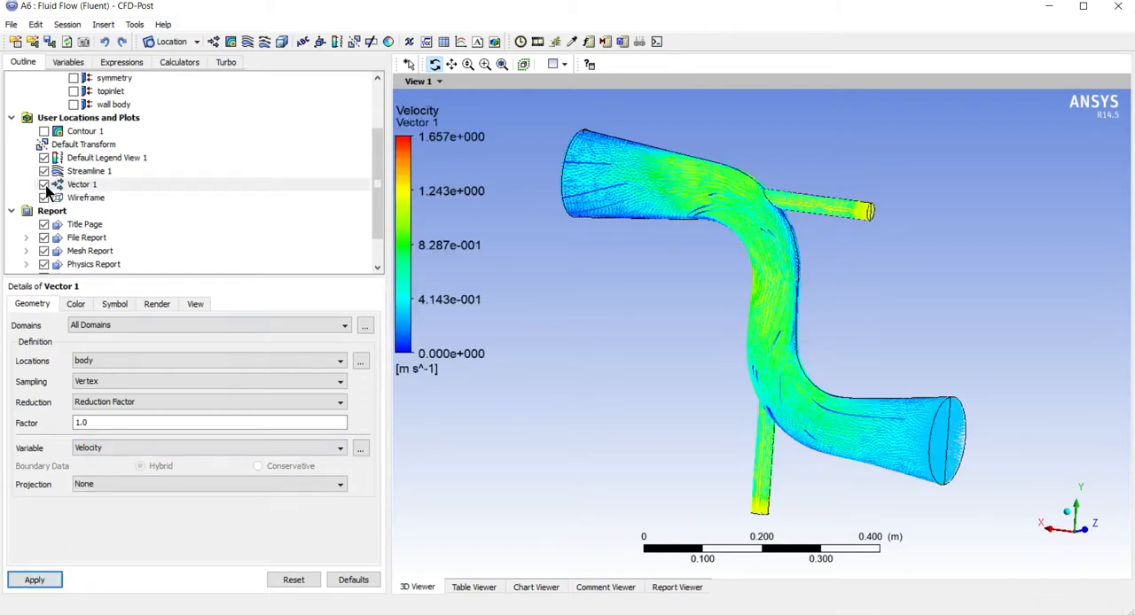
Hide the streamline plot and inspect the velocity vectors on the pipe from several angles
{"action": "left_click", "coordinate": [44, 171]}
{"action": "left_click_drag", "start_coordinate": [657, 357], "coordinate": [842, 396]}
{"action": "left_click_drag", "start_coordinate": [754, 319], "coordinate": [644, 344]}
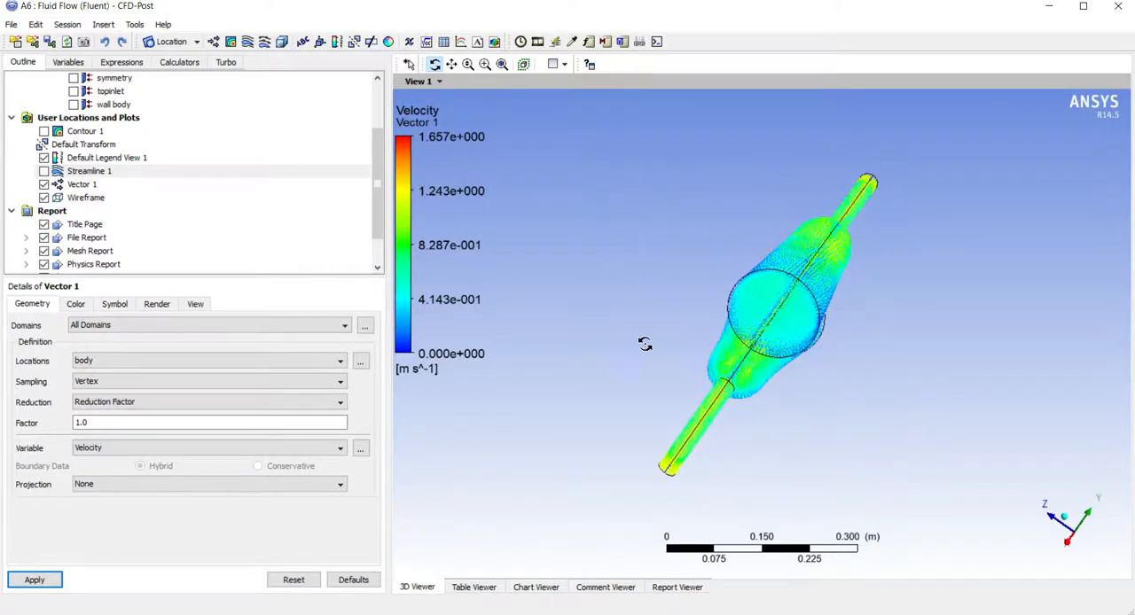
{"action": "left_click", "coordinate": [371, 177]}
{"action": "mouse_move", "coordinate": [374, 183]}
{"action": "left_mouse_down"}
{"action": "mouse_move", "coordinate": [374, 124]}
{"action": "mouse_move", "coordinate": [382, 178]}
{"action": "left_mouse_up"}
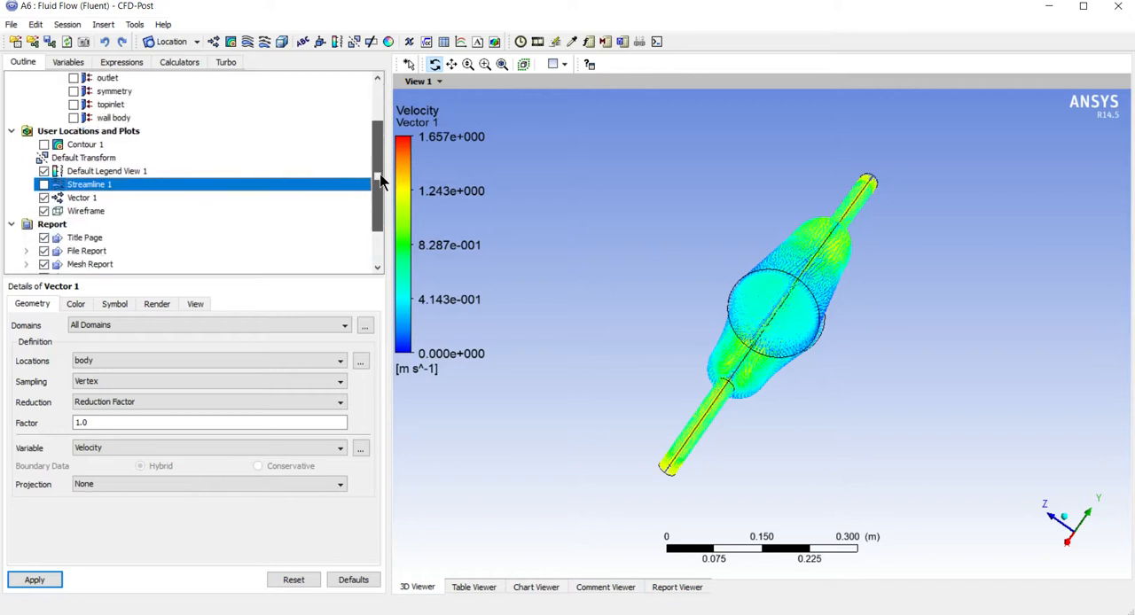
{"action": "left_click_drag", "start_coordinate": [666, 306], "coordinate": [653, 271]}
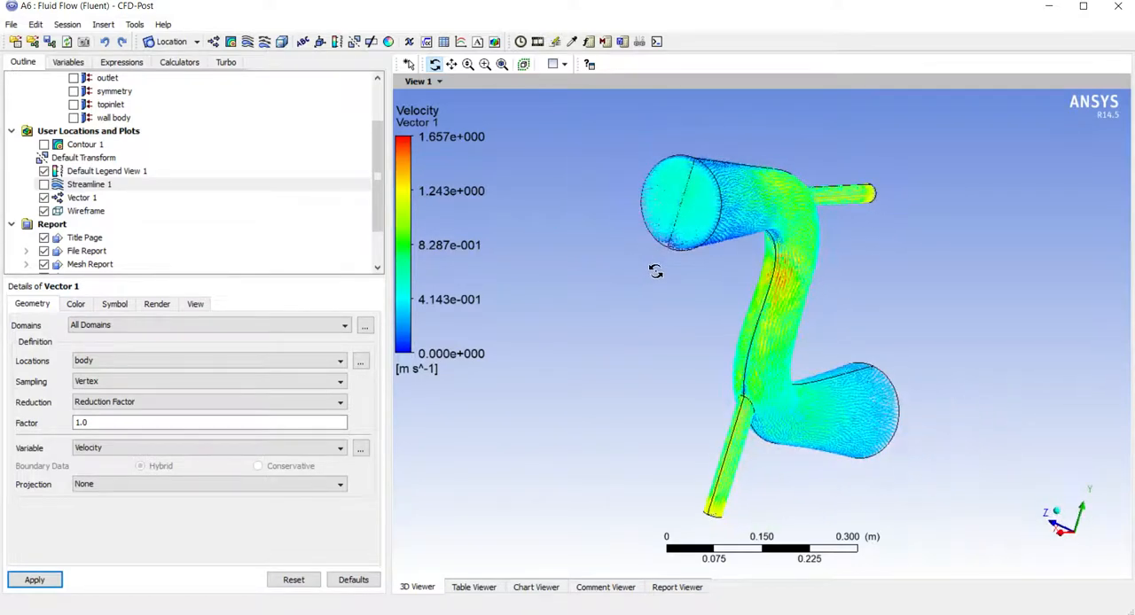
Change the vector plot's location to outlet and update the plot
{"action": "left_click", "coordinate": [99, 365]}
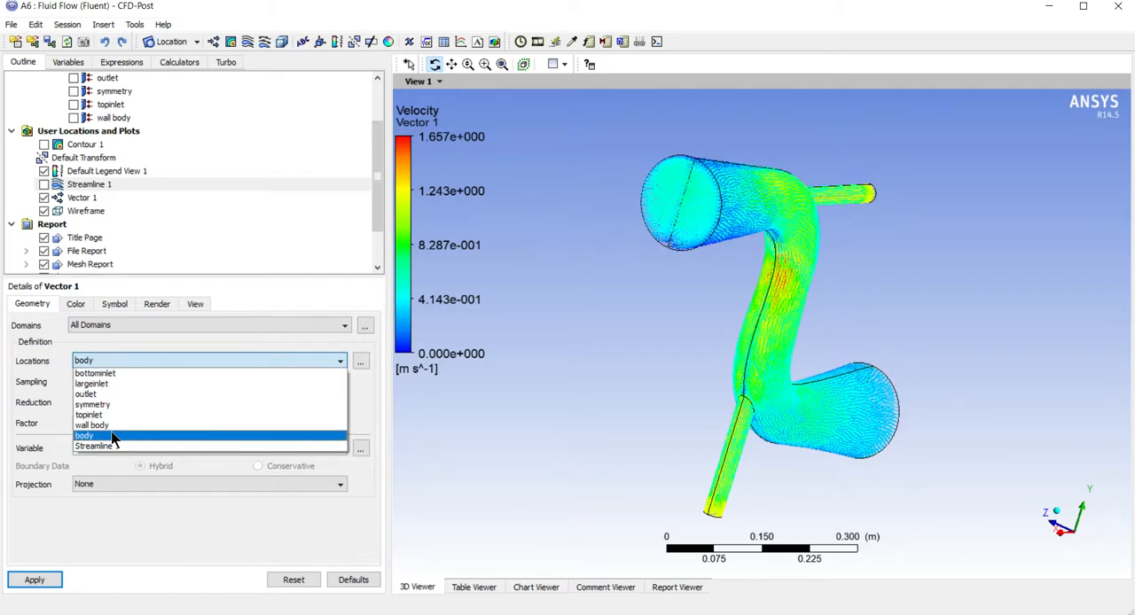
{"action": "left_click", "coordinate": [104, 393]}
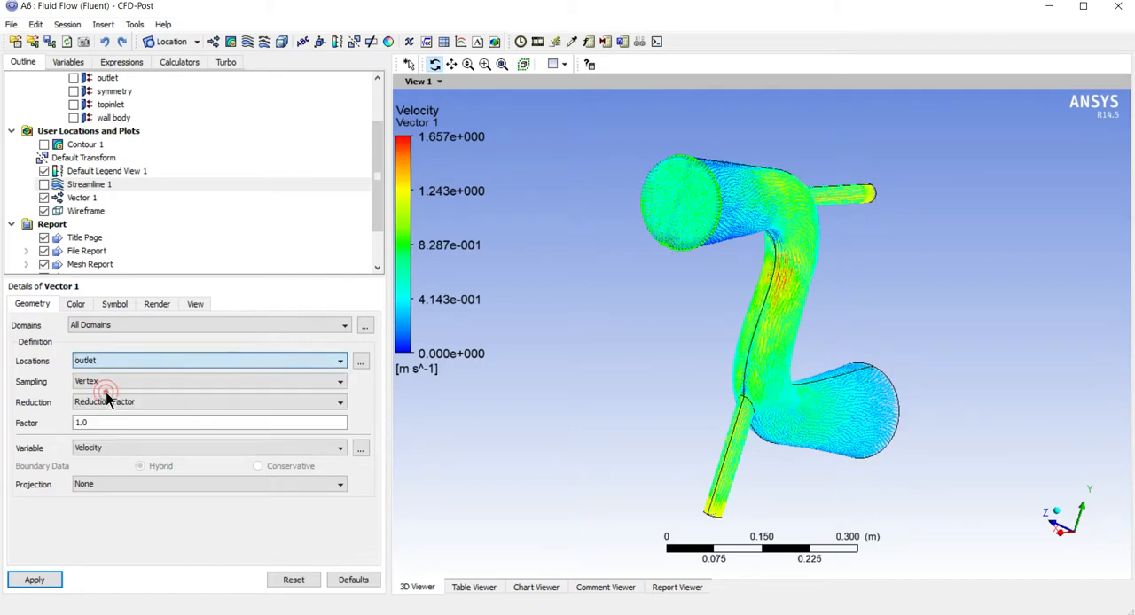
{"action": "left_click", "coordinate": [53, 581]}
{"action": "left_click_drag", "start_coordinate": [593, 274], "coordinate": [524, 258]}
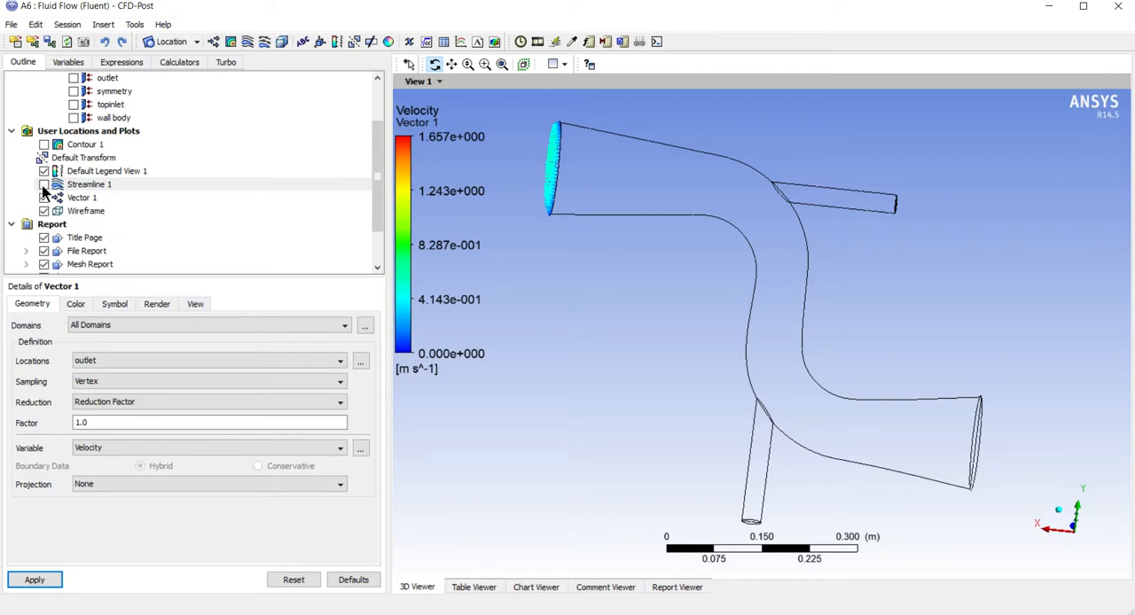
Show the streamline and contour plots again together with the vectors
{"action": "left_click", "coordinate": [43, 185]}
{"action": "left_click_drag", "start_coordinate": [623, 248], "coordinate": [568, 248]}
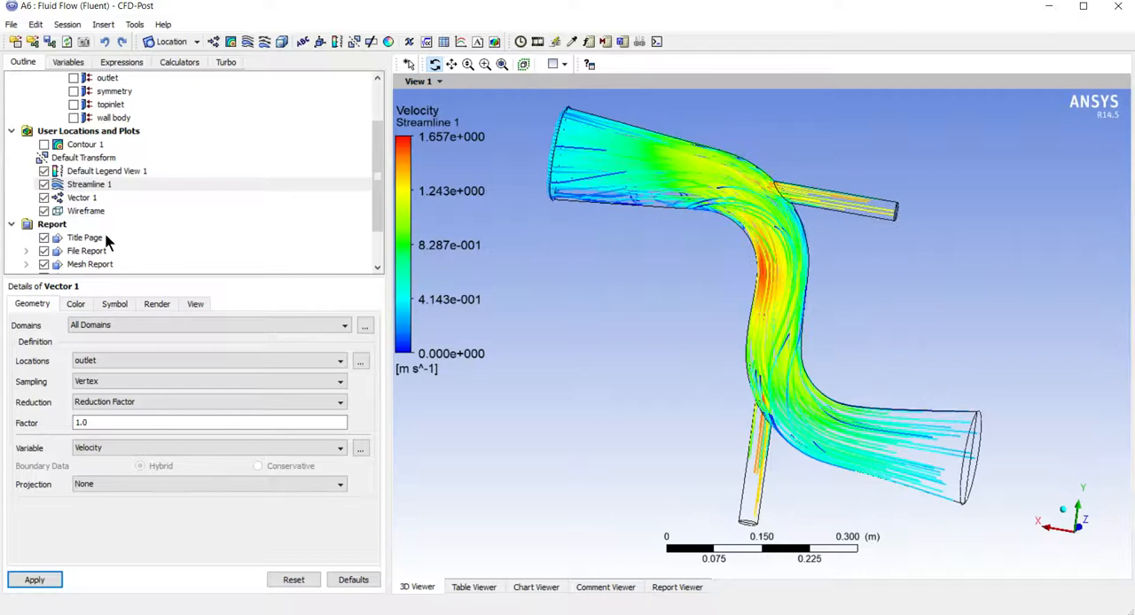
{"action": "left_click", "coordinate": [43, 144]}
{"action": "left_click_drag", "start_coordinate": [536, 352], "coordinate": [633, 455]}
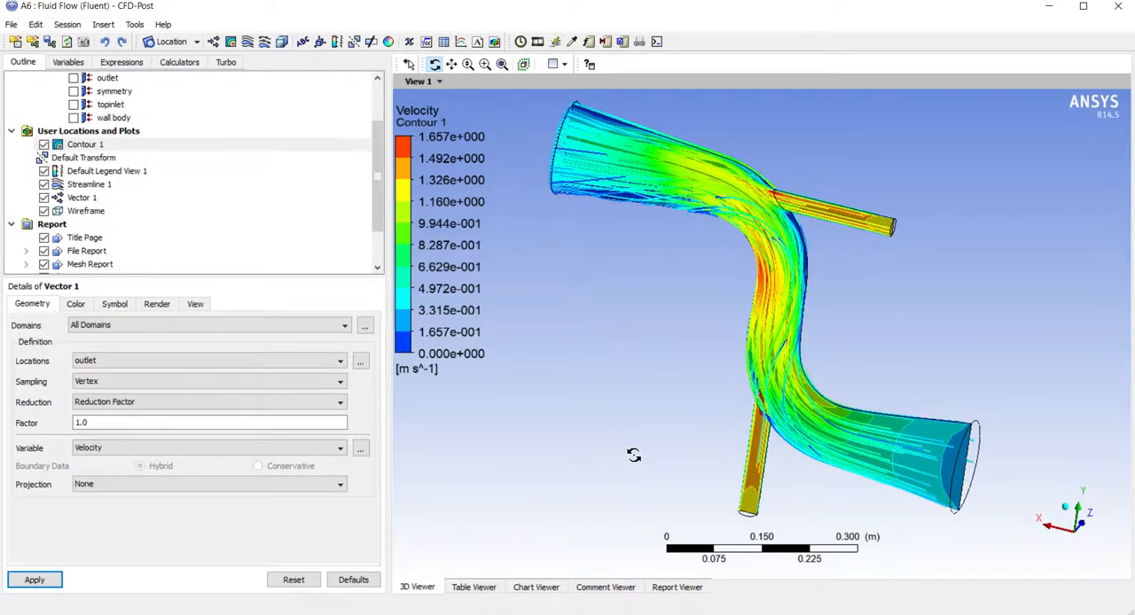